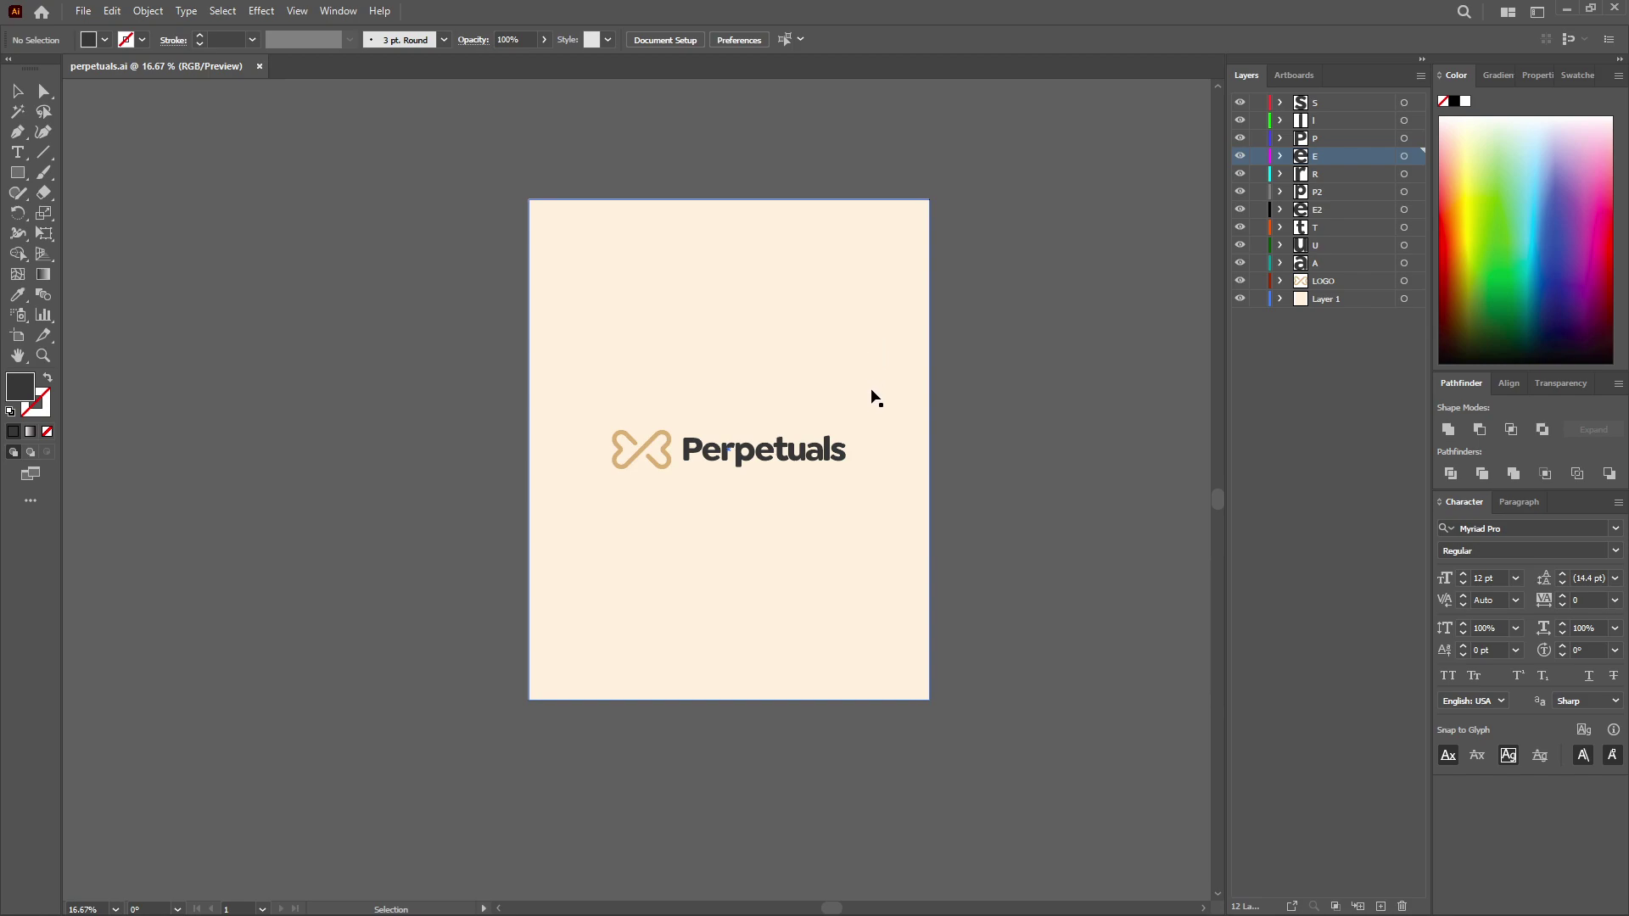
Step: Check which layers hold the artwork by selecting all of it, then the logo symbol, the letter P and the final s
{"action": "left_click_drag", "start_coordinate": [425, 207], "coordinate": [1046, 715]}
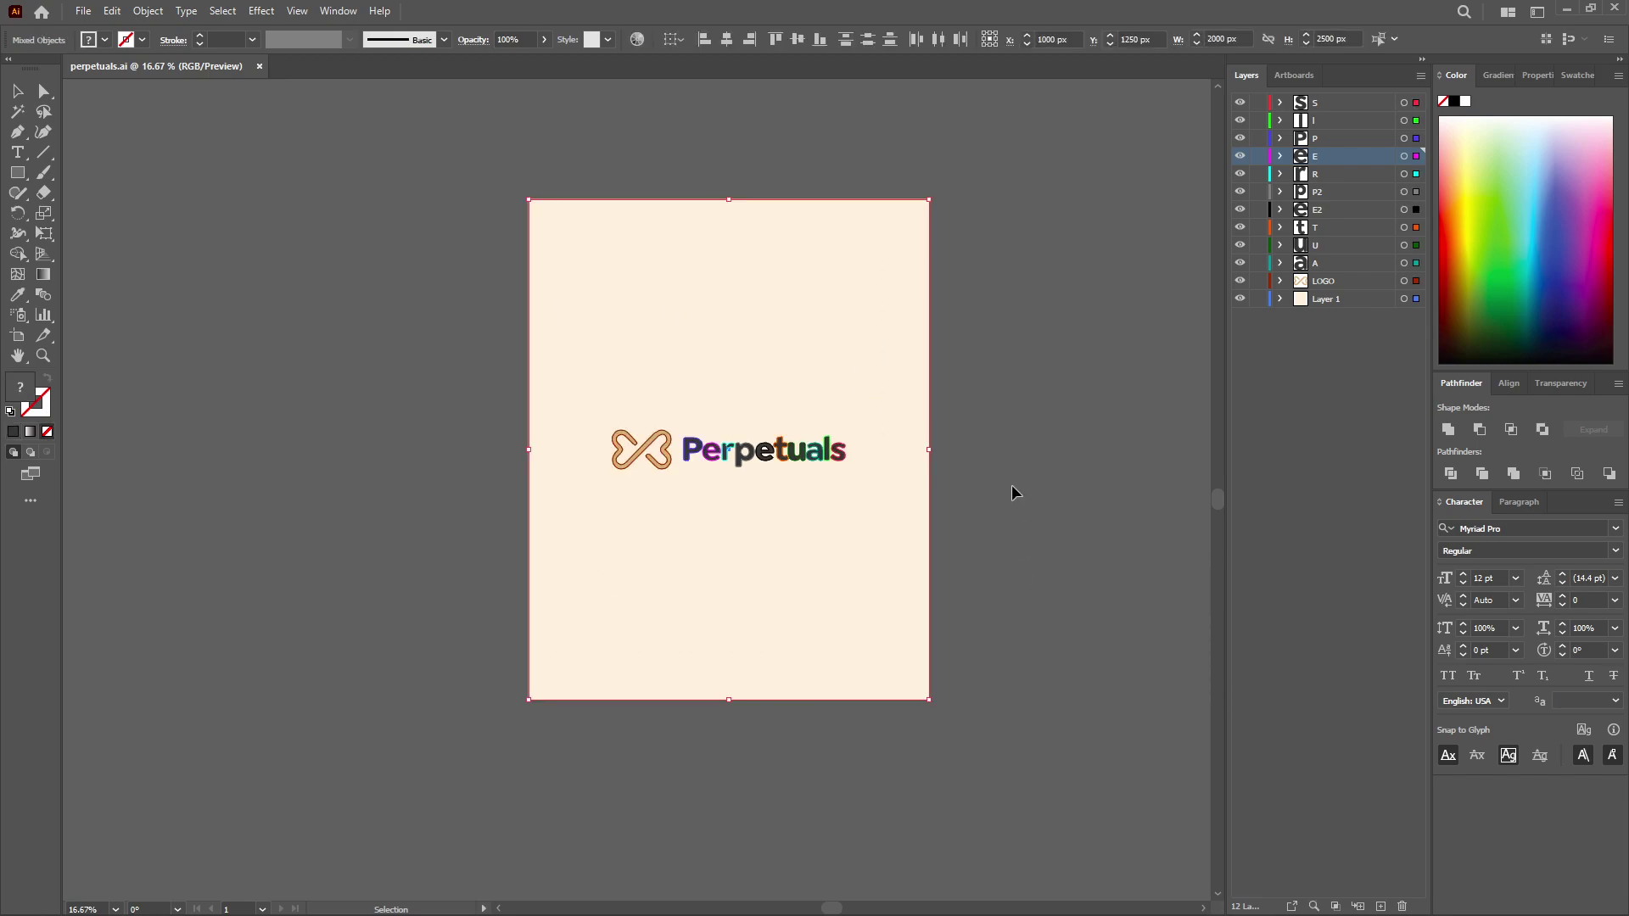
{"action": "left_click", "coordinate": [382, 254]}
{"action": "key", "text": "ctrl+equal"}
{"action": "key", "text": "ctrl+equal"}
{"action": "left_click", "coordinate": [667, 403]}
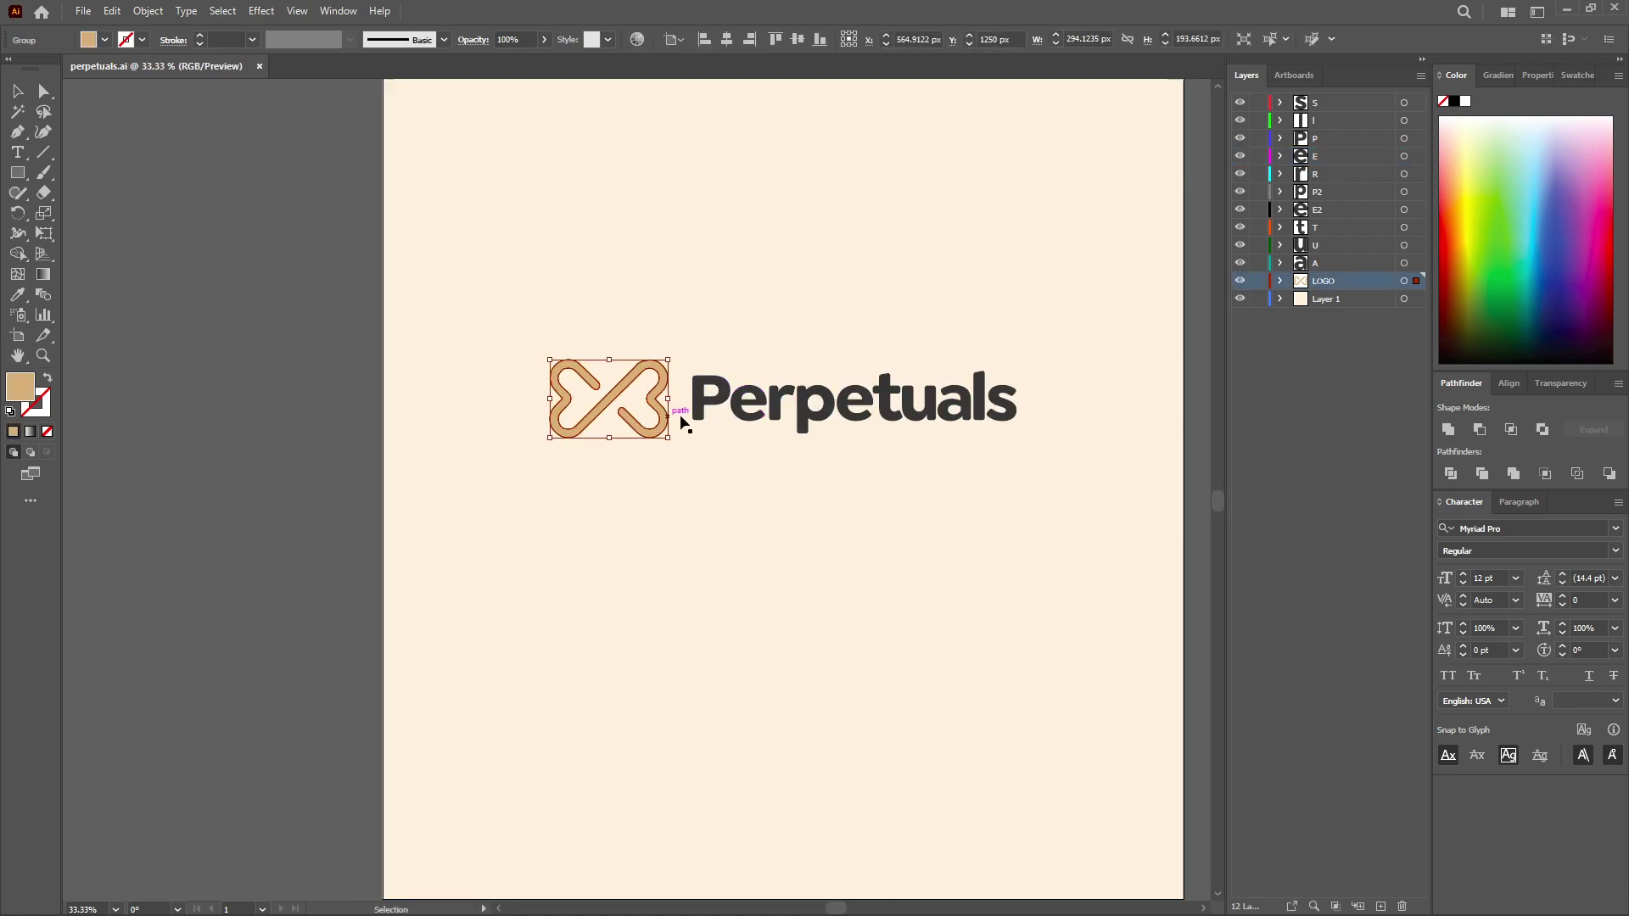
{"action": "left_click", "coordinate": [707, 409]}
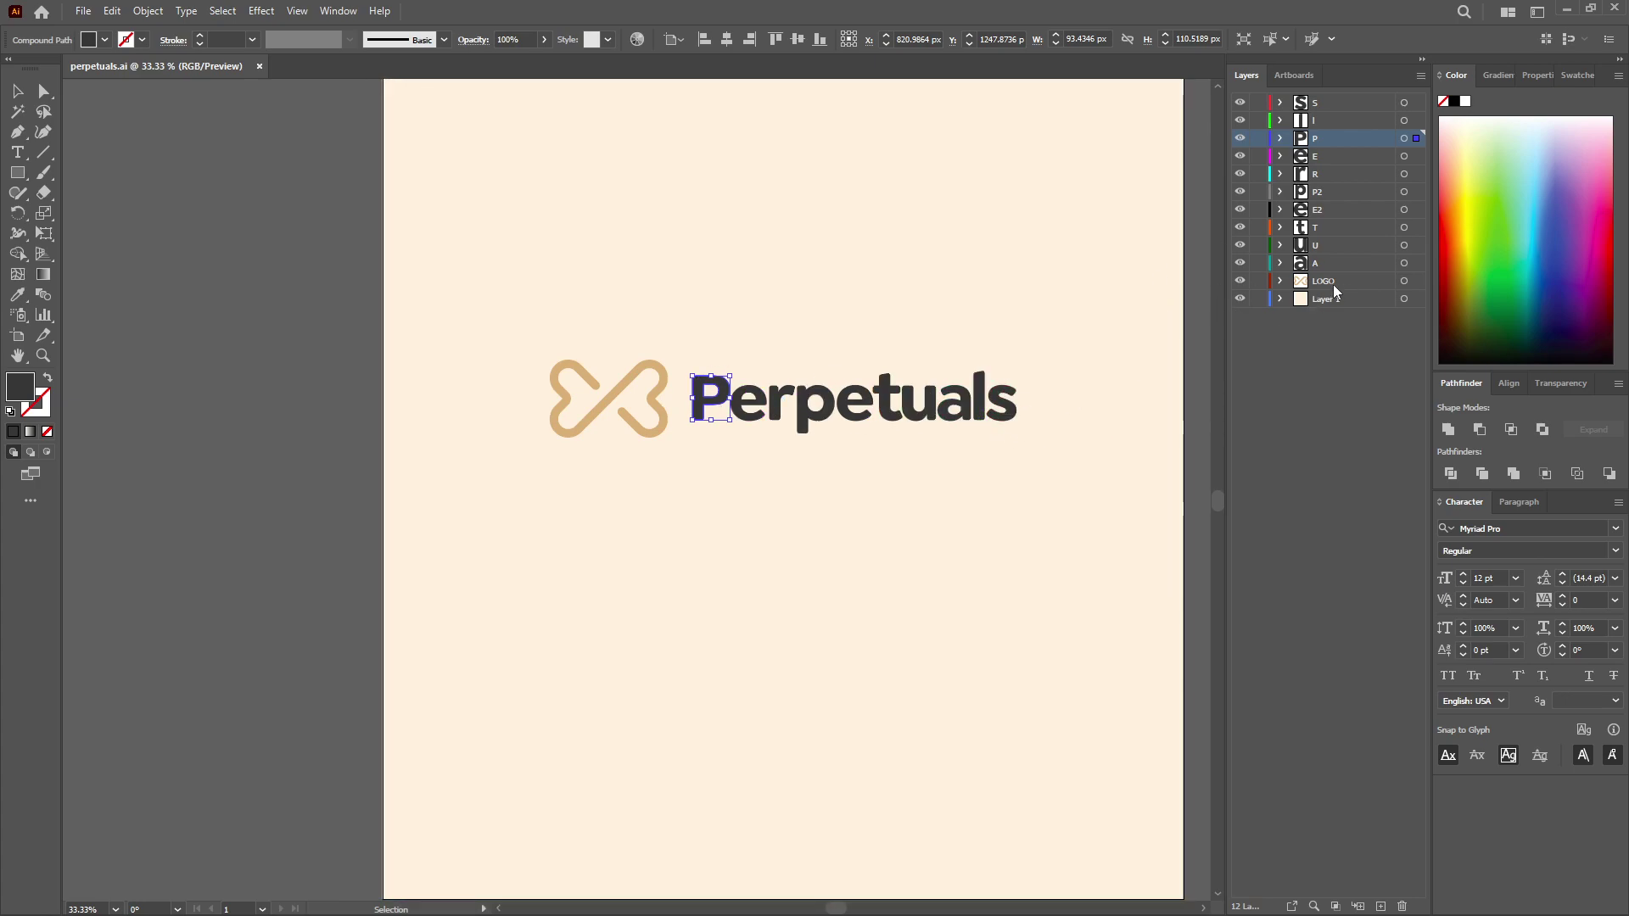
{"action": "mouse_move", "coordinate": [661, 405]}
{"action": "left_mouse_down"}
{"action": "mouse_move", "coordinate": [613, 405]}
{"action": "mouse_move", "coordinate": [664, 406]}
{"action": "left_mouse_up"}
{"action": "key", "text": "ctrl+s"}
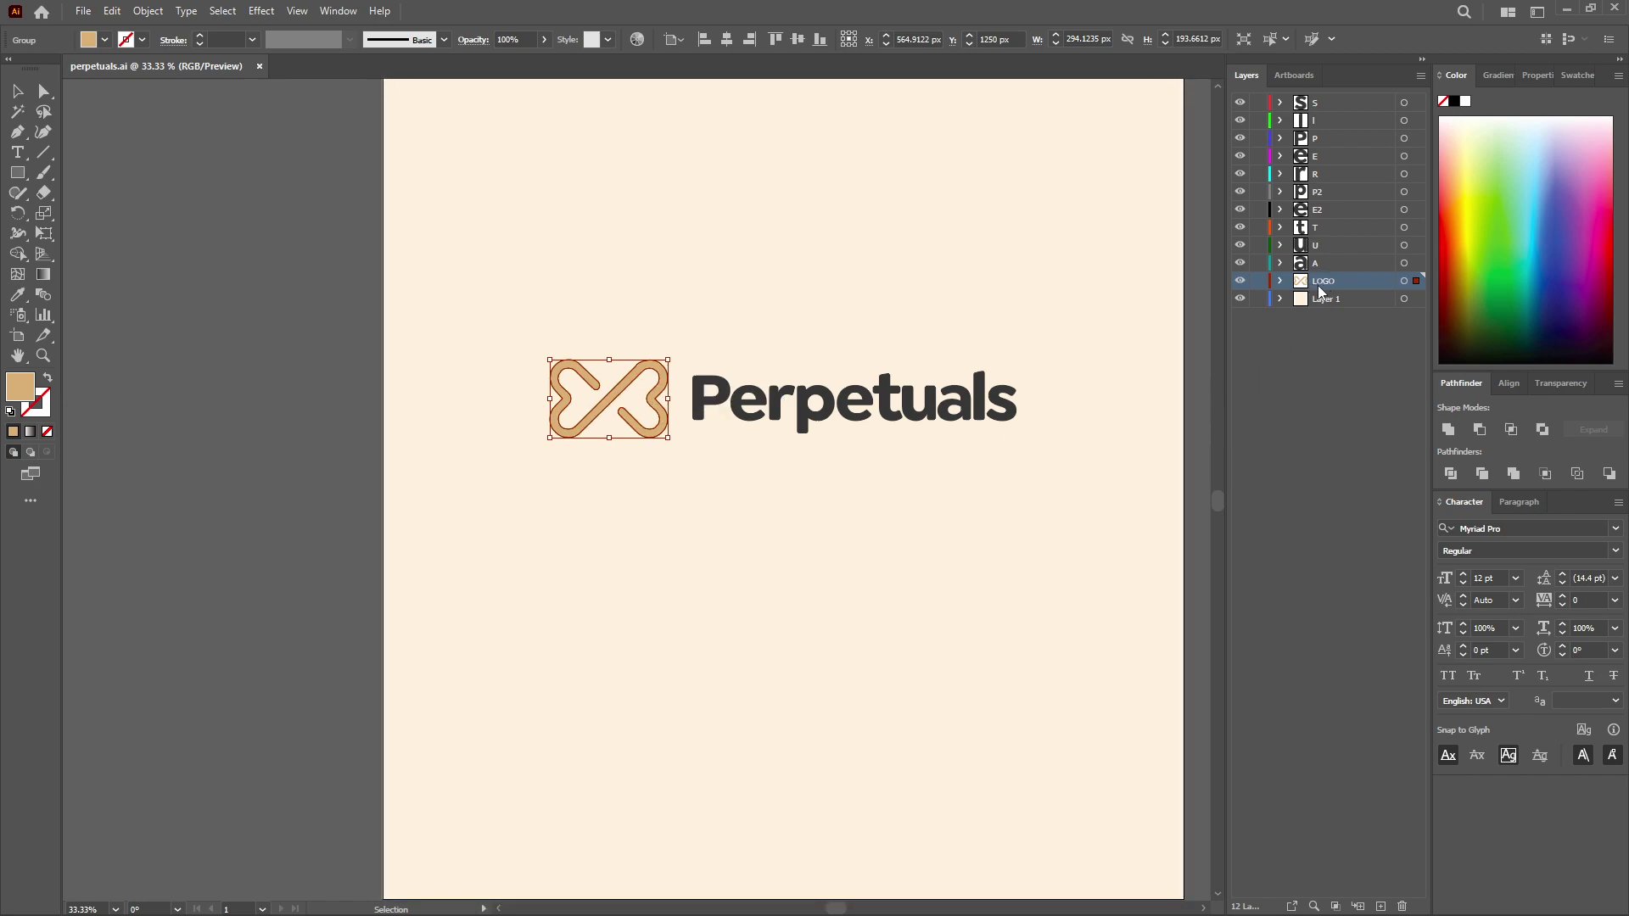
{"action": "key", "text": "a"}
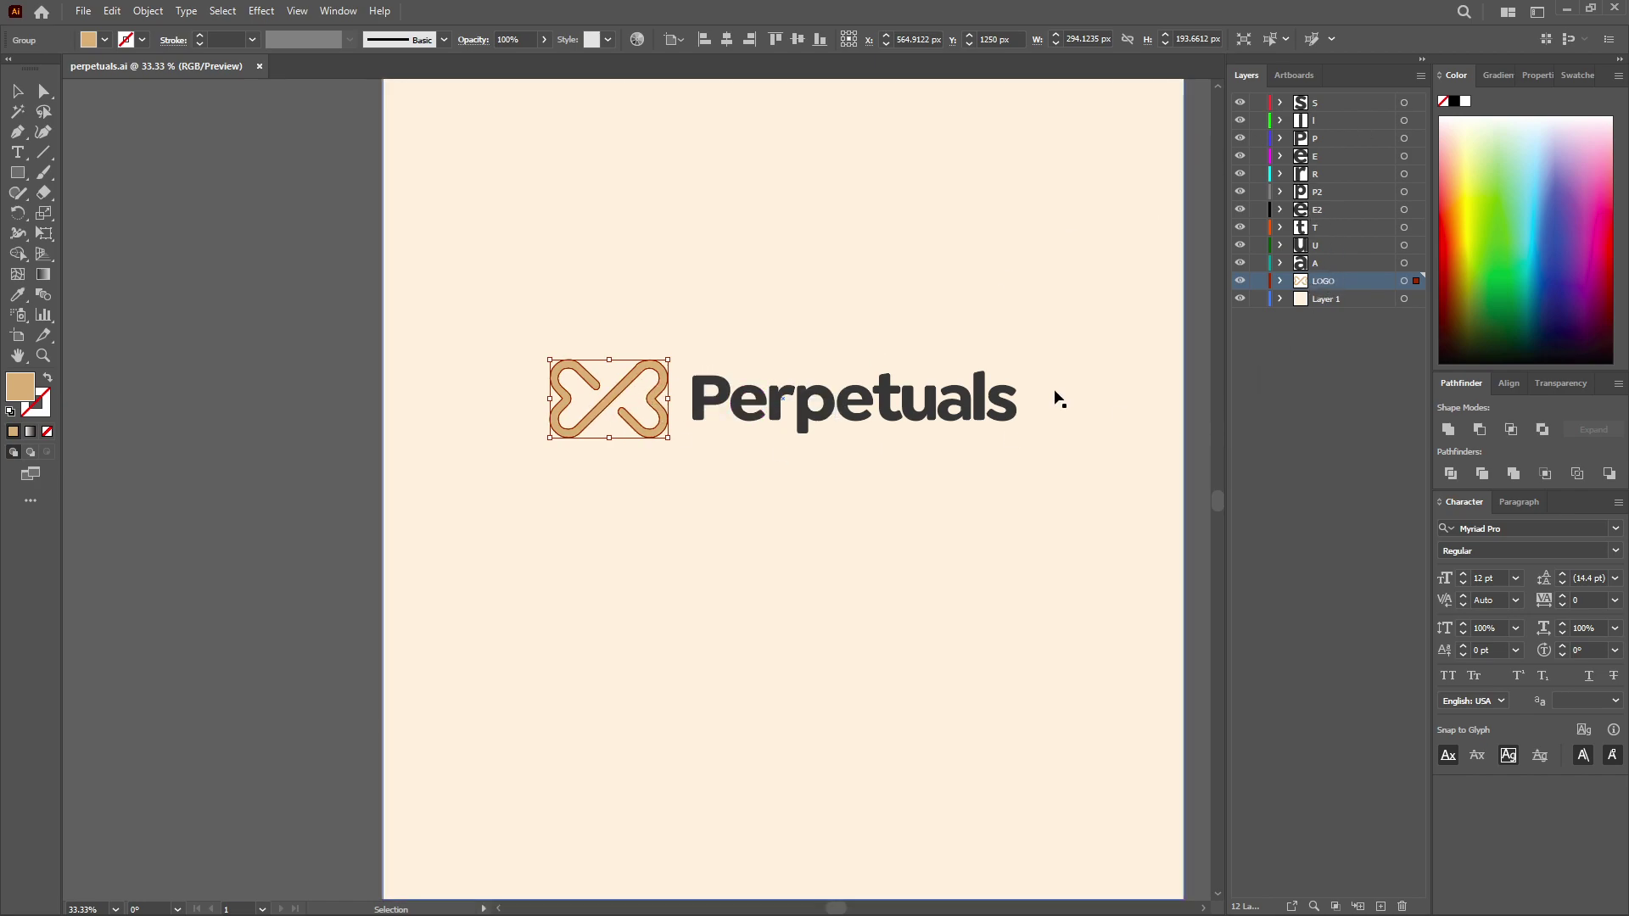
{"action": "left_click", "coordinate": [1010, 404]}
{"action": "key", "text": "v"}
{"action": "key", "text": "ctrl+s"}
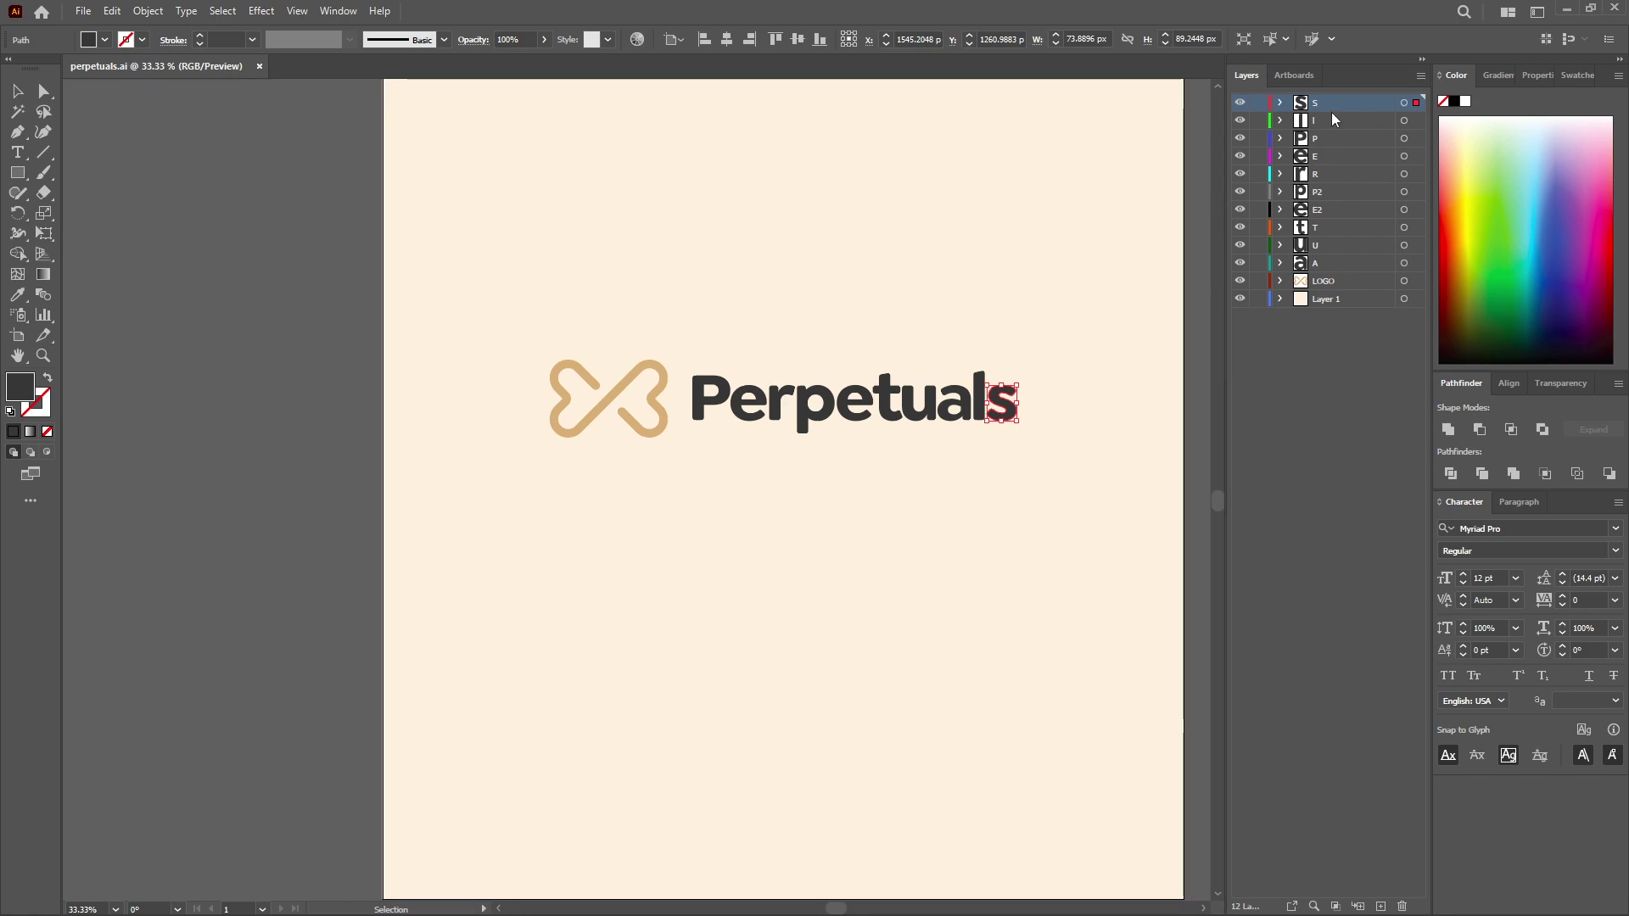
Step: Rename the background layer, Layer 1, as BG
{"action": "left_click", "coordinate": [1341, 304]}
{"action": "double_click", "coordinate": [1327, 302]}
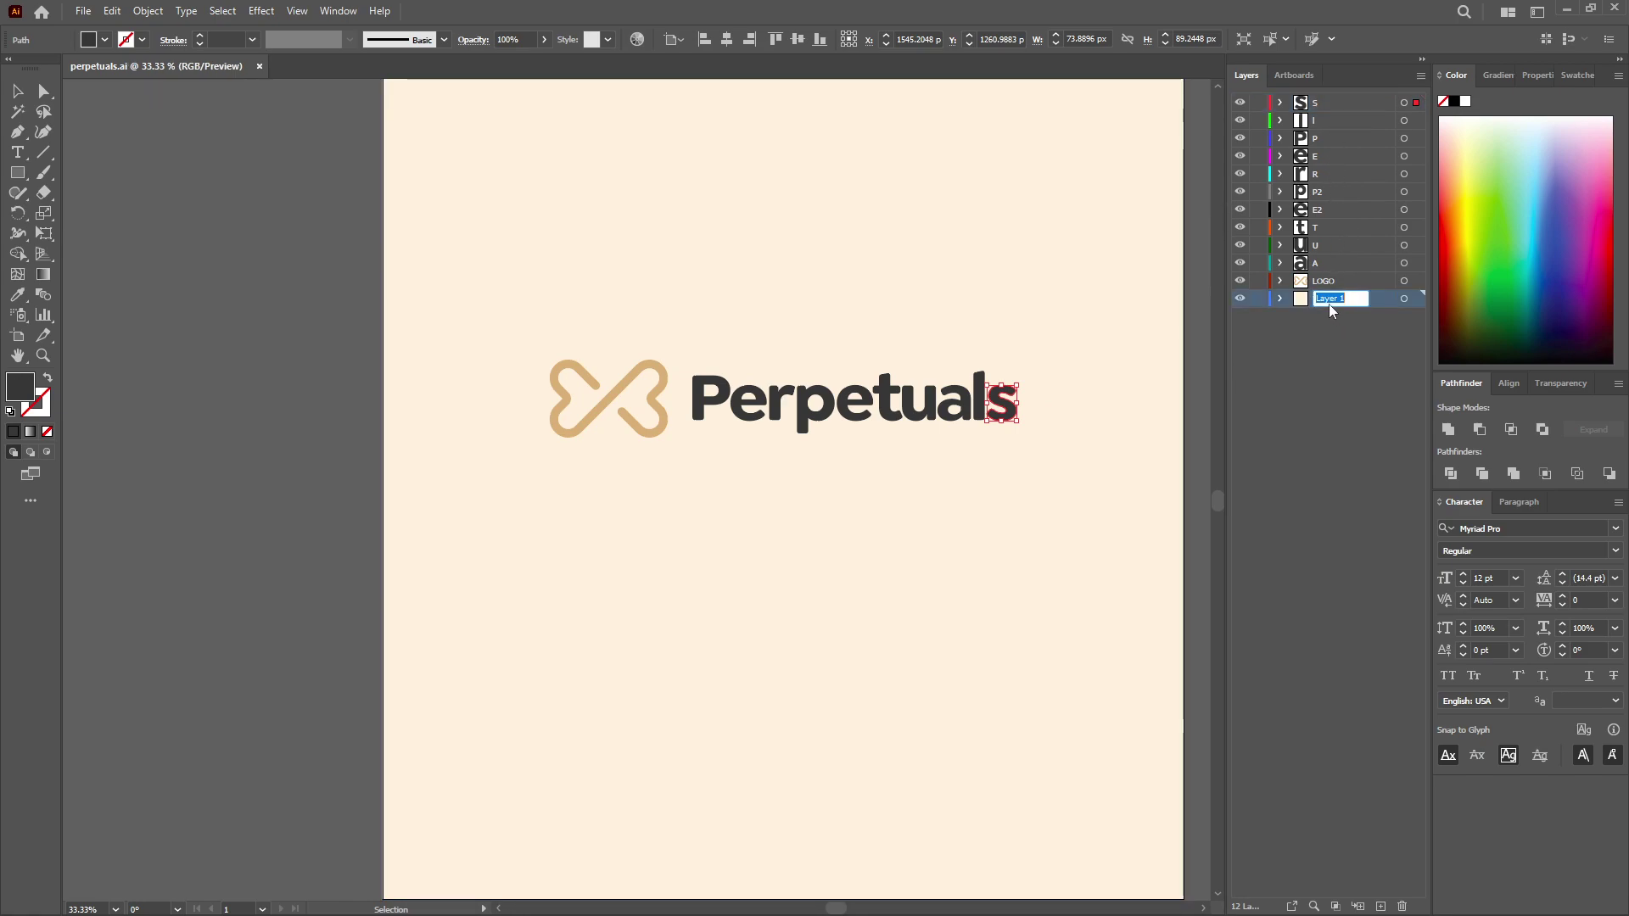
{"action": "type", "text": "BG"}
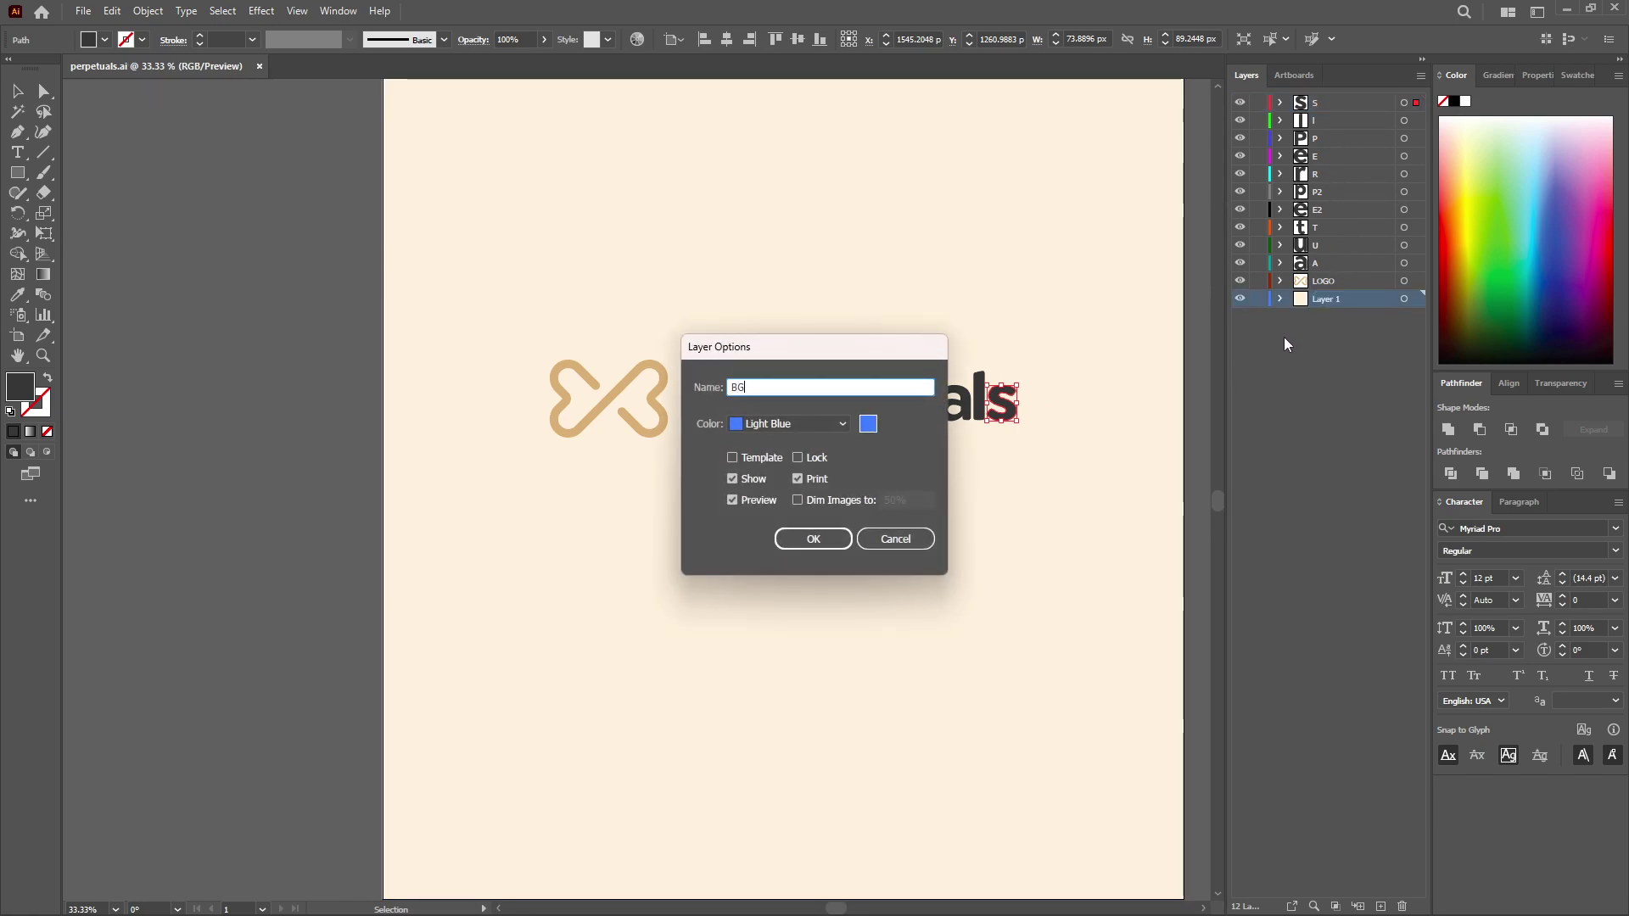
{"action": "key", "text": "Return"}
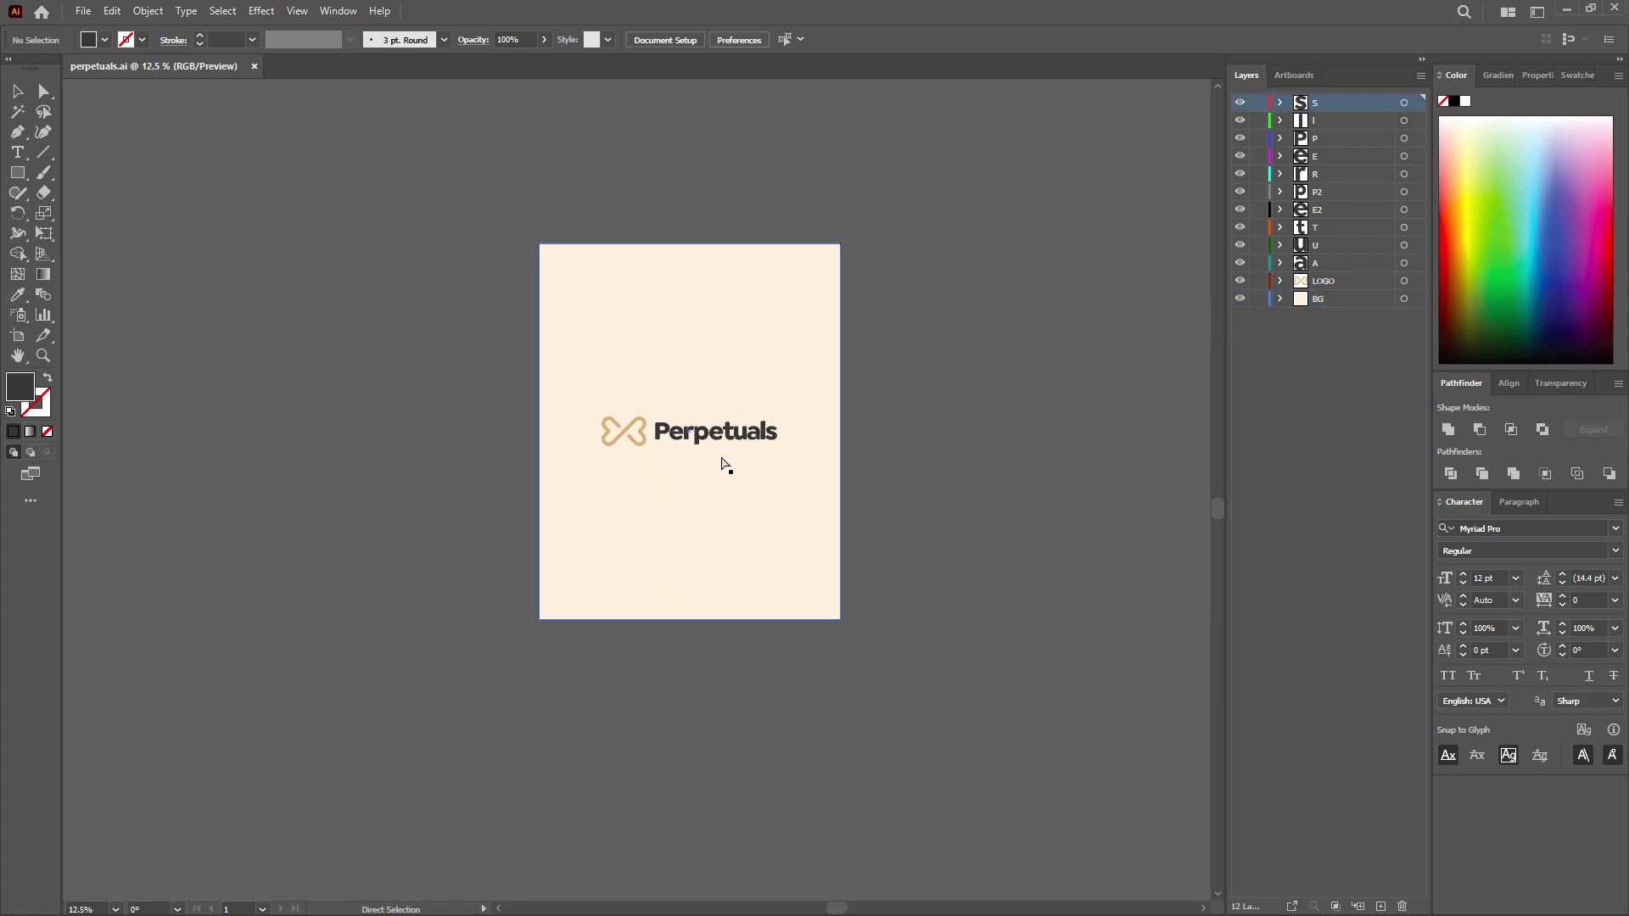
Step: Switch to After Effects and import the Illustrator file perpetuals.ai into the project
{"action": "mouse_move", "coordinate": [628, 908]}
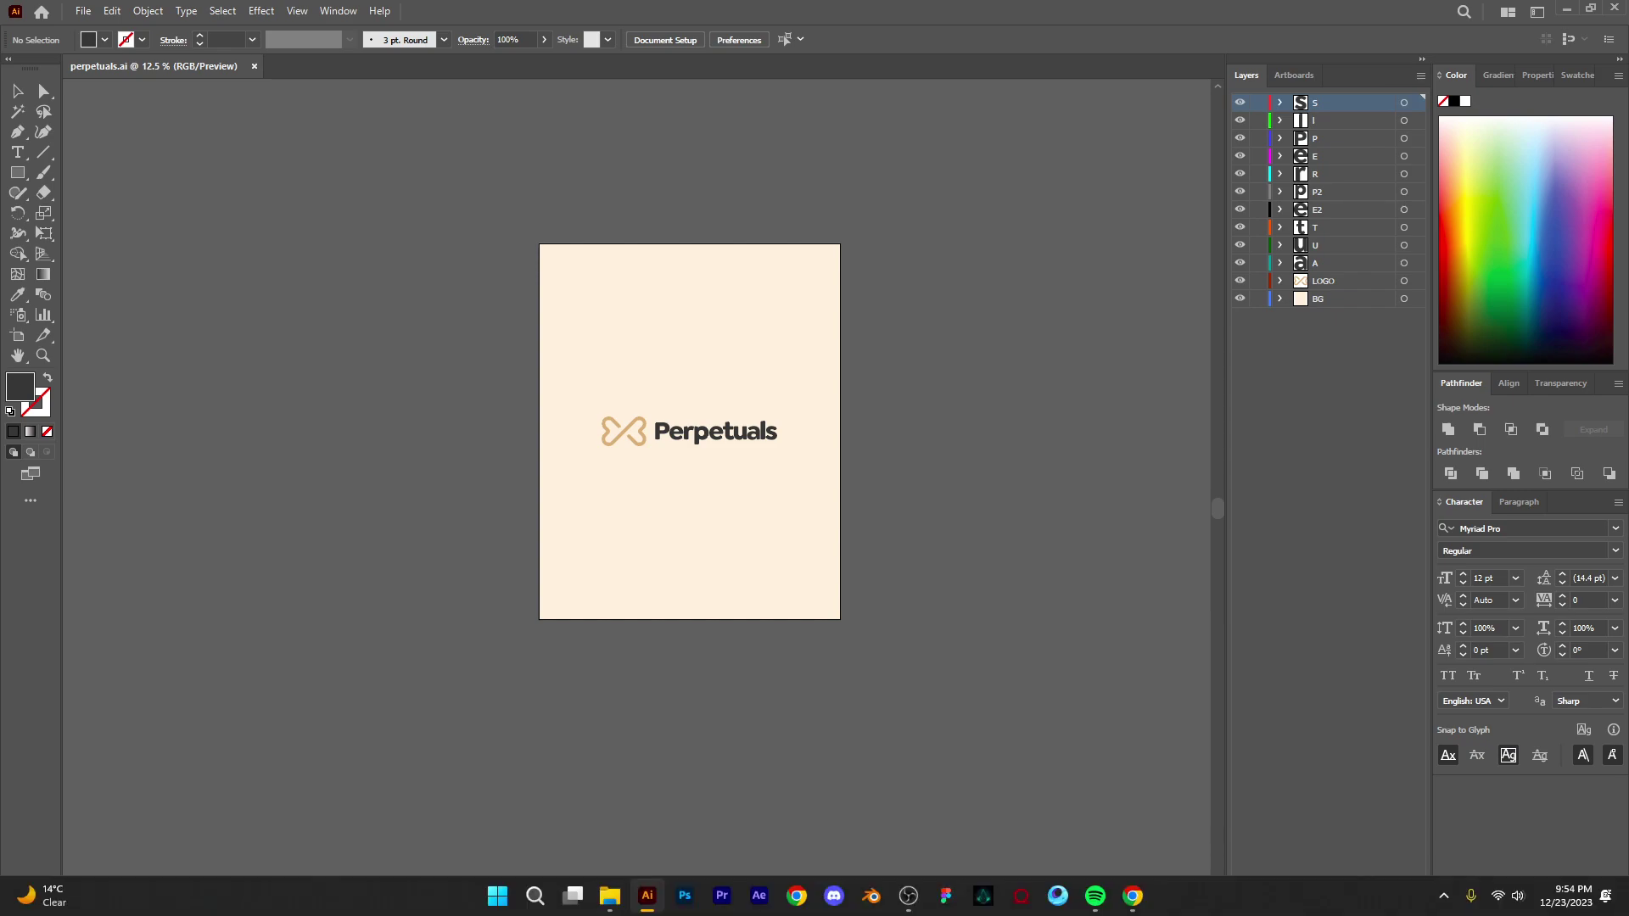
{"action": "left_click", "coordinate": [759, 896]}
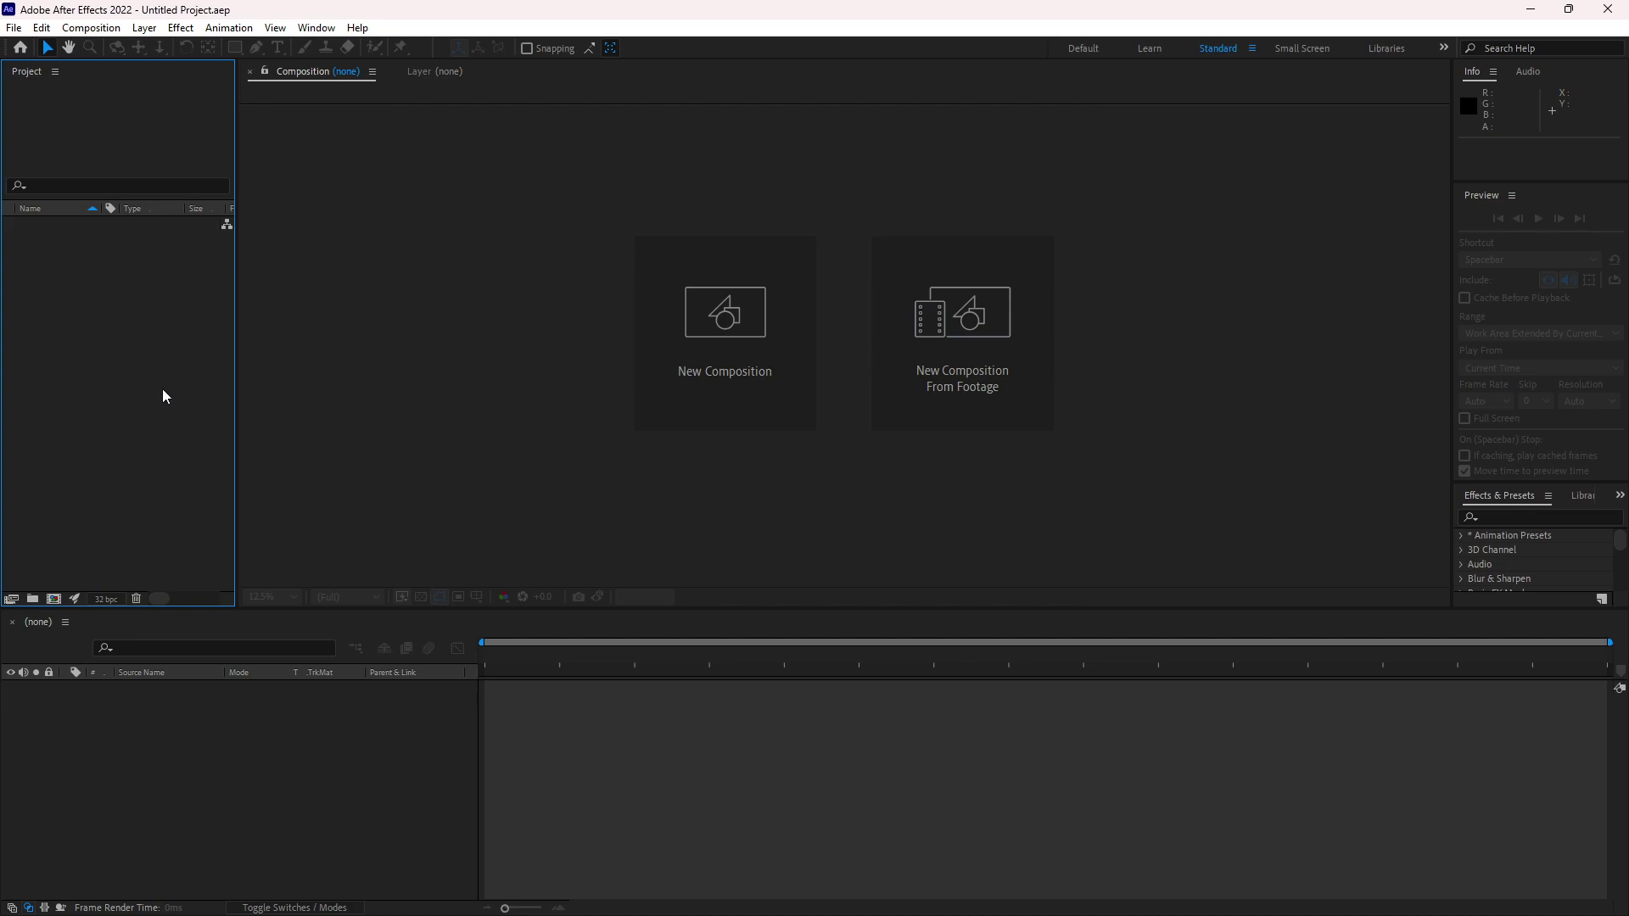
{"action": "double_click", "coordinate": [93, 355]}
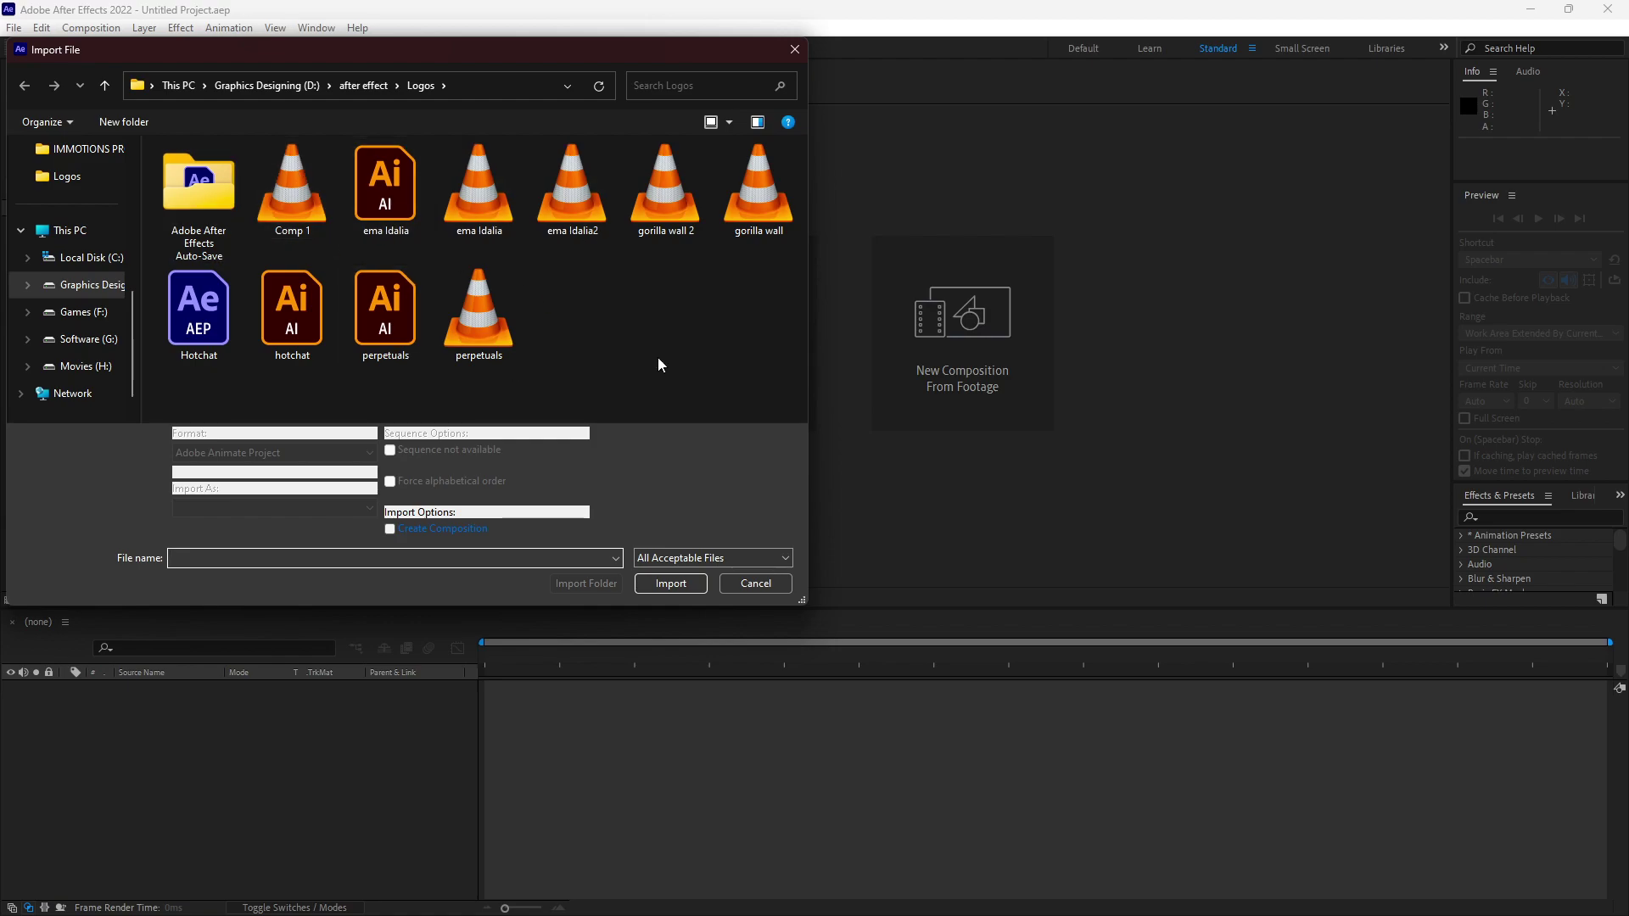
{"action": "double_click", "coordinate": [389, 333]}
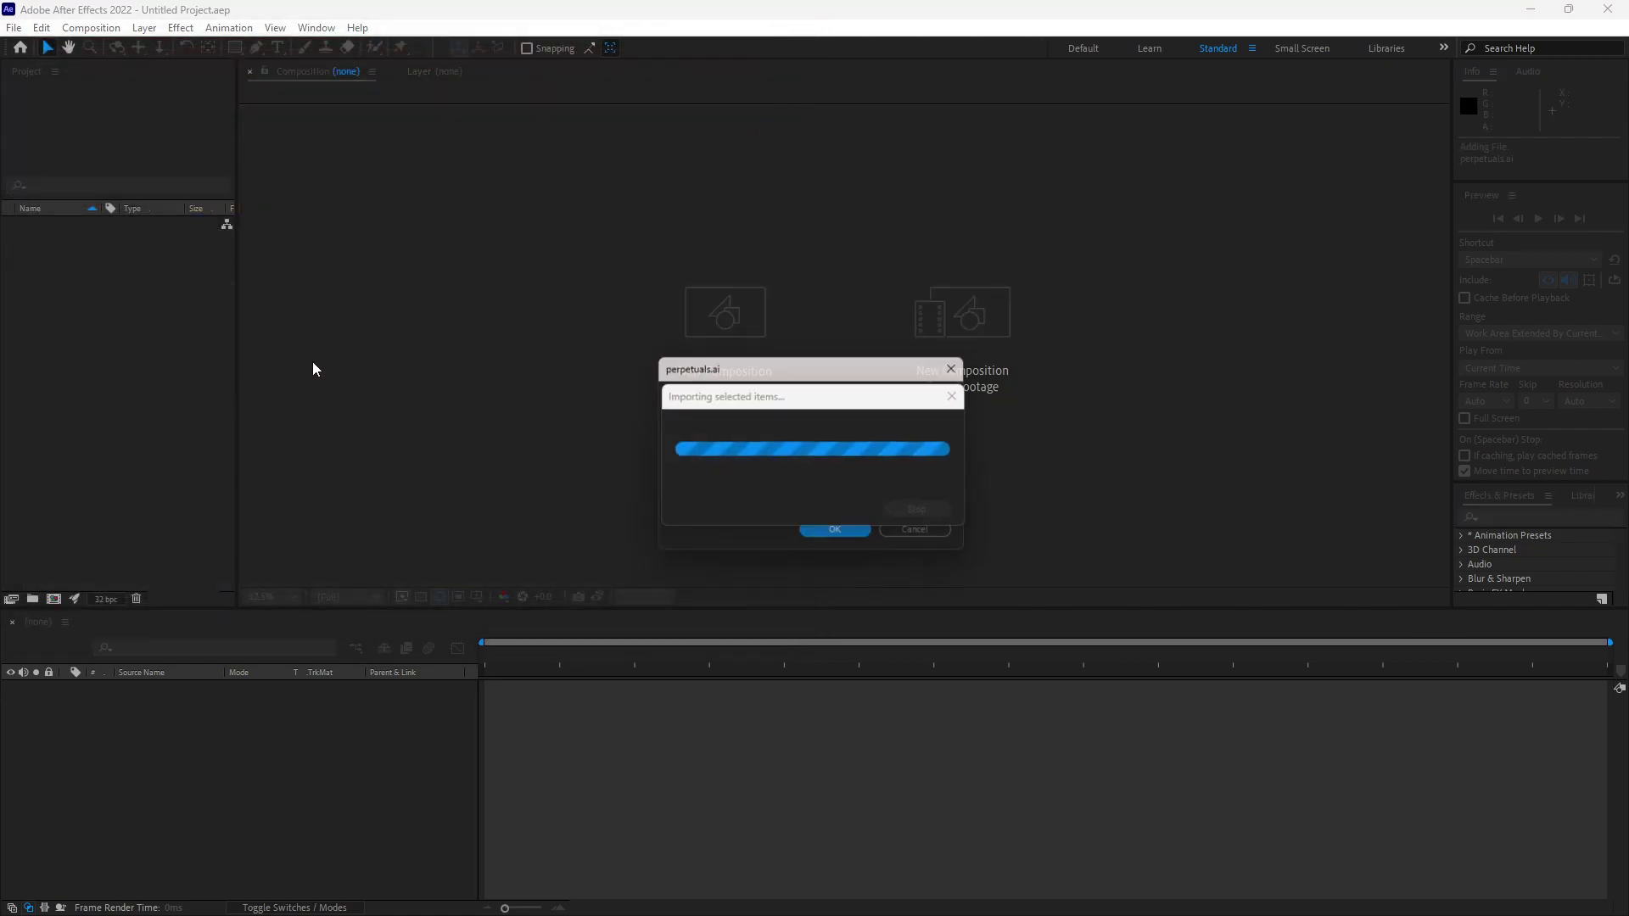
{"action": "left_click", "coordinate": [845, 543]}
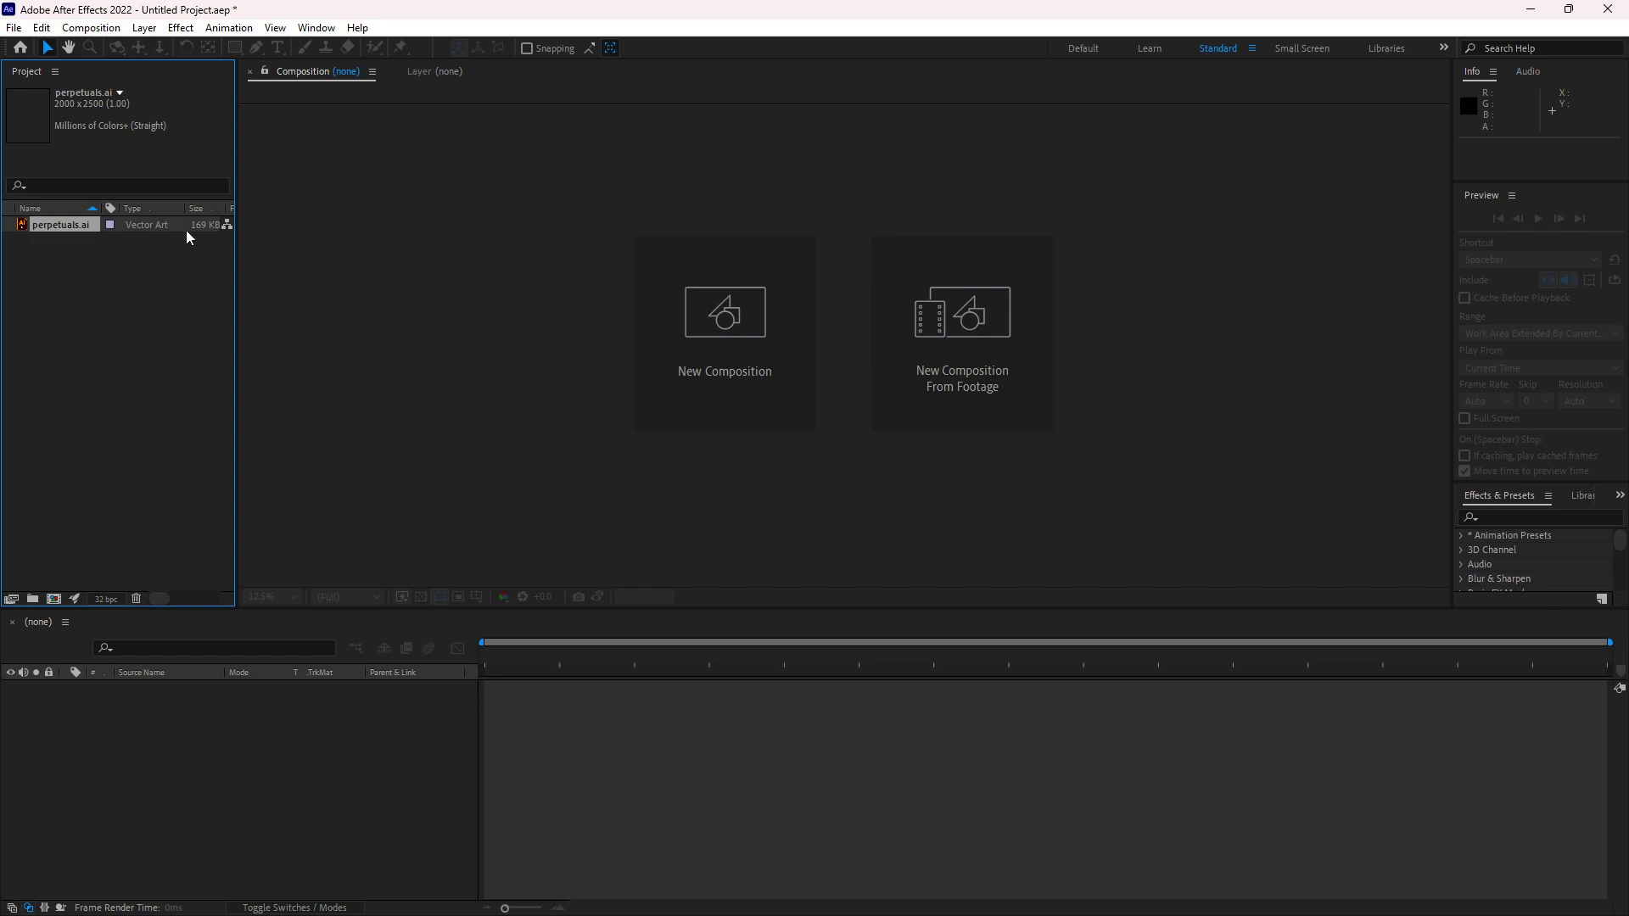
Step: Create a composition from perpetuals.ai and convert its footage layer to a layered comp
{"action": "left_click_drag", "start_coordinate": [91, 226], "coordinate": [251, 740]}
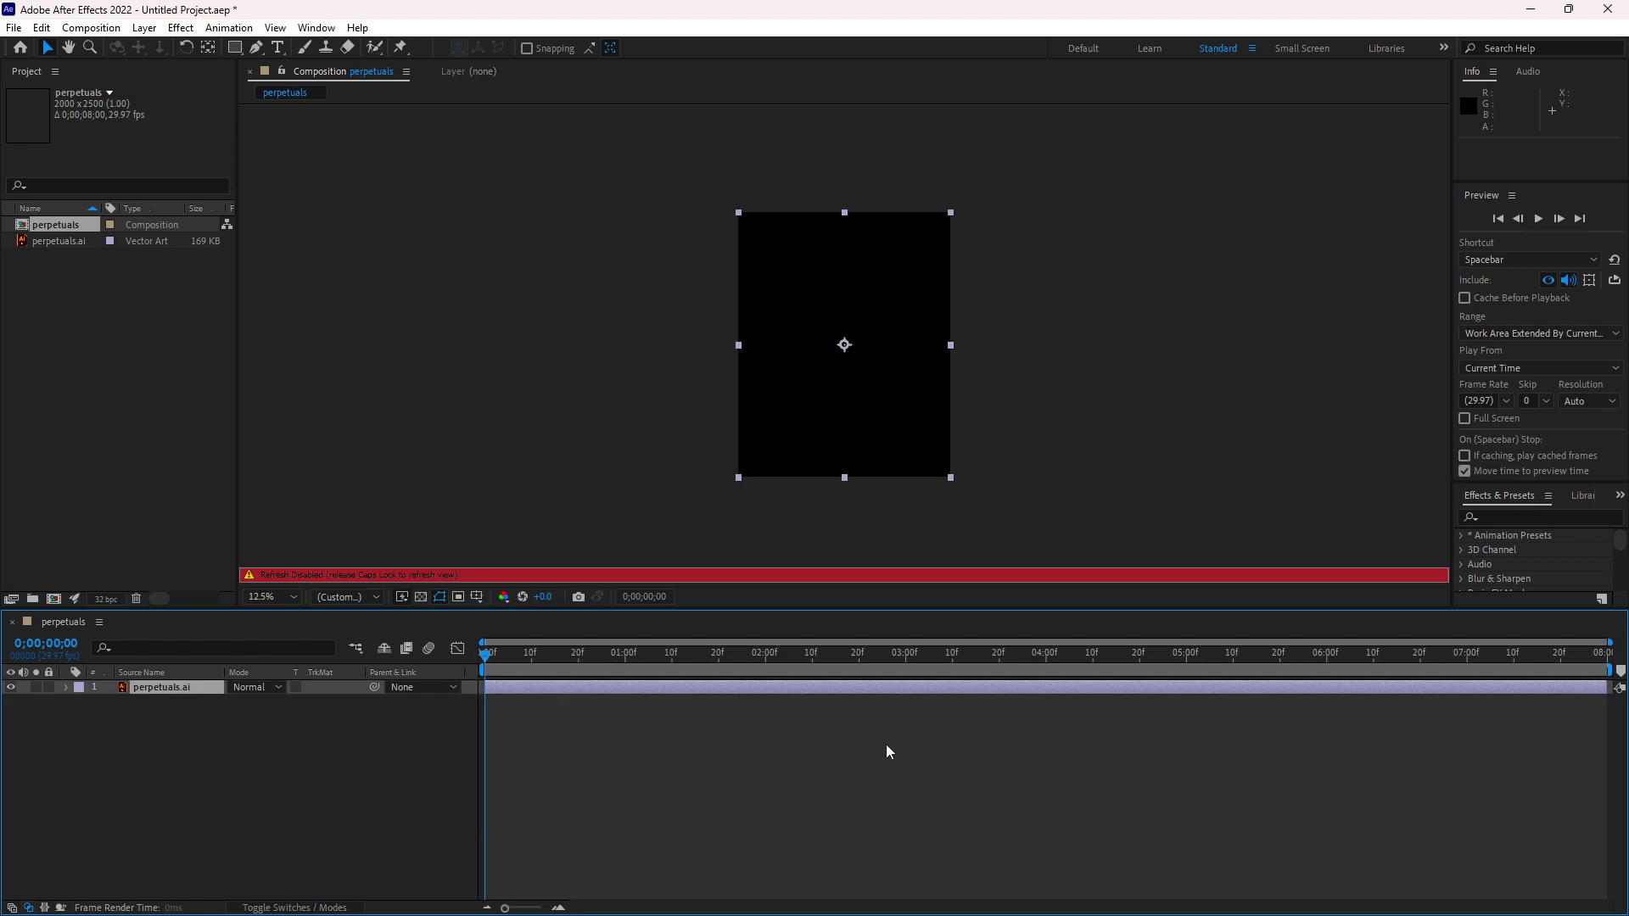
{"action": "right_click", "coordinate": [173, 689]}
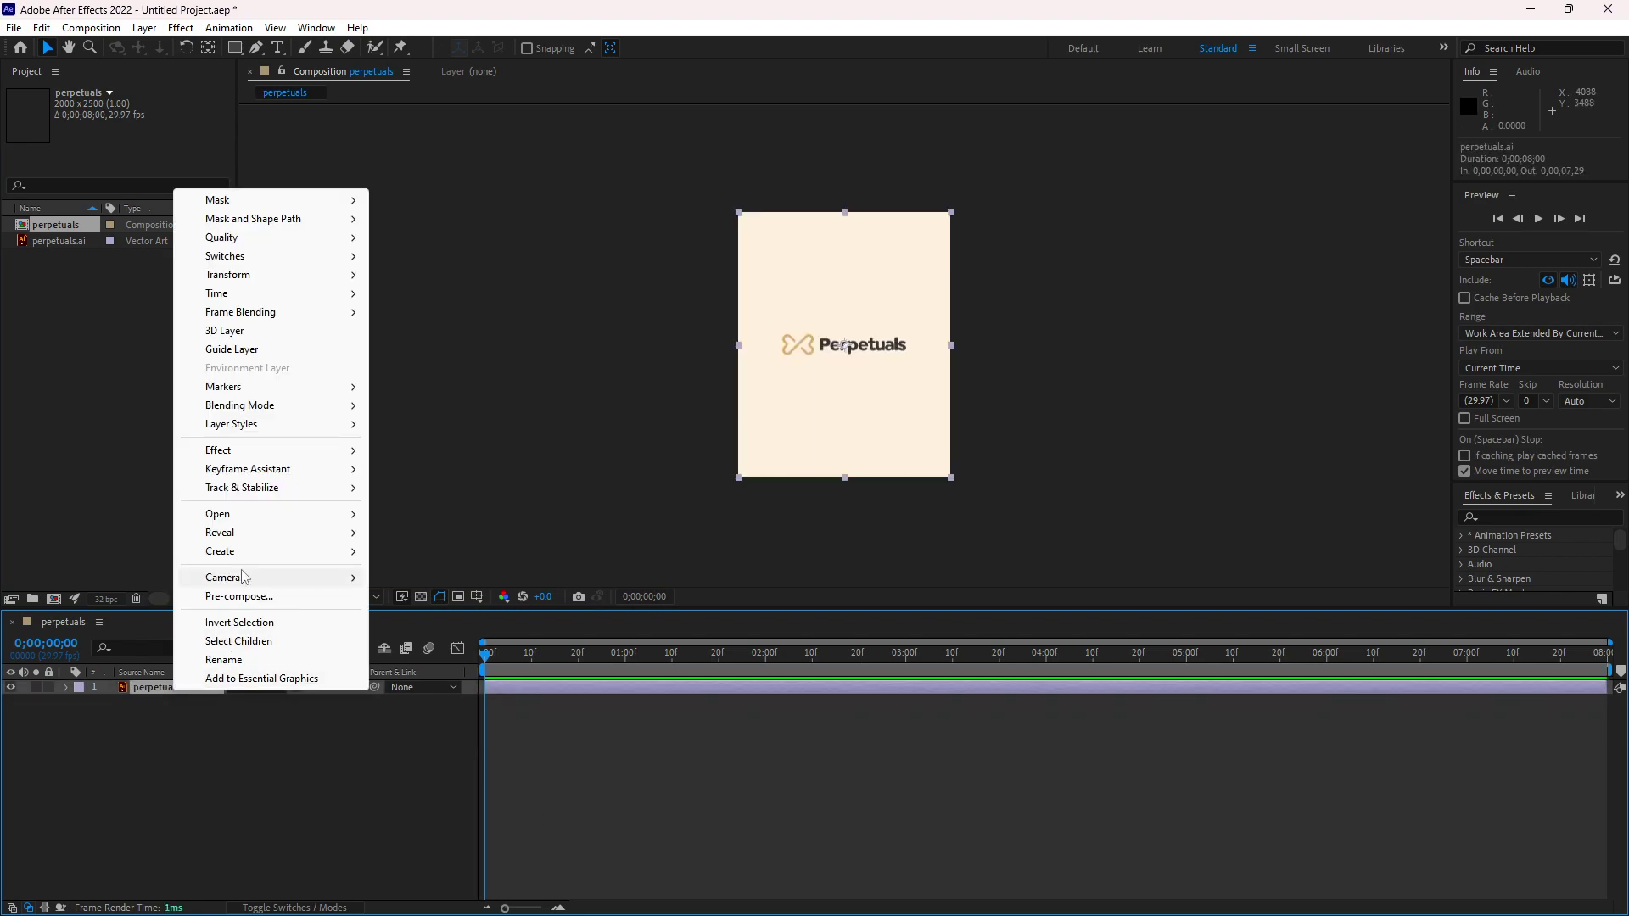
{"action": "mouse_move", "coordinate": [242, 556]}
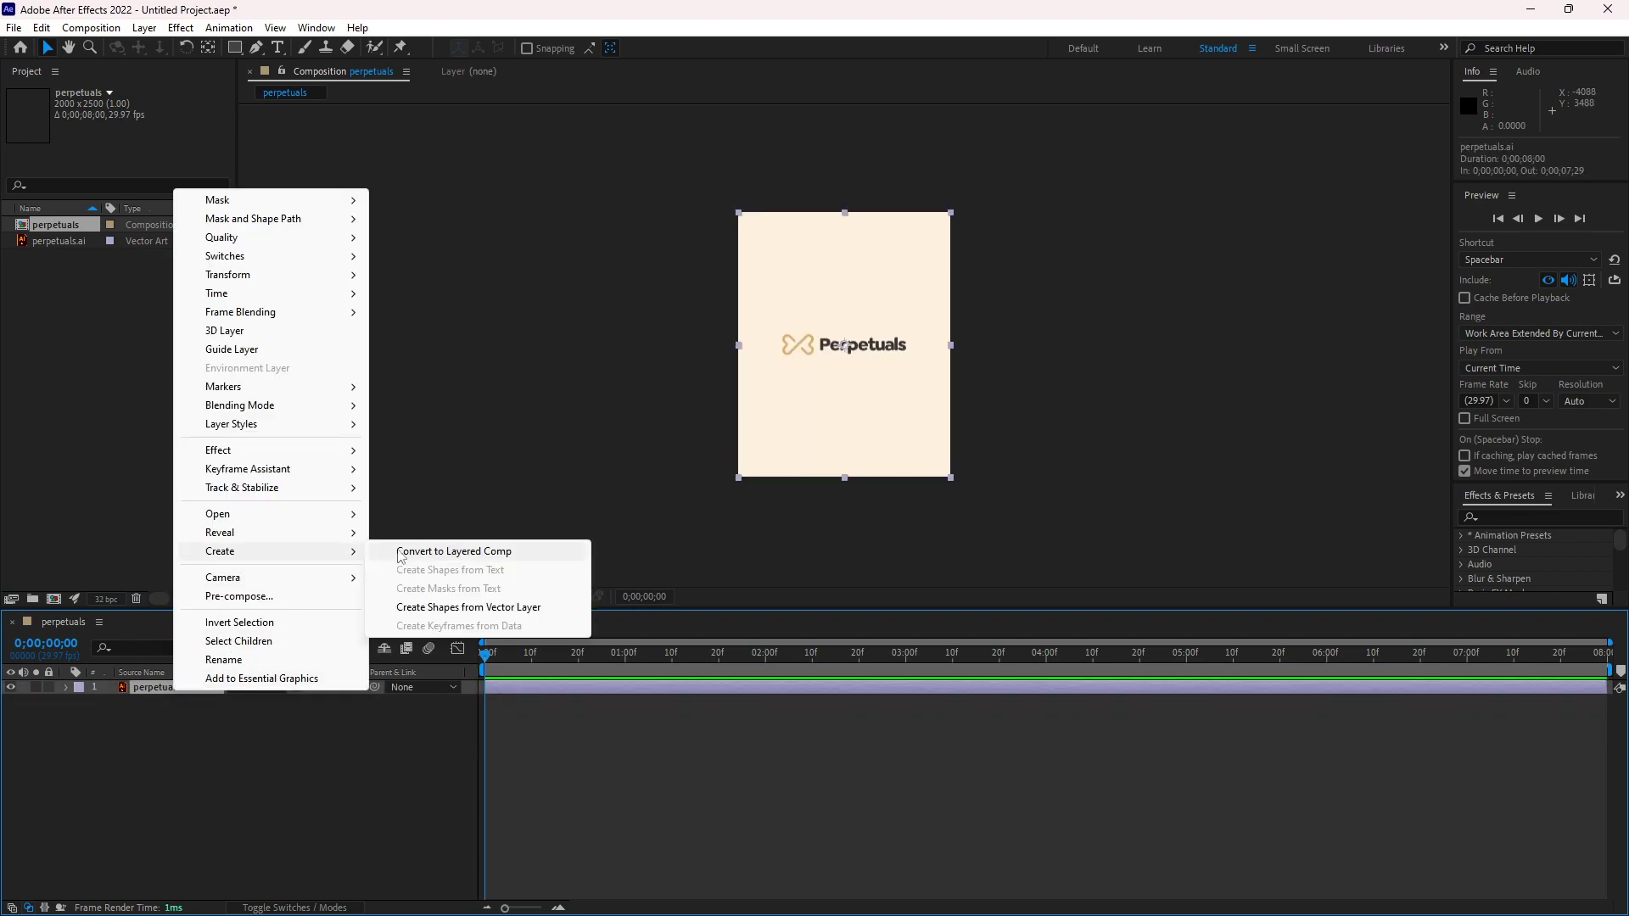
{"action": "left_click", "coordinate": [489, 560]}
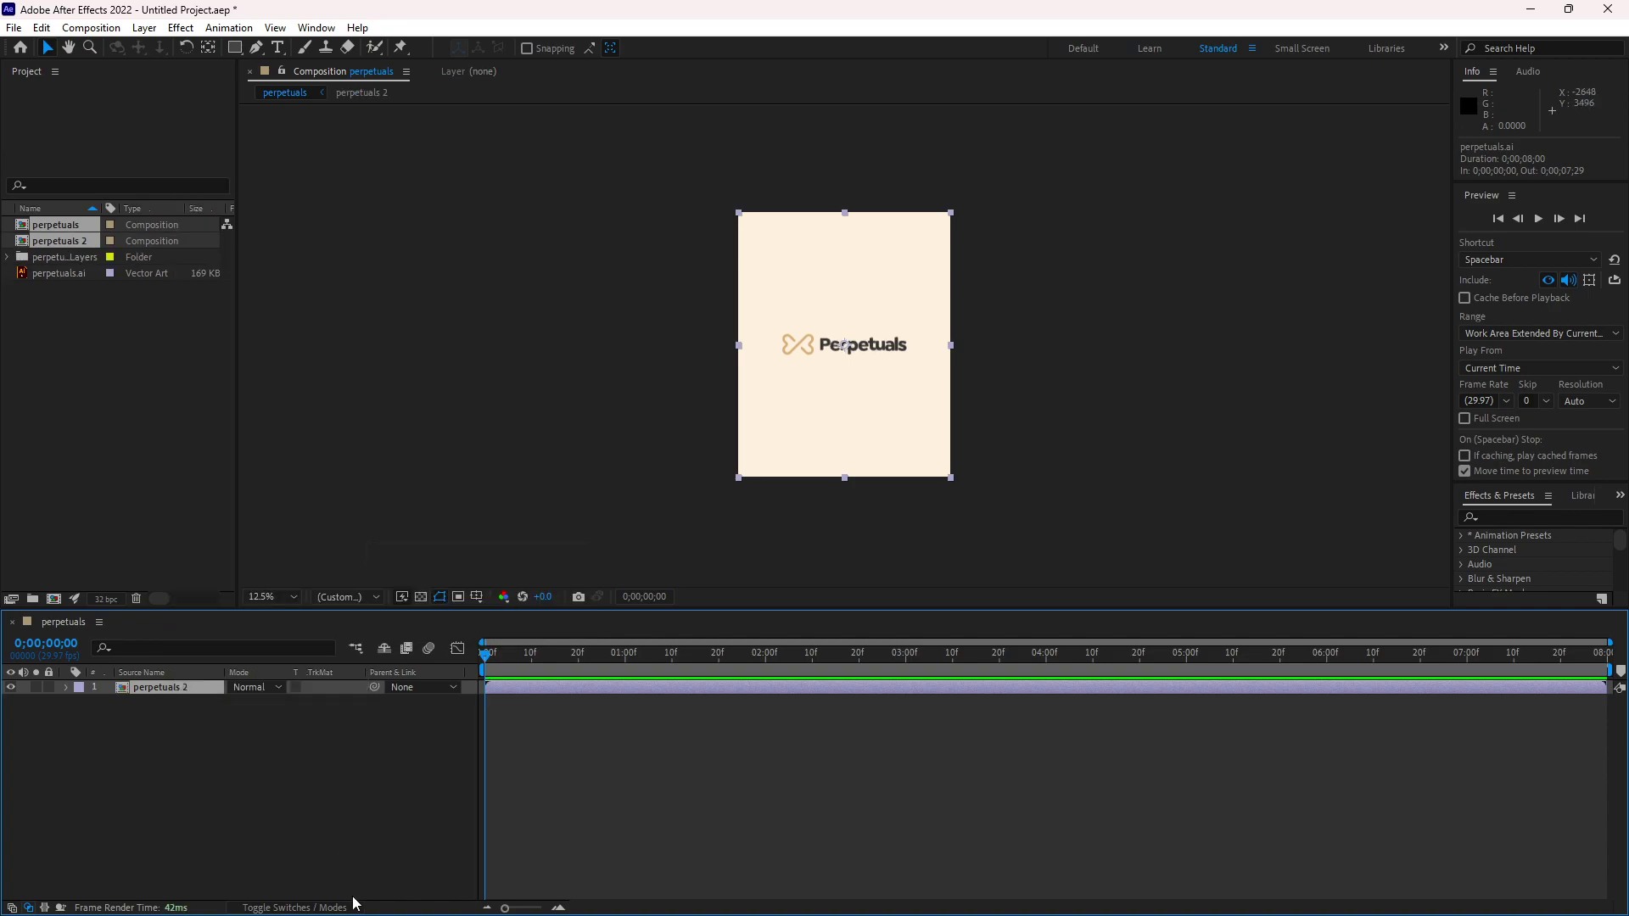
Step: Open the nested perpetuals 2 composition and create shapes from all of its vector layers
{"action": "double_click", "coordinate": [200, 689]}
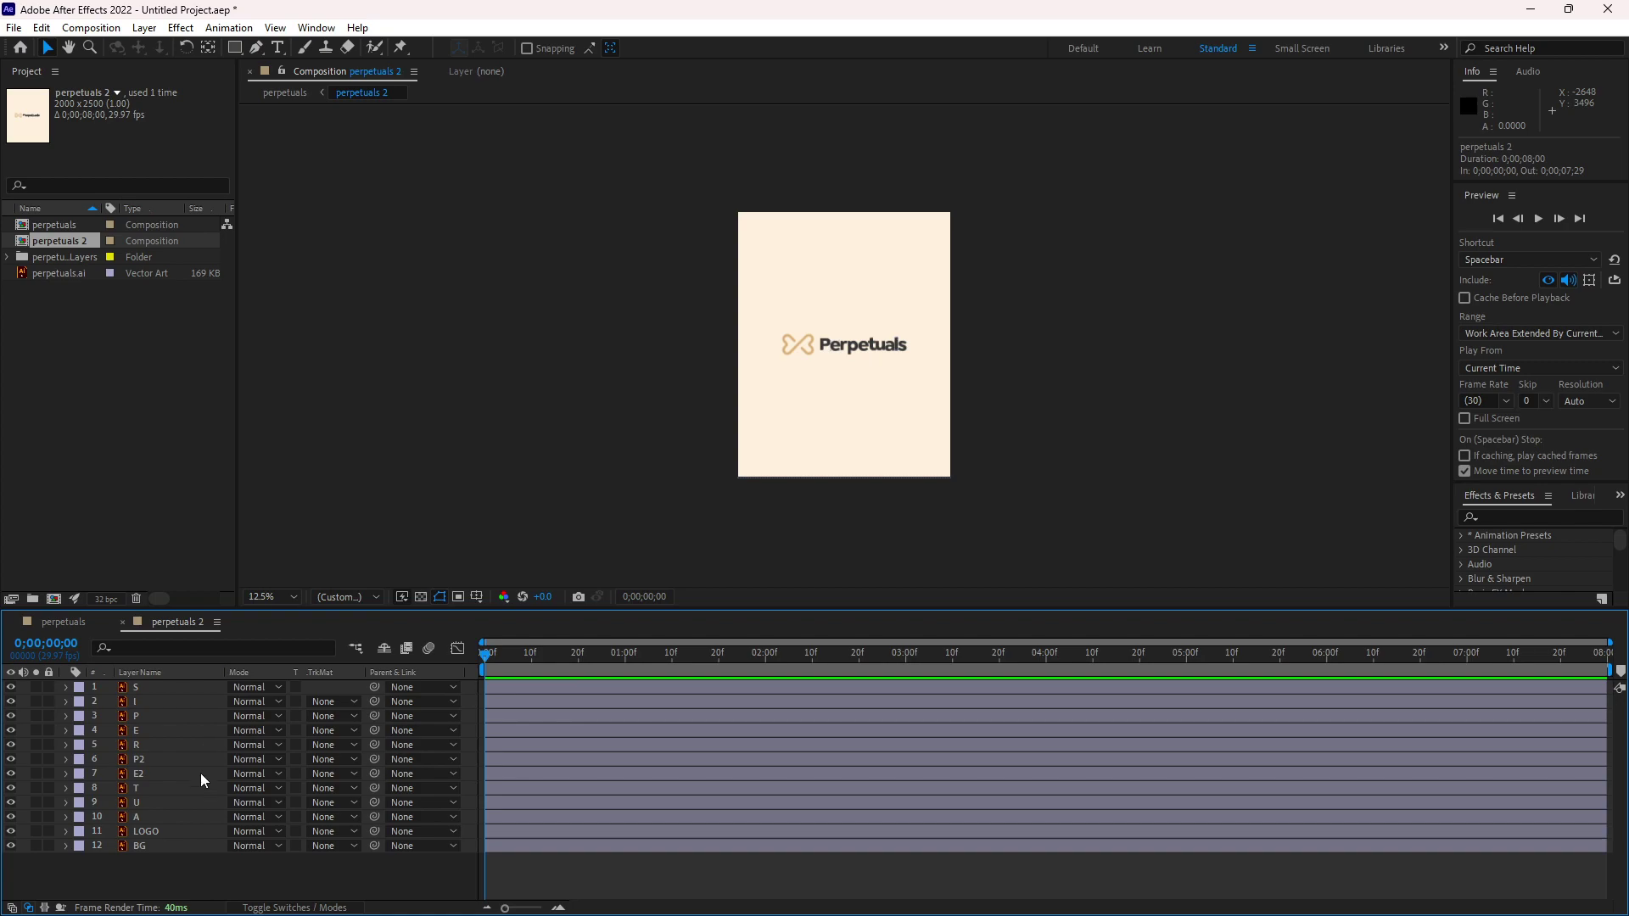
{"action": "left_click_drag", "start_coordinate": [166, 878], "coordinate": [180, 686]}
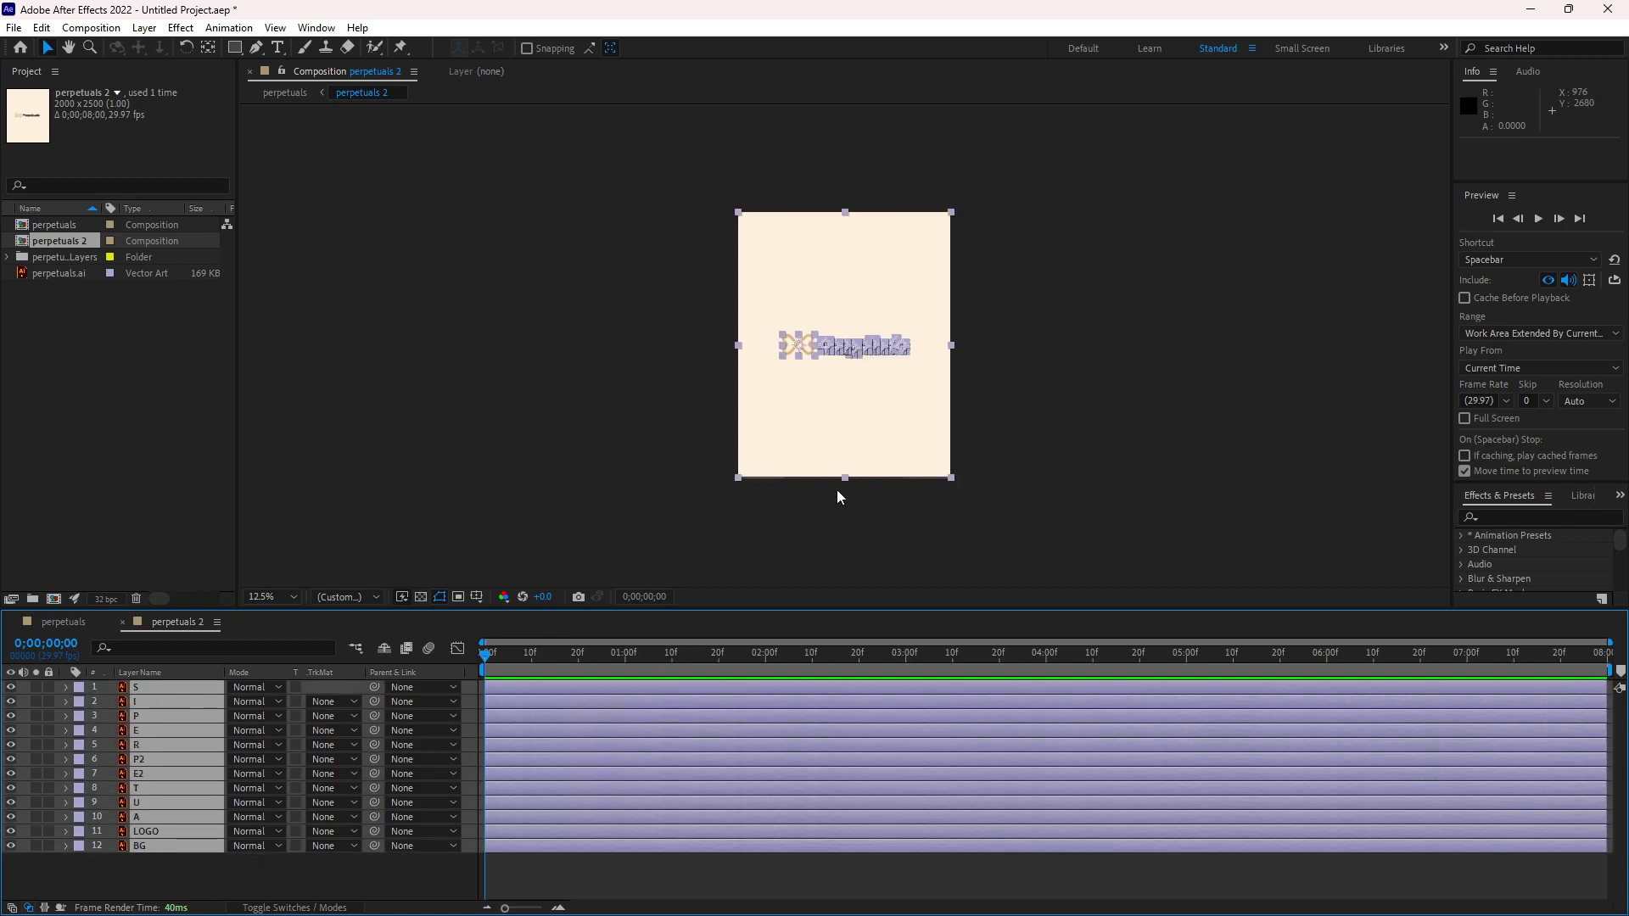
{"action": "left_click", "coordinate": [192, 872]}
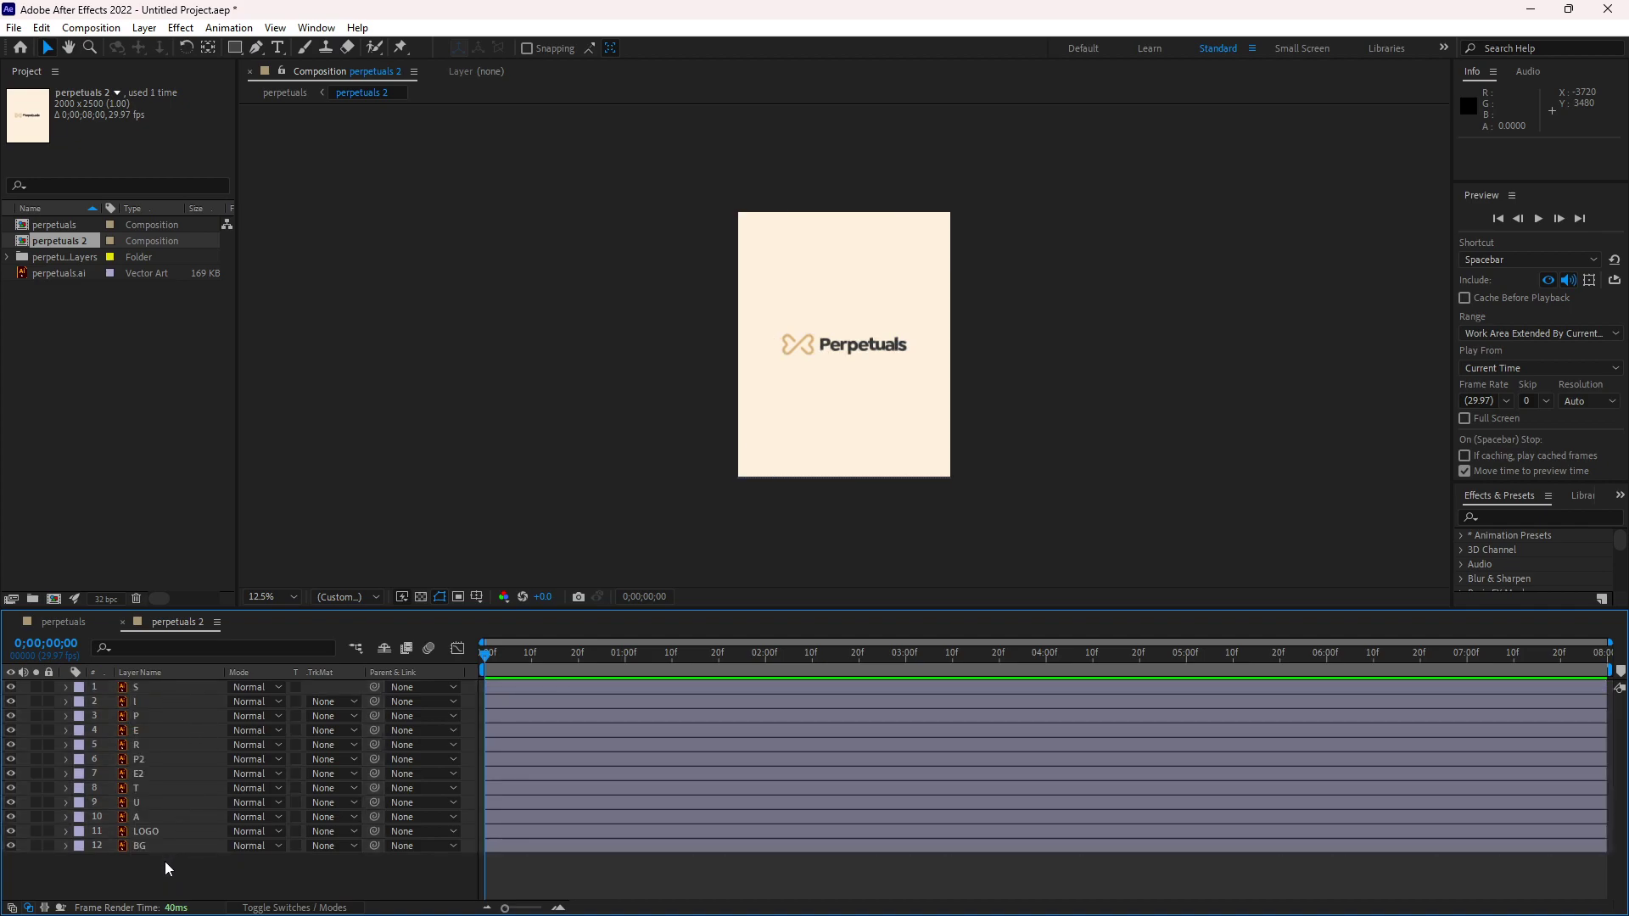
{"action": "left_click_drag", "start_coordinate": [180, 863], "coordinate": [191, 693]}
{"action": "right_click", "coordinate": [192, 692]}
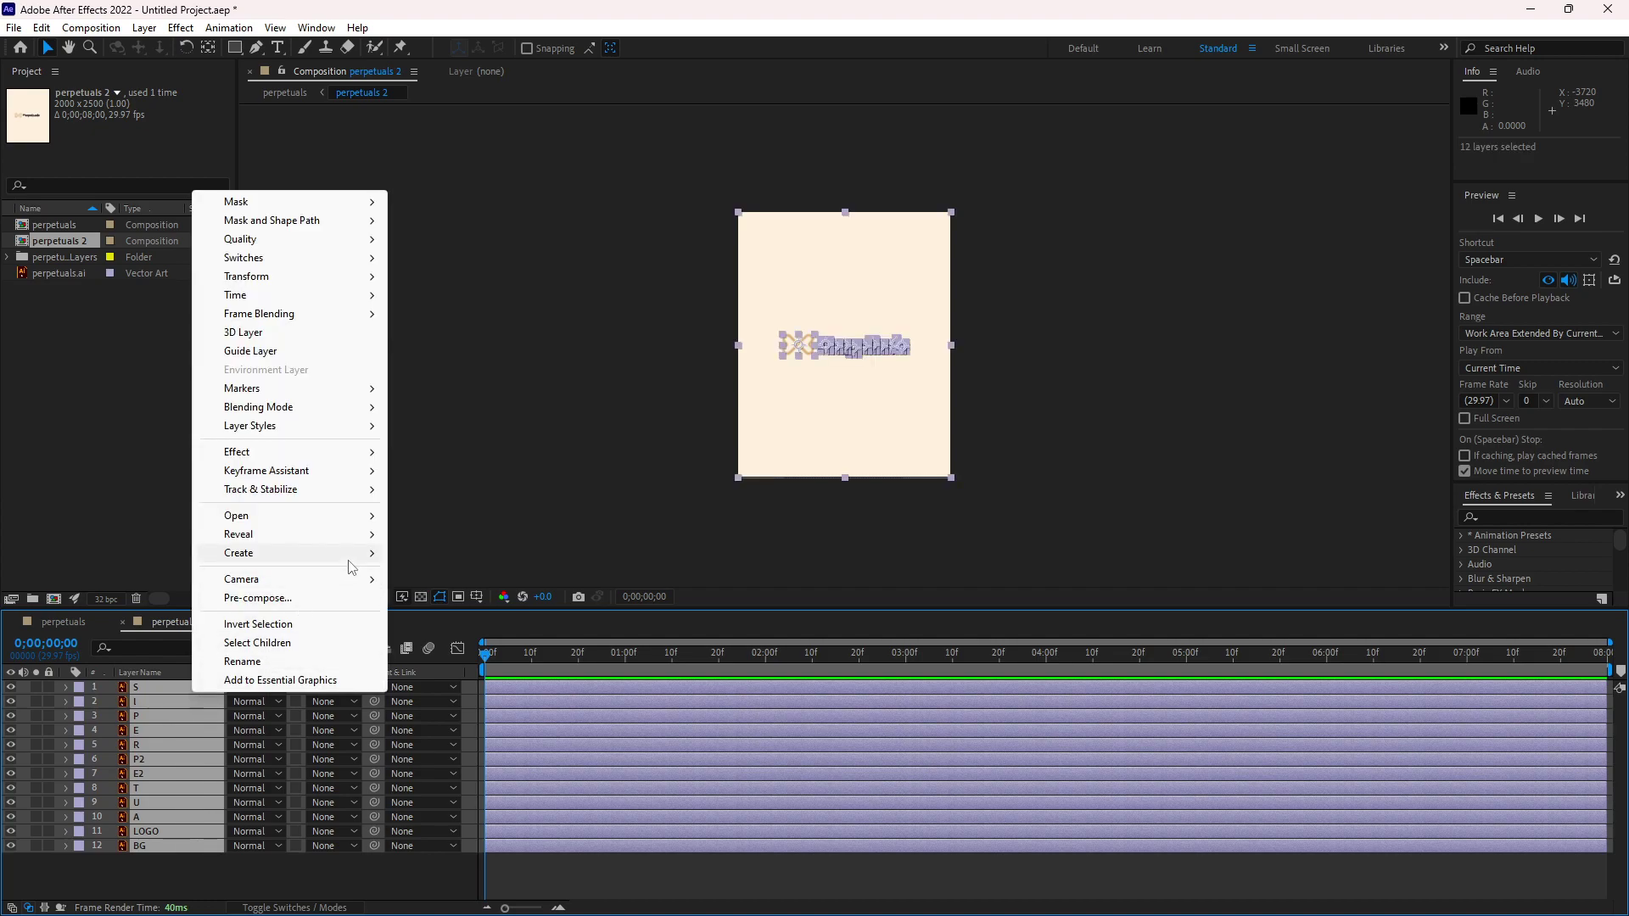
{"action": "mouse_move", "coordinate": [350, 556]}
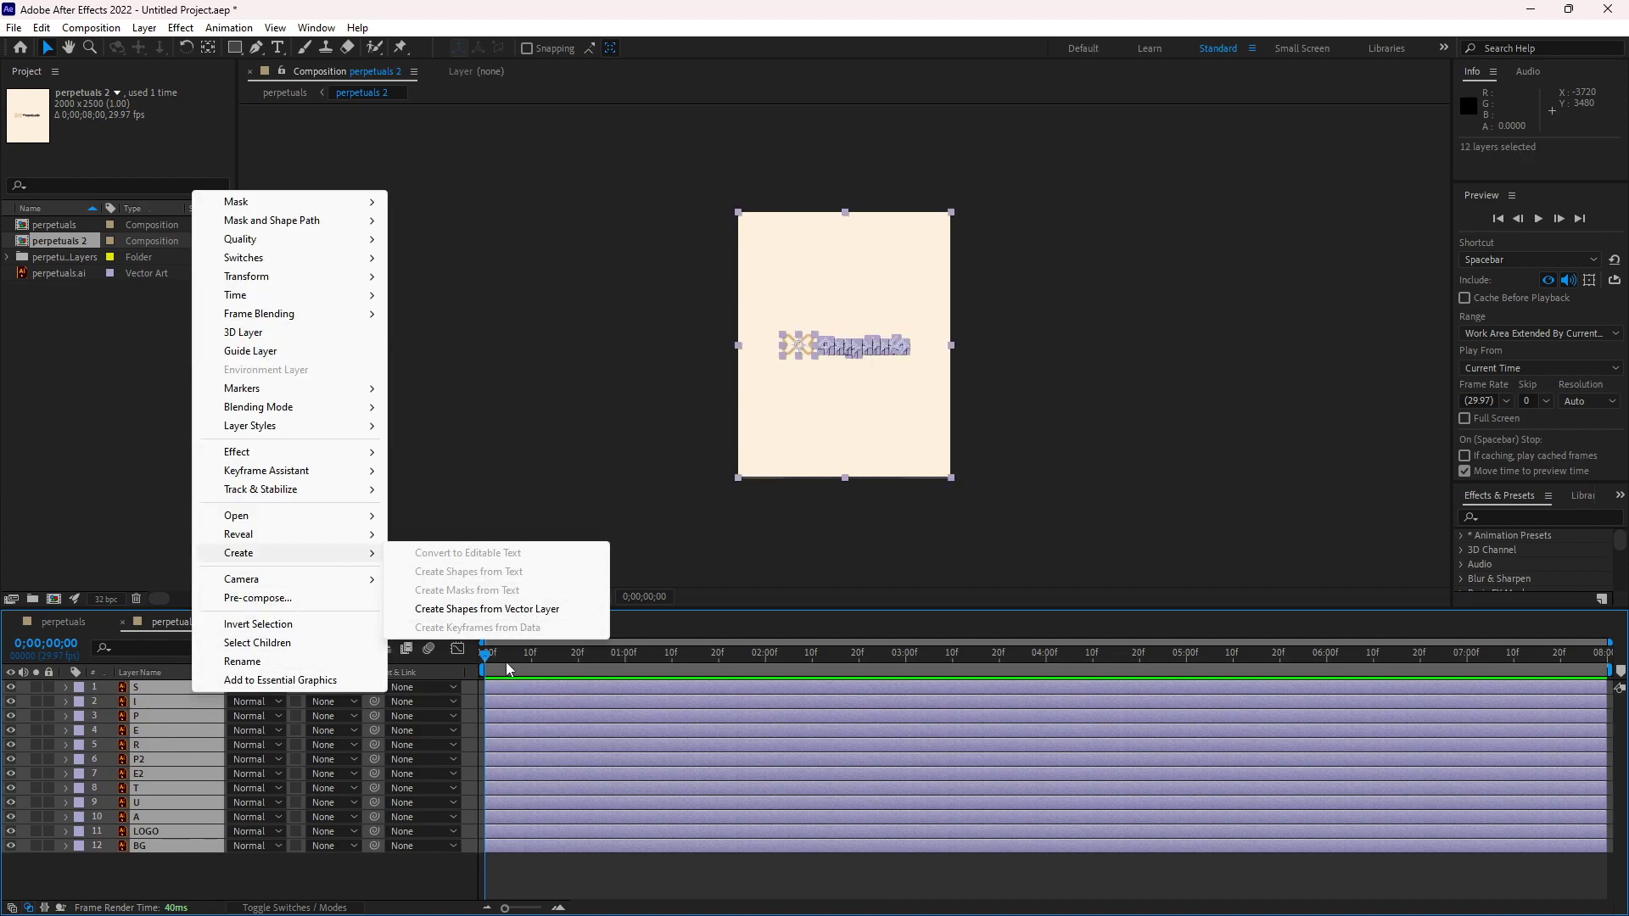
{"action": "left_click", "coordinate": [526, 609]}
Step: Delete the original Illustrator layers, keeping only their outline shape layers, and lock the BG Outlines layer
{"action": "scroll", "coordinate": [187, 737], "scroll_direction": "down", "scroll_amount": 3}
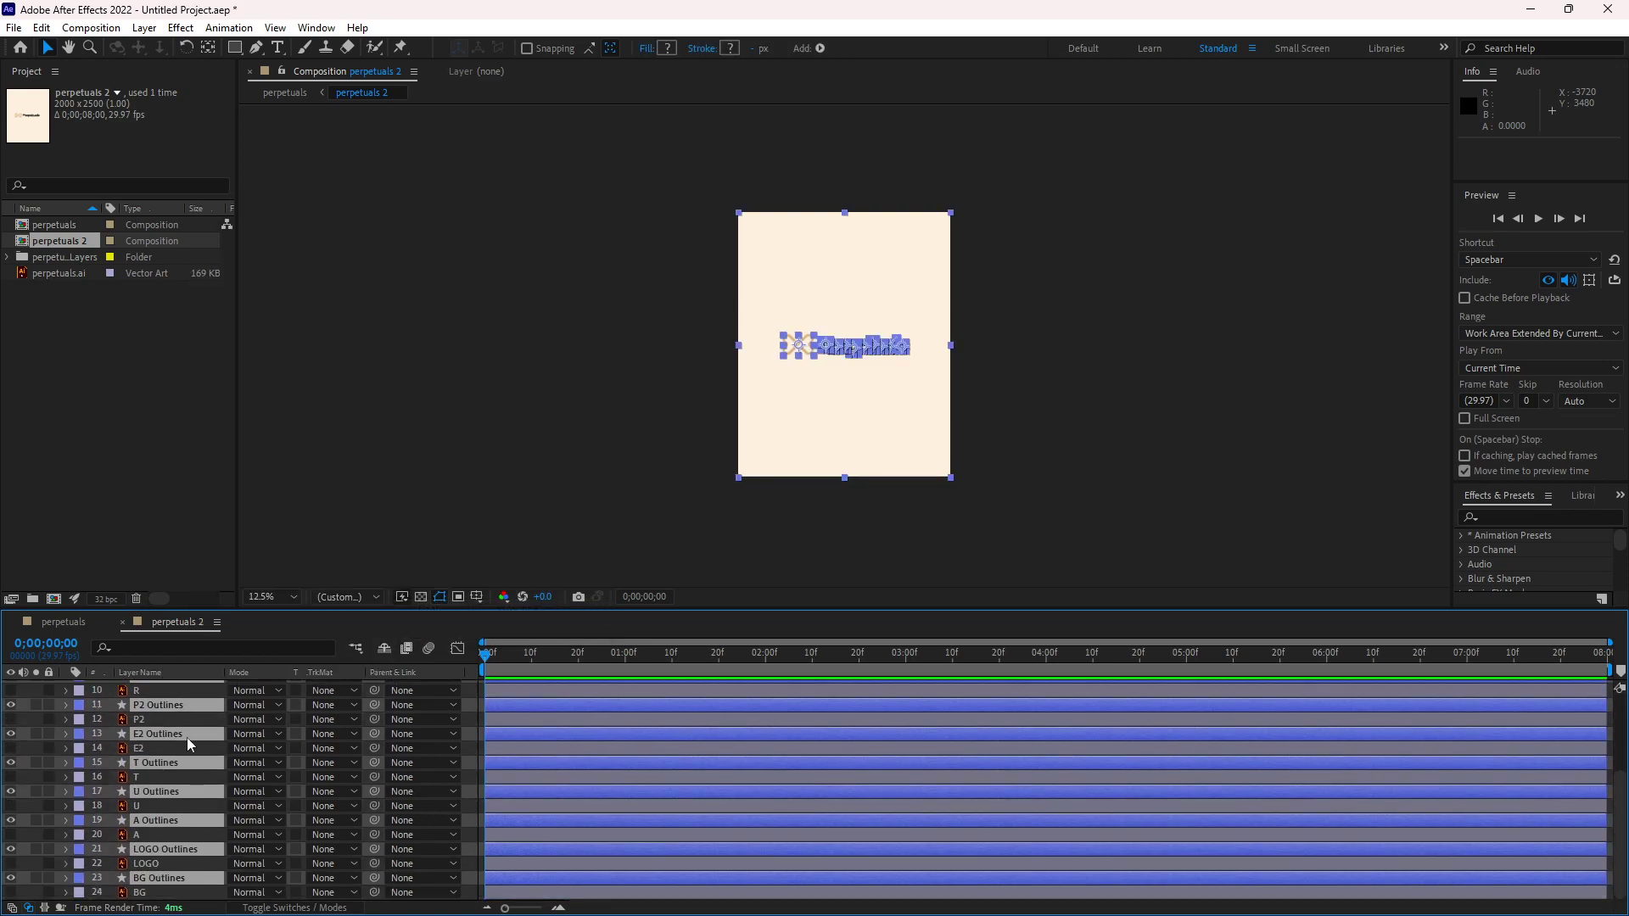
{"action": "left_click", "coordinate": [158, 879]}
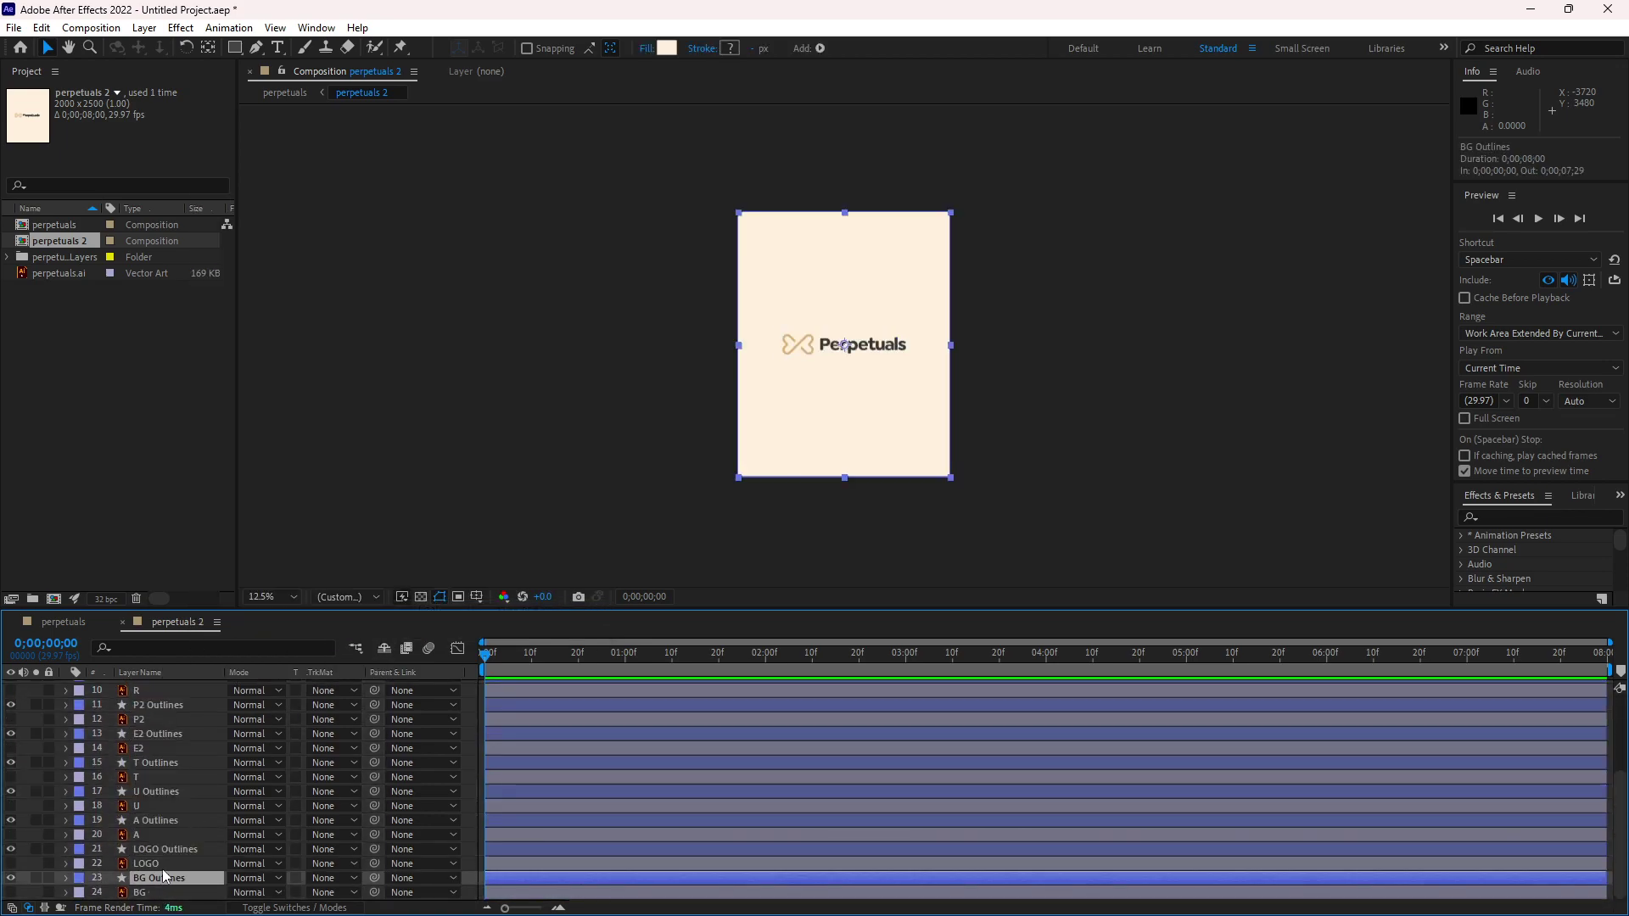
{"action": "left_click", "coordinate": [161, 865]}
{"action": "left_click", "coordinate": [160, 894], "text": "ctrl"}
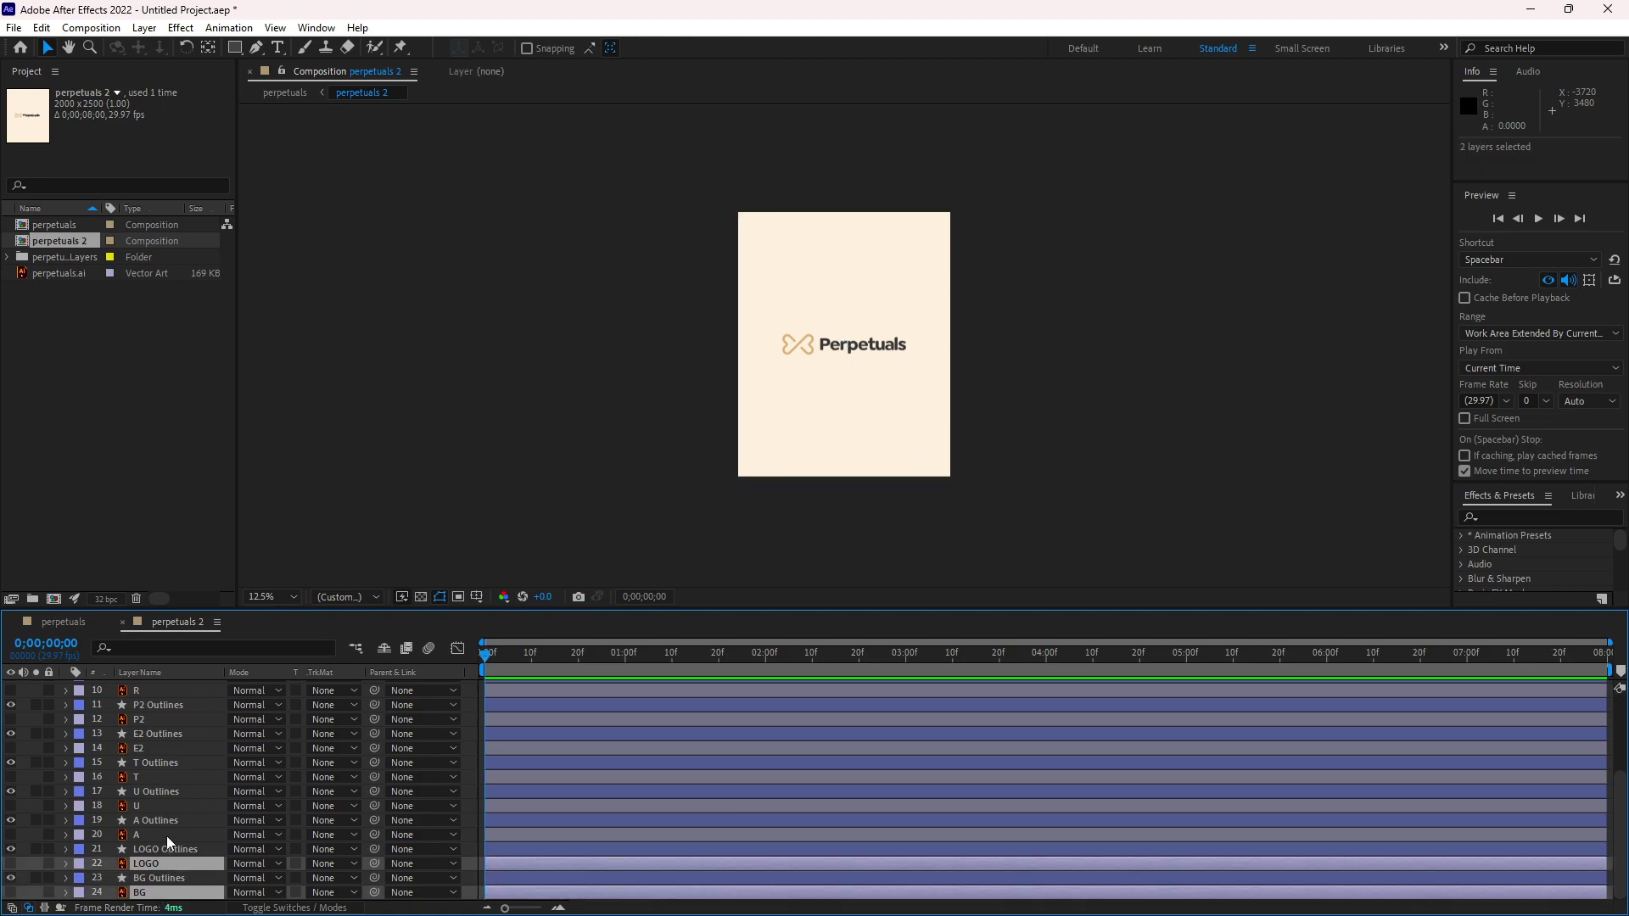
{"action": "left_click", "coordinate": [166, 836], "text": "ctrl"}
{"action": "left_click", "coordinate": [173, 807], "text": "ctrl"}
{"action": "left_click", "coordinate": [172, 777], "text": "ctrl"}
{"action": "left_click", "coordinate": [162, 740], "text": "ctrl"}
{"action": "left_click", "coordinate": [166, 747], "text": "ctrl"}
{"action": "key", "text": "Delete"}
{"action": "left_click", "coordinate": [180, 848]}
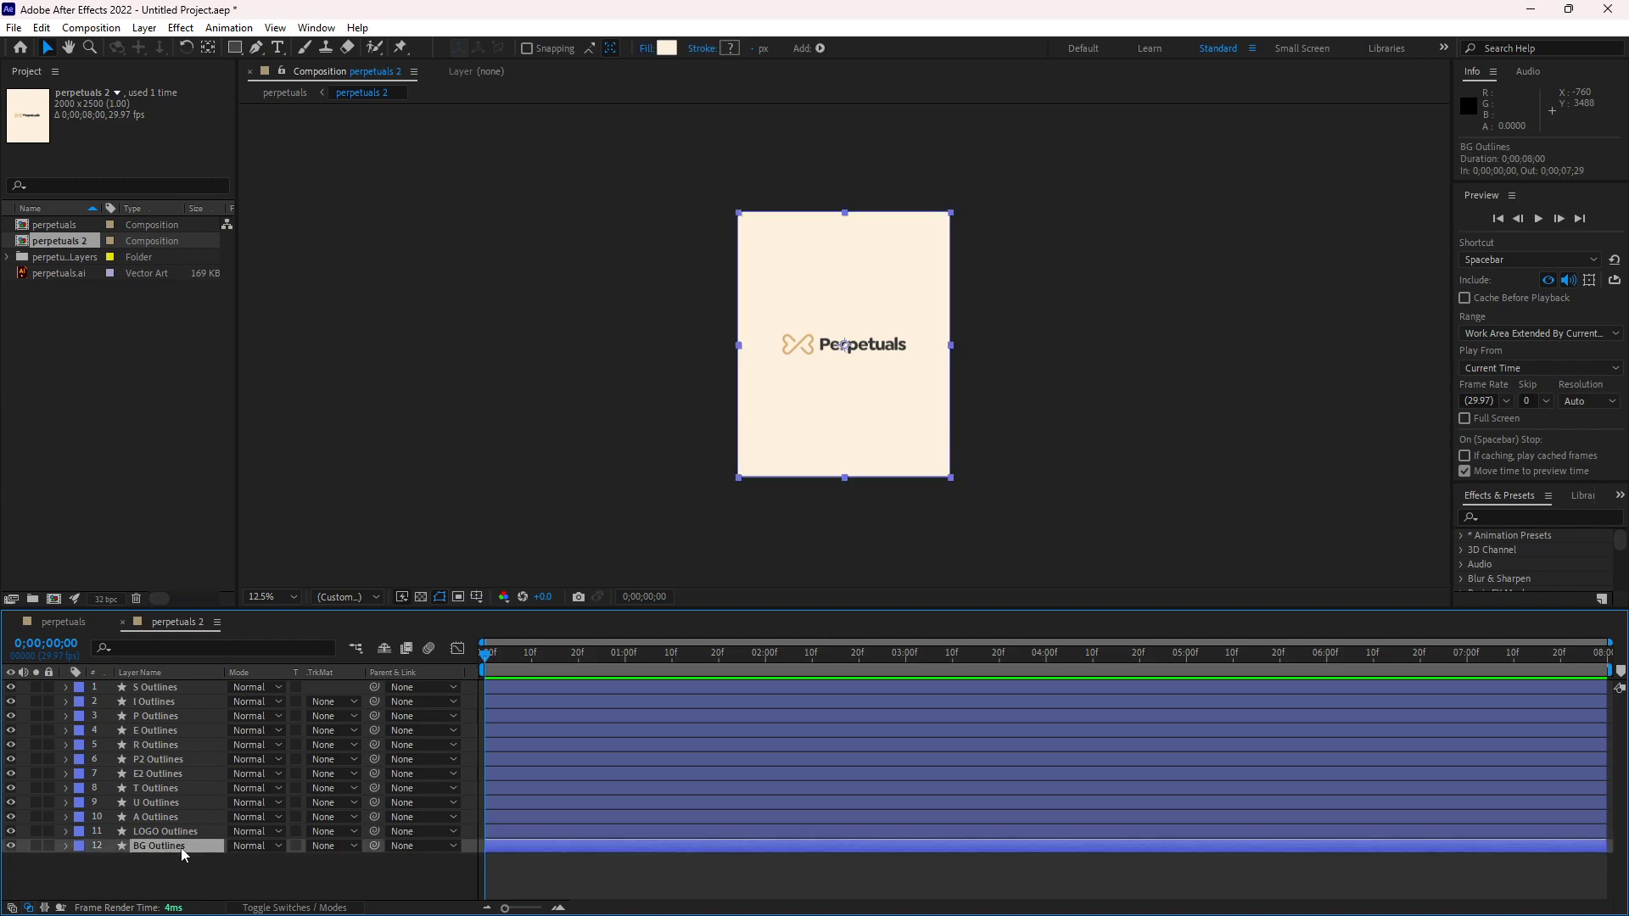
{"action": "left_click", "coordinate": [49, 846]}
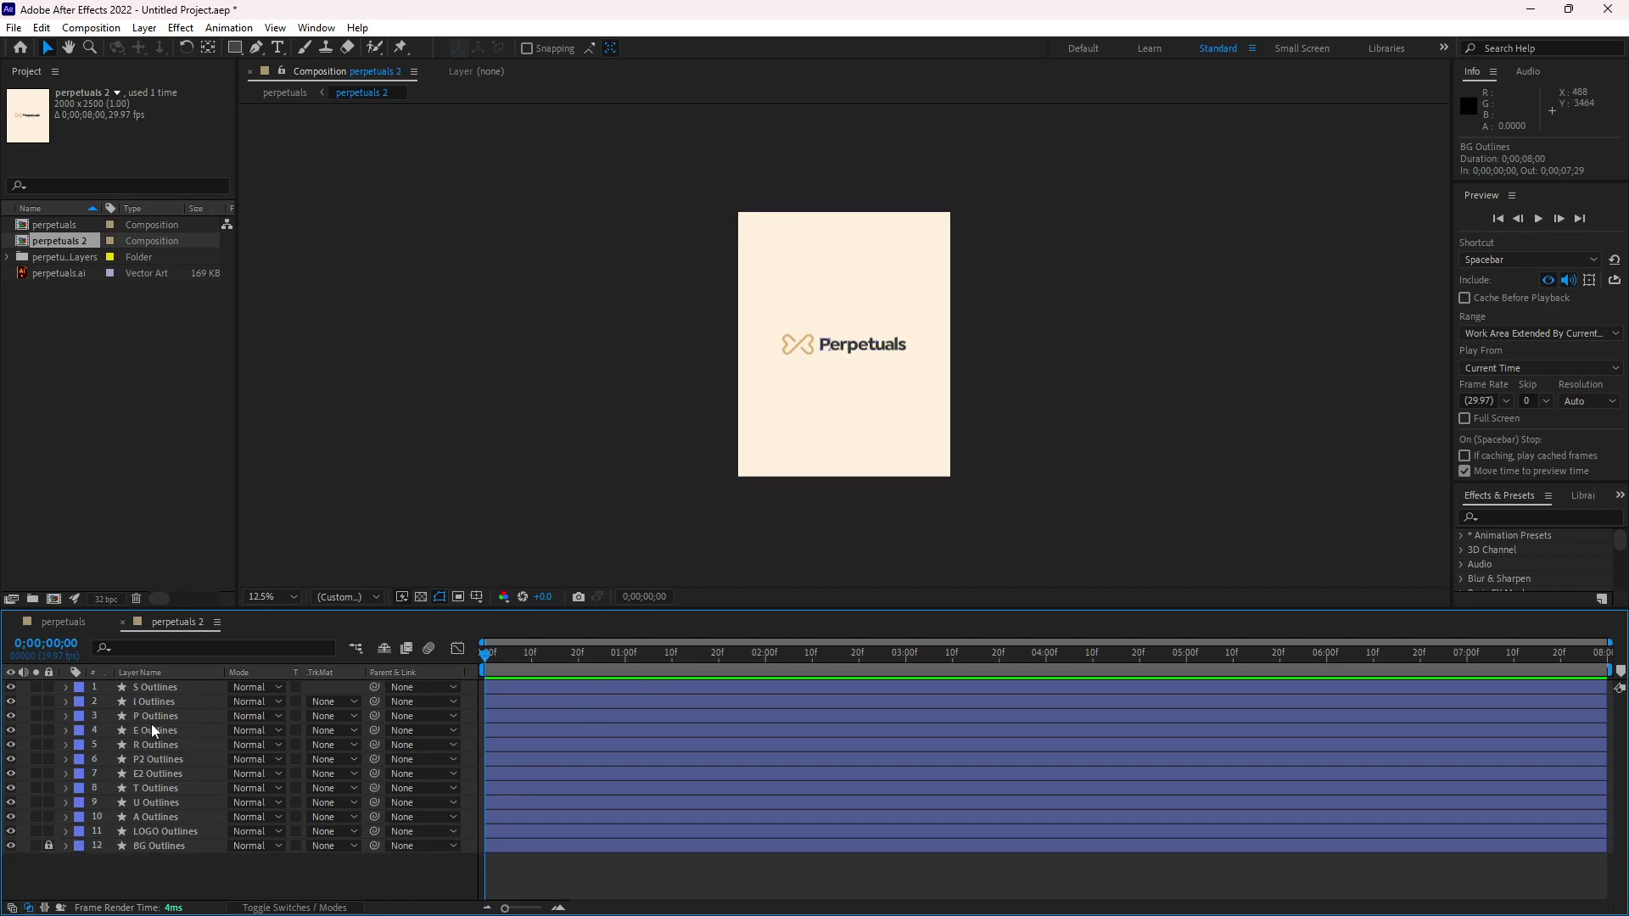
Step: Add Position and Scale keyframes to the LOGO Outlines layer and move both to the 2-second mark
{"action": "scroll", "coordinate": [781, 326], "scroll_direction": "up", "scroll_amount": 5}
{"action": "scroll", "coordinate": [781, 327], "scroll_direction": "down", "scroll_amount": 1}
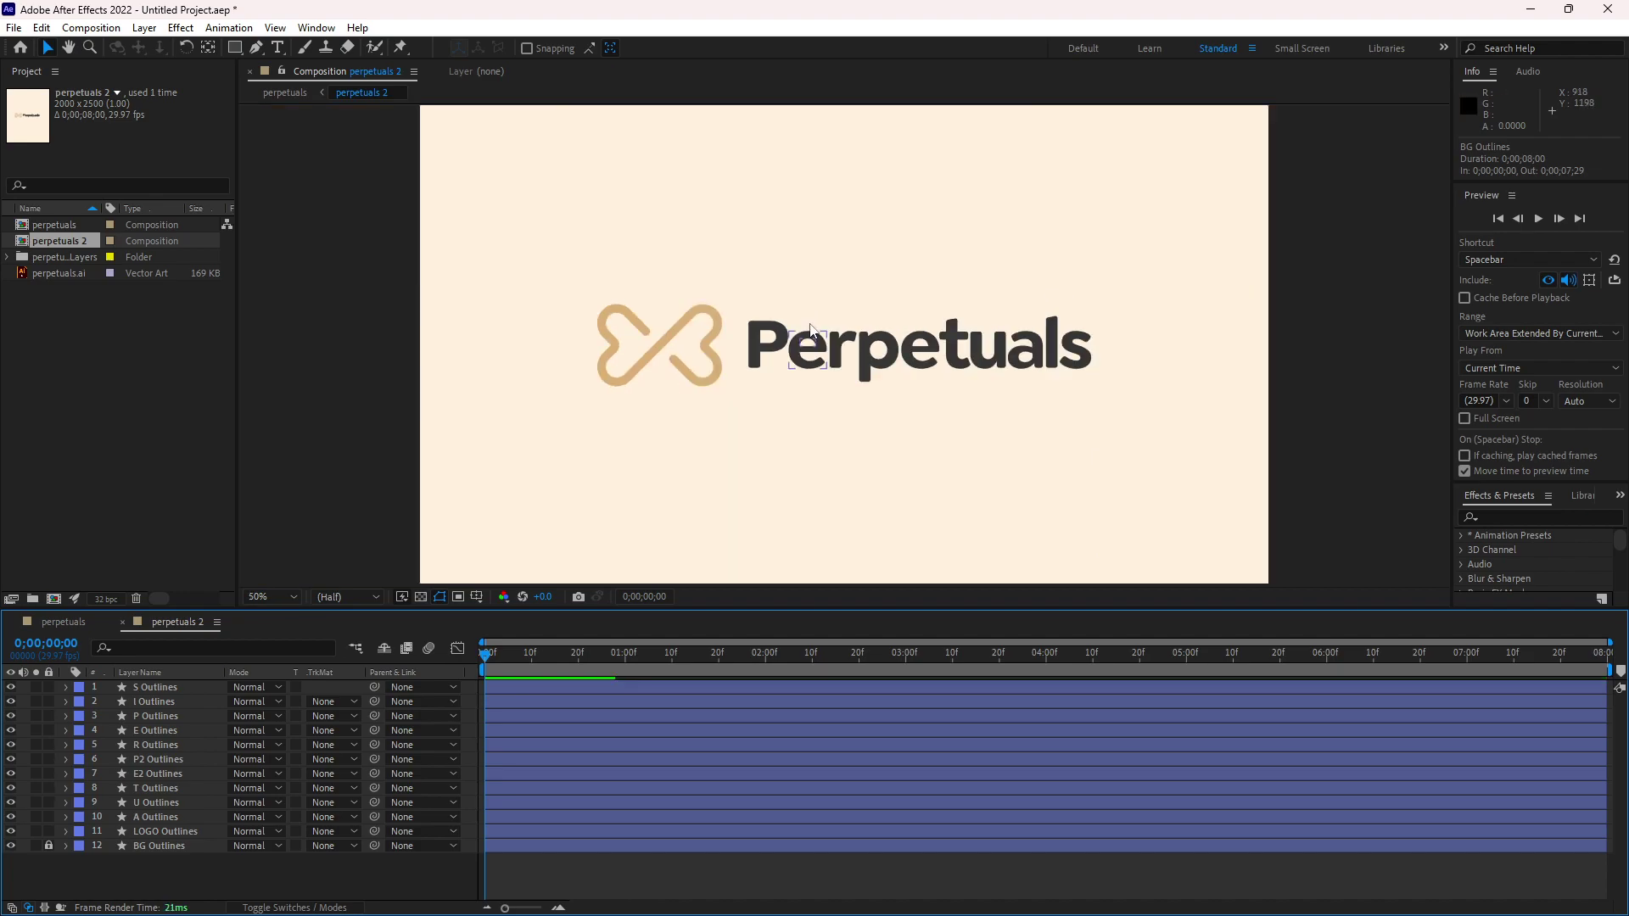
{"action": "left_click", "coordinate": [621, 331]}
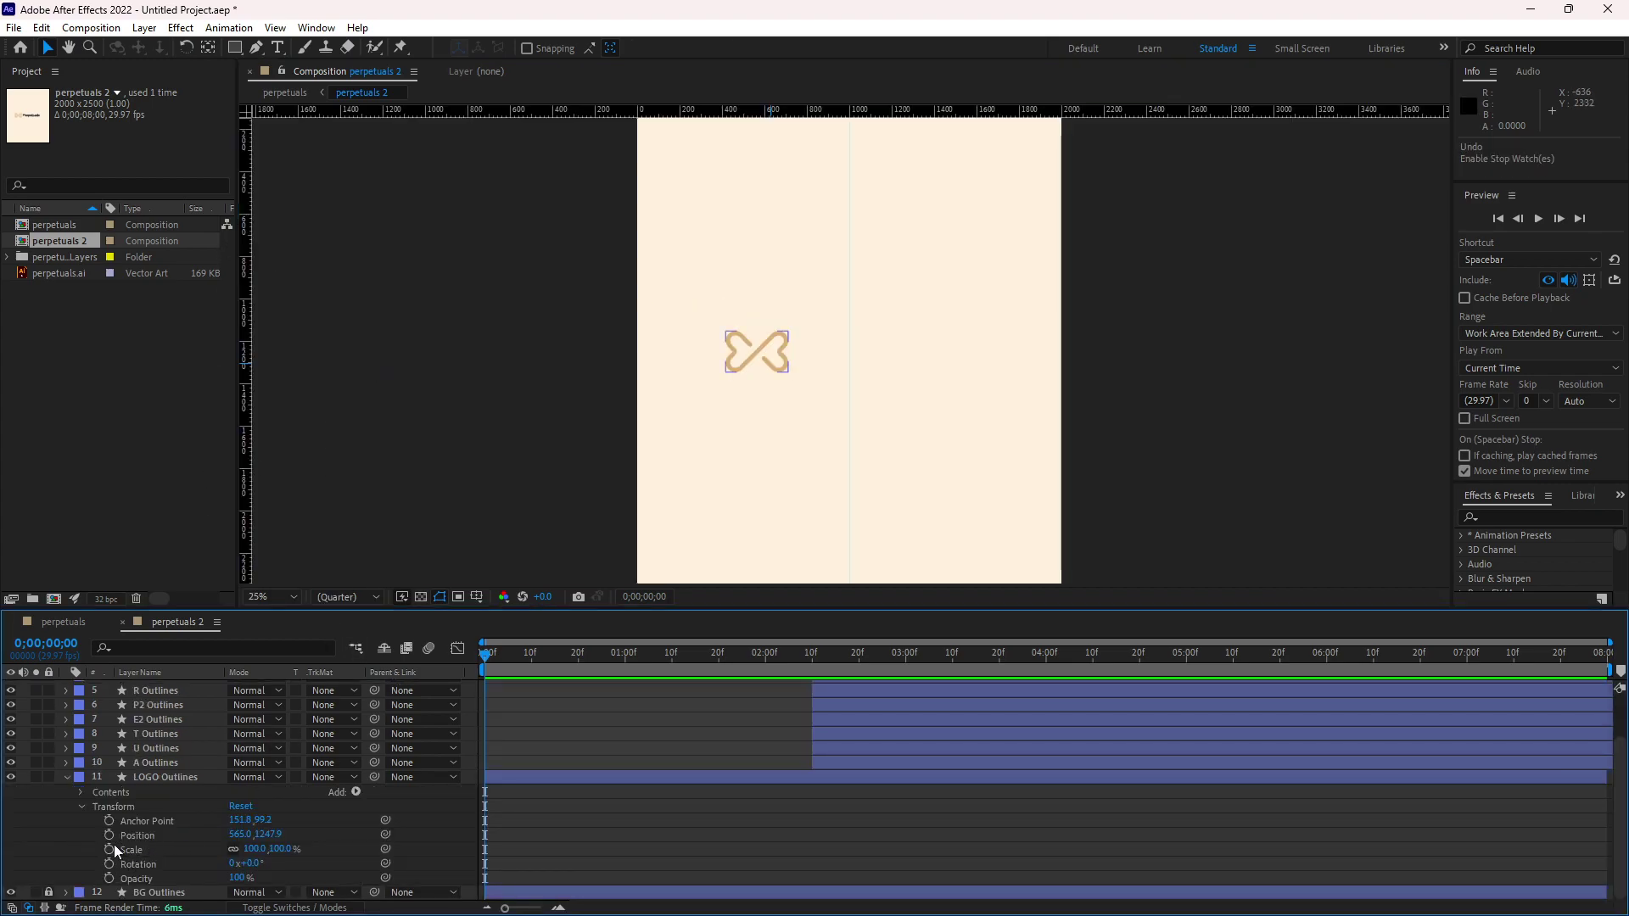
{"action": "left_click", "coordinate": [109, 837]}
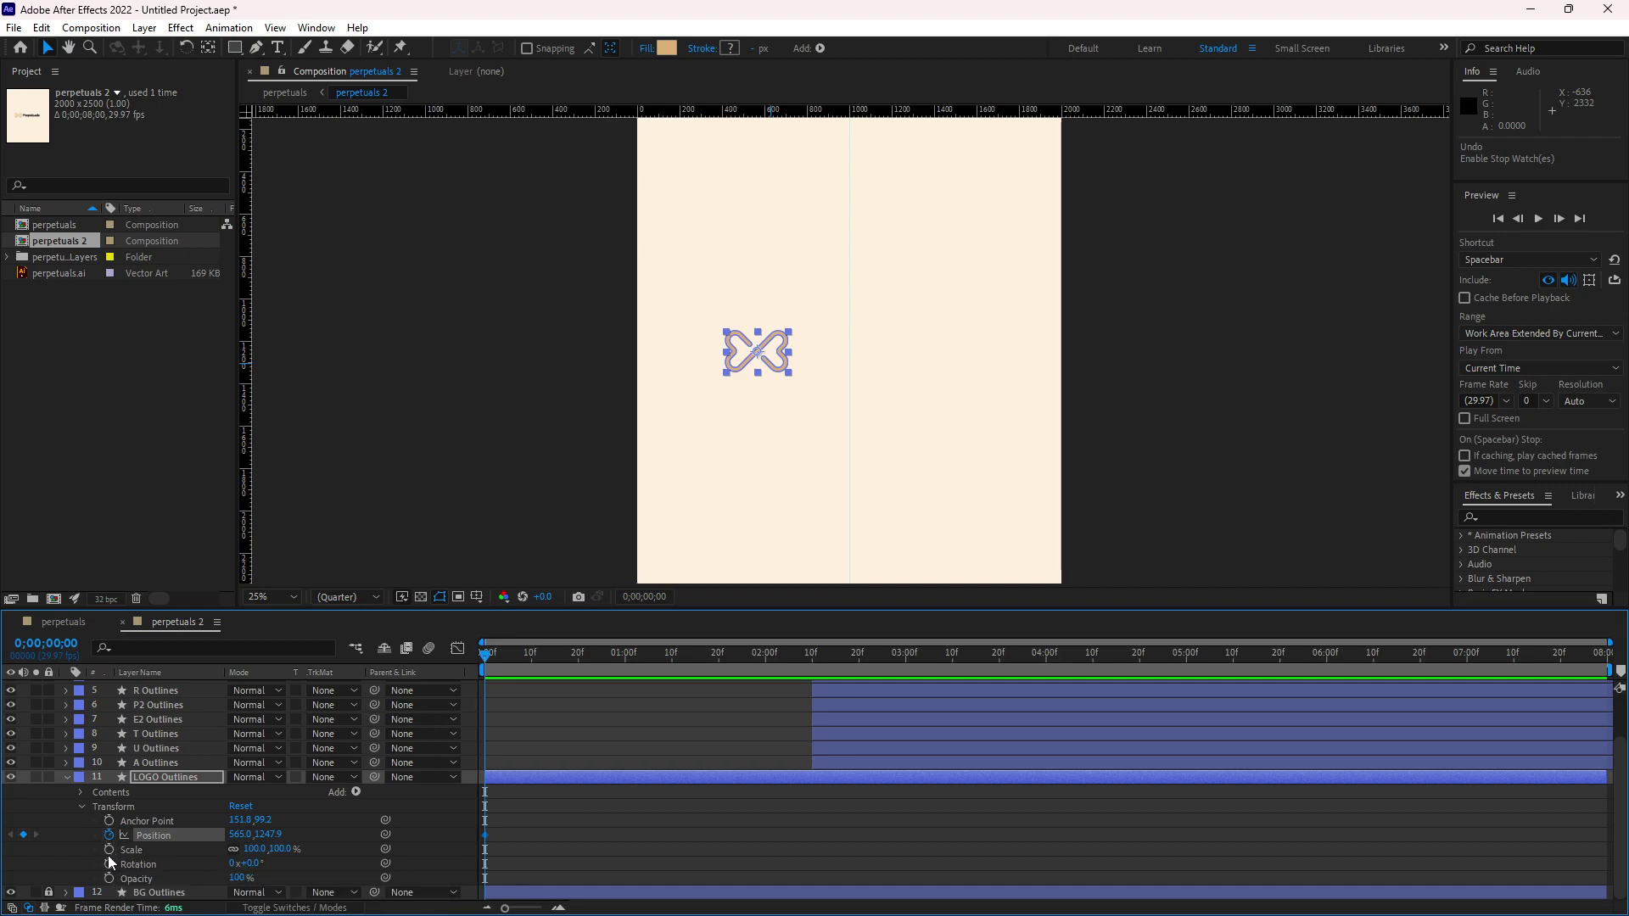
{"action": "left_click", "coordinate": [108, 850]}
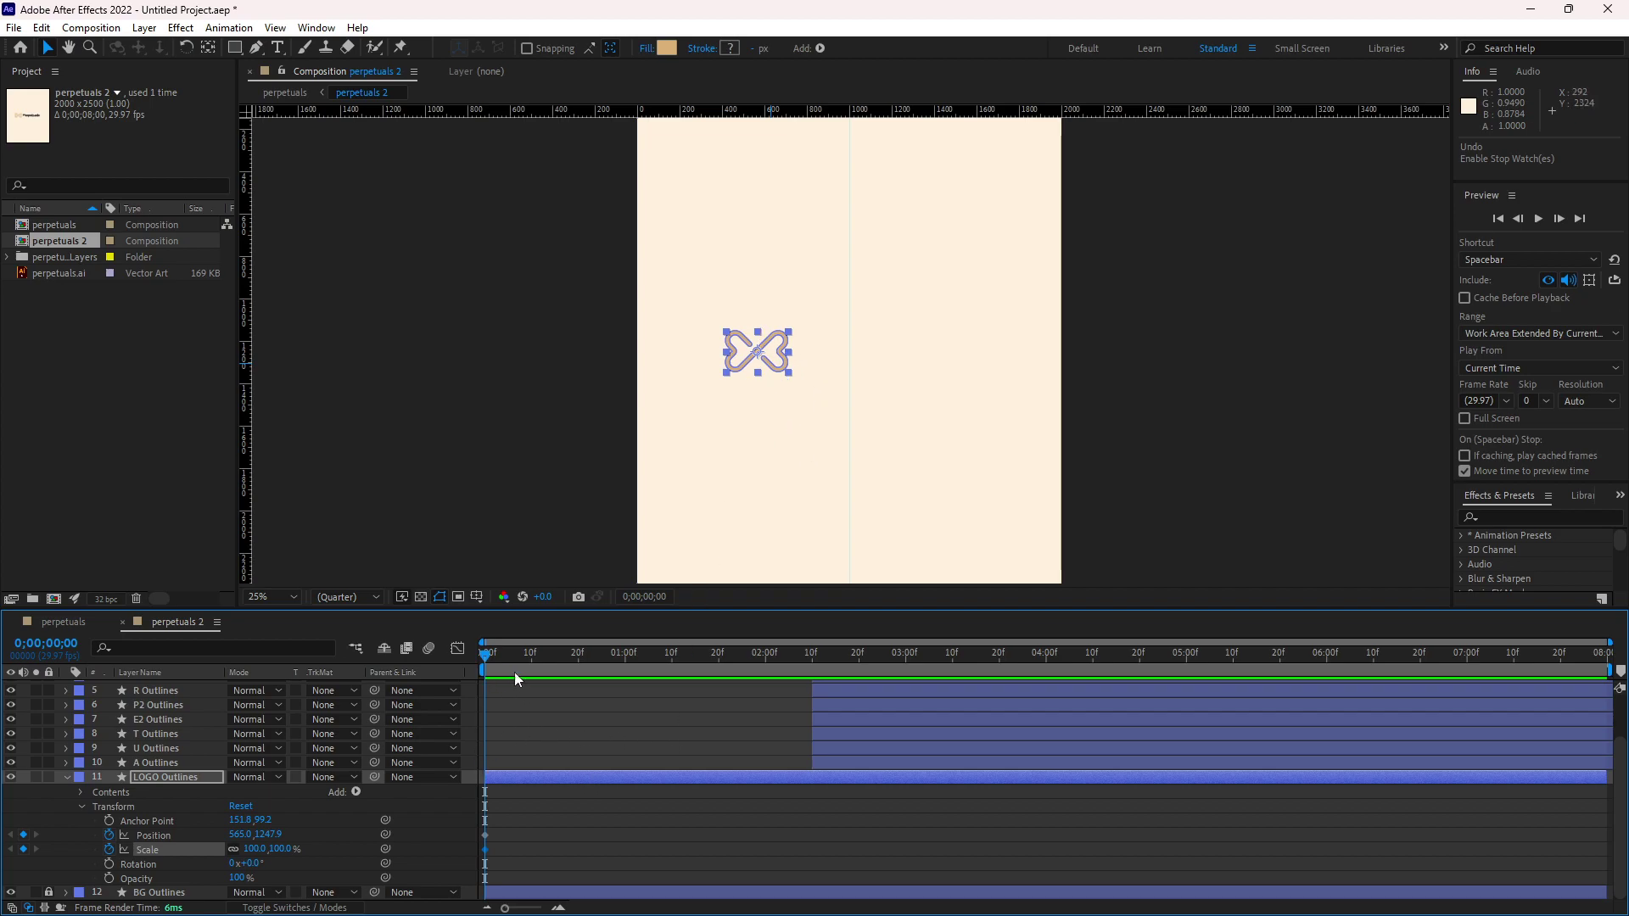
{"action": "left_click", "coordinate": [485, 834]}
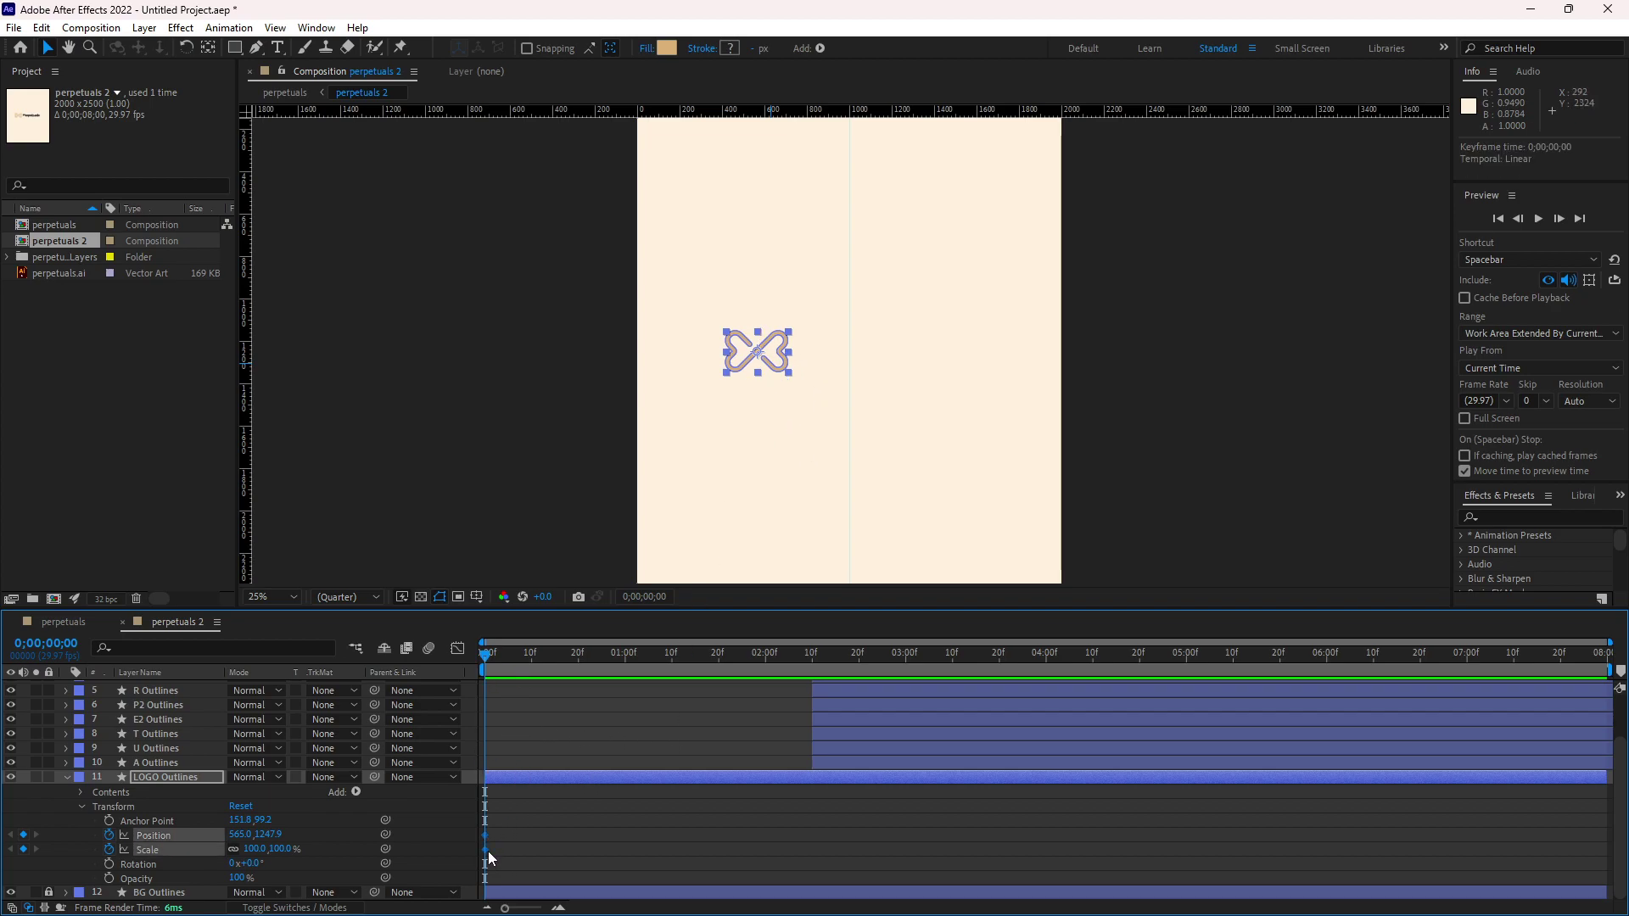
{"action": "left_click_drag", "start_coordinate": [486, 852], "coordinate": [766, 849]}
Step: At the start of the timeline, move the logo symbol horizontally to the guide at X 1000 and scale it to 678%
{"action": "left_click_drag", "start_coordinate": [487, 659], "coordinate": [440, 676]}
{"action": "left_click_drag", "start_coordinate": [779, 371], "coordinate": [866, 374]}
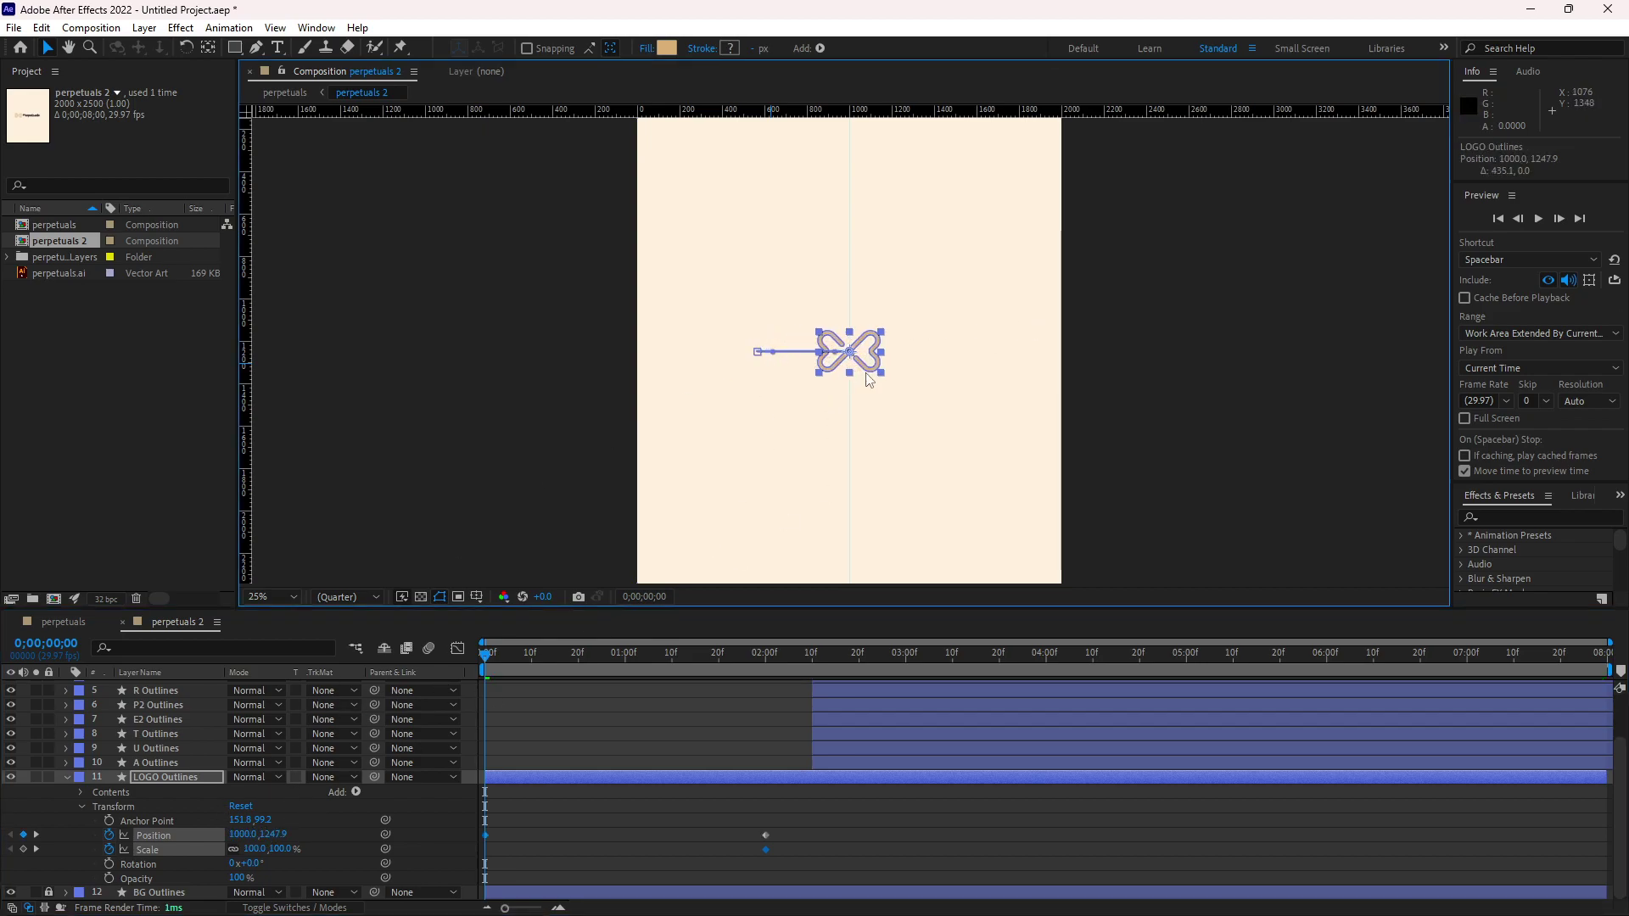
{"action": "left_click_drag", "start_coordinate": [254, 849], "coordinate": [678, 806]}
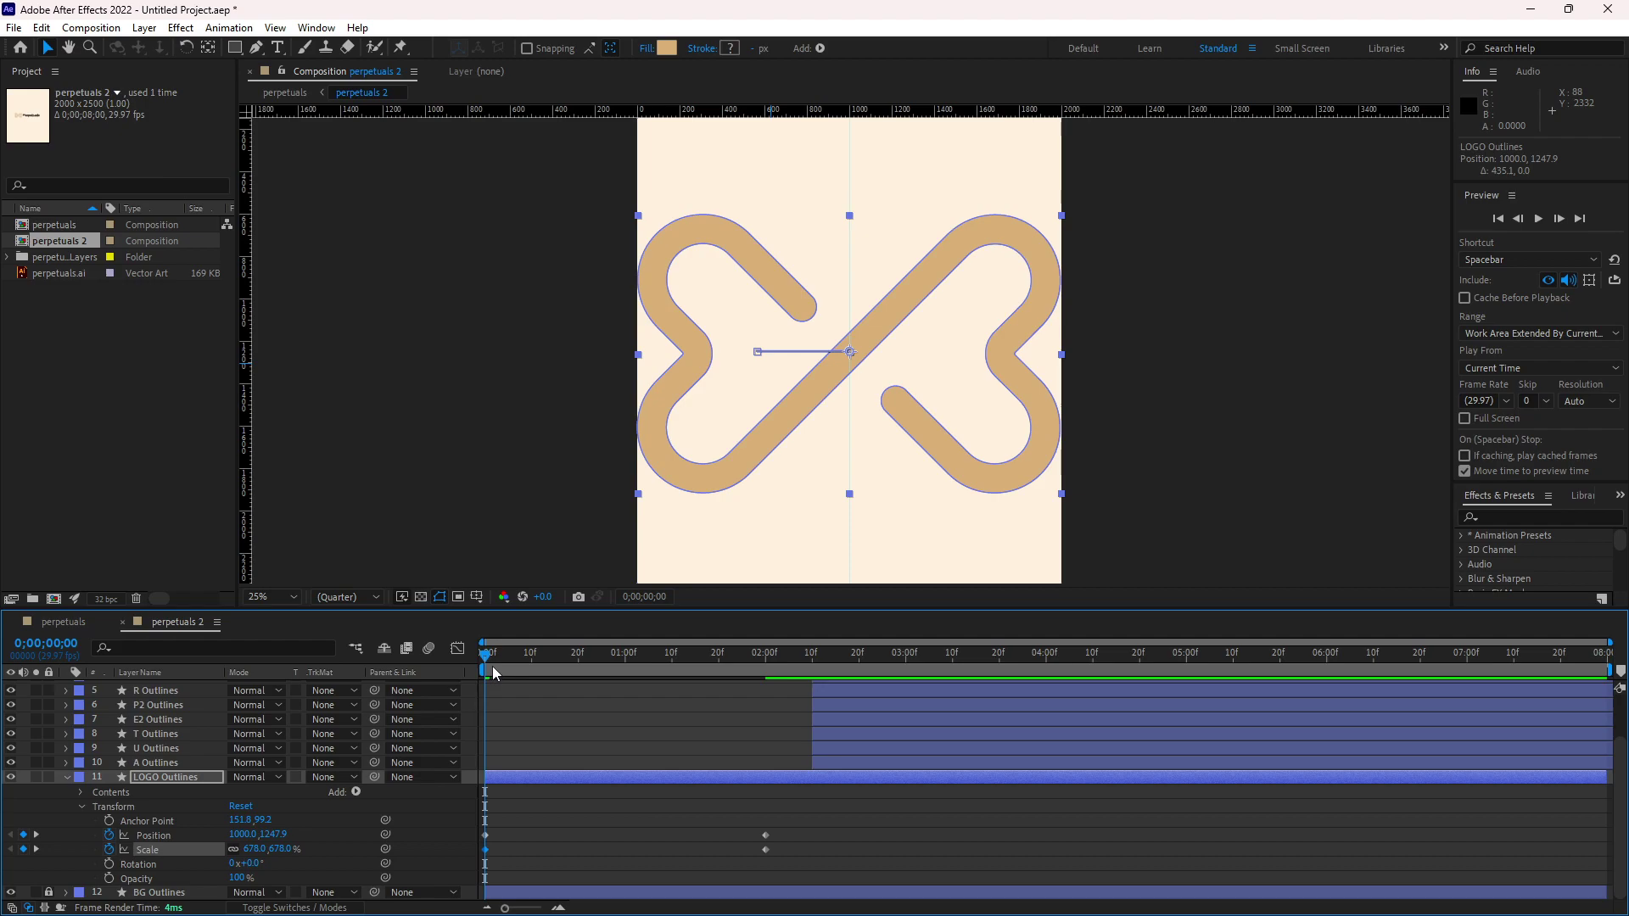
Step: Preview the logo symbol's scale and position animation from the start of the timeline
{"action": "key", "text": "space"}
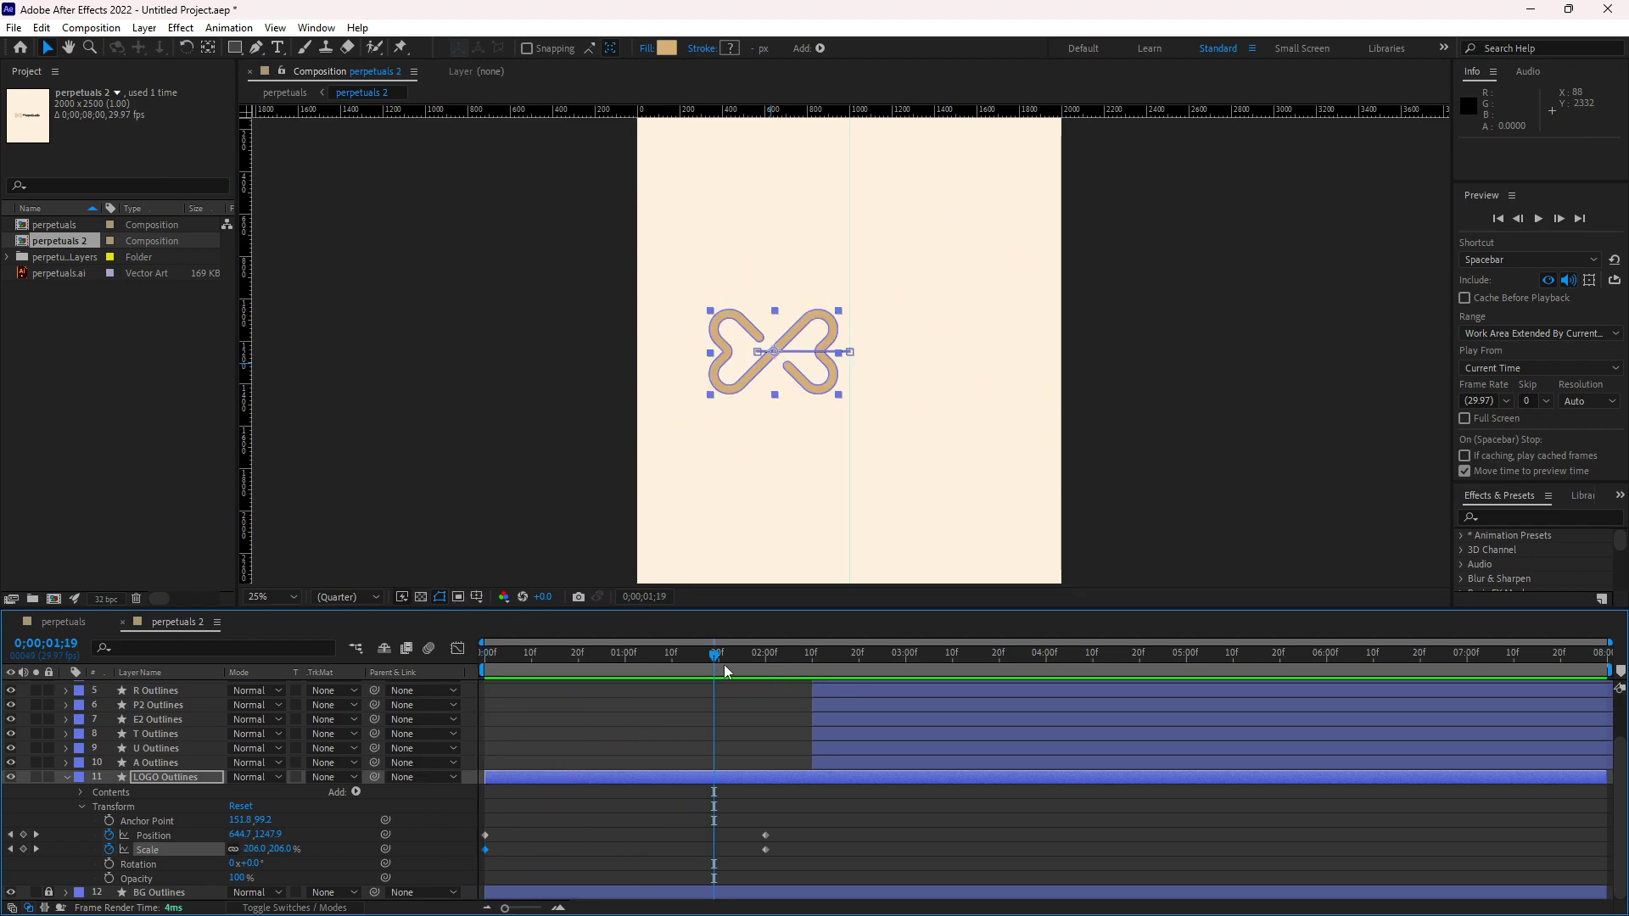
{"action": "left_click_drag", "start_coordinate": [557, 665], "coordinate": [455, 670]}
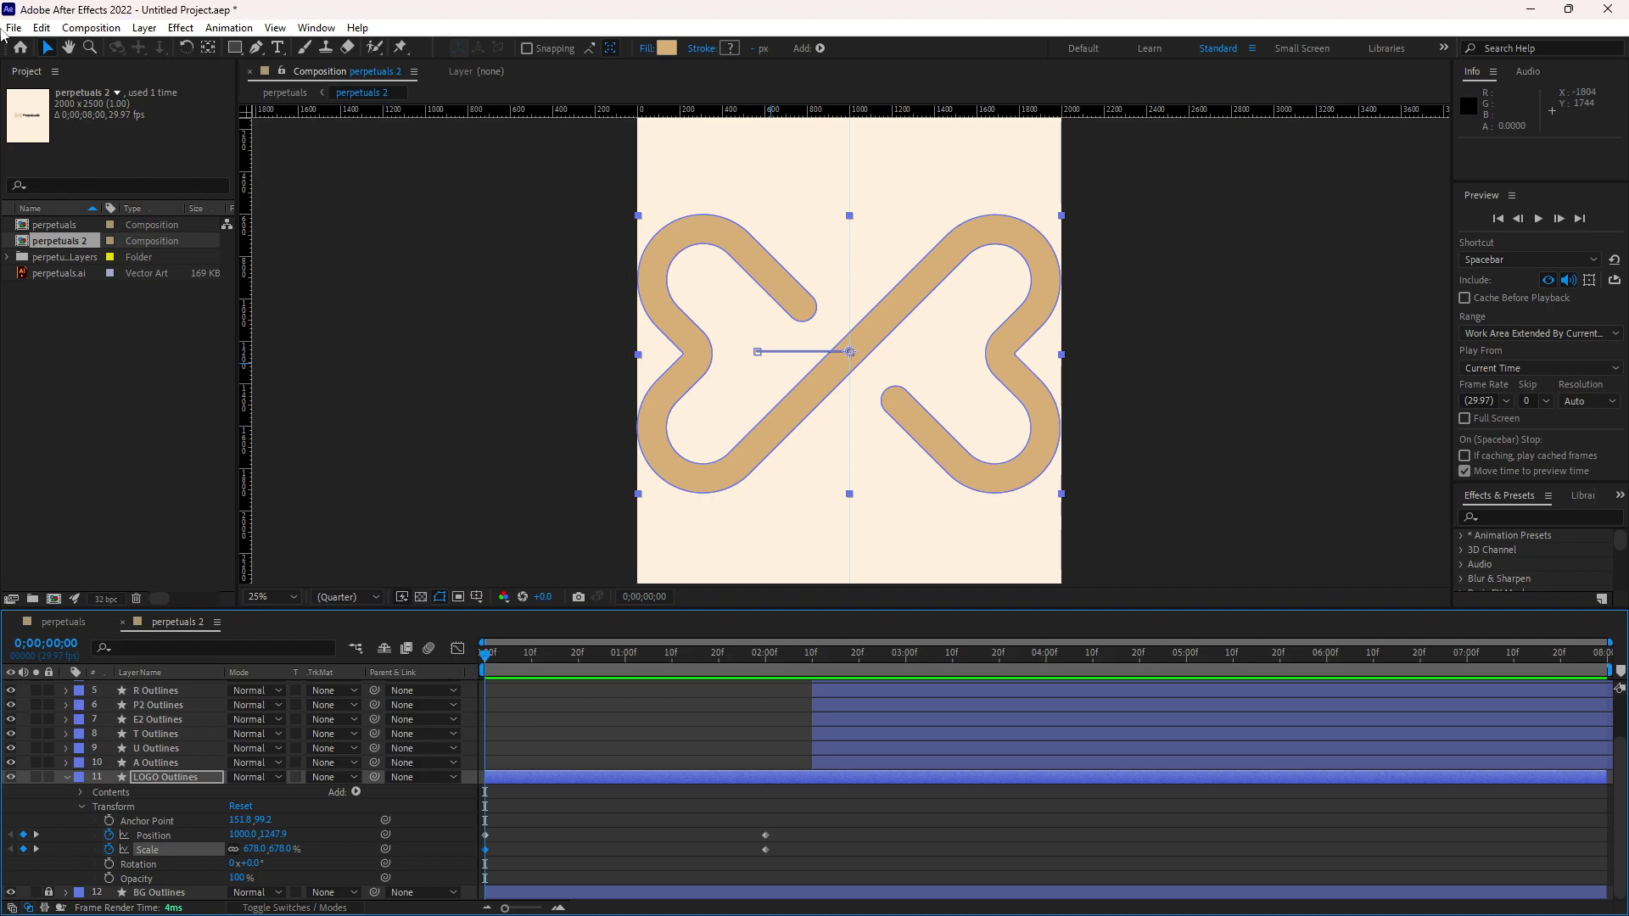
{"action": "left_click_drag", "start_coordinate": [484, 668], "coordinate": [409, 660]}
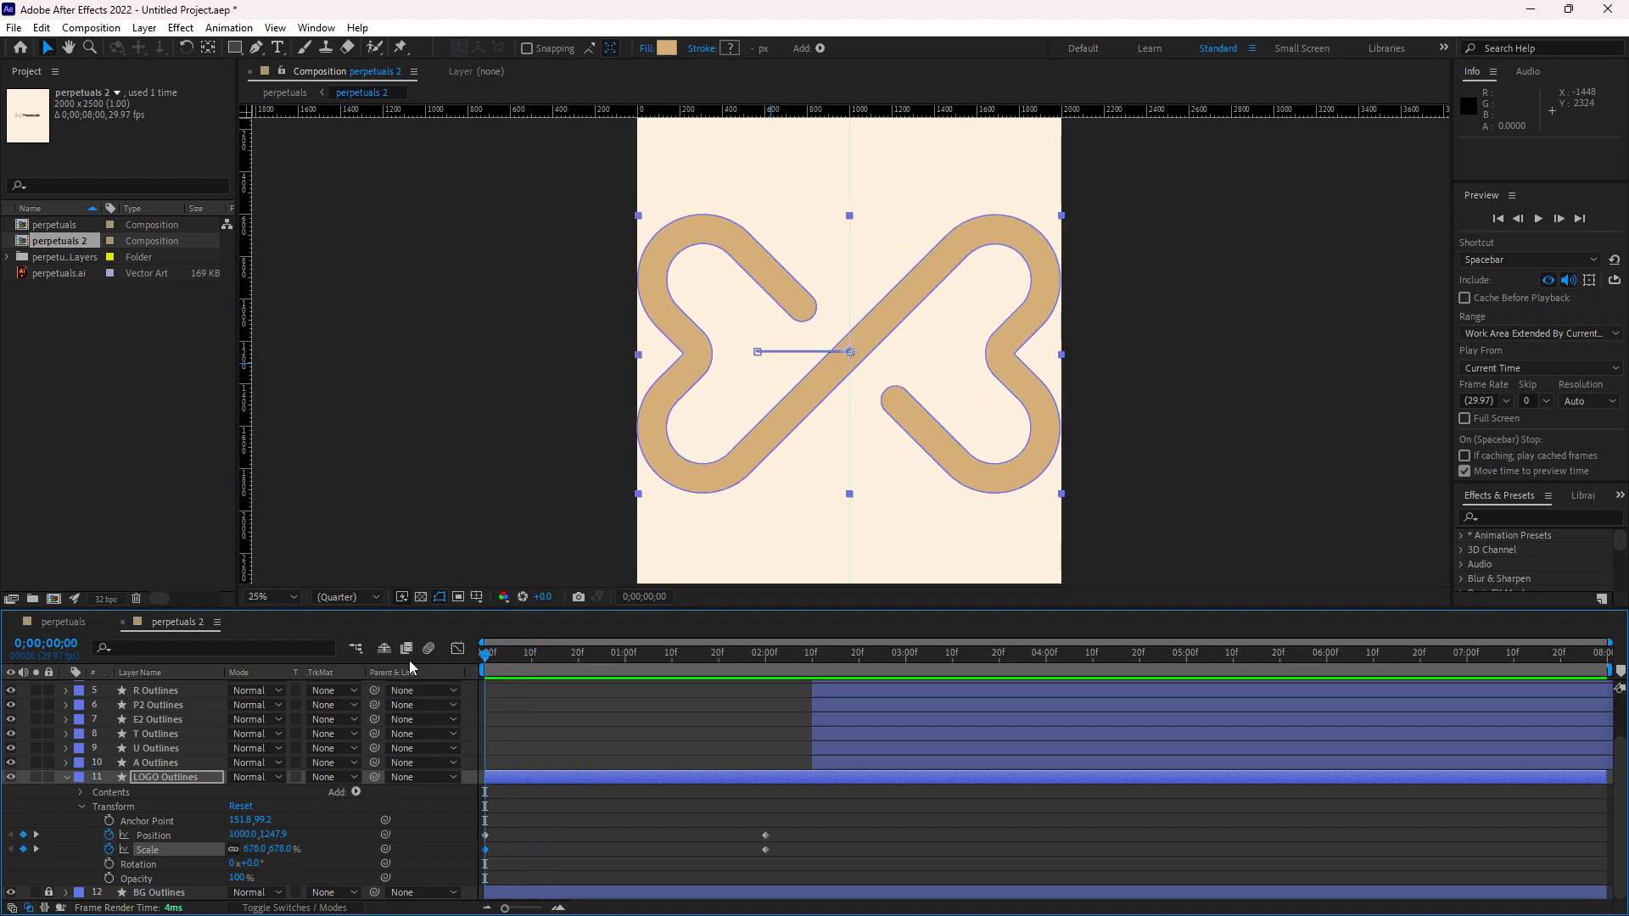
Step: Copy the LOGO Outlines layer's starting Position keyframe and paste it at 0;00;00;15
{"action": "left_click", "coordinate": [486, 835]}
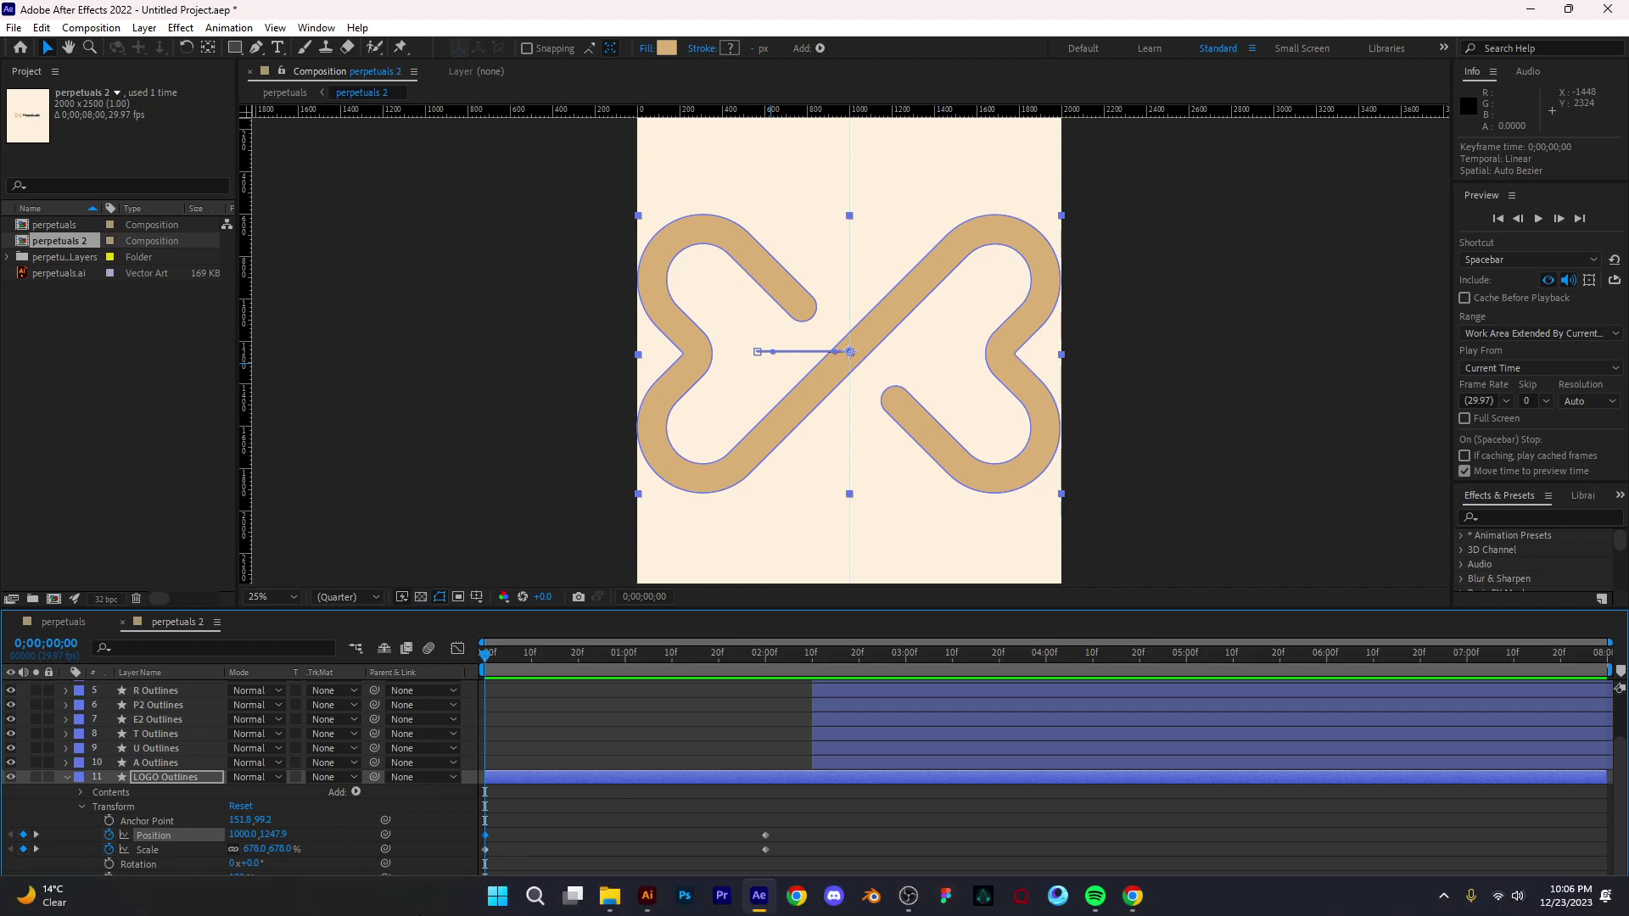
{"action": "key", "text": "ctrl+c"}
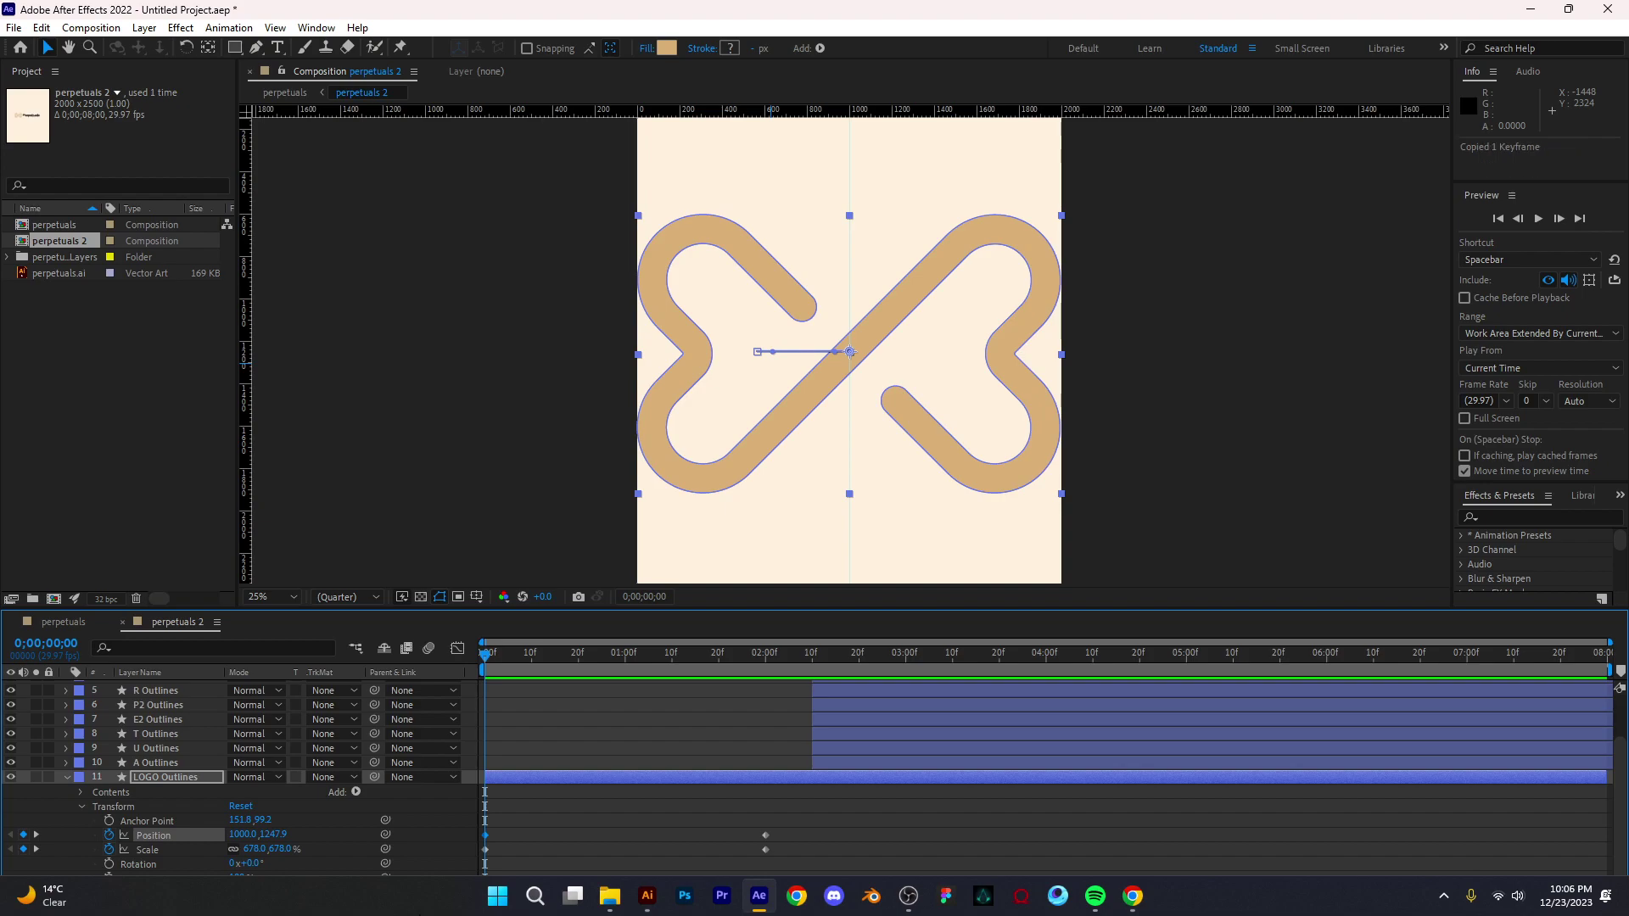
{"action": "left_click_drag", "start_coordinate": [488, 659], "coordinate": [556, 664]}
{"action": "key", "text": "ctrl+v"}
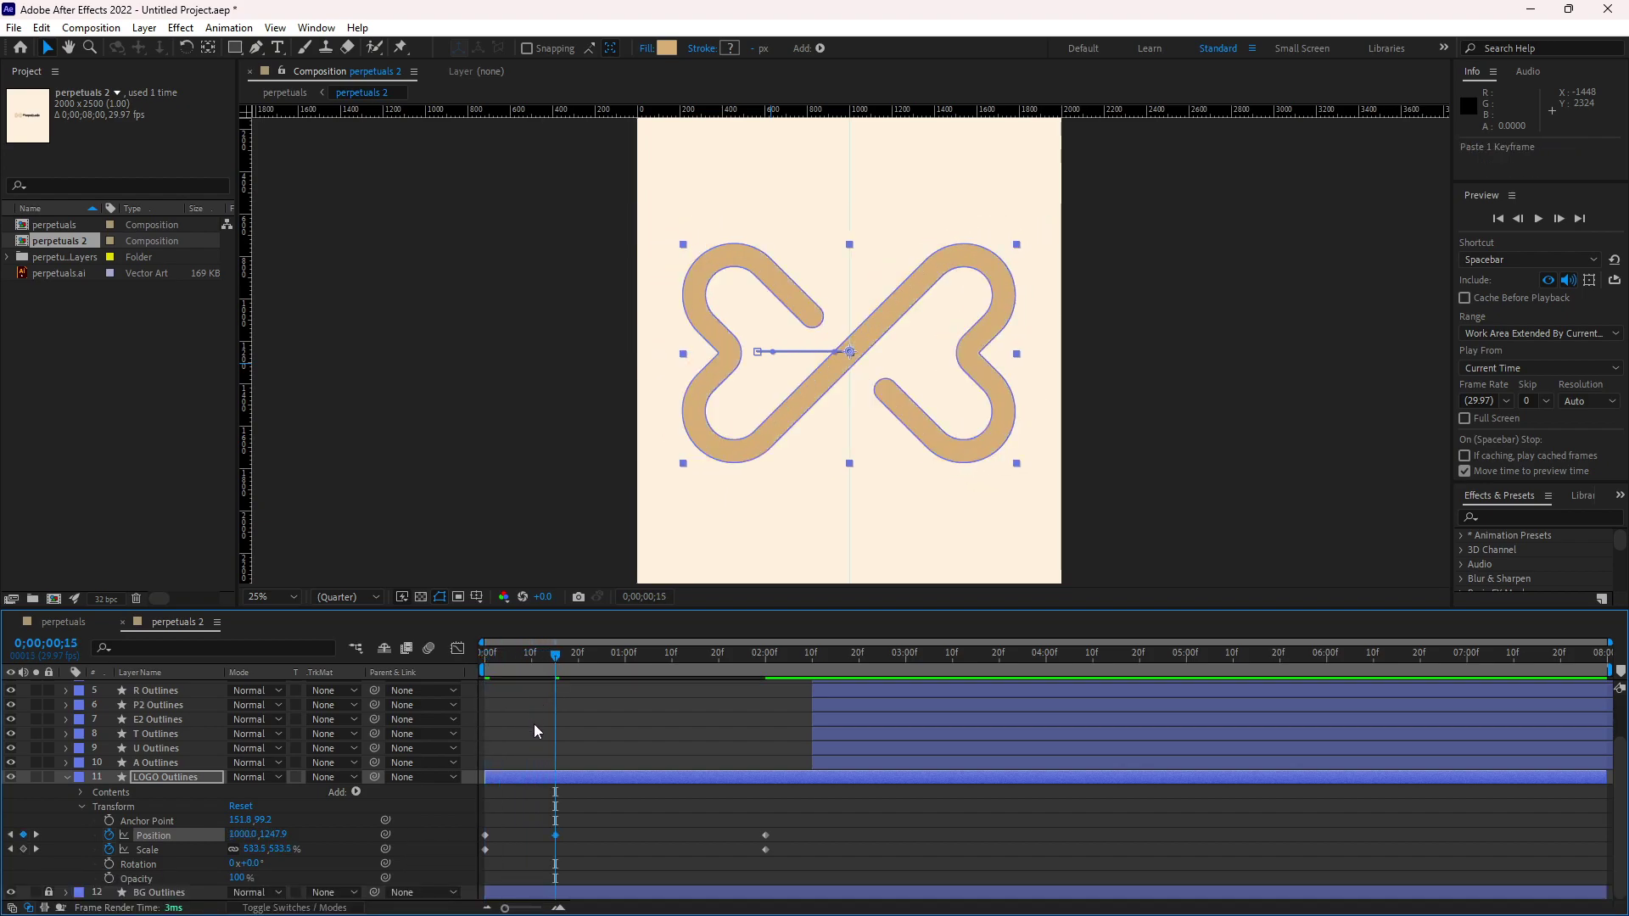
{"action": "key", "text": "Home"}
{"action": "left_click", "coordinate": [485, 849]}
{"action": "mouse_move", "coordinate": [541, 913]}
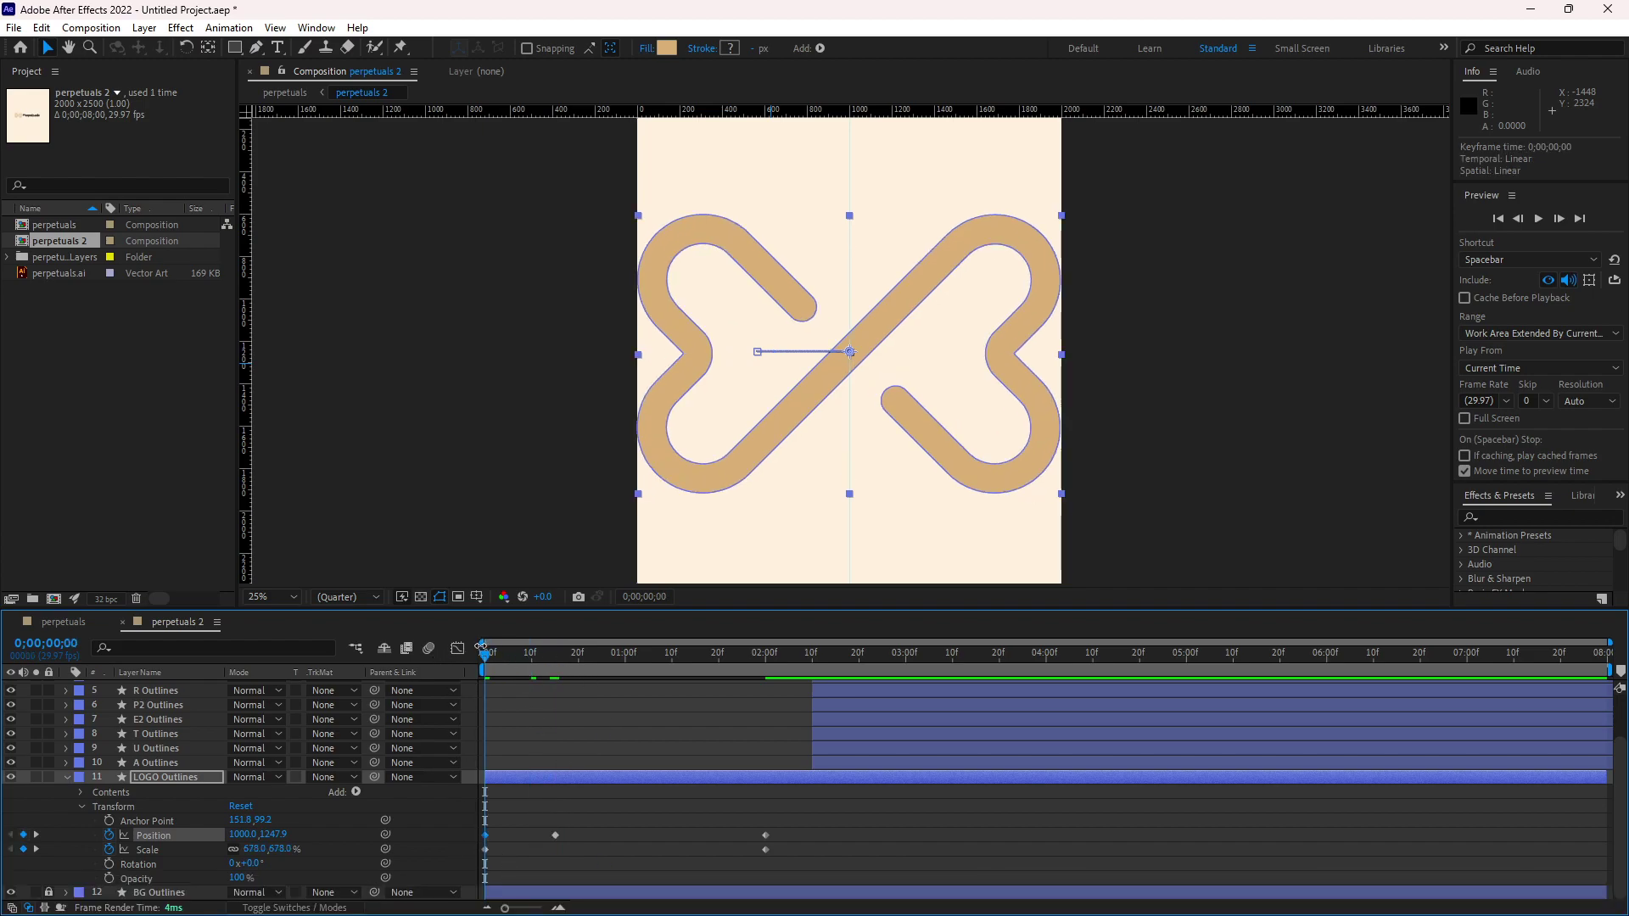
Step: Move the middle Position keyframe of the LOGO Outlines layer to 0;00;01;10
{"action": "left_click_drag", "start_coordinate": [491, 661], "coordinate": [569, 664]}
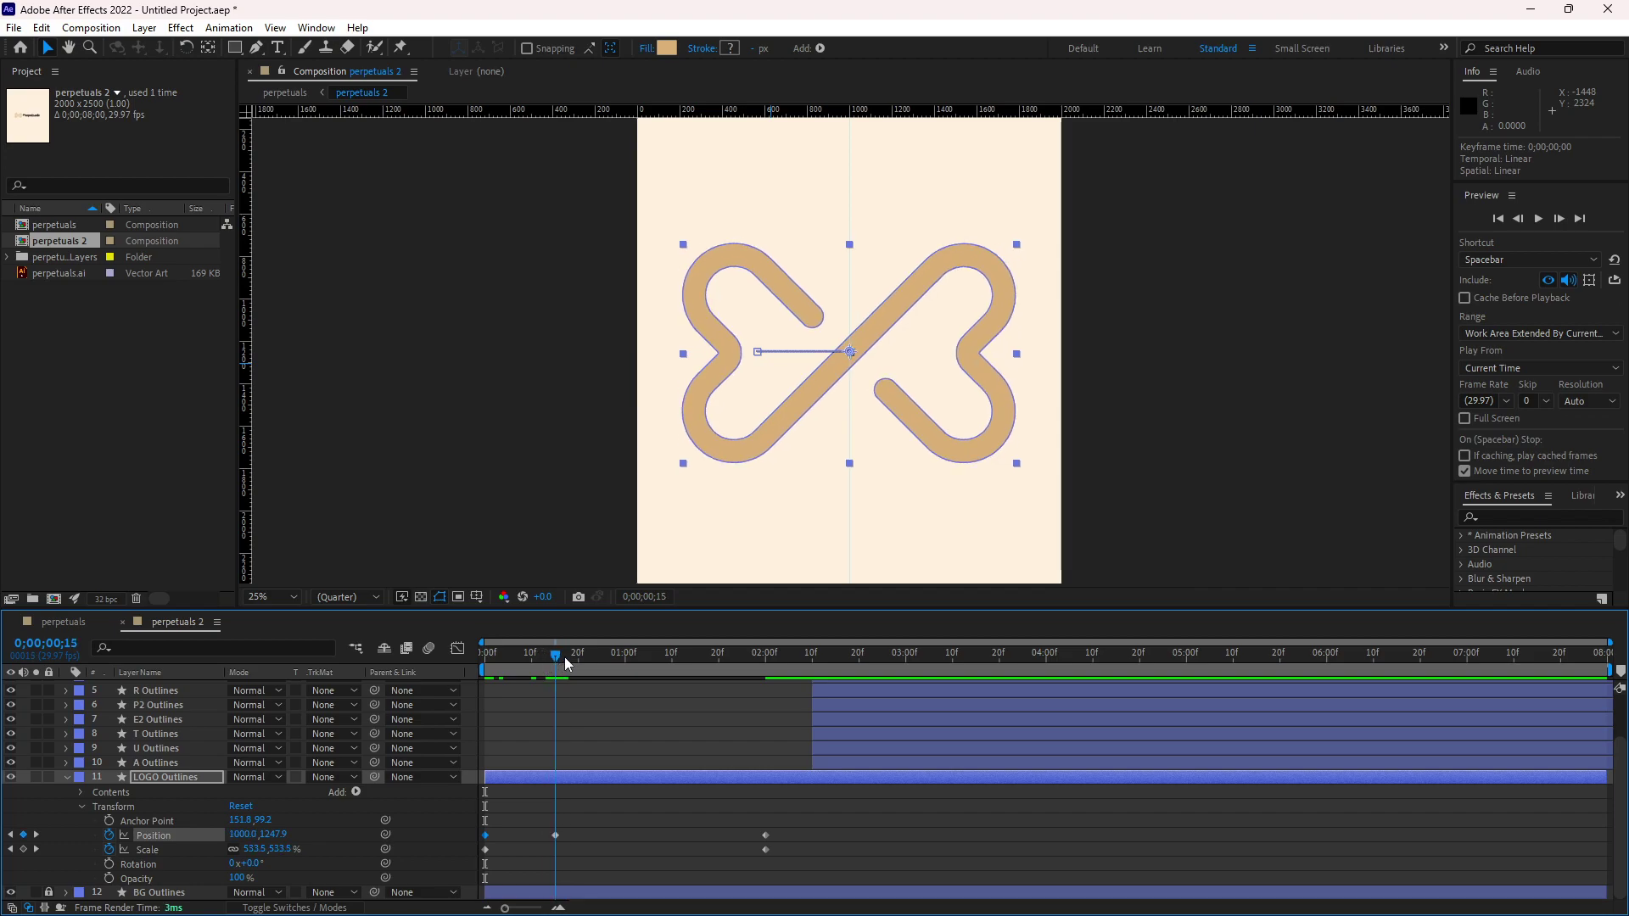
{"action": "left_click_drag", "start_coordinate": [557, 835], "coordinate": [559, 835]}
{"action": "left_click_drag", "start_coordinate": [557, 655], "coordinate": [518, 655]}
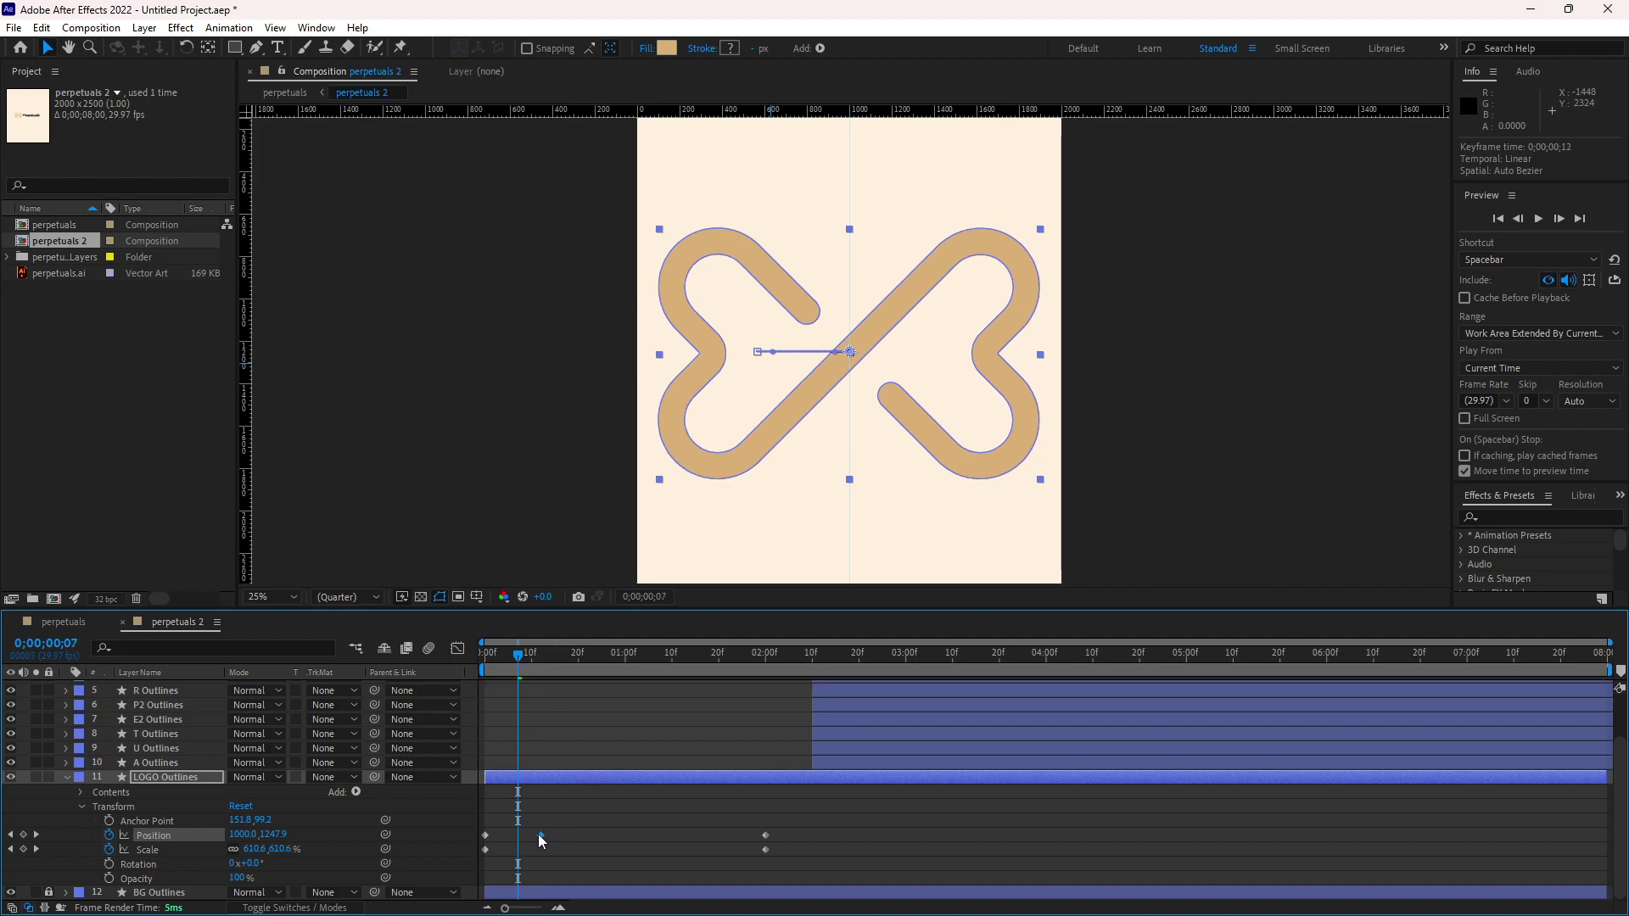
{"action": "left_click", "coordinate": [560, 835]}
{"action": "left_click_drag", "start_coordinate": [560, 836], "coordinate": [674, 837]}
{"action": "key", "text": "Home"}
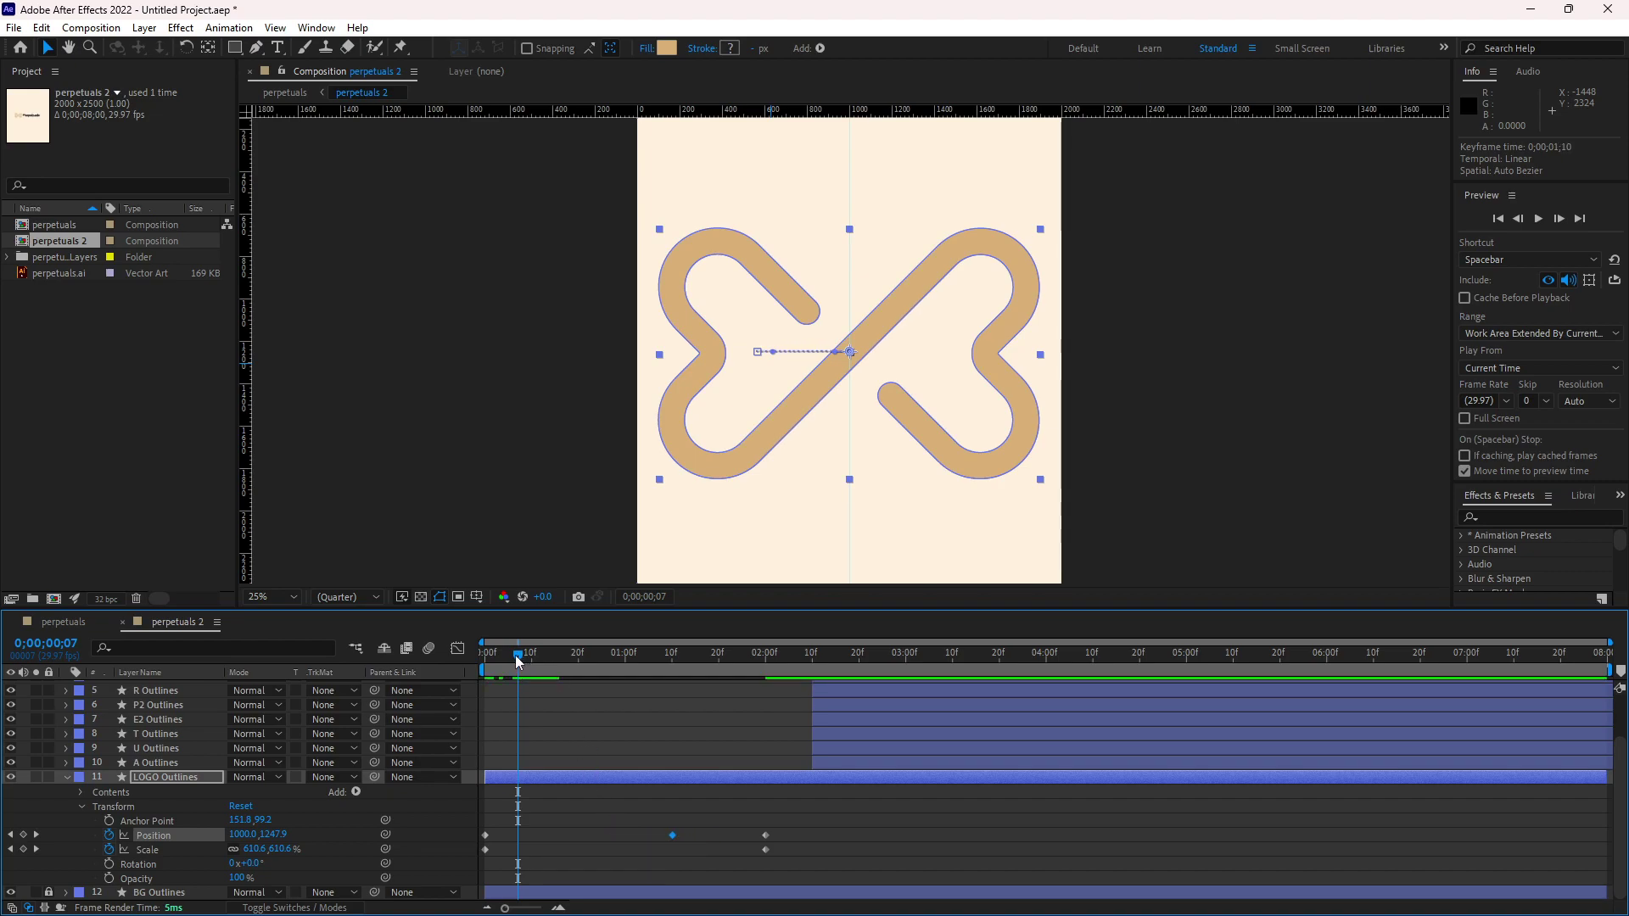
Step: Preview the motion, delay the middle Position keyframe to 0;00;01;17, and replay from the start
{"action": "key", "text": "space"}
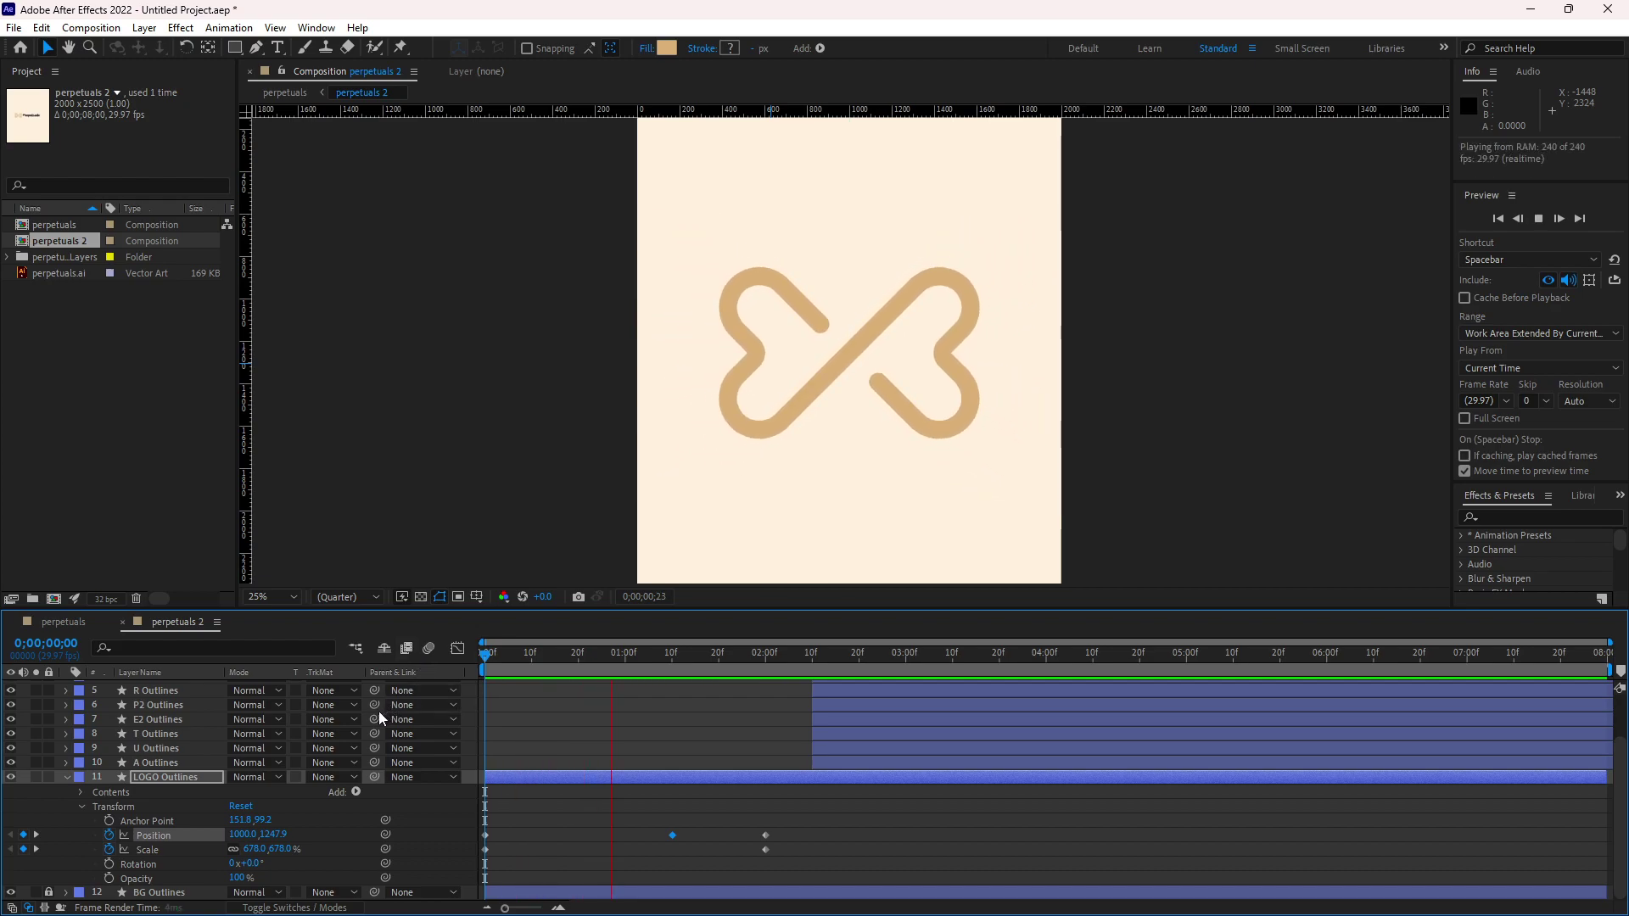
{"action": "key", "text": "space"}
{"action": "left_click_drag", "start_coordinate": [674, 838], "coordinate": [705, 835]}
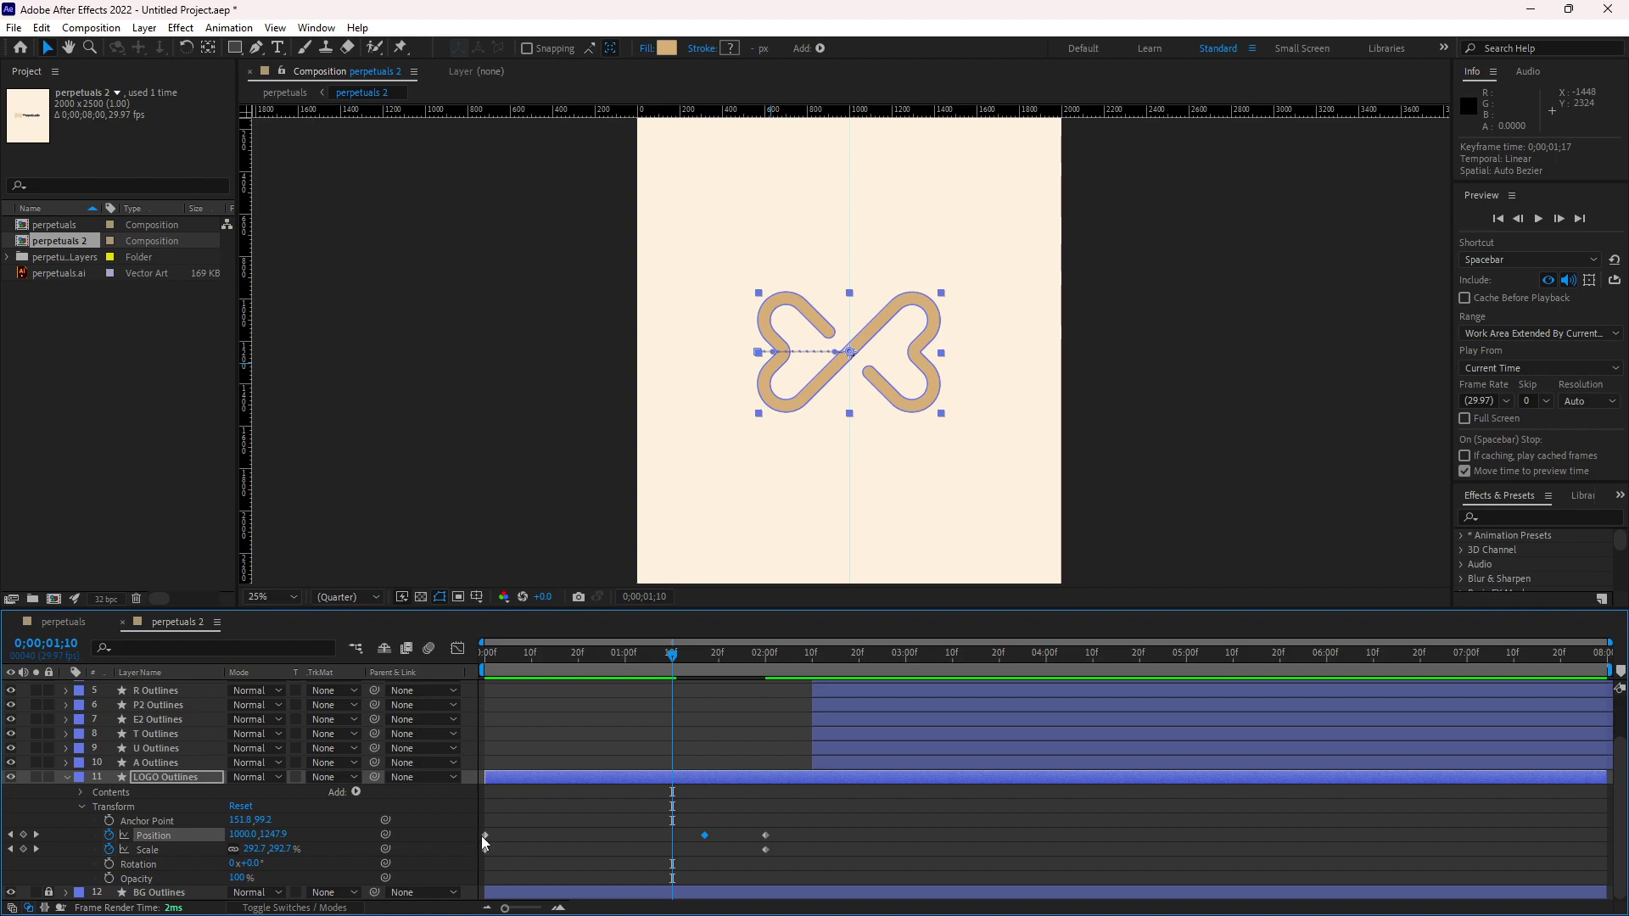
{"action": "left_click_drag", "start_coordinate": [673, 660], "coordinate": [435, 670]}
{"action": "key", "text": "space"}
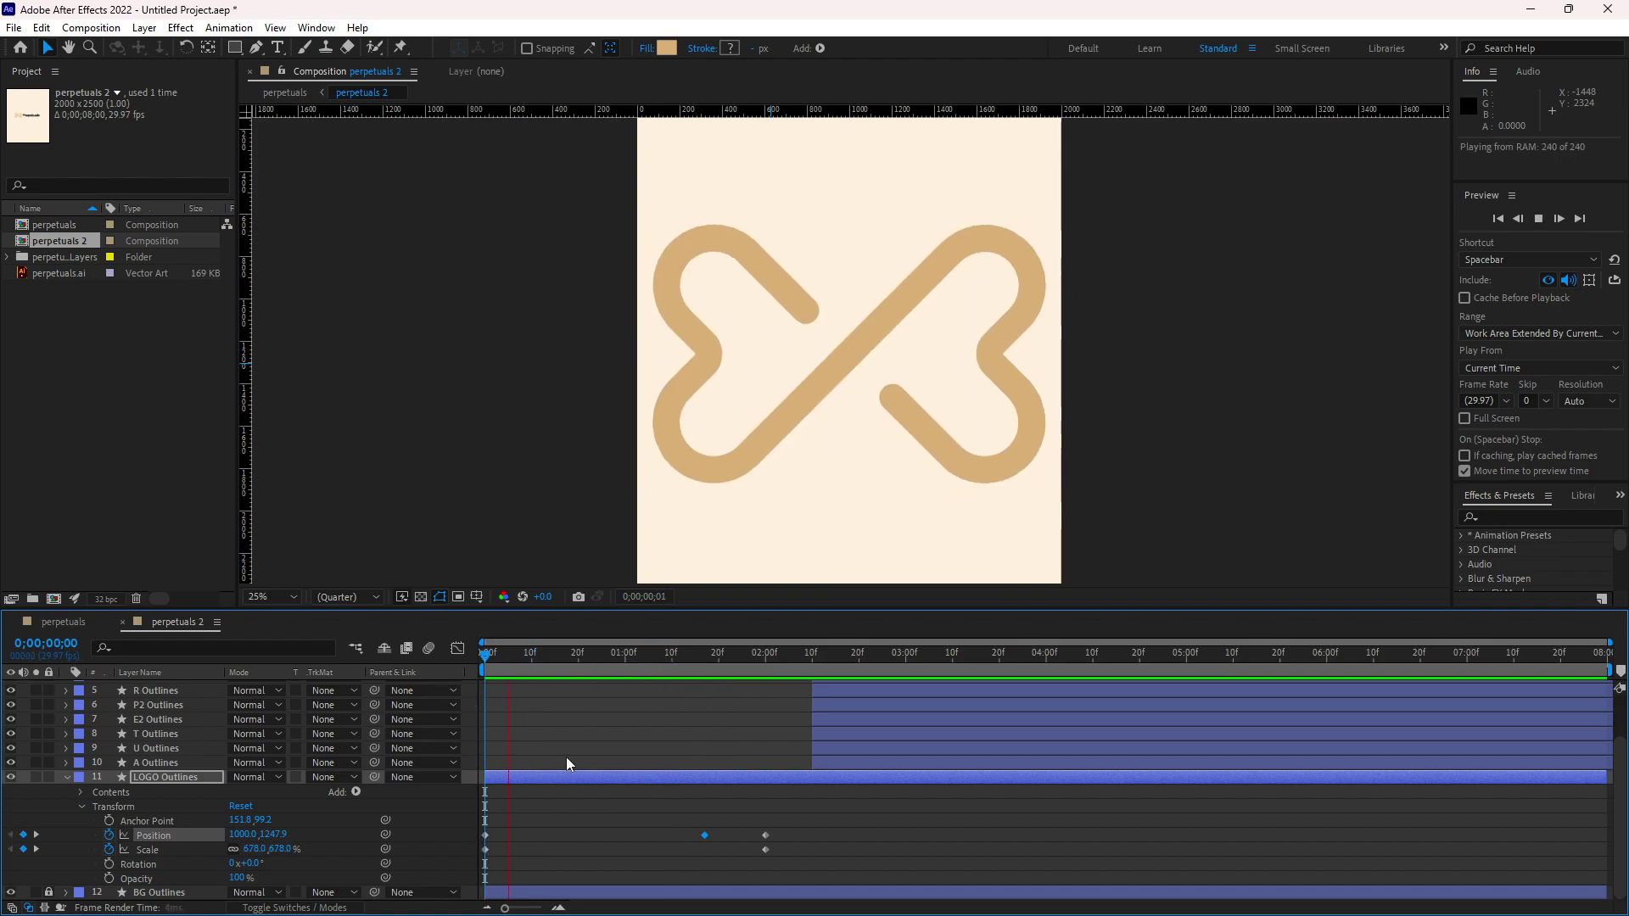
Step: Try the middle Position keyframe at frame 10 and preview the logo's motion from the start
{"action": "left_click_drag", "start_coordinate": [705, 836], "coordinate": [530, 837]}
{"action": "left_click_drag", "start_coordinate": [789, 666], "coordinate": [415, 679]}
{"action": "key", "text": "space"}
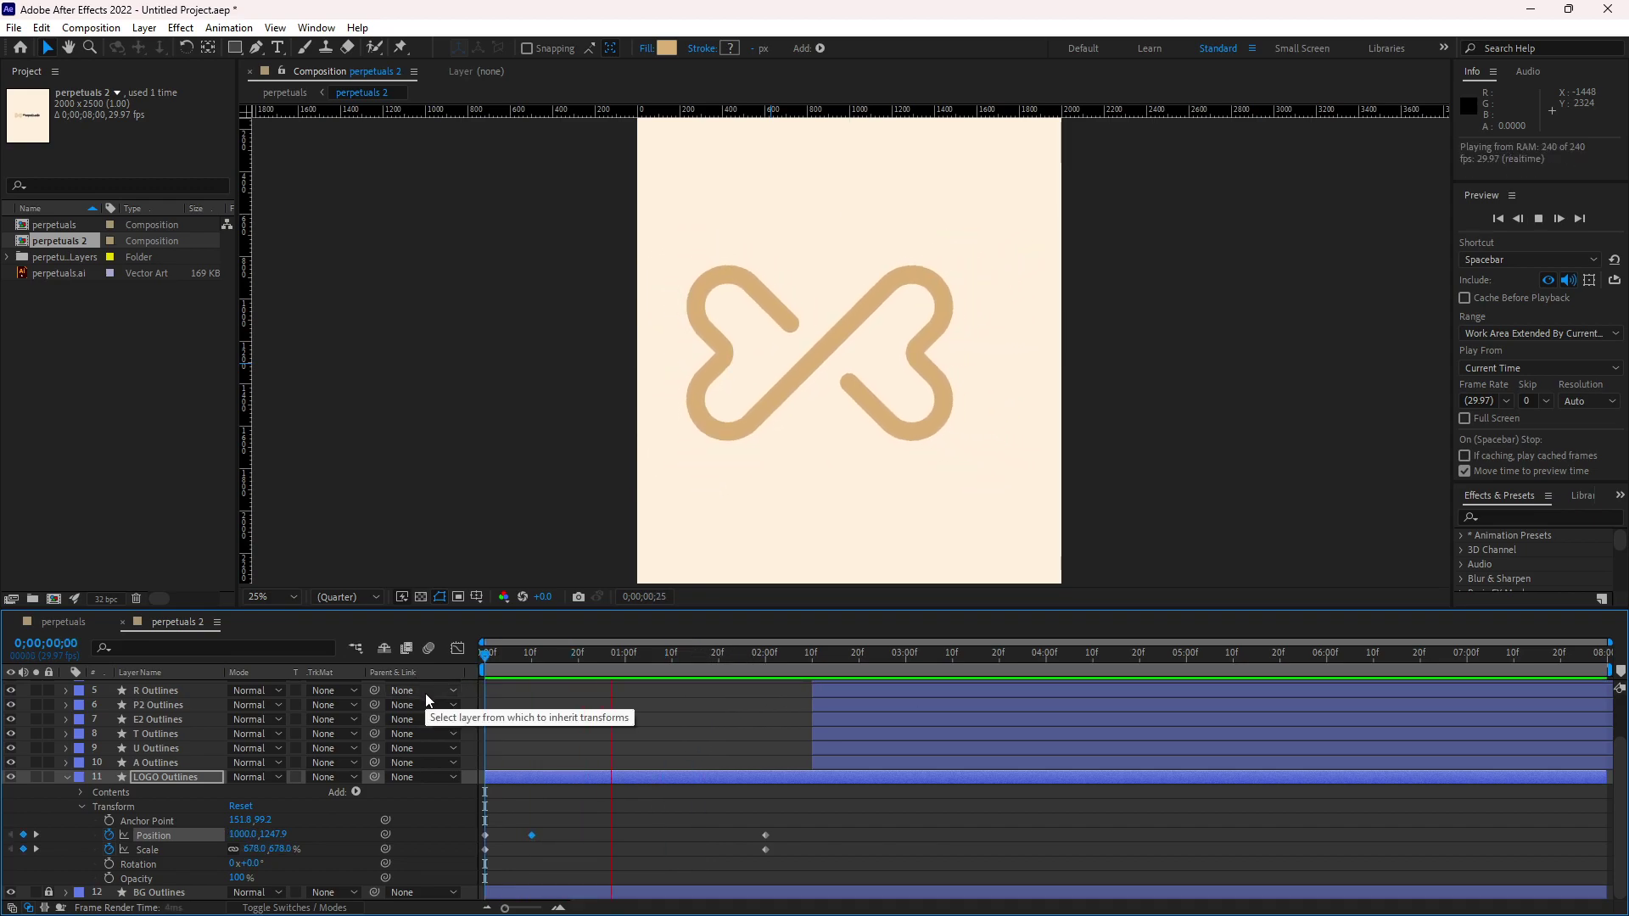
{"action": "key", "text": "space"}
{"action": "left_click_drag", "start_coordinate": [665, 666], "coordinate": [453, 692]}
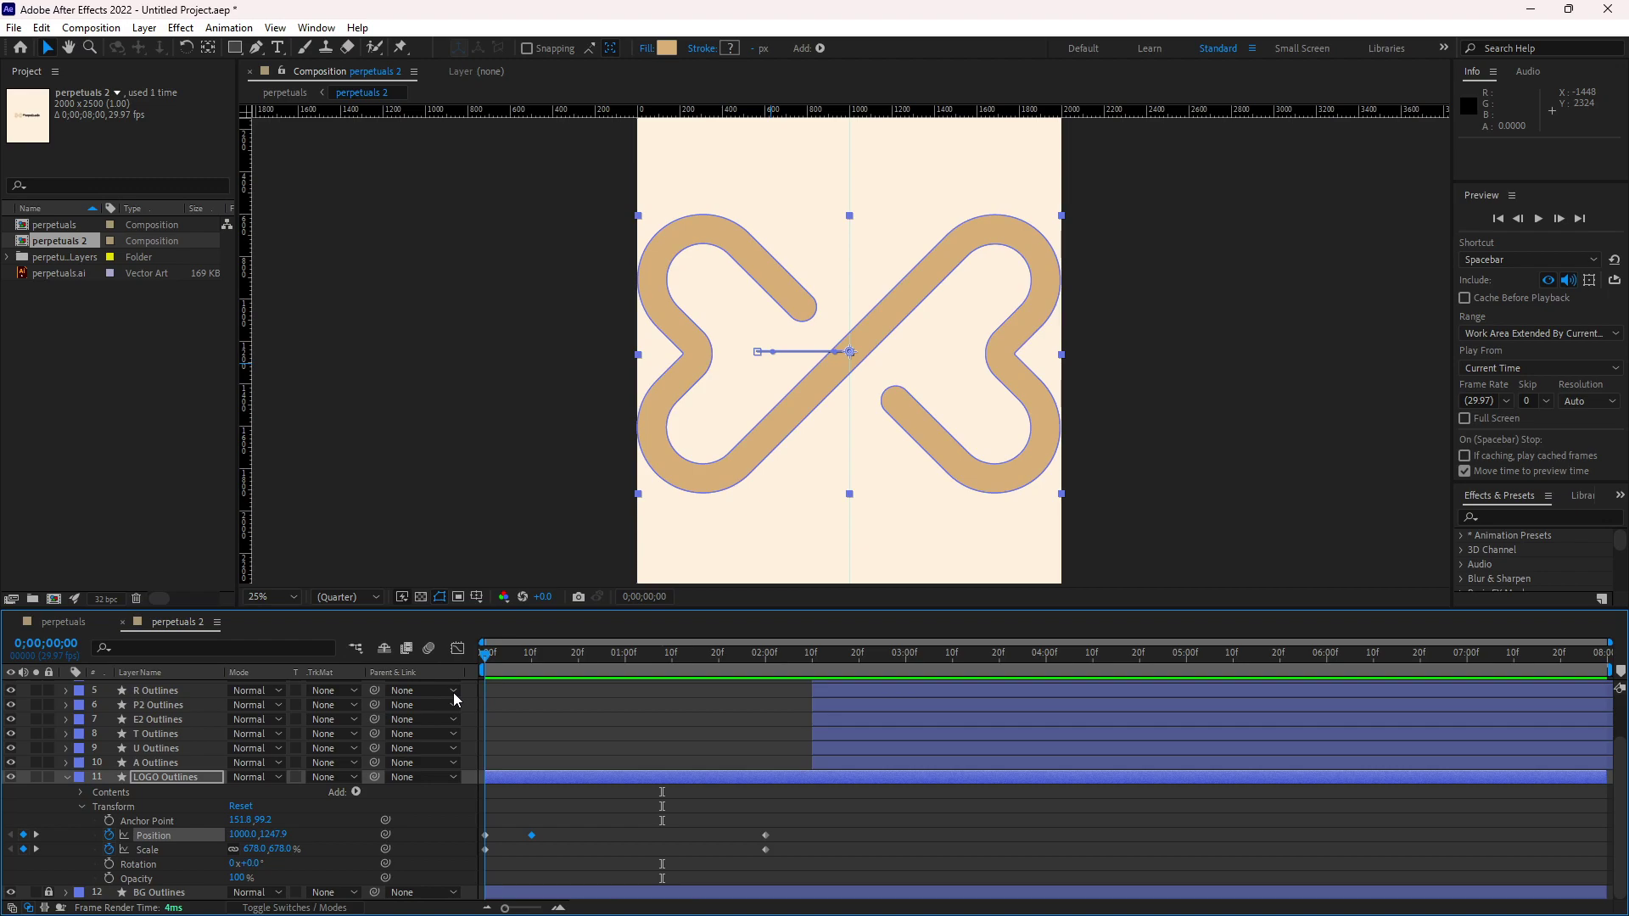
Step: Retime the LOGO Outlines keyframes so scaling ends at frame 15 and the horizontal move runs from frame 15 to about 0;00;01;12
{"action": "key", "text": "ctrl+z"}
{"action": "key", "text": "ctrl+z"}
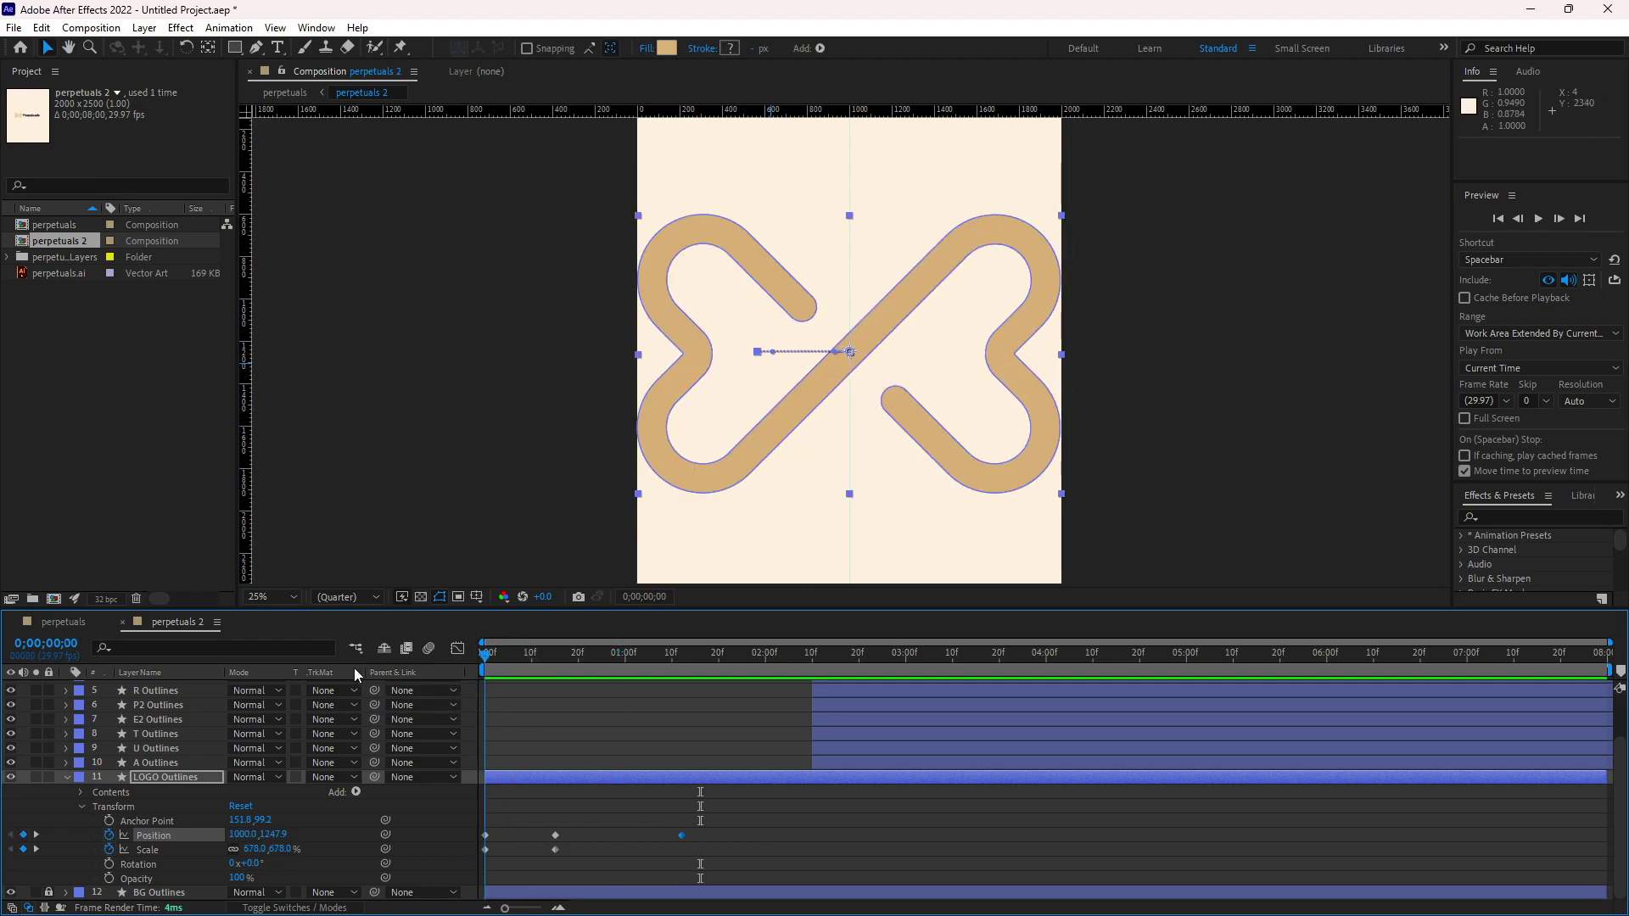
{"action": "key", "text": "space"}
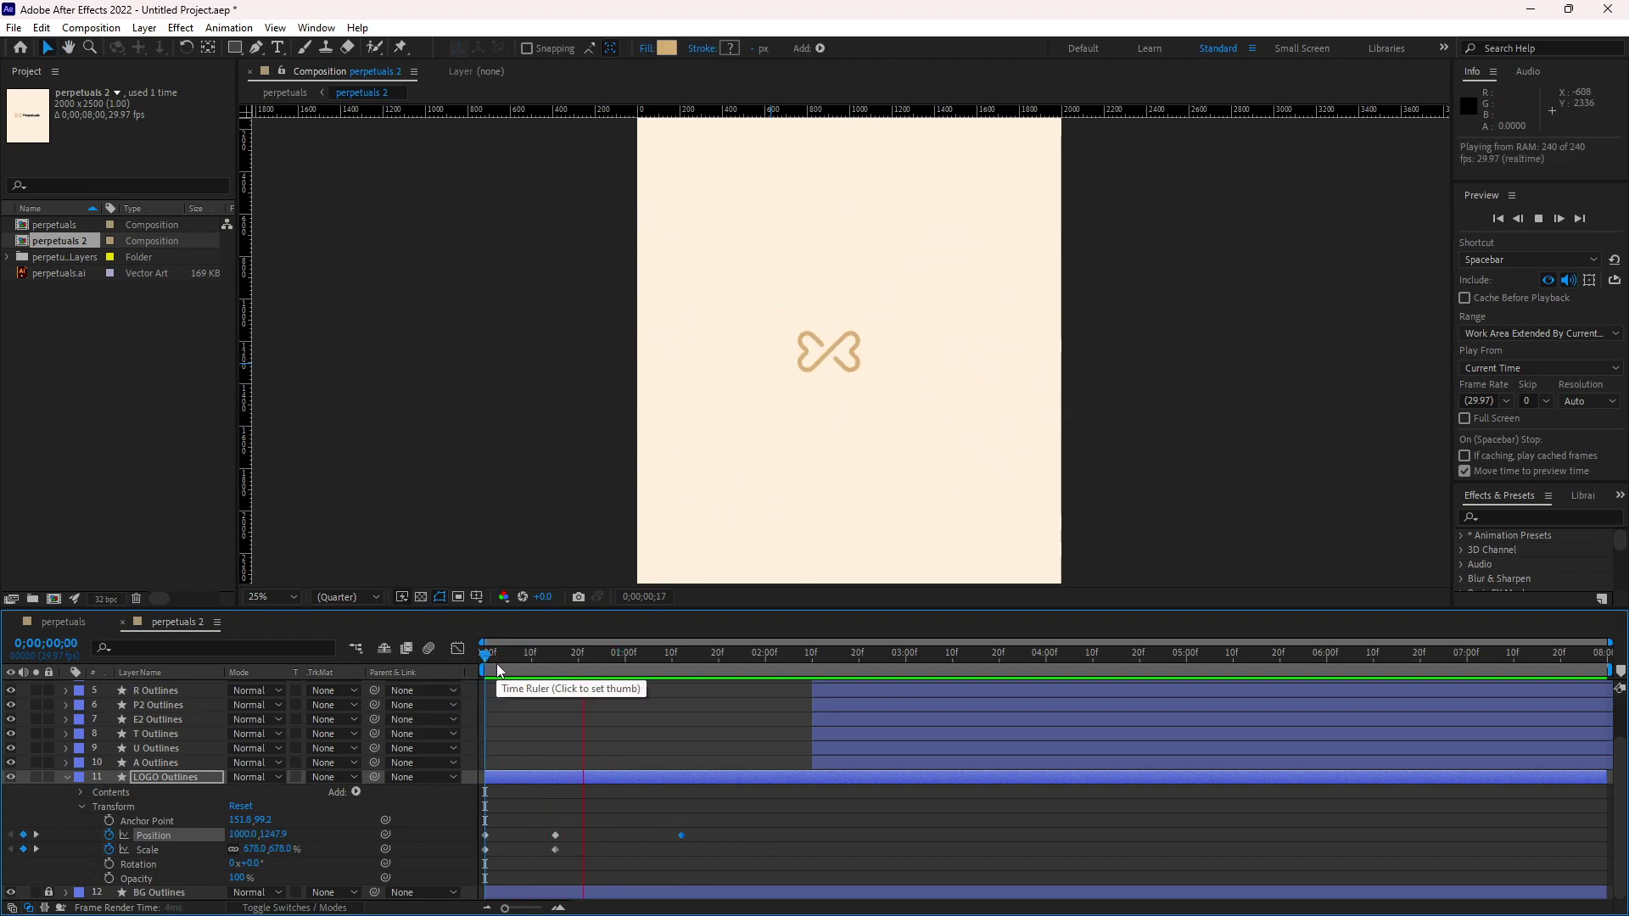
{"action": "key", "text": "space"}
Step: Copy the Position and Scale keyframes at frame 15, shift the originals to frame 18, and paste the copies at frame 13
{"action": "left_click_drag", "start_coordinate": [625, 655], "coordinate": [517, 654]}
{"action": "left_click_drag", "start_coordinate": [583, 808], "coordinate": [563, 863]}
{"action": "key", "text": "ctrl+c"}
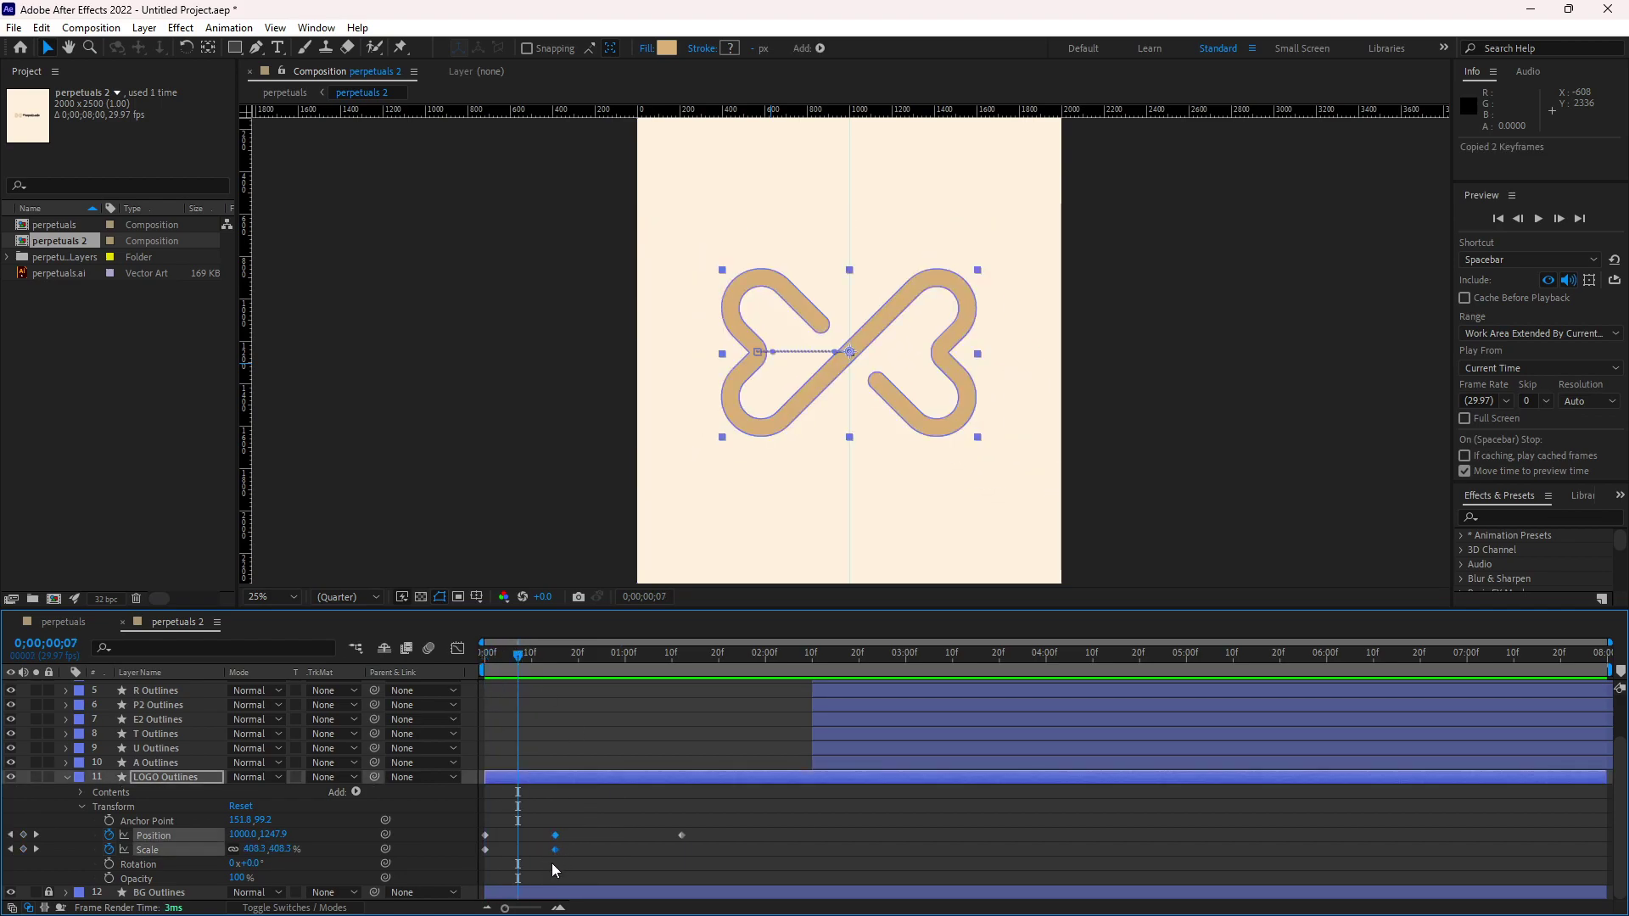
{"action": "left_click_drag", "start_coordinate": [557, 849], "coordinate": [571, 849]}
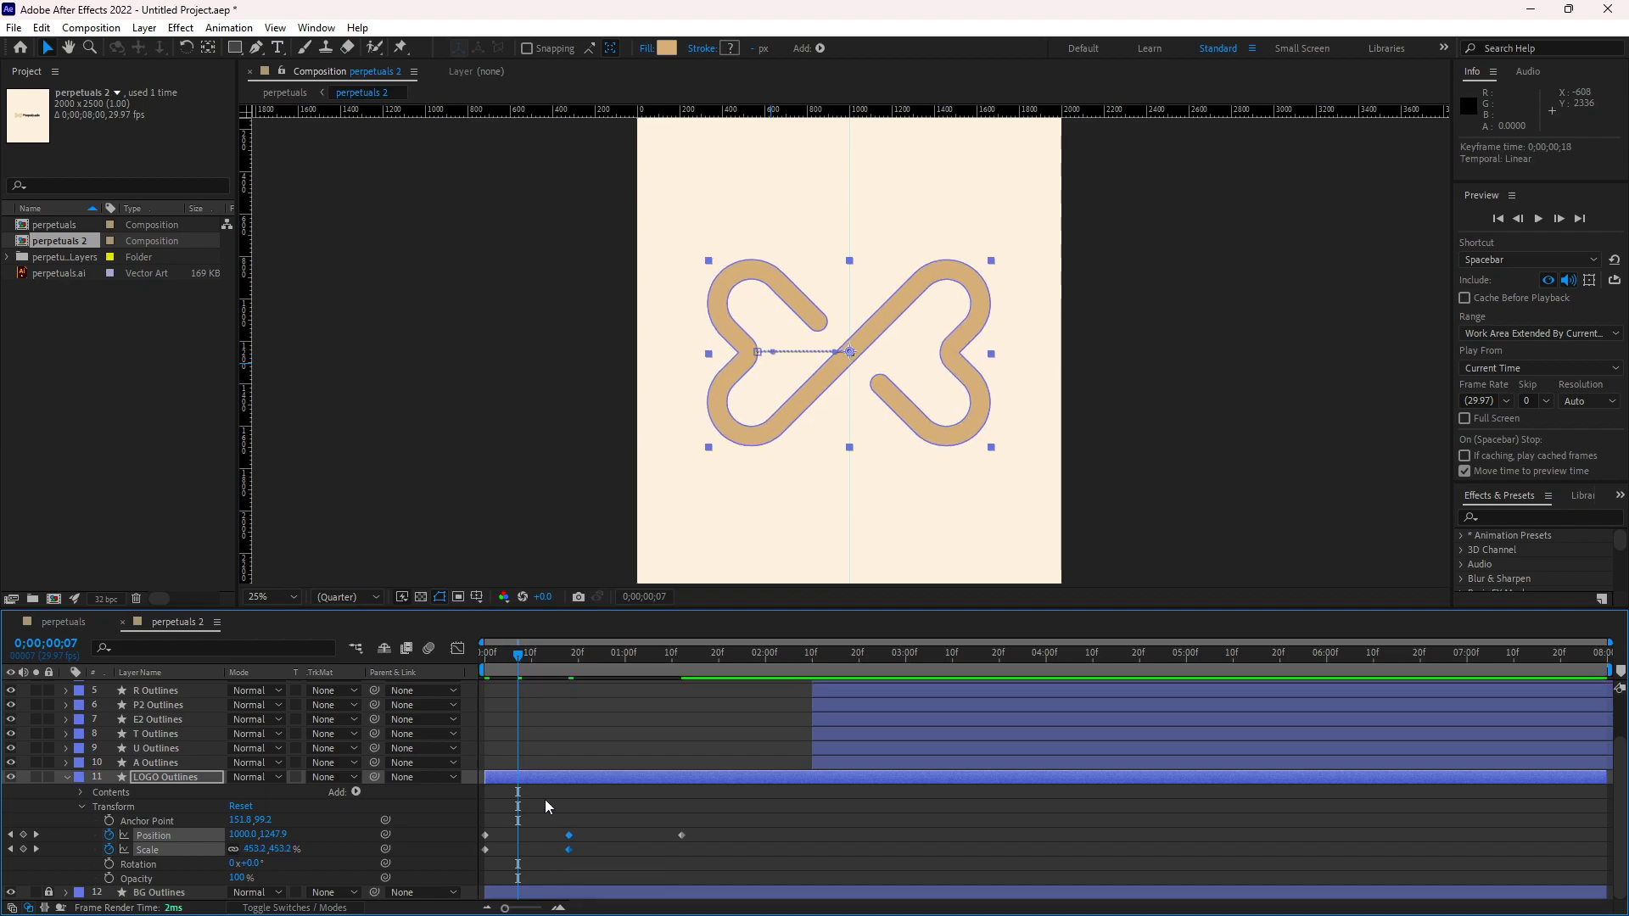
{"action": "left_click_drag", "start_coordinate": [523, 654], "coordinate": [542, 658]}
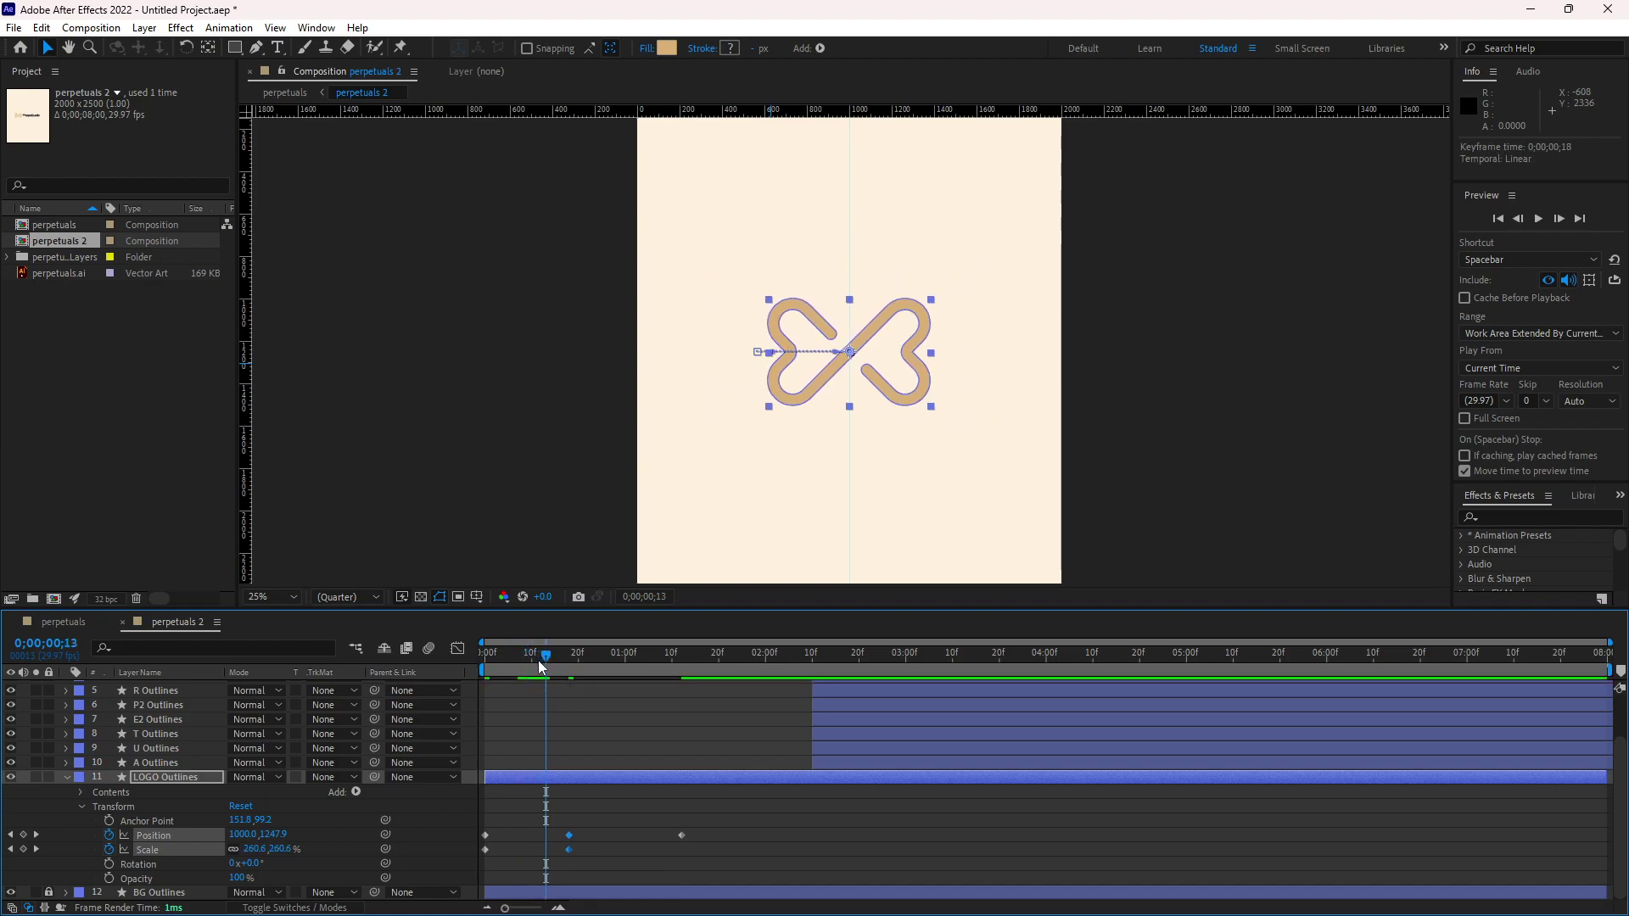
{"action": "key", "text": "ctrl+v"}
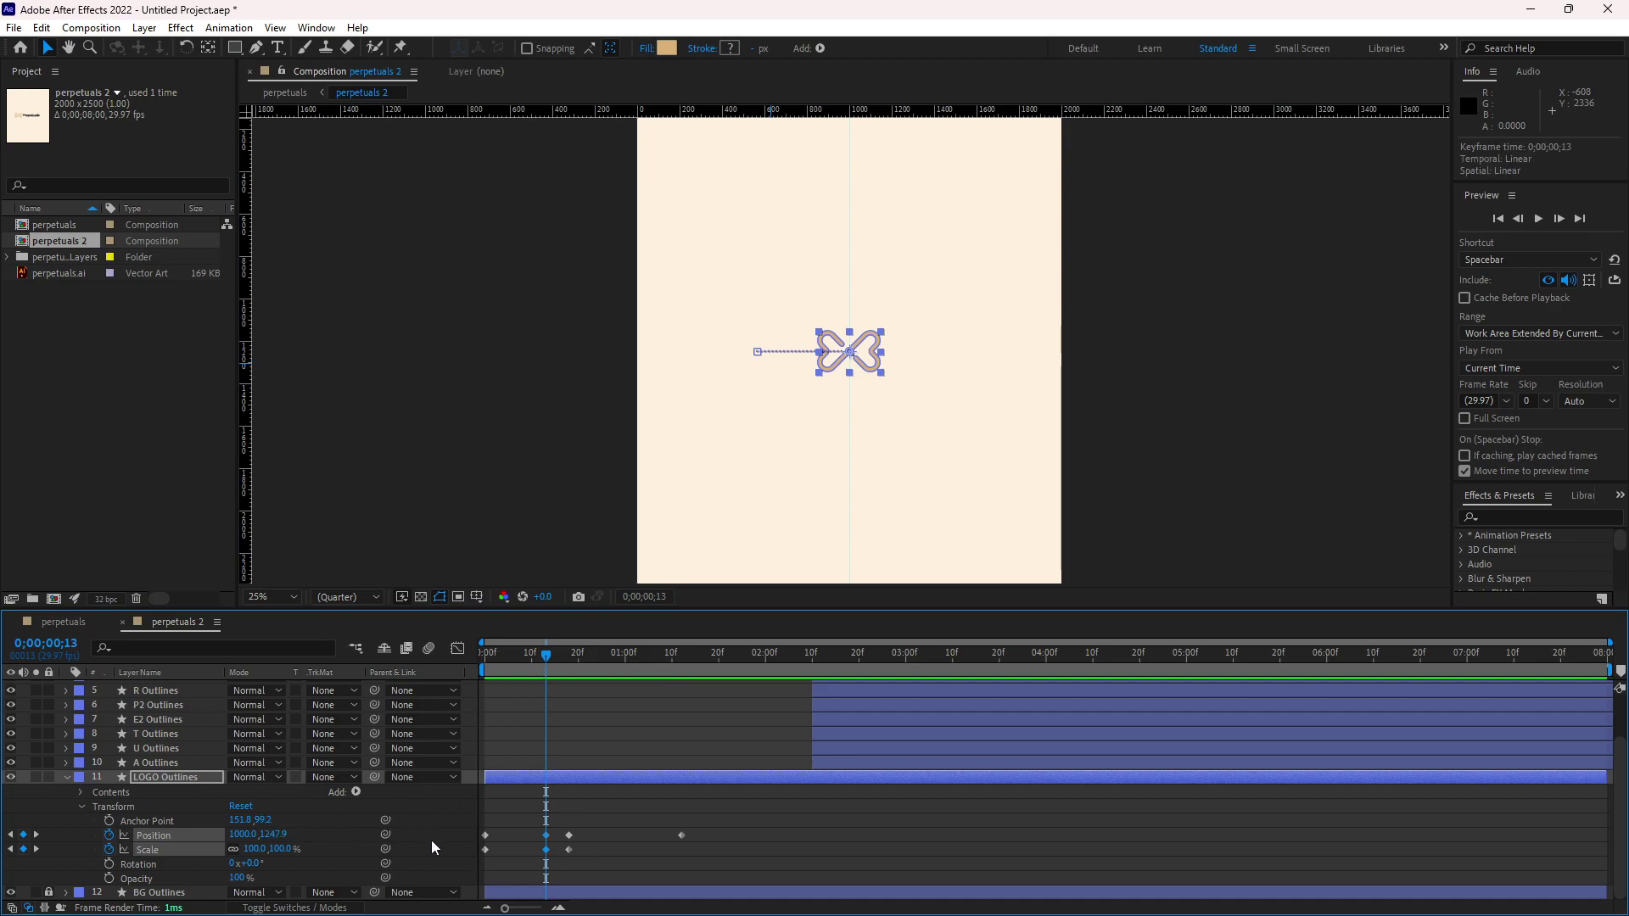
Step: Set the logo's Scale keyframe at frame 13 to 81% and preview the animation
{"action": "left_click", "coordinate": [546, 850]}
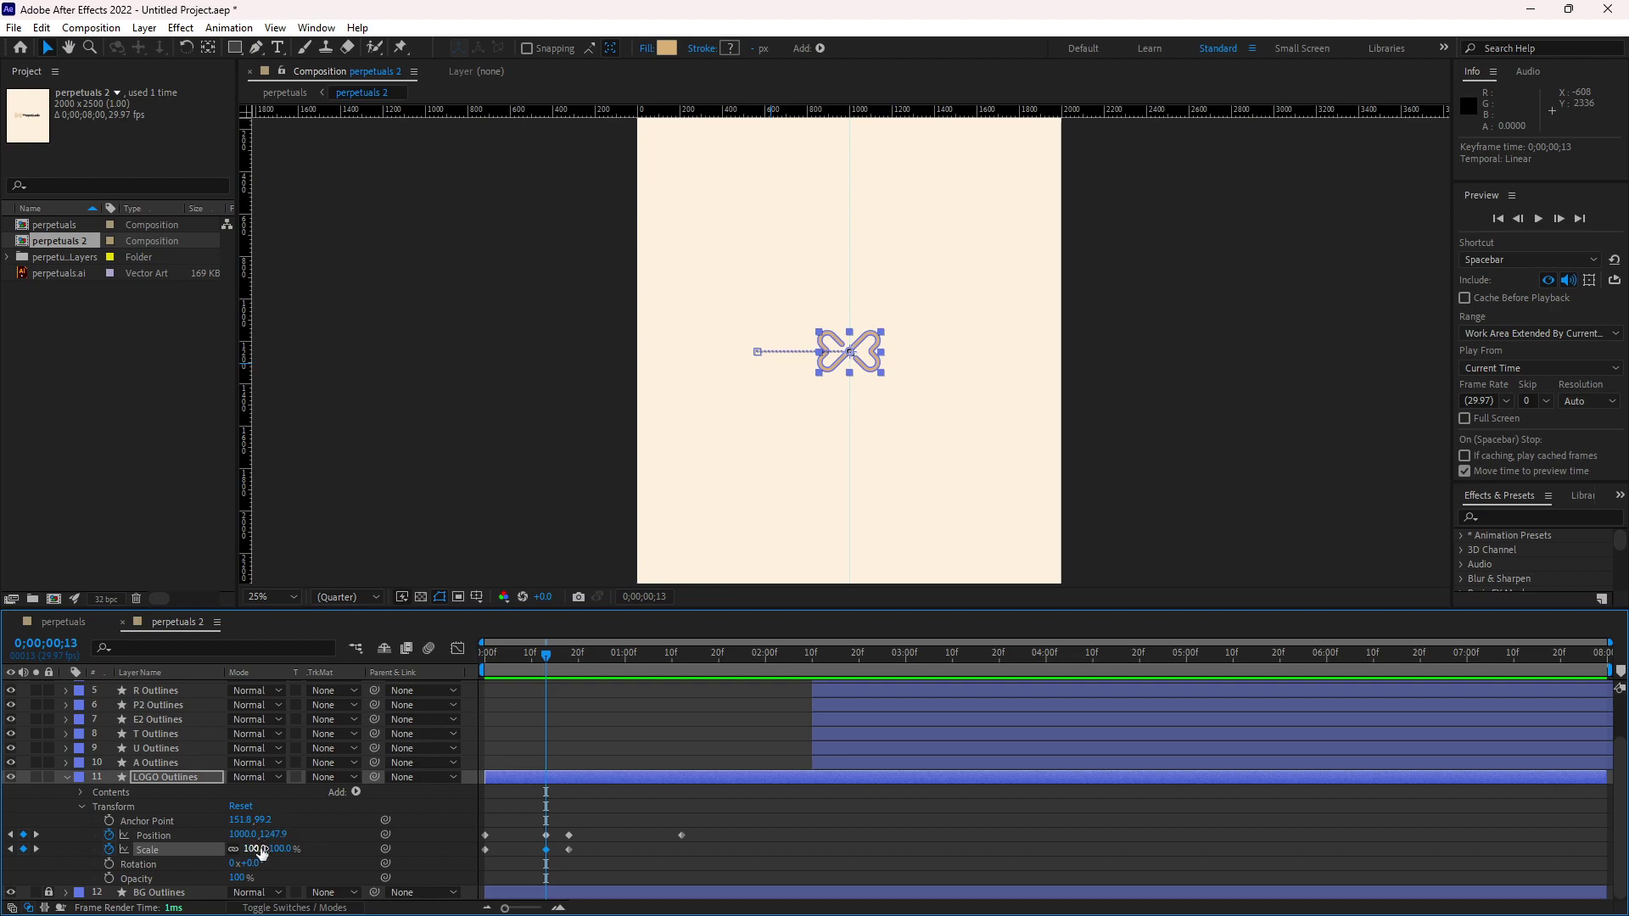
{"action": "left_click_drag", "start_coordinate": [258, 849], "coordinate": [245, 849]}
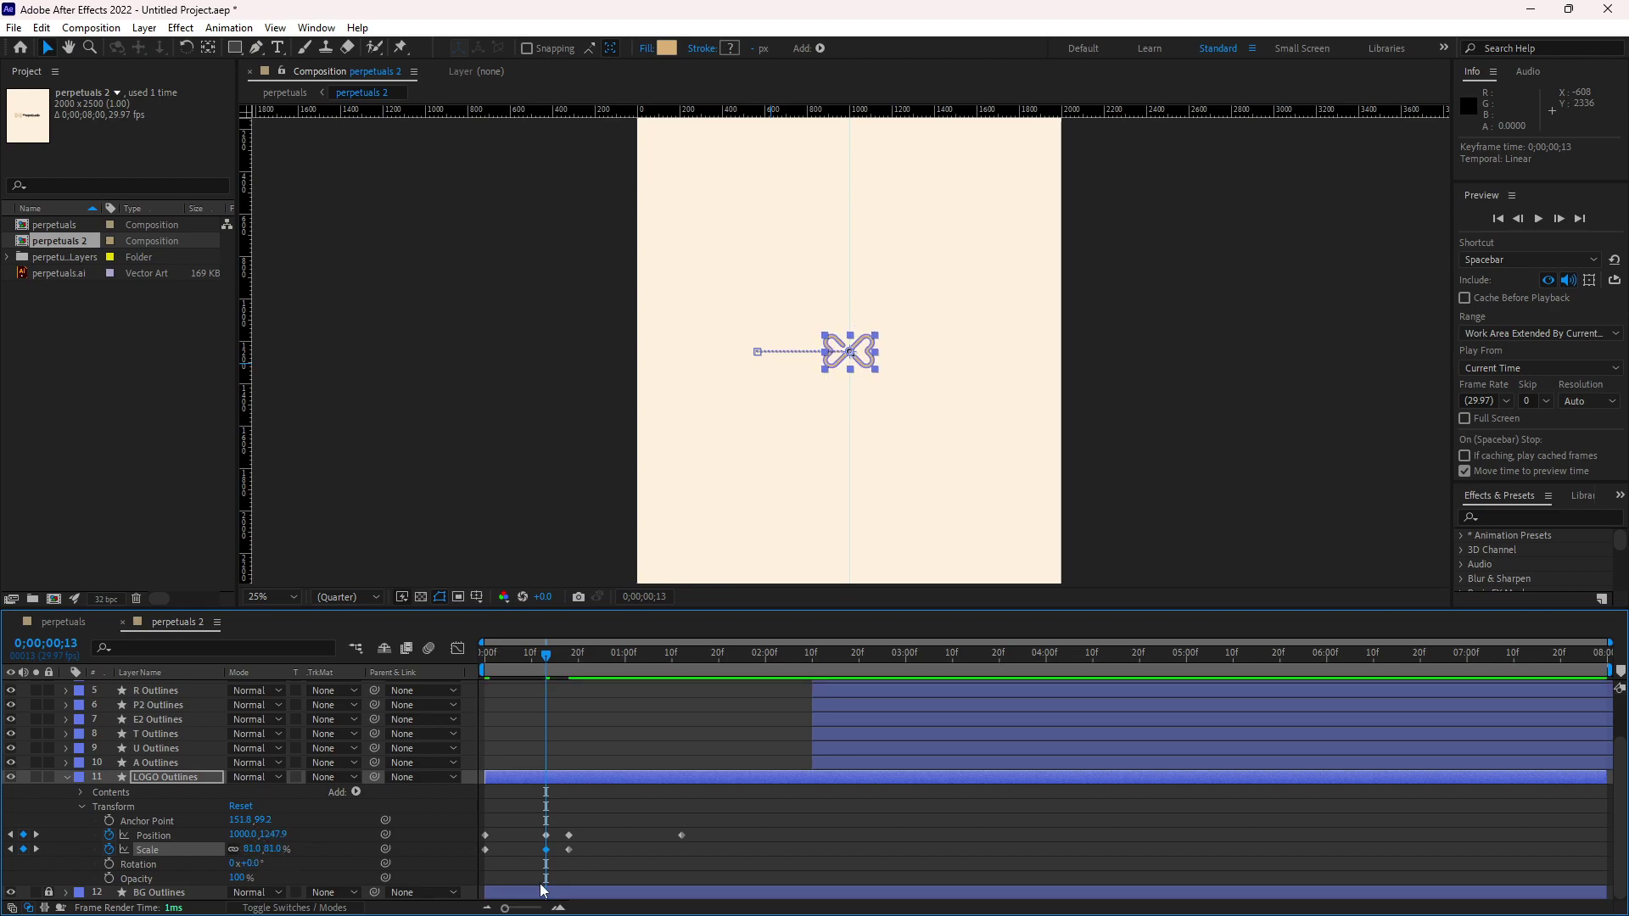
{"action": "key", "text": "space"}
{"action": "key", "text": "space"}
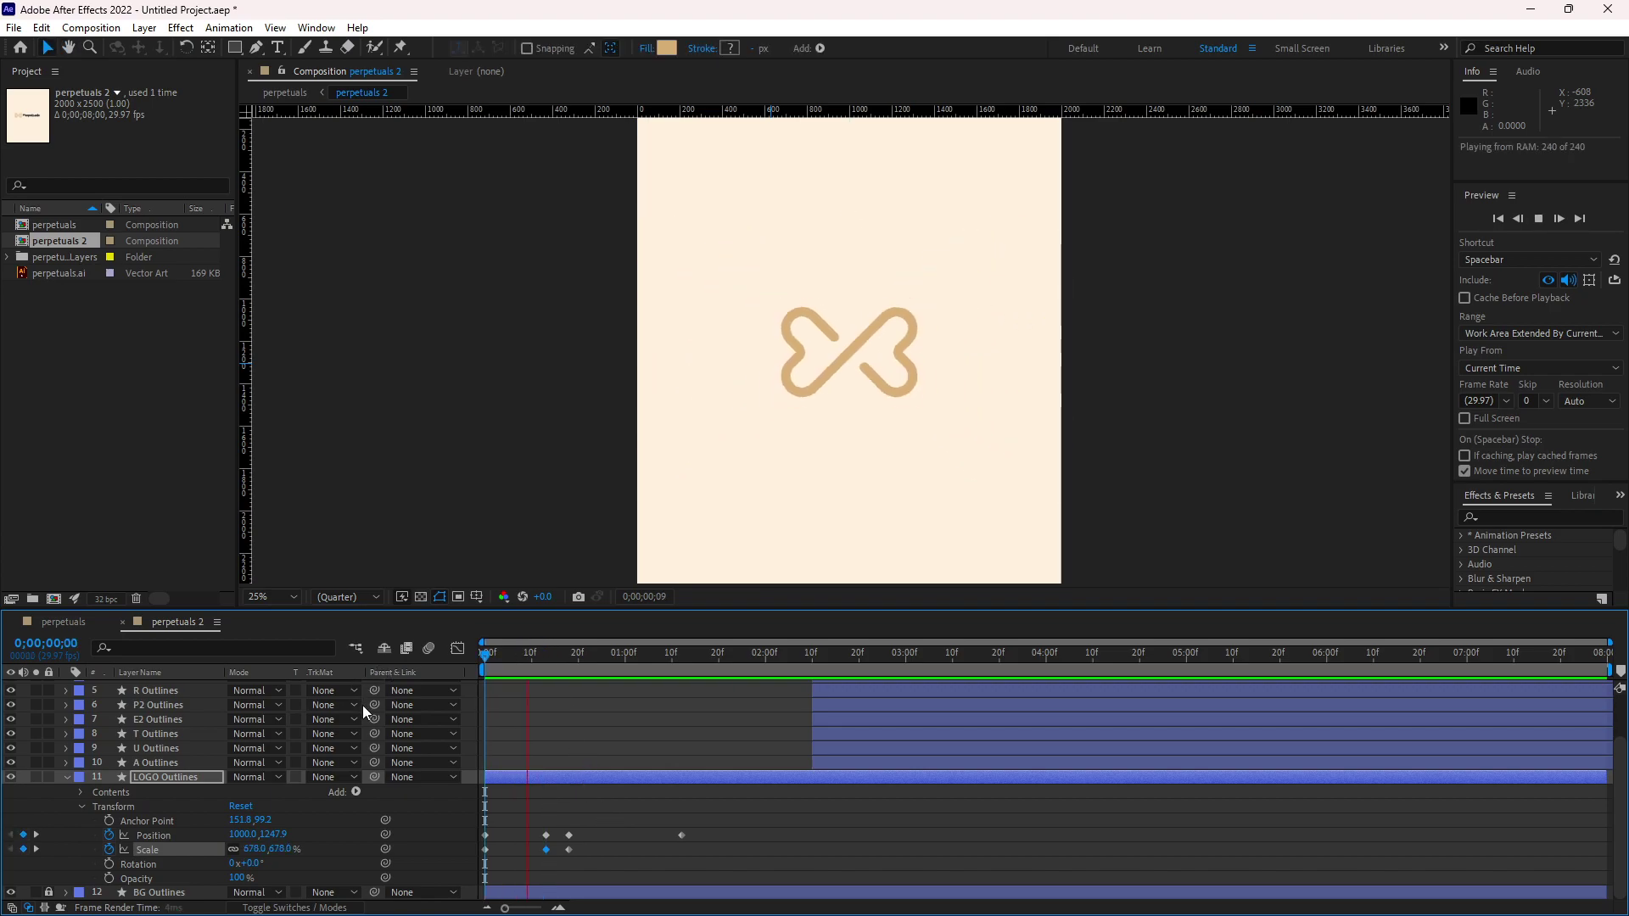
Step: Replay the logo animation from the start to check the scale bounce and the horizontal move
{"action": "left_click_drag", "start_coordinate": [643, 652], "coordinate": [409, 686]}
{"action": "key", "text": "space"}
{"action": "key", "text": "space"}
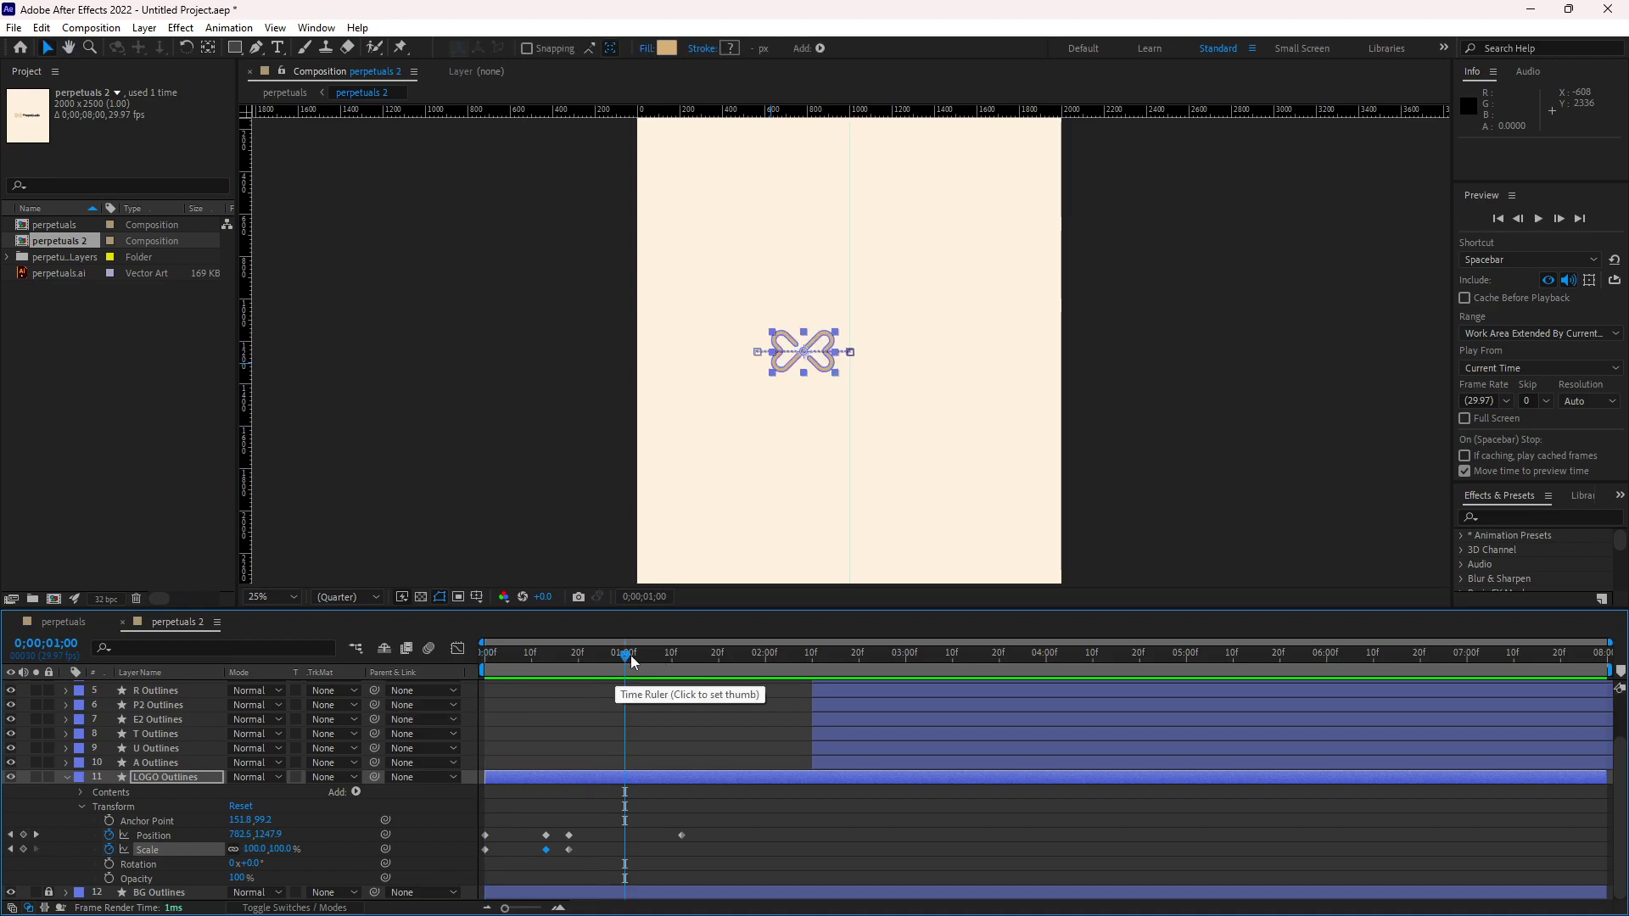
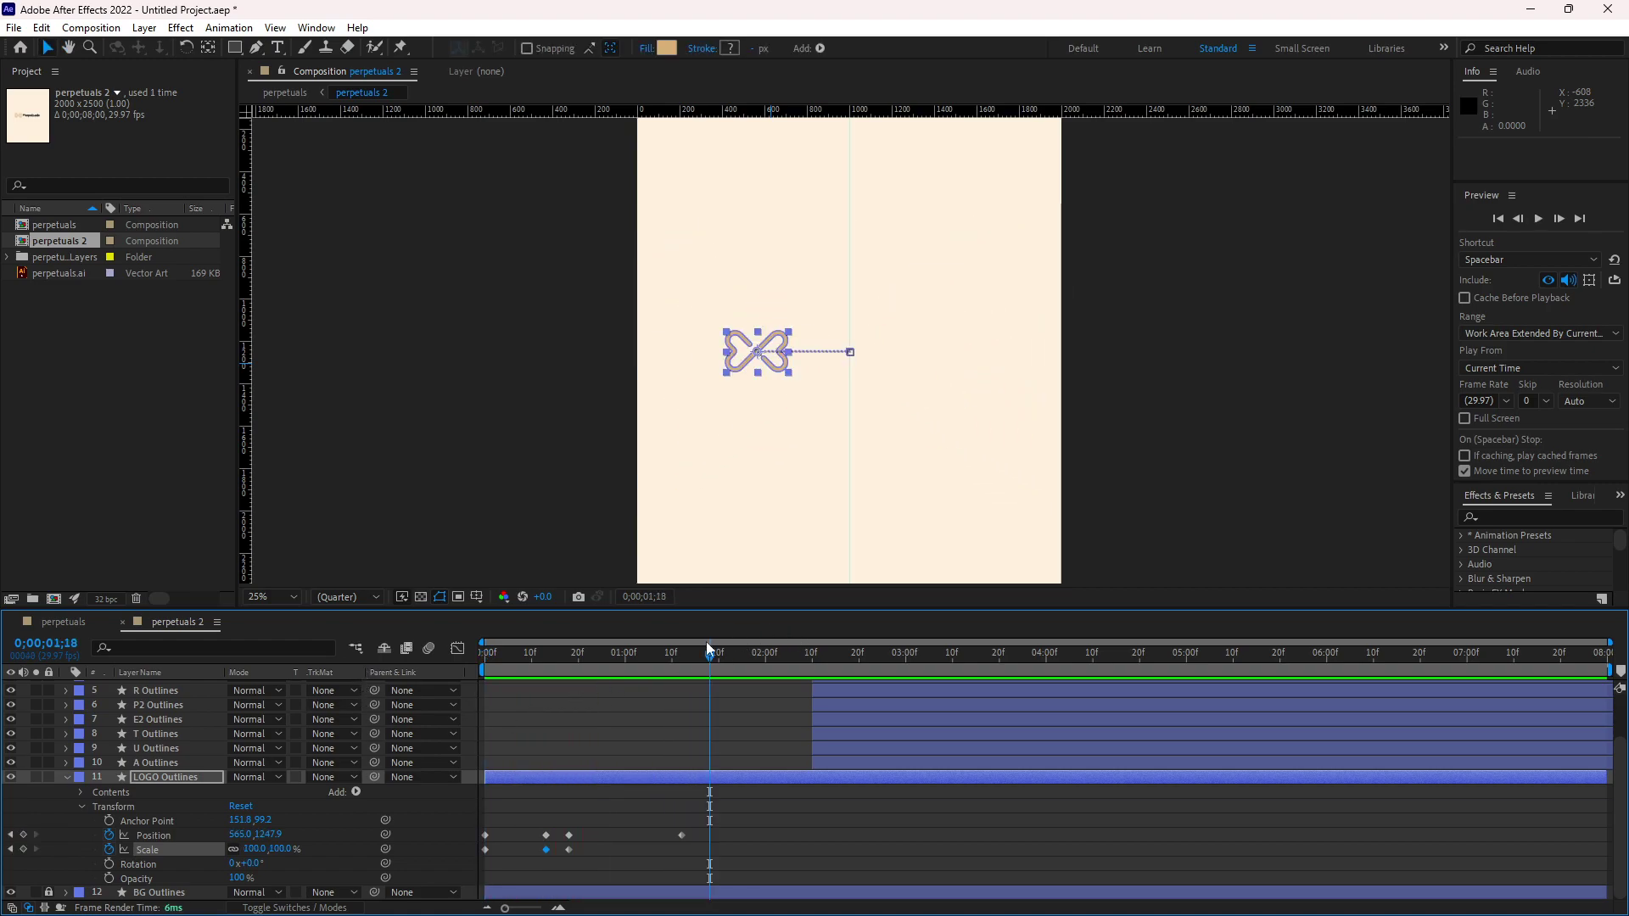
{"action": "left_click_drag", "start_coordinate": [714, 660], "coordinate": [444, 685]}
{"action": "key", "text": "space"}
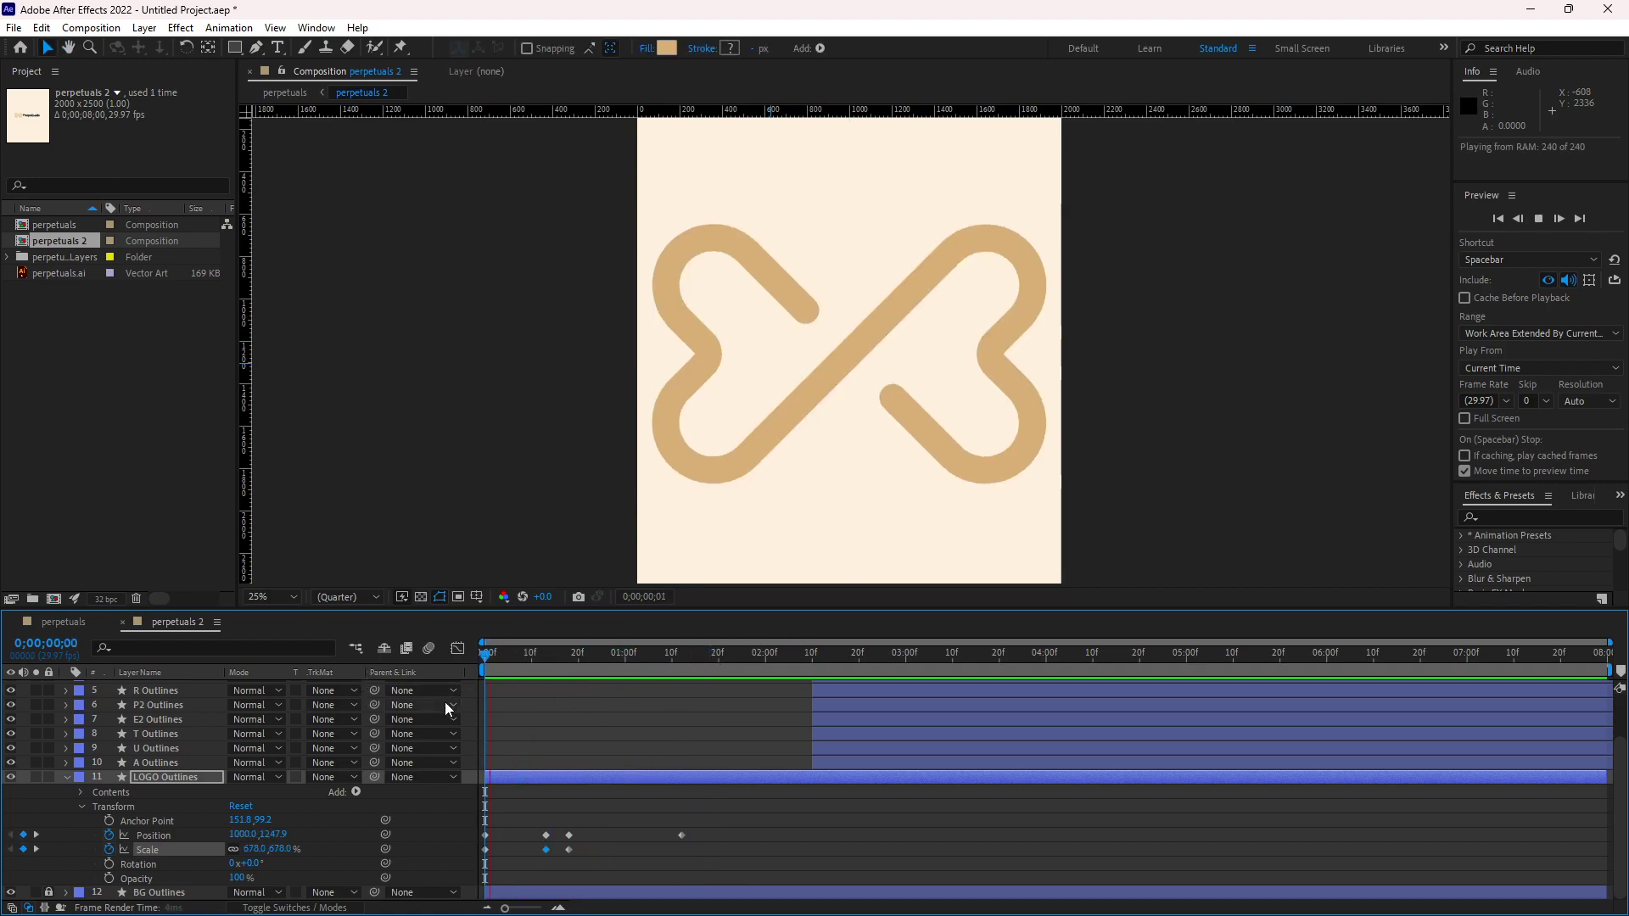
{"action": "left_click_drag", "start_coordinate": [592, 657], "coordinate": [380, 678]}
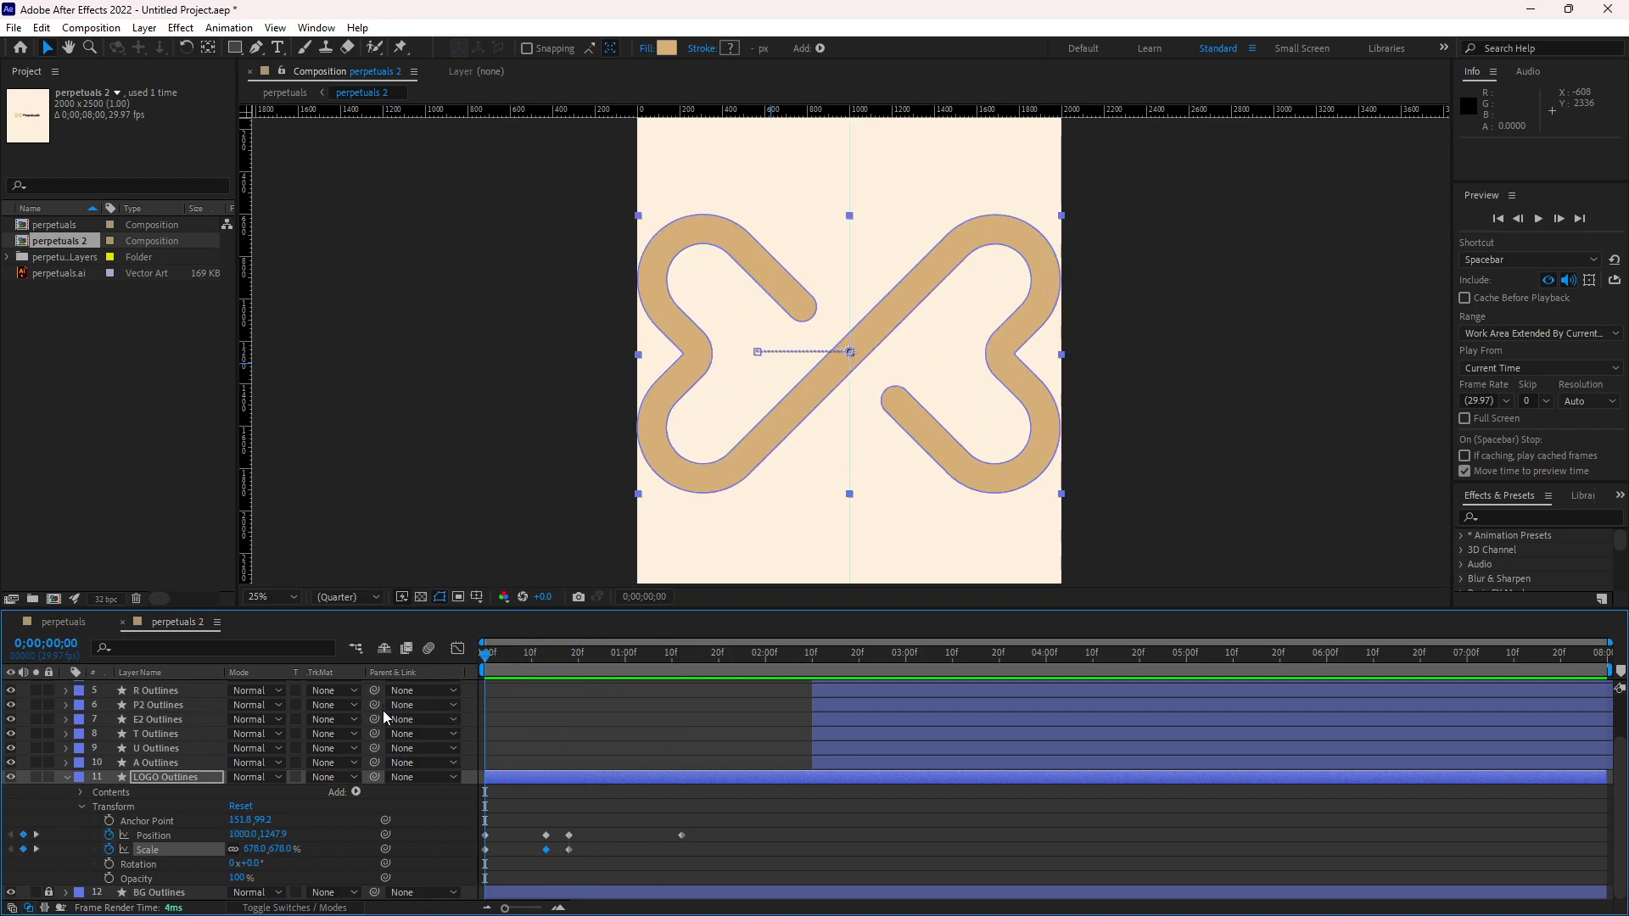
Step: Apply Easy Ease to all Position and Scale keyframes of the LOGO Outlines layer
{"action": "left_click_drag", "start_coordinate": [699, 828], "coordinate": [484, 853]}
{"action": "right_click", "coordinate": [482, 852]}
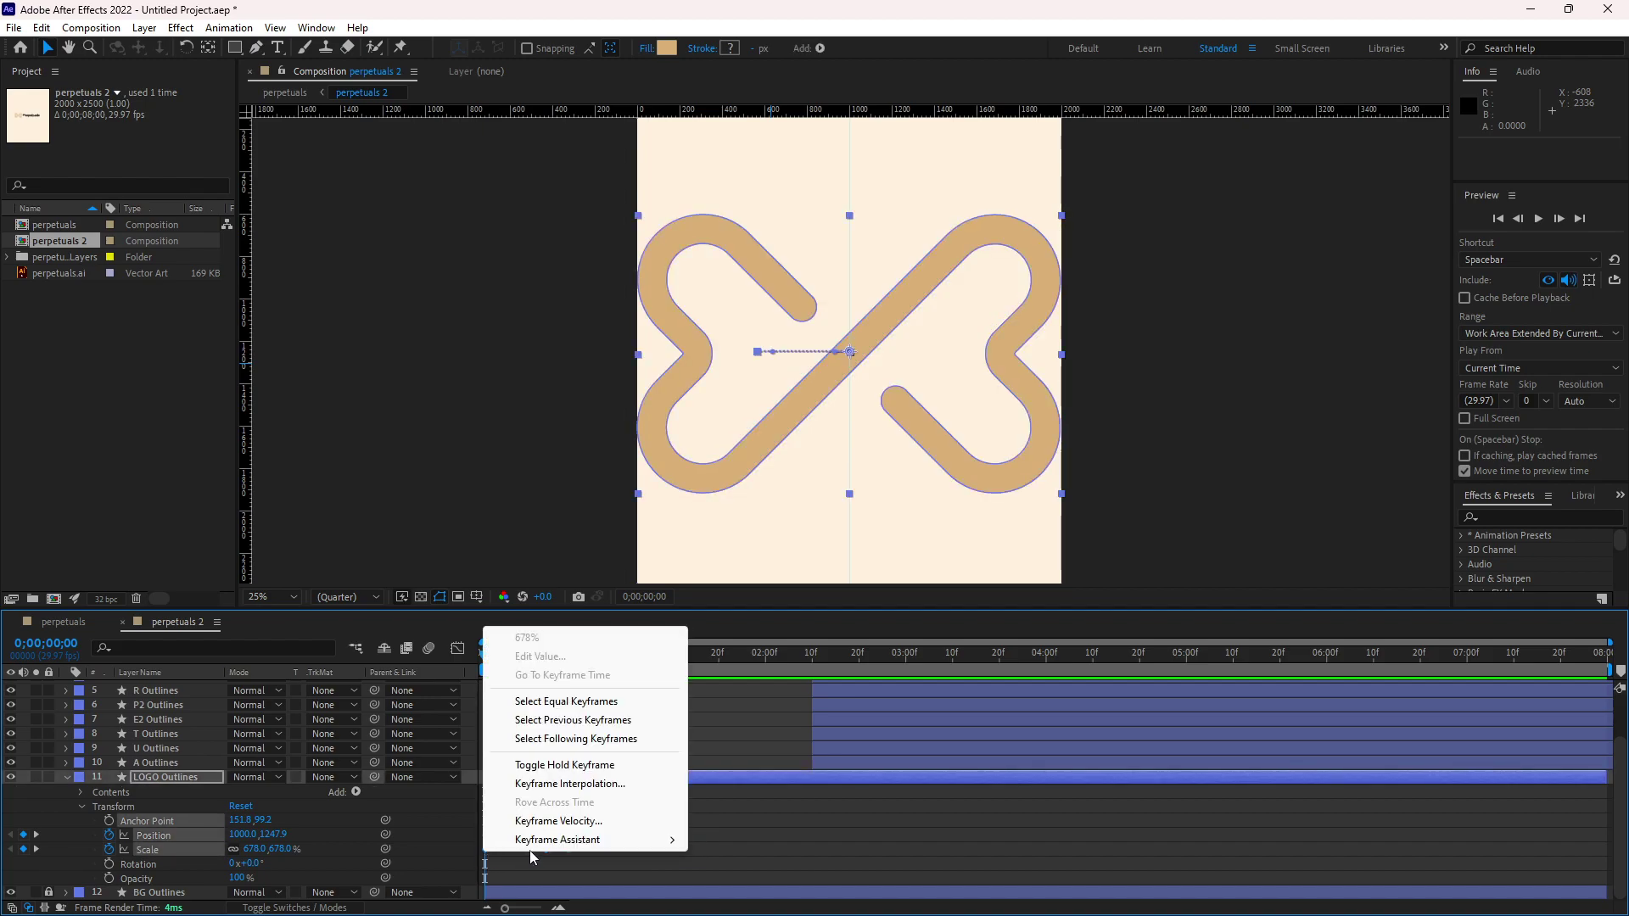
{"action": "left_click_drag", "start_coordinate": [723, 812], "coordinate": [482, 849]}
{"action": "right_click", "coordinate": [484, 849]}
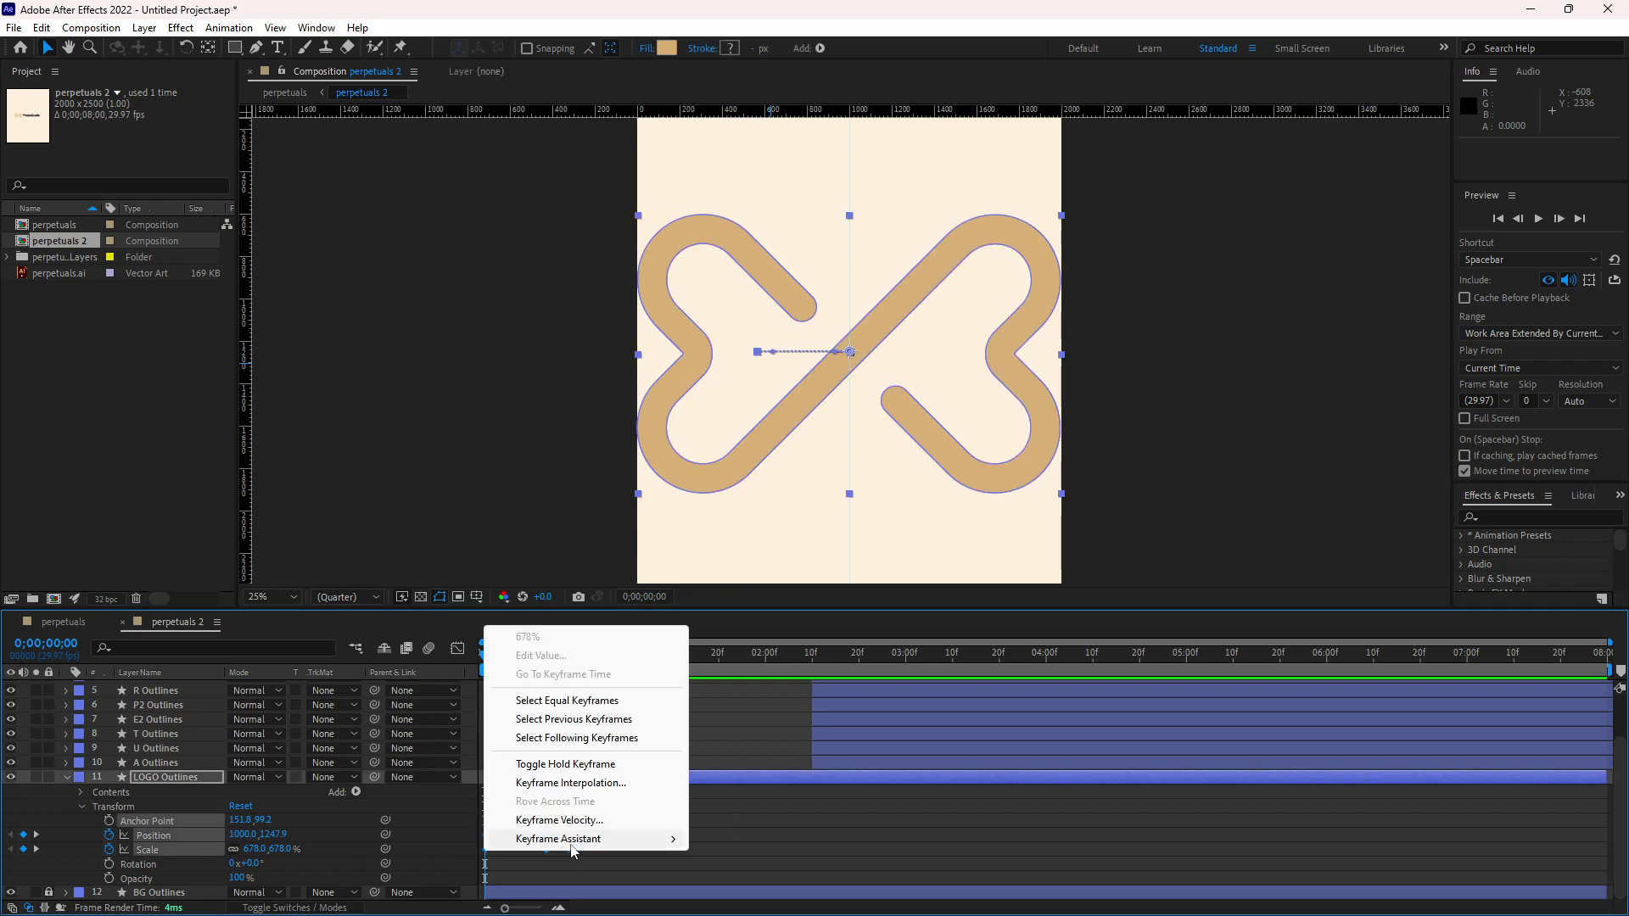
{"action": "mouse_move", "coordinate": [572, 844]}
{"action": "left_click", "coordinate": [736, 728]}
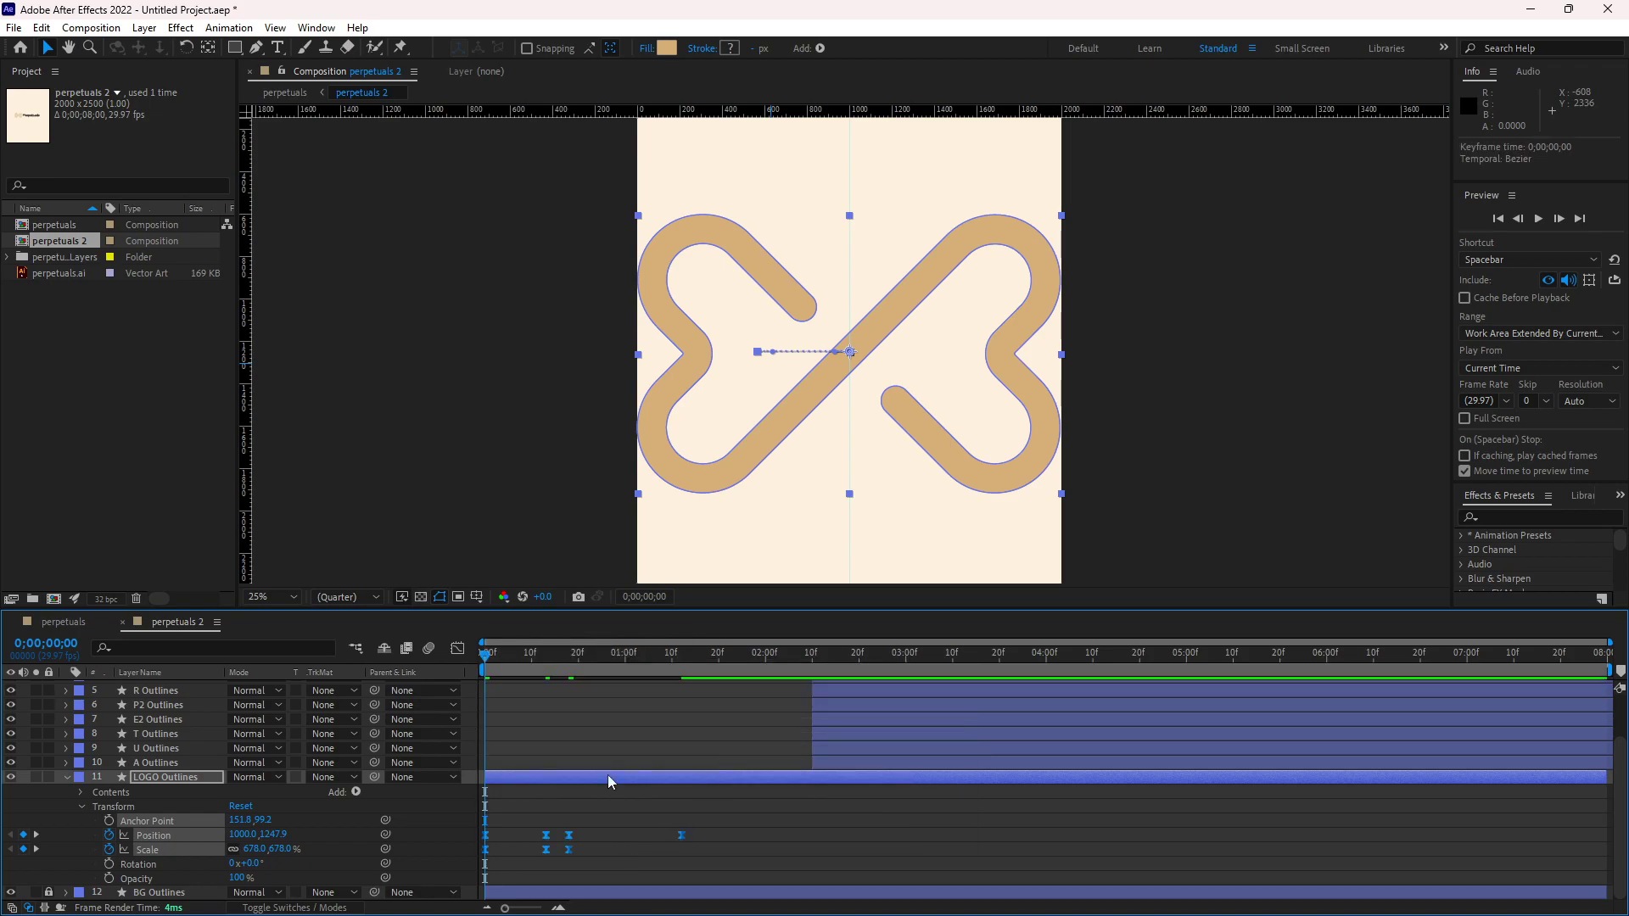
{"action": "left_click", "coordinate": [553, 857]}
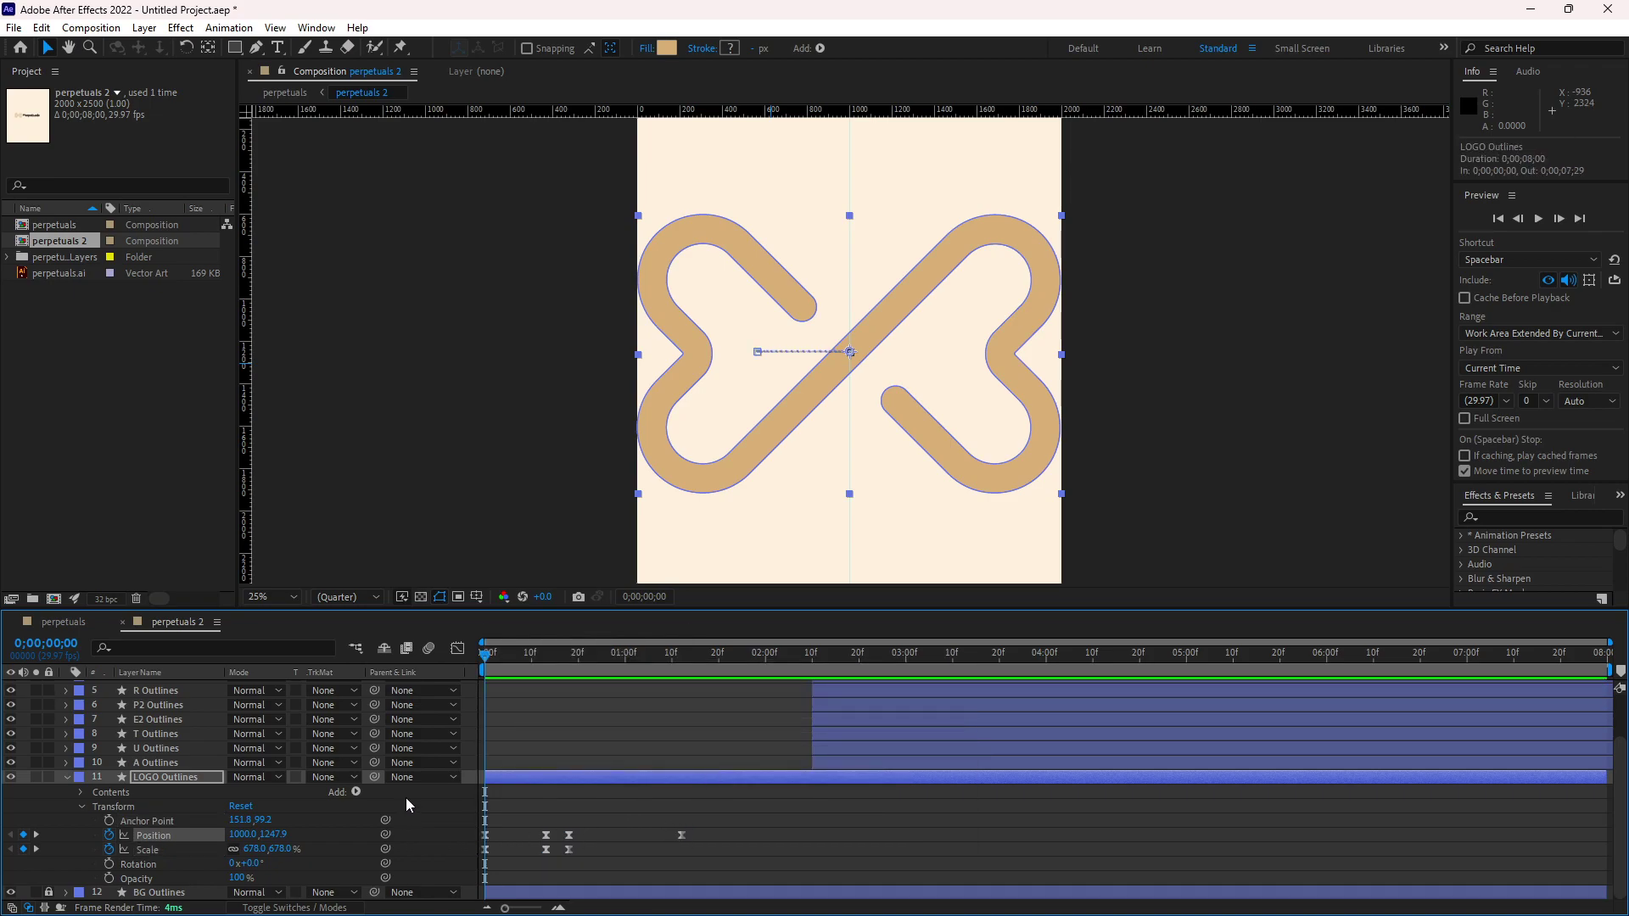
Step: In the Graph Editor, sharpen the Position speed curve between its last two keyframes to a peak of about 1700 px/sec and preview it
{"action": "left_click", "coordinate": [458, 649]}
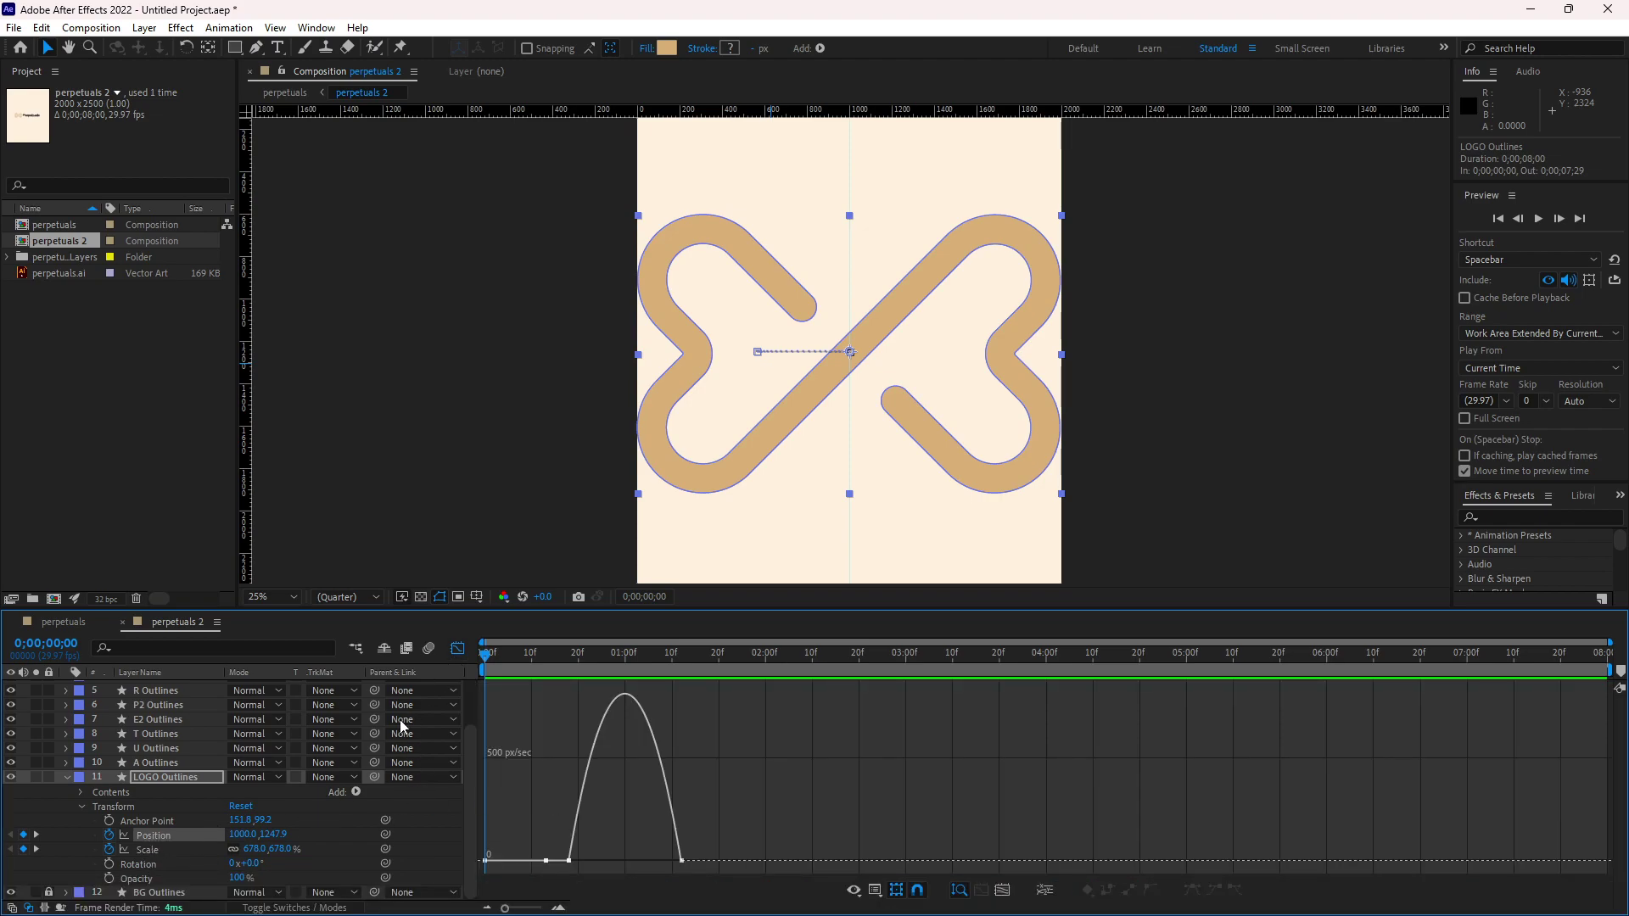
{"action": "left_click_drag", "start_coordinate": [485, 660], "coordinate": [593, 671]}
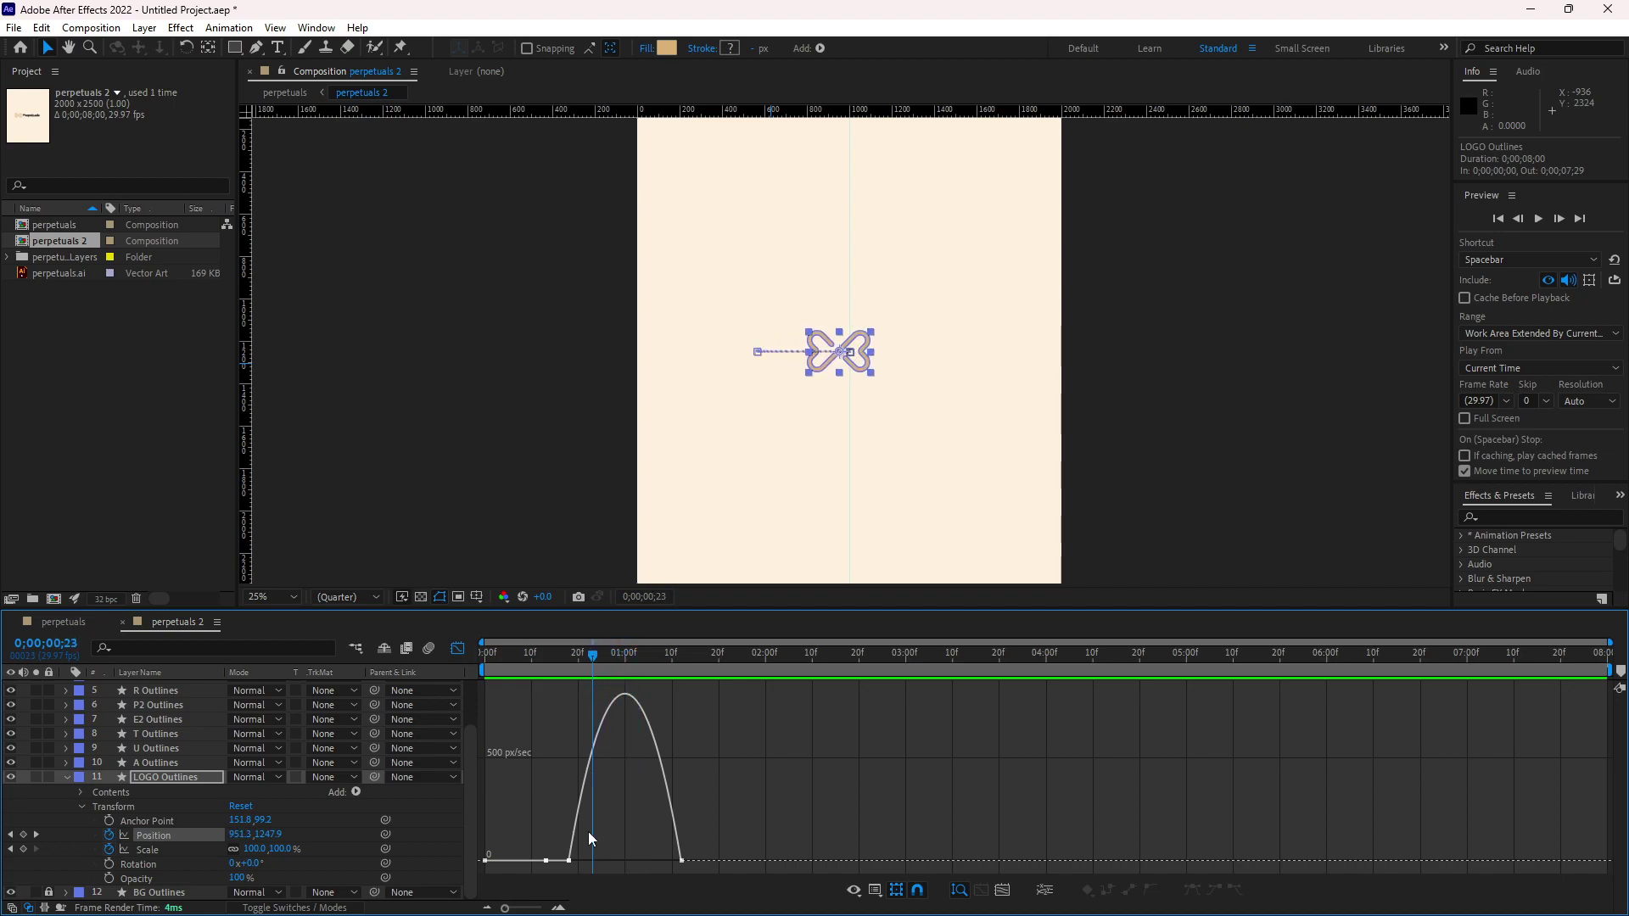
{"action": "double_click", "coordinate": [569, 861]}
{"action": "left_click_drag", "start_coordinate": [588, 862], "coordinate": [644, 860]}
{"action": "left_click_drag", "start_coordinate": [594, 660], "coordinate": [475, 670]}
{"action": "key", "text": "space"}
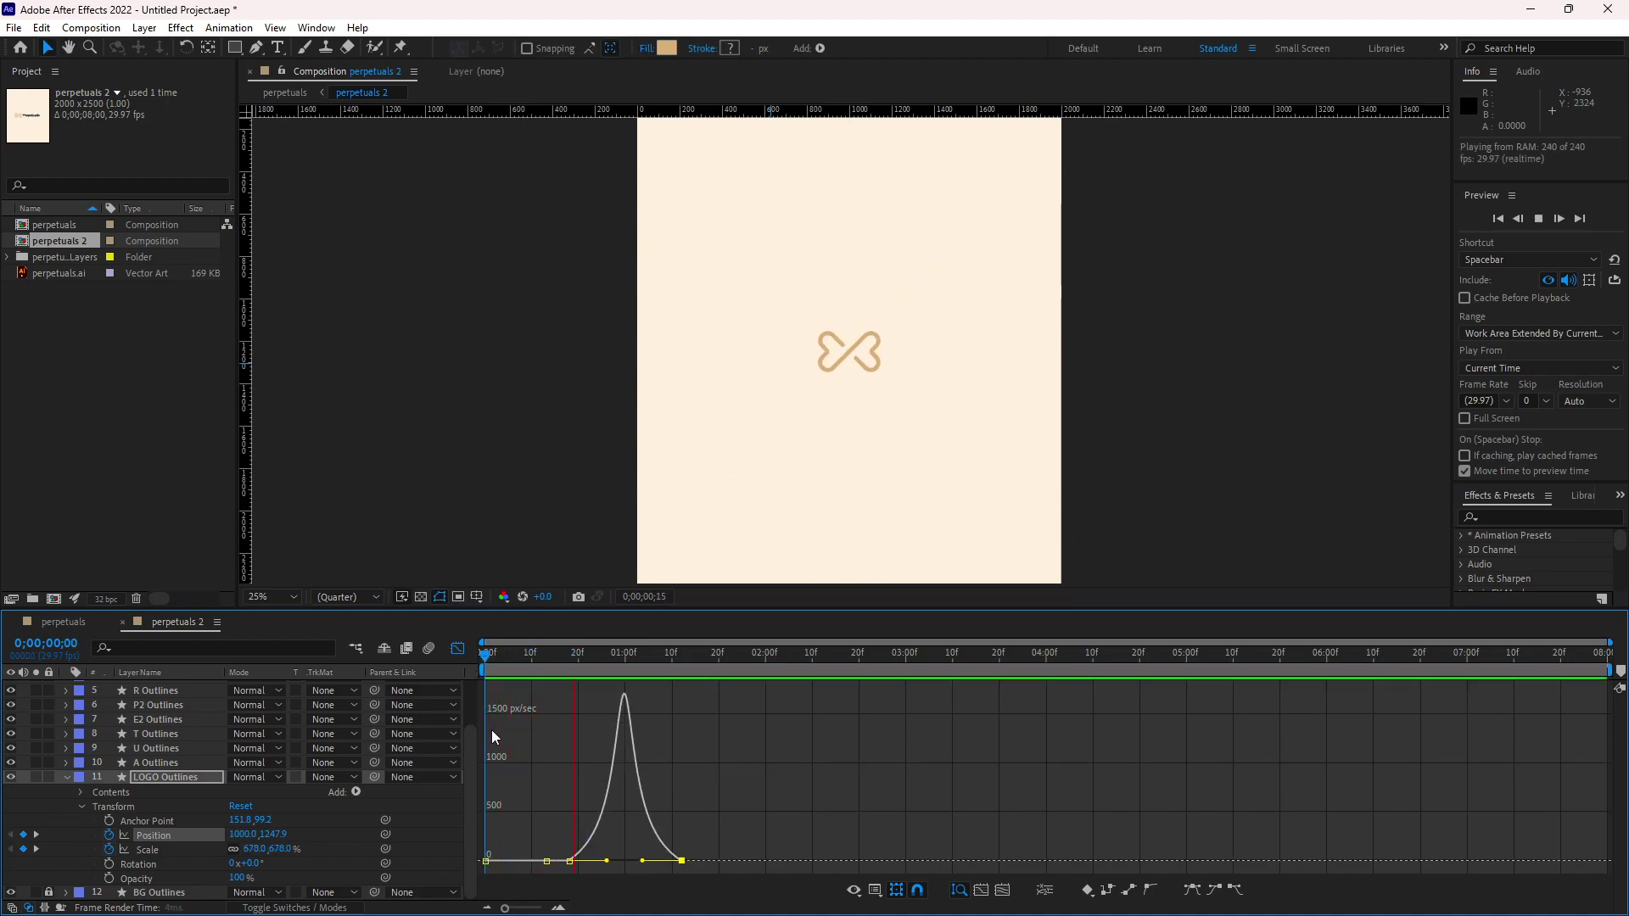
Step: Play and scrub the logo animation to check the timing of its eased horizontal move
{"action": "left_click", "coordinate": [704, 665]}
{"action": "left_click", "coordinate": [626, 664]}
{"action": "mouse_move", "coordinate": [605, 664]}
{"action": "left_mouse_down"}
{"action": "mouse_move", "coordinate": [638, 667]}
{"action": "mouse_move", "coordinate": [606, 670]}
{"action": "left_mouse_up"}
{"action": "key", "text": "space"}
{"action": "key", "text": "space"}
{"action": "left_click", "coordinate": [458, 649]}
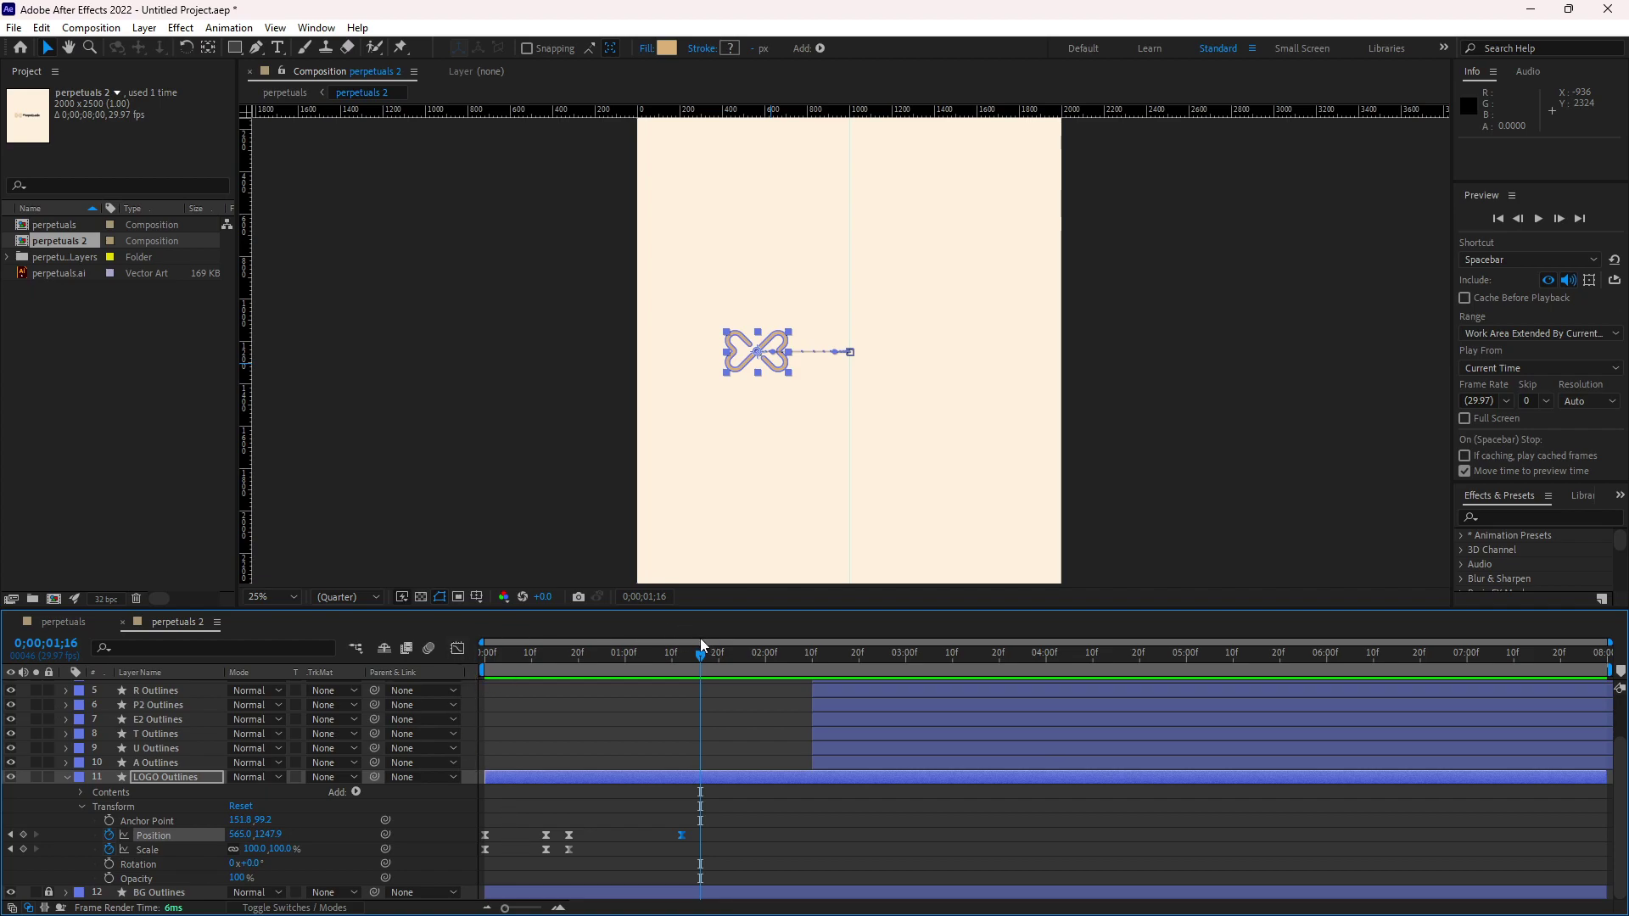
{"action": "left_click_drag", "start_coordinate": [669, 654], "coordinate": [467, 683]}
Step: In the Graph Editor, sharpen the logo's Scale speed curve to a peak of about -9300 %/sec and preview it
{"action": "left_click", "coordinate": [456, 649]}
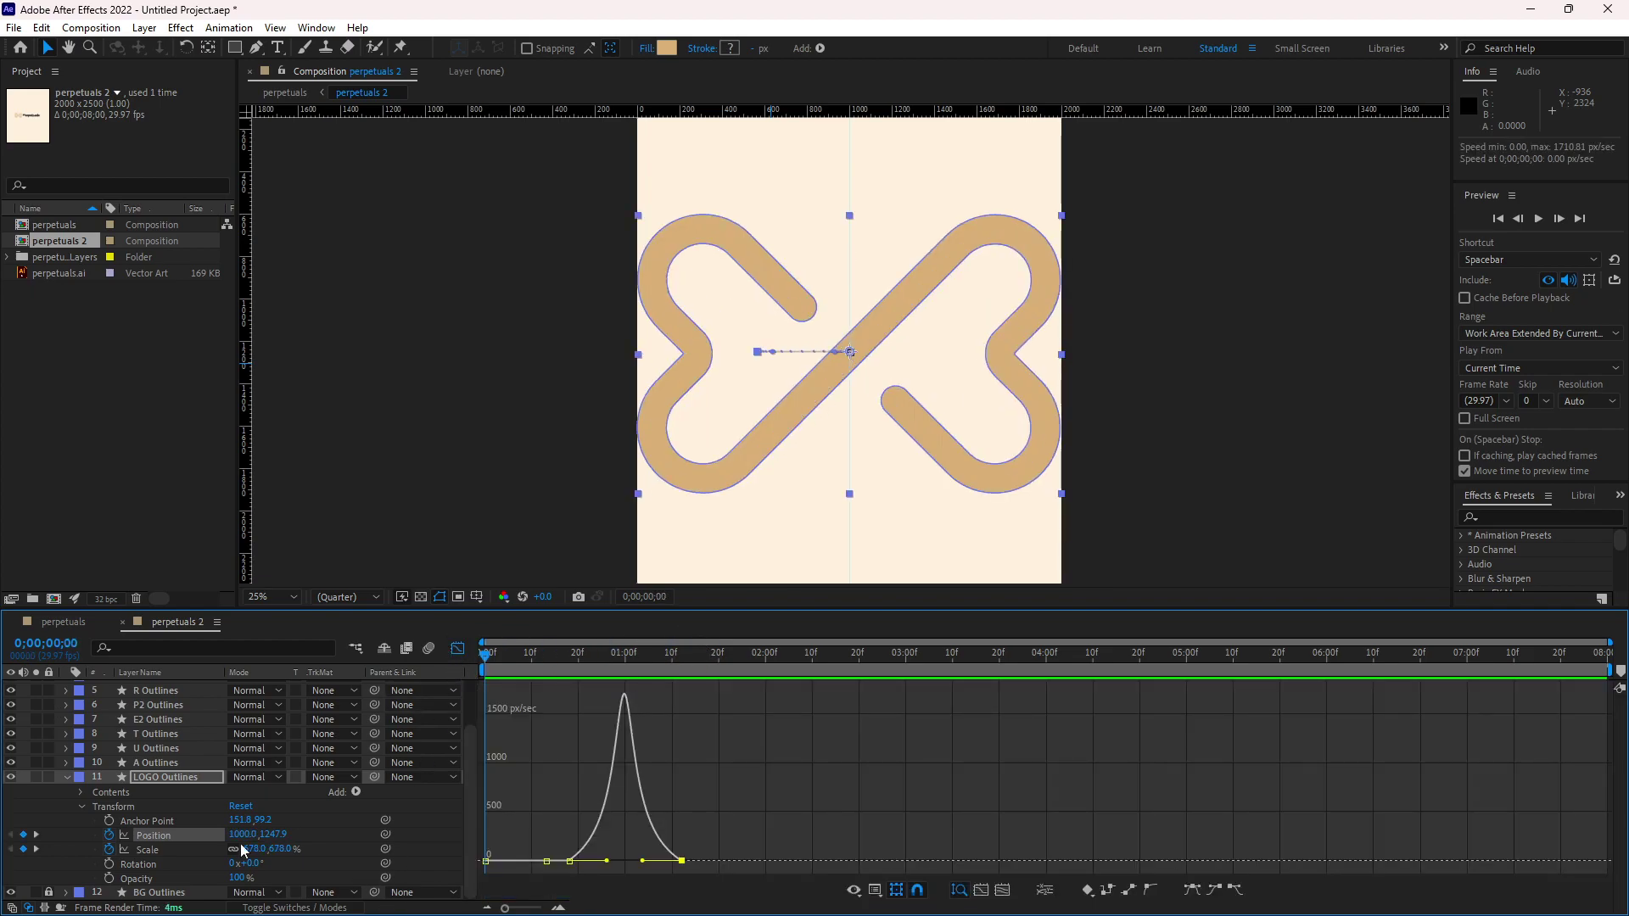
{"action": "left_click", "coordinate": [154, 850]}
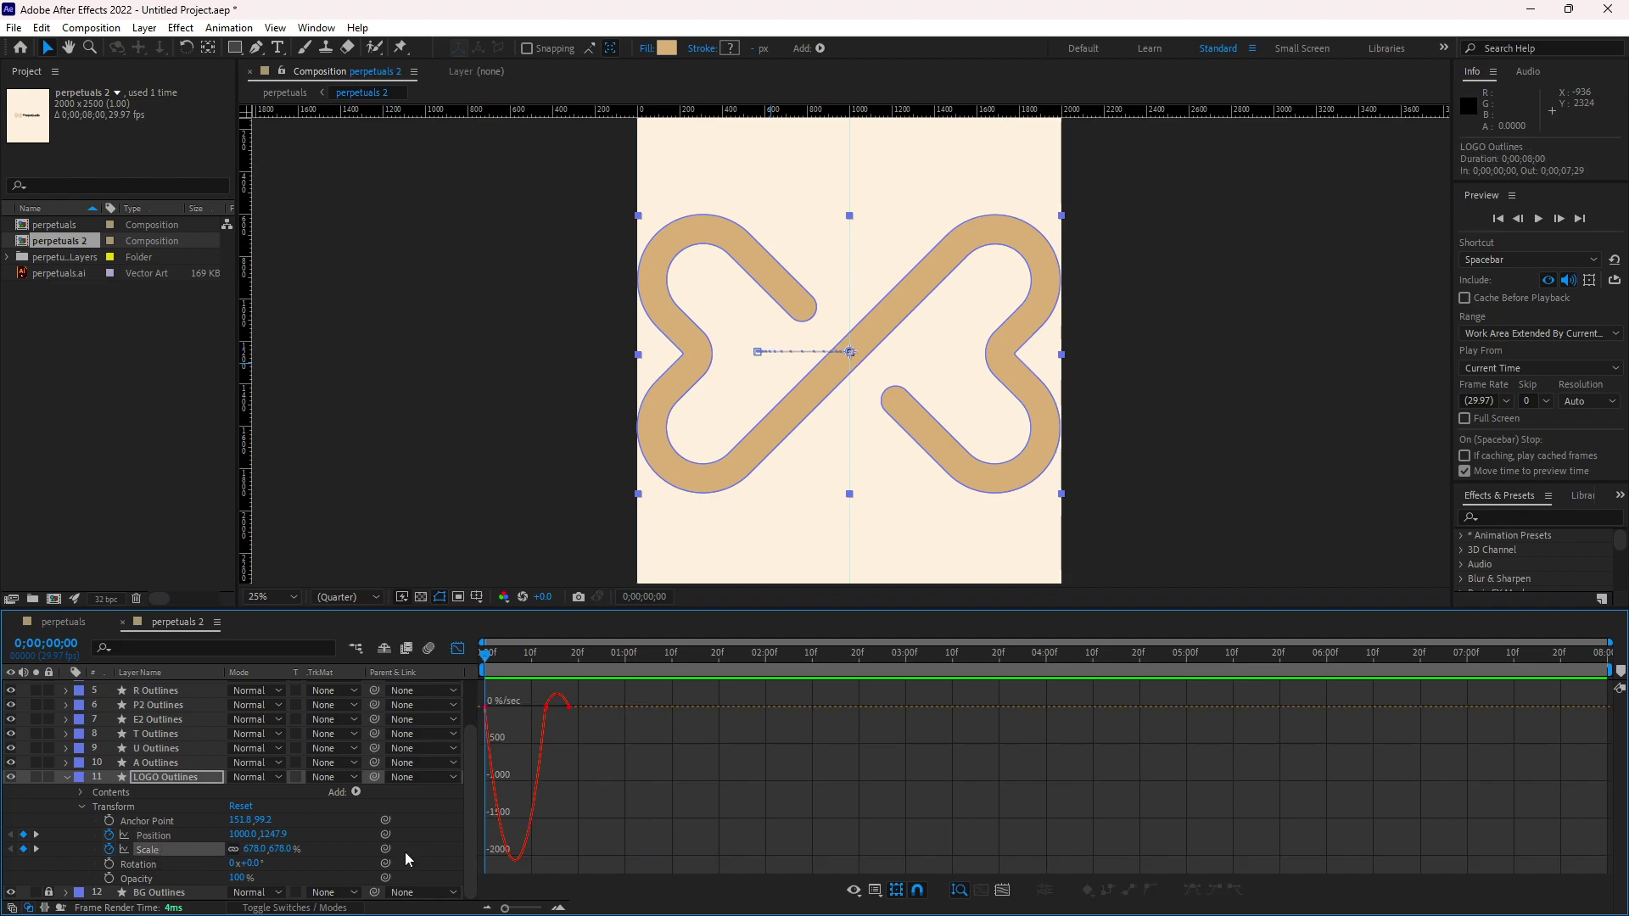
{"action": "double_click", "coordinate": [492, 712]}
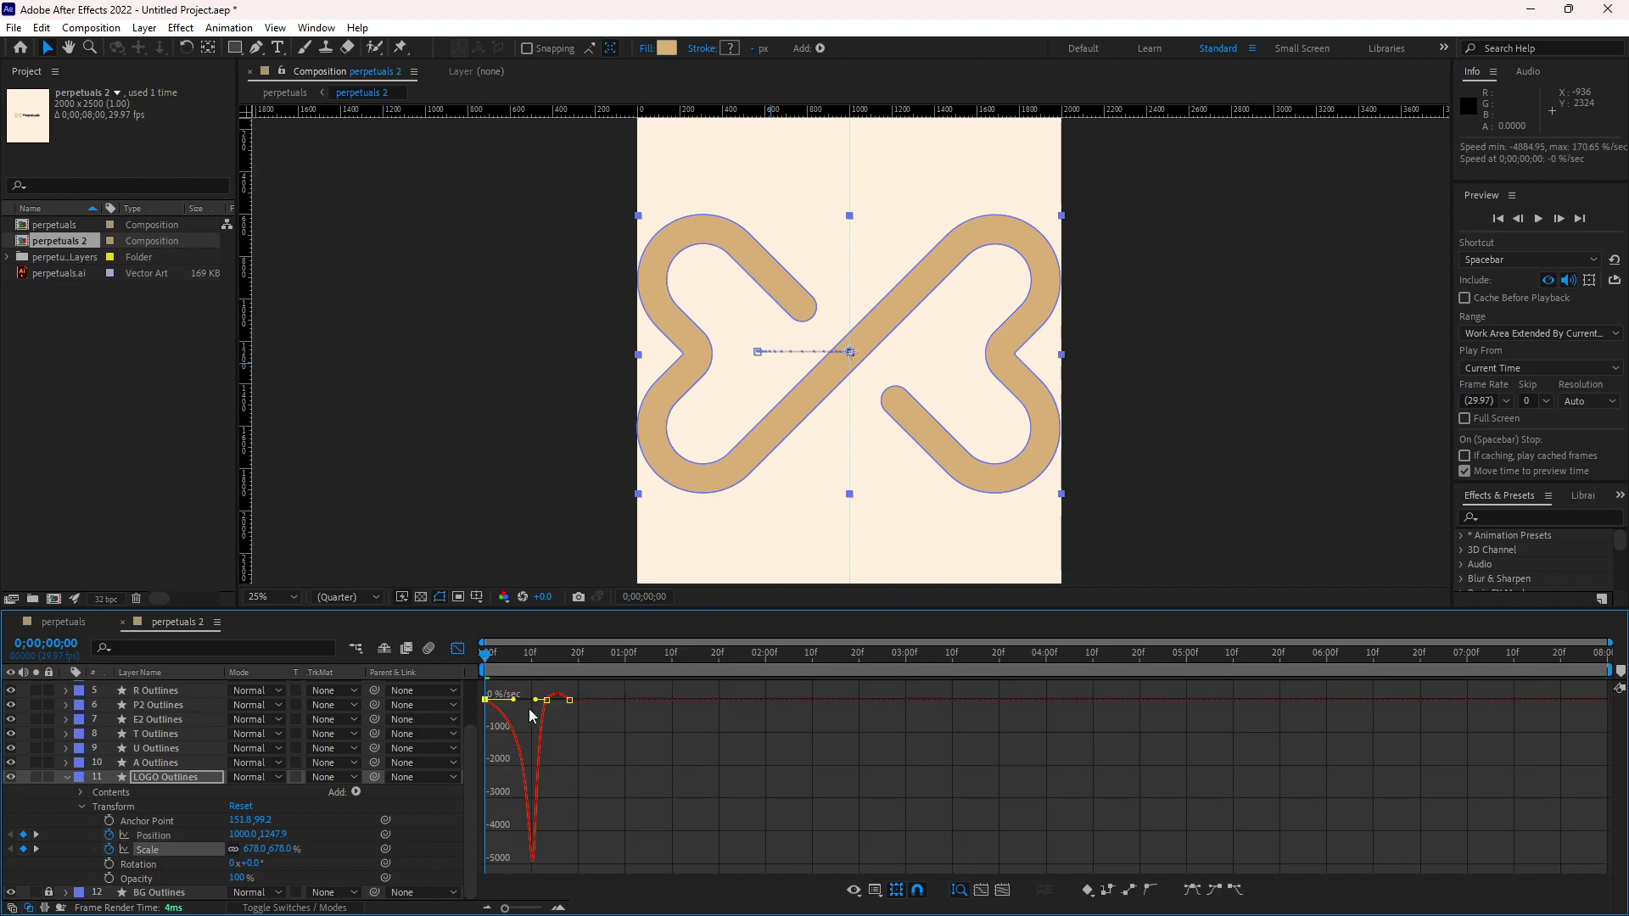
{"action": "left_click_drag", "start_coordinate": [536, 700], "coordinate": [556, 701]}
{"action": "key", "text": "space"}
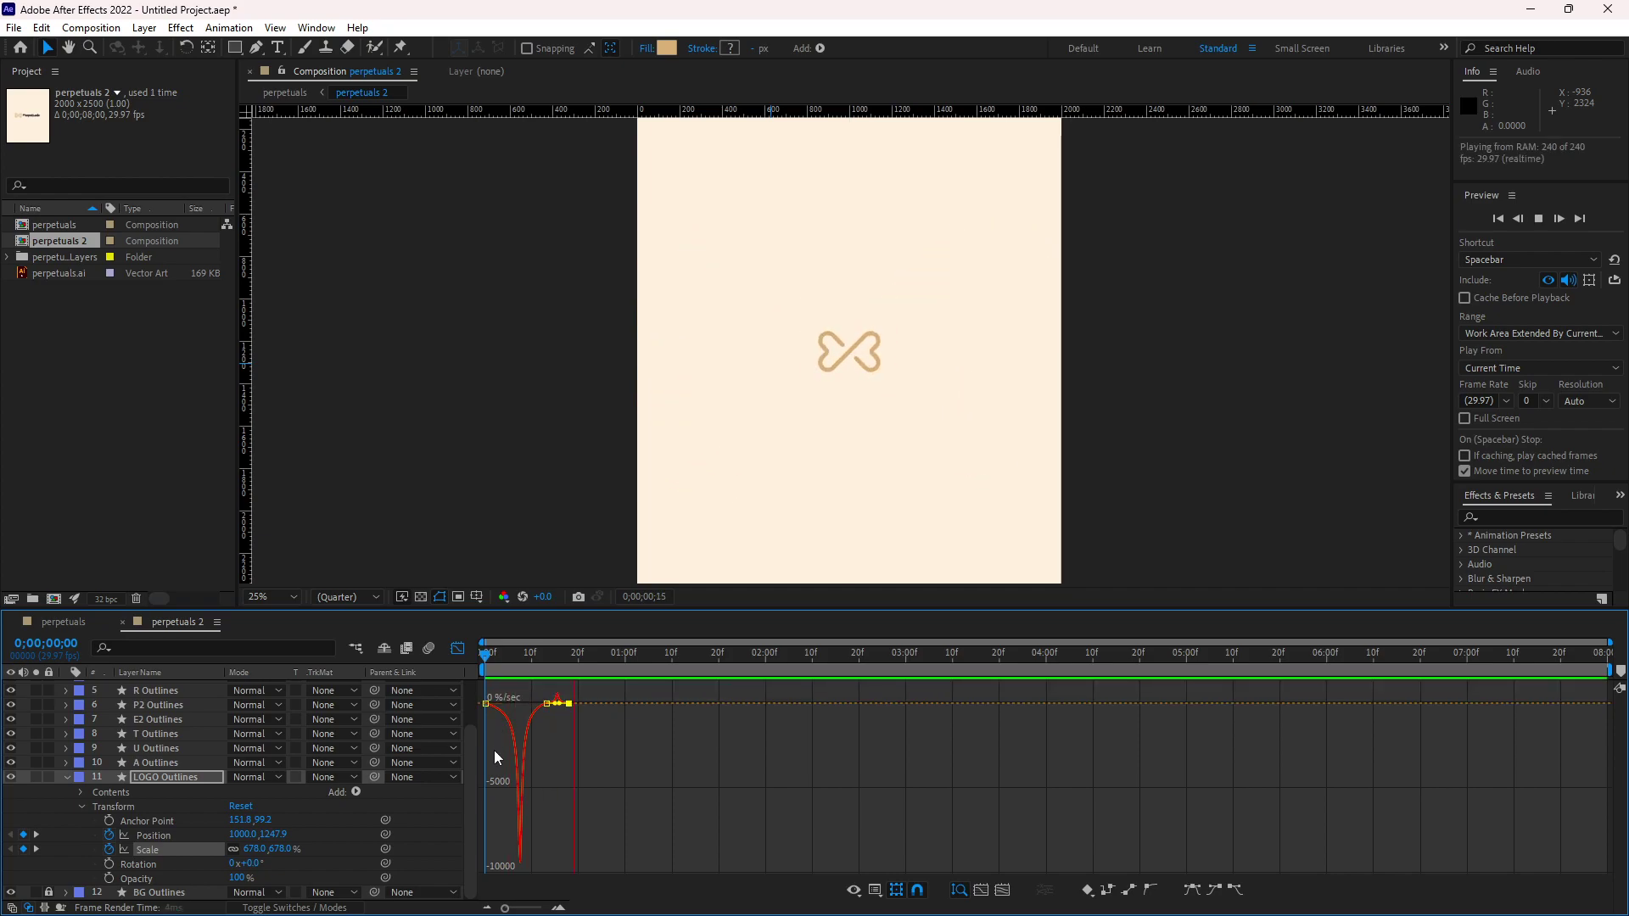
{"action": "key", "text": "space"}
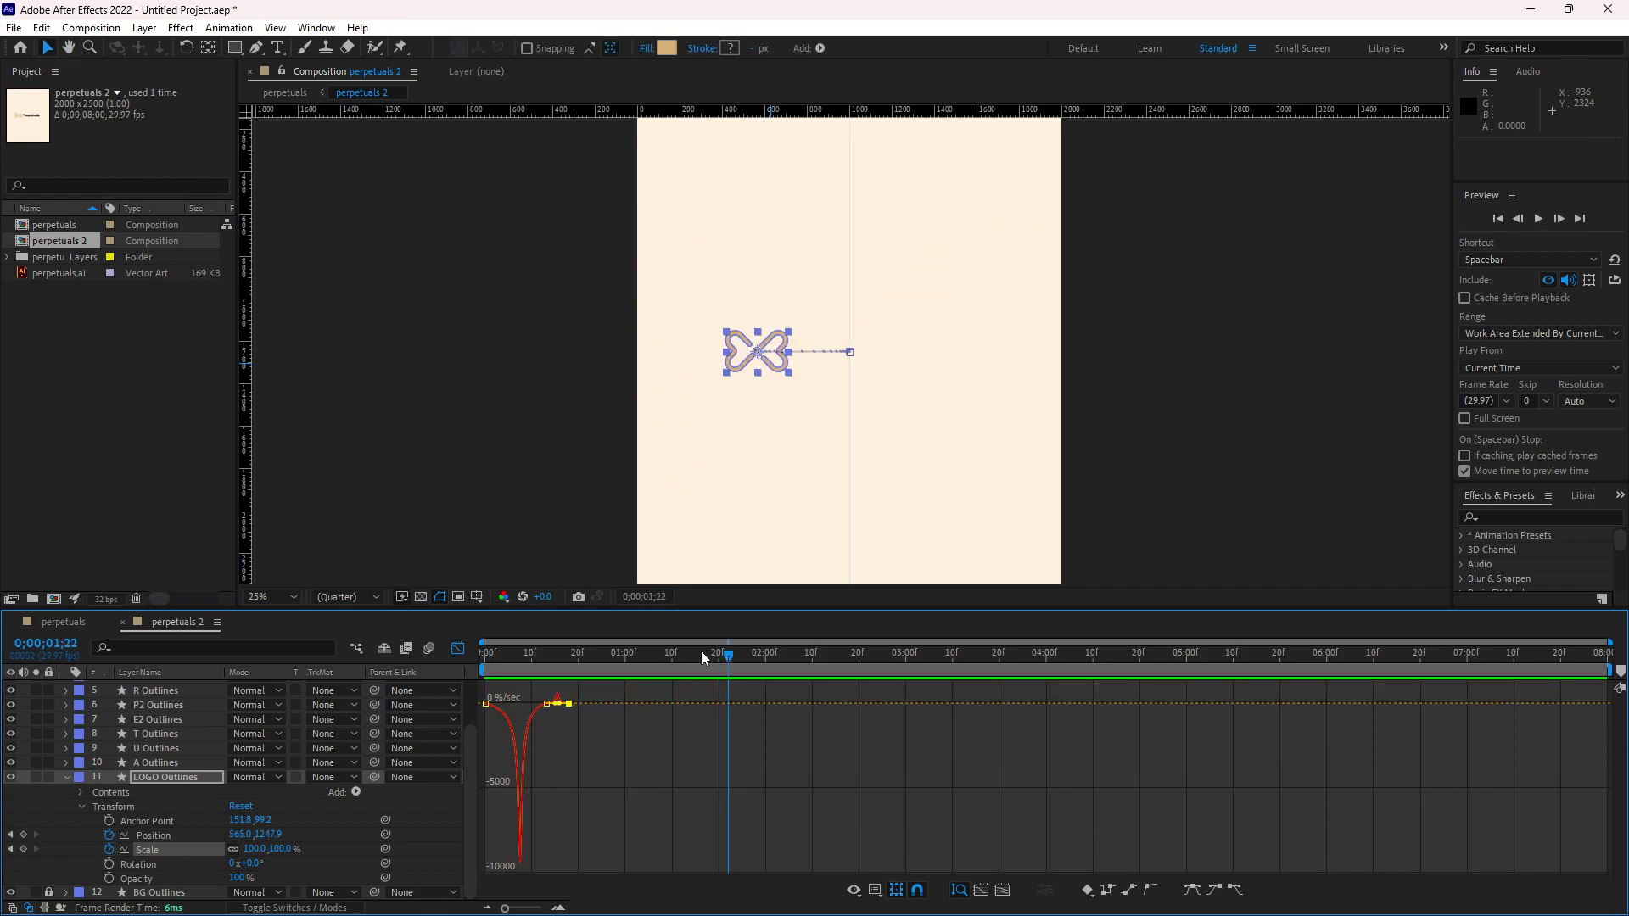
Step: Delay the last Position keyframe of LOGO Outlines by about three frames and replay the animation from the start
{"action": "left_click_drag", "start_coordinate": [712, 652], "coordinate": [475, 652]}
{"action": "left_click", "coordinate": [457, 649]}
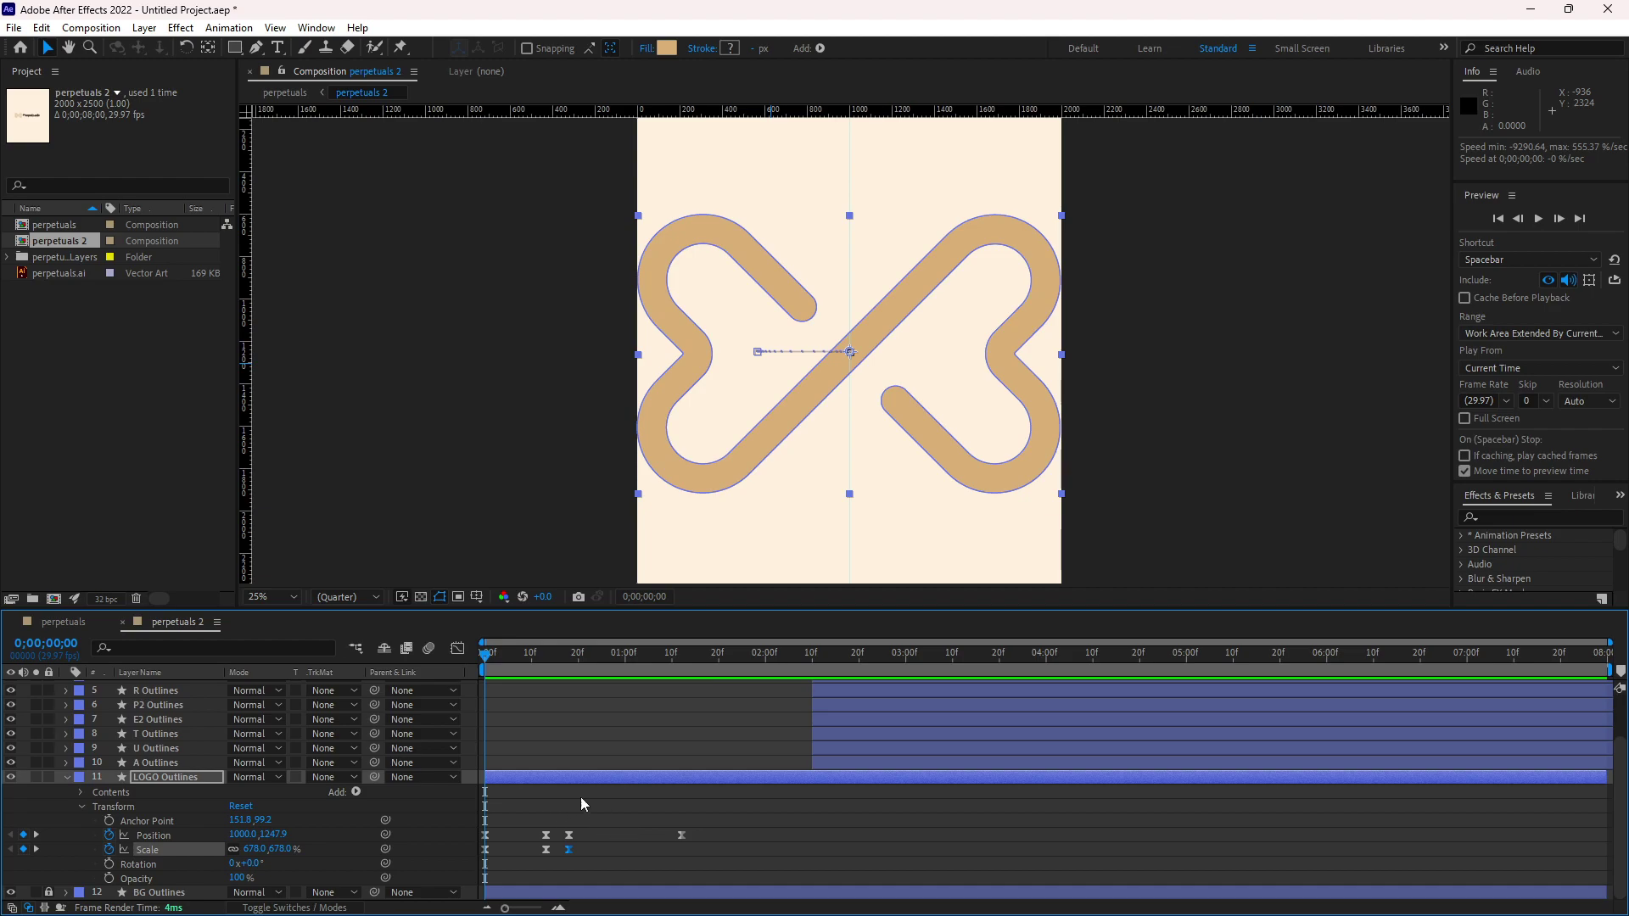
{"action": "mouse_move", "coordinate": [704, 822]}
{"action": "left_mouse_down"}
{"action": "mouse_move", "coordinate": [655, 846]}
{"action": "mouse_move", "coordinate": [697, 834]}
{"action": "left_mouse_up"}
{"action": "key", "text": "space"}
{"action": "key", "text": "space"}
{"action": "mouse_move", "coordinate": [711, 823]}
{"action": "left_mouse_down"}
{"action": "mouse_move", "coordinate": [681, 842]}
{"action": "mouse_move", "coordinate": [696, 842]}
{"action": "left_mouse_up"}
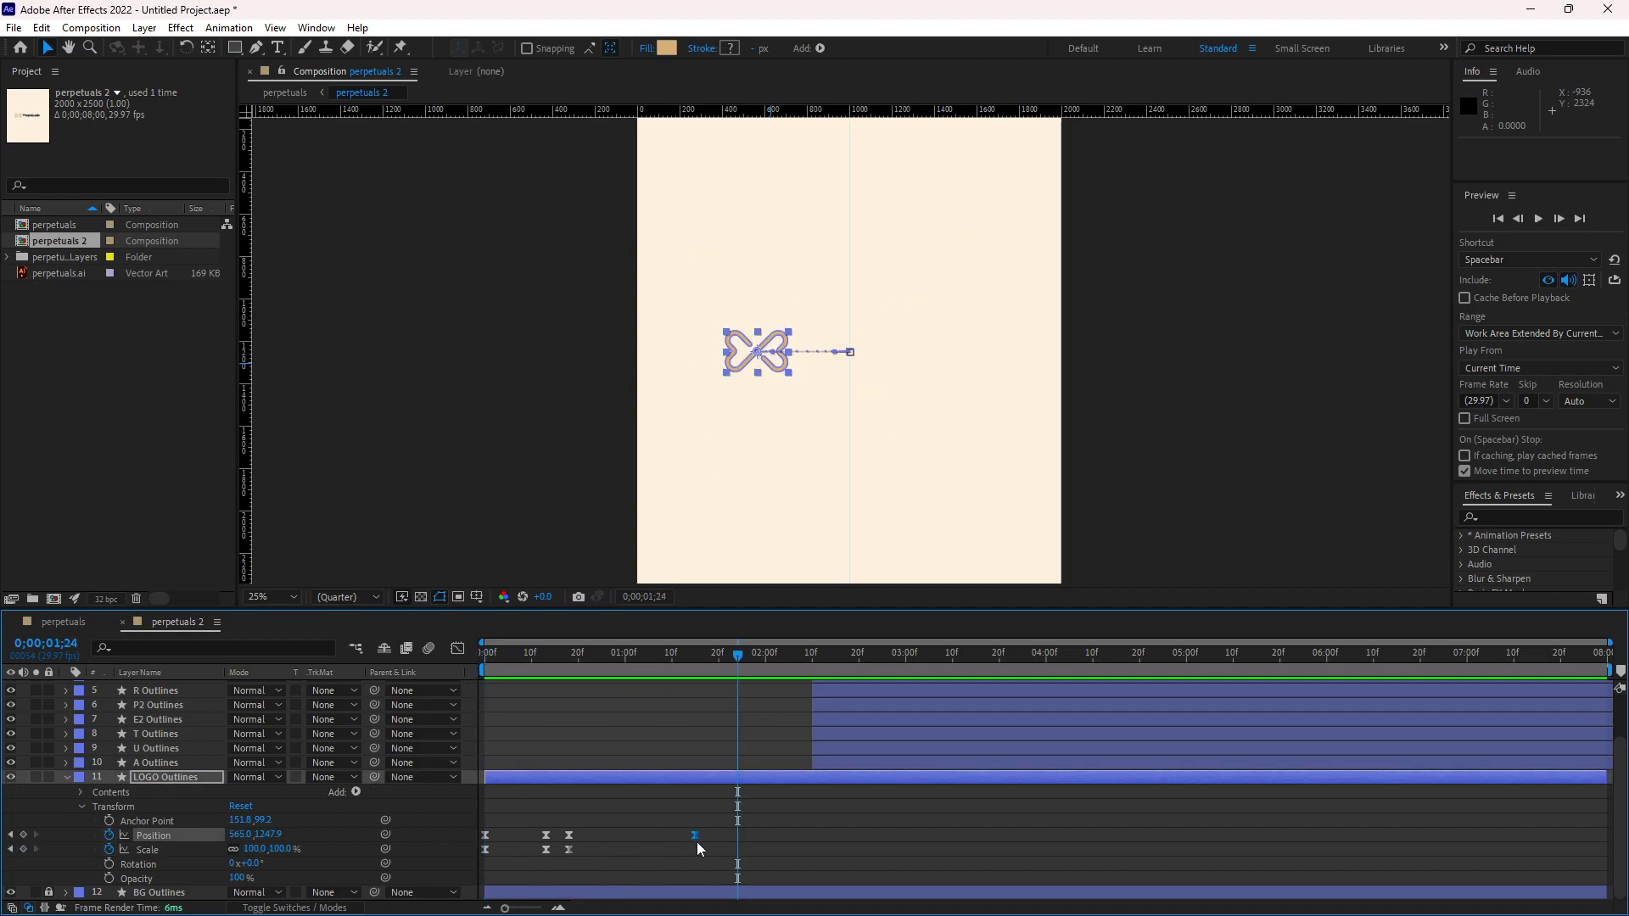
{"action": "left_click_drag", "start_coordinate": [737, 659], "coordinate": [404, 684]}
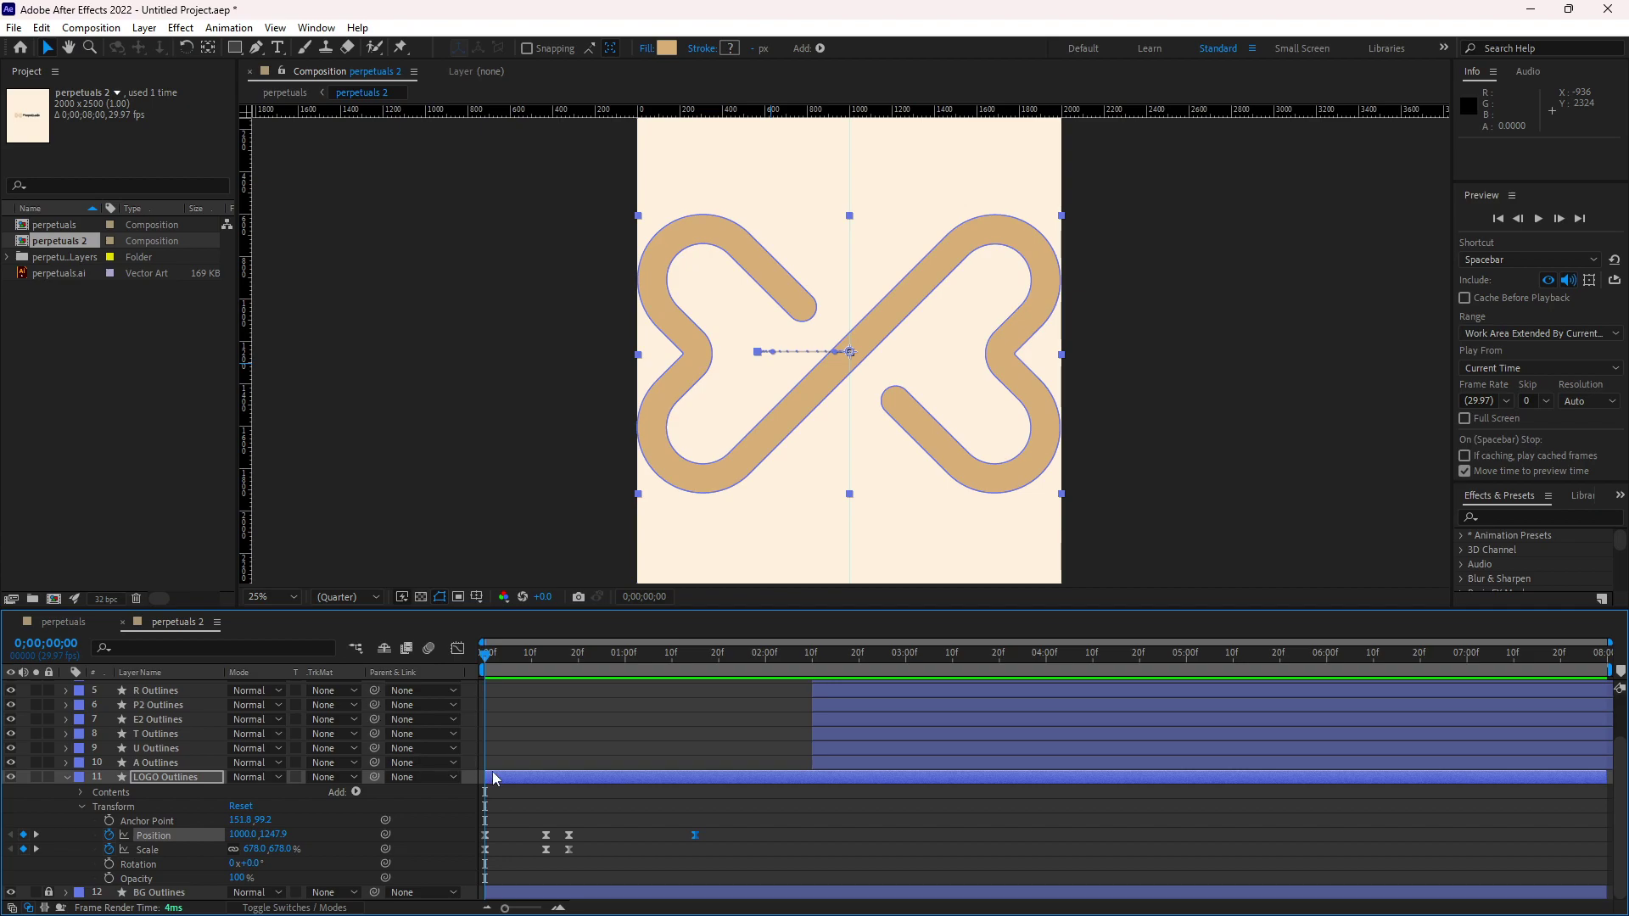
{"action": "key", "text": "space"}
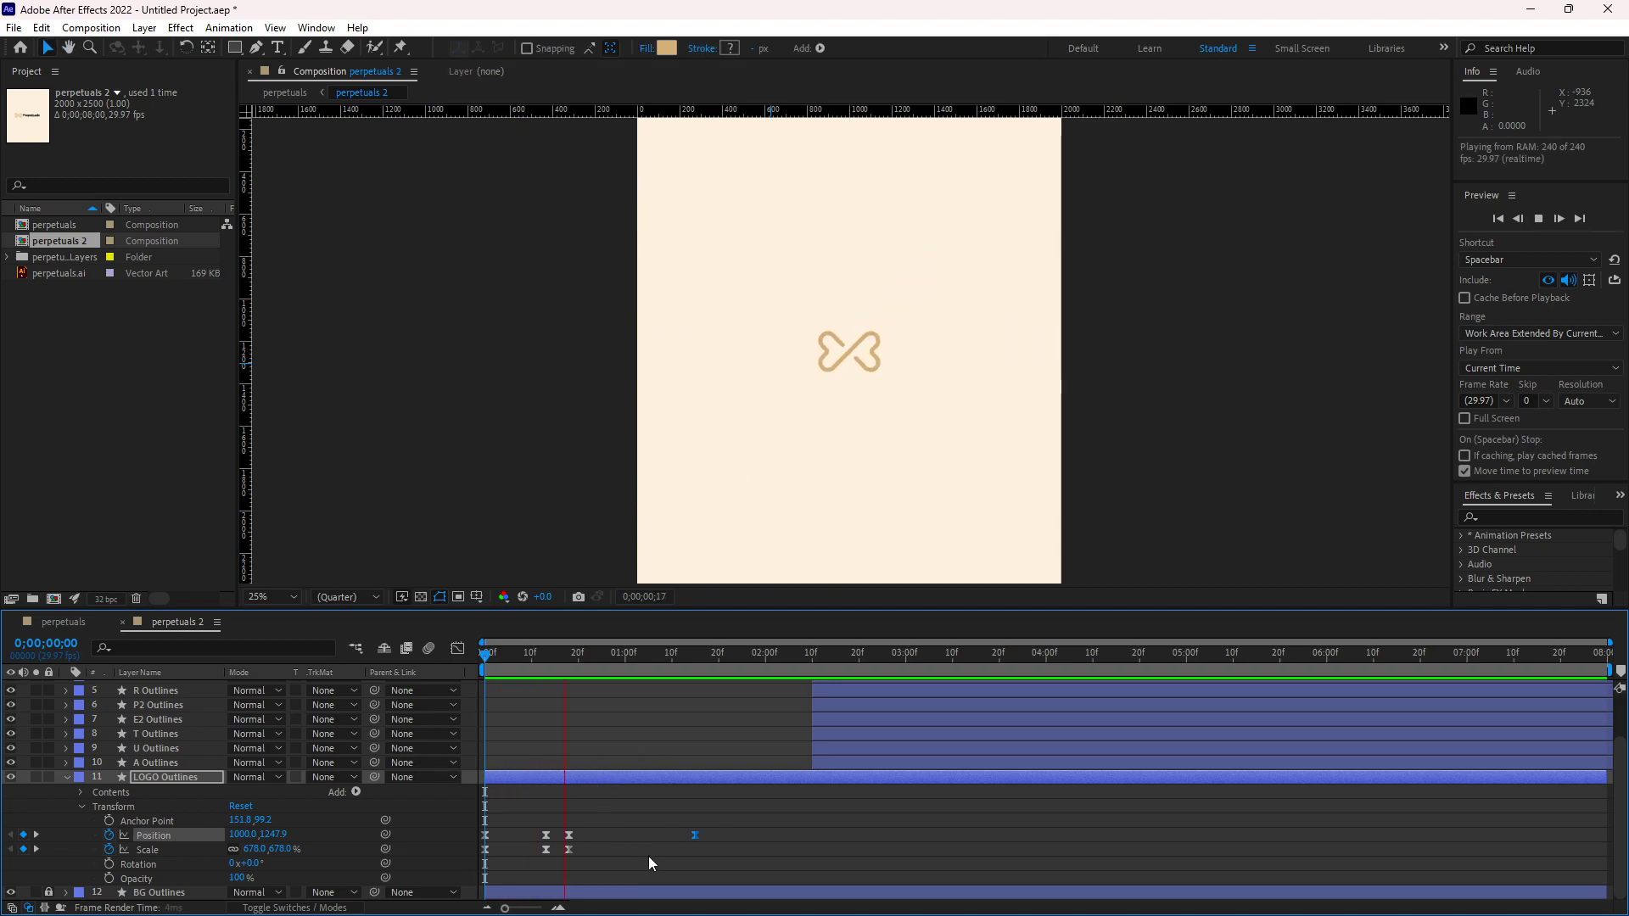
{"action": "key", "text": "space"}
Step: Shift the third Position and Scale keyframes of LOGO Outlines to 0;00;00;19 and preview the animation
{"action": "left_click_drag", "start_coordinate": [585, 830], "coordinate": [558, 859]}
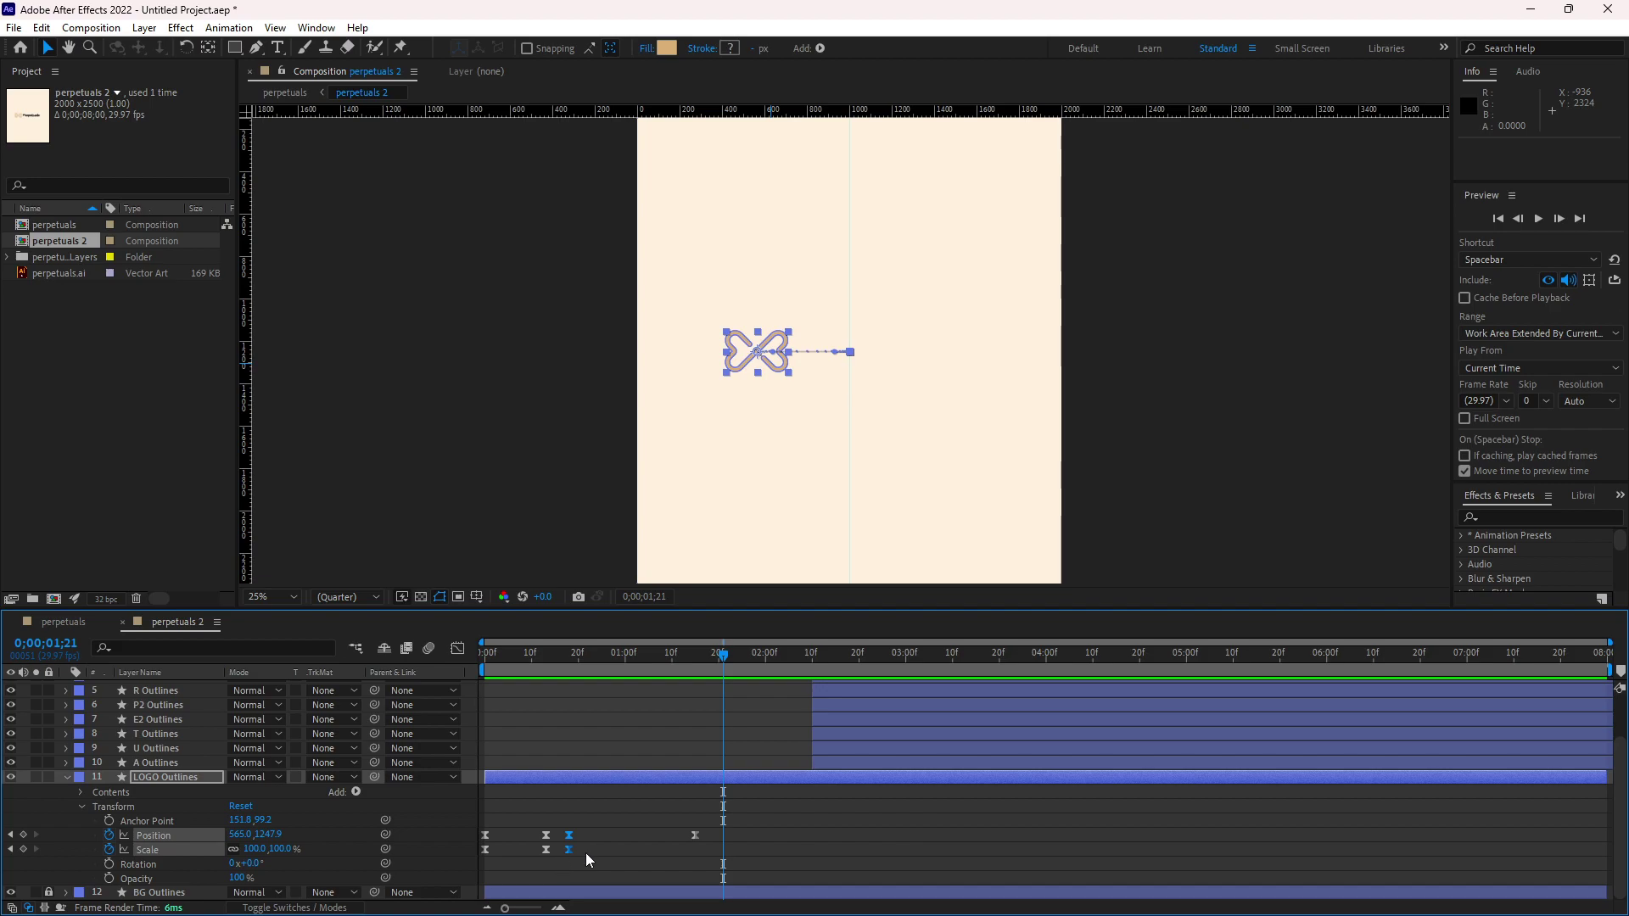
{"action": "left_click_drag", "start_coordinate": [569, 853], "coordinate": [575, 852]}
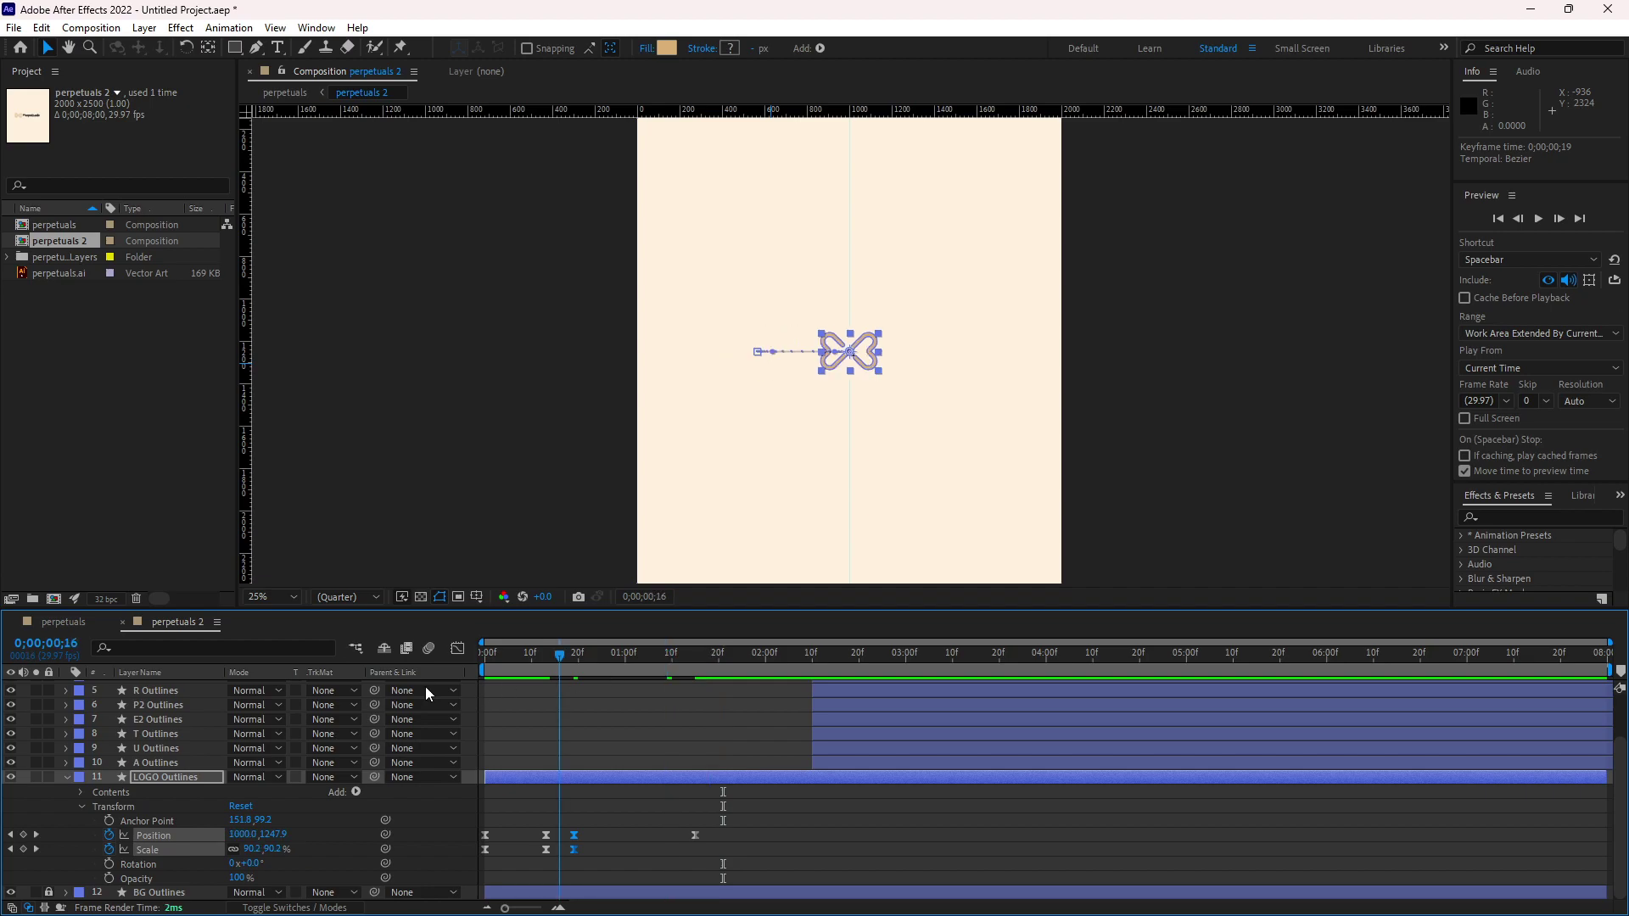
{"action": "key", "text": "Home"}
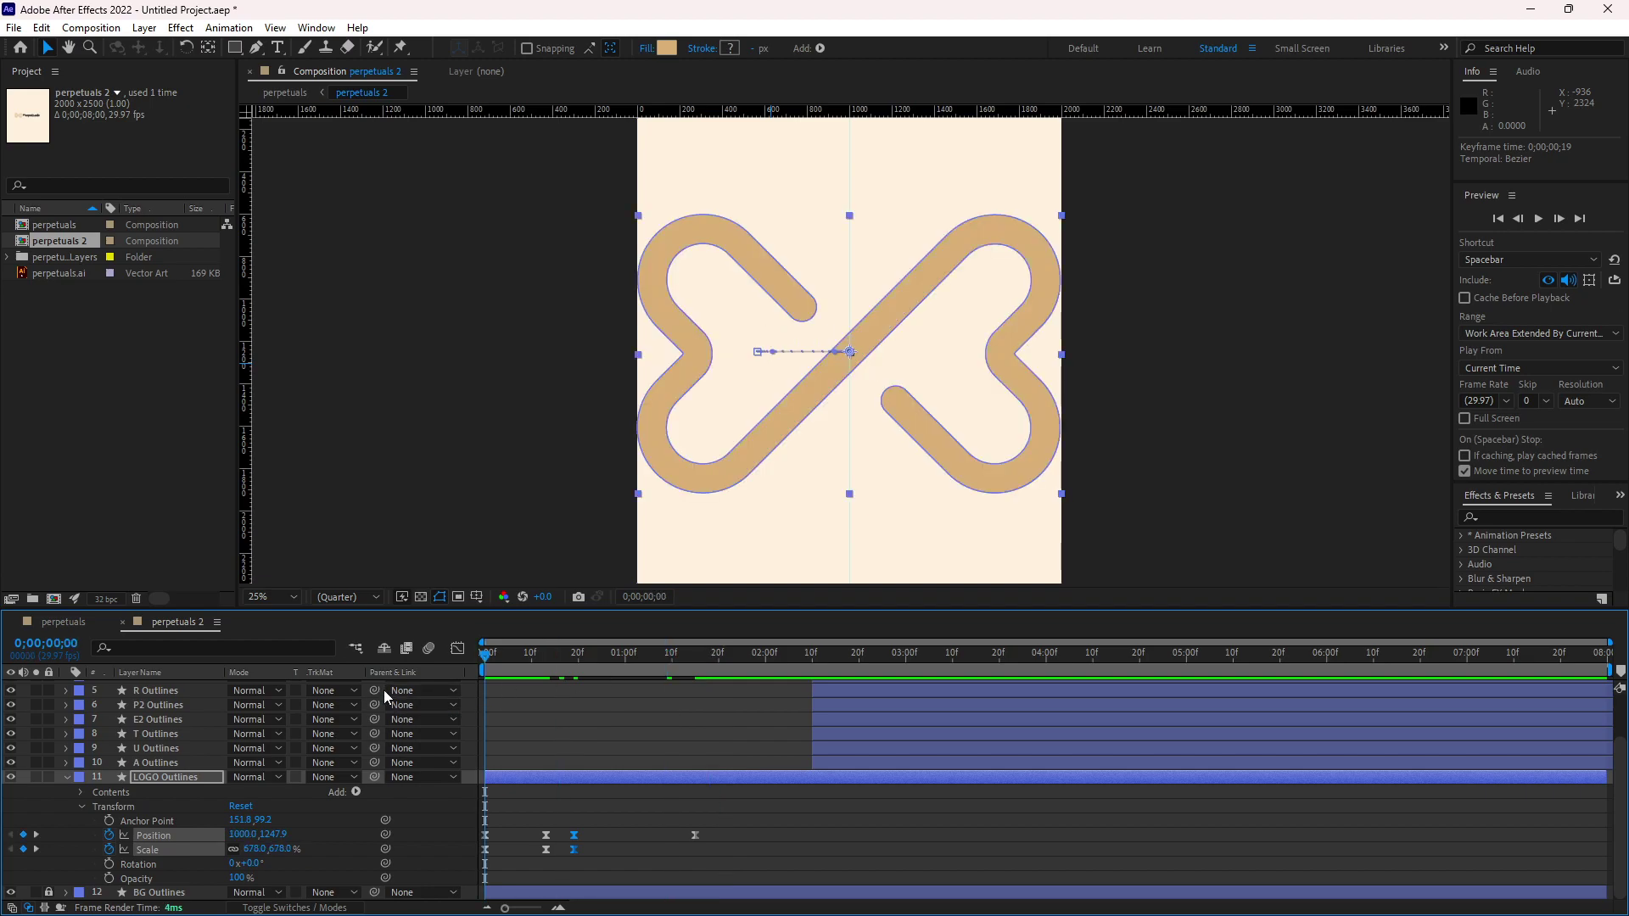
{"action": "key", "text": "space"}
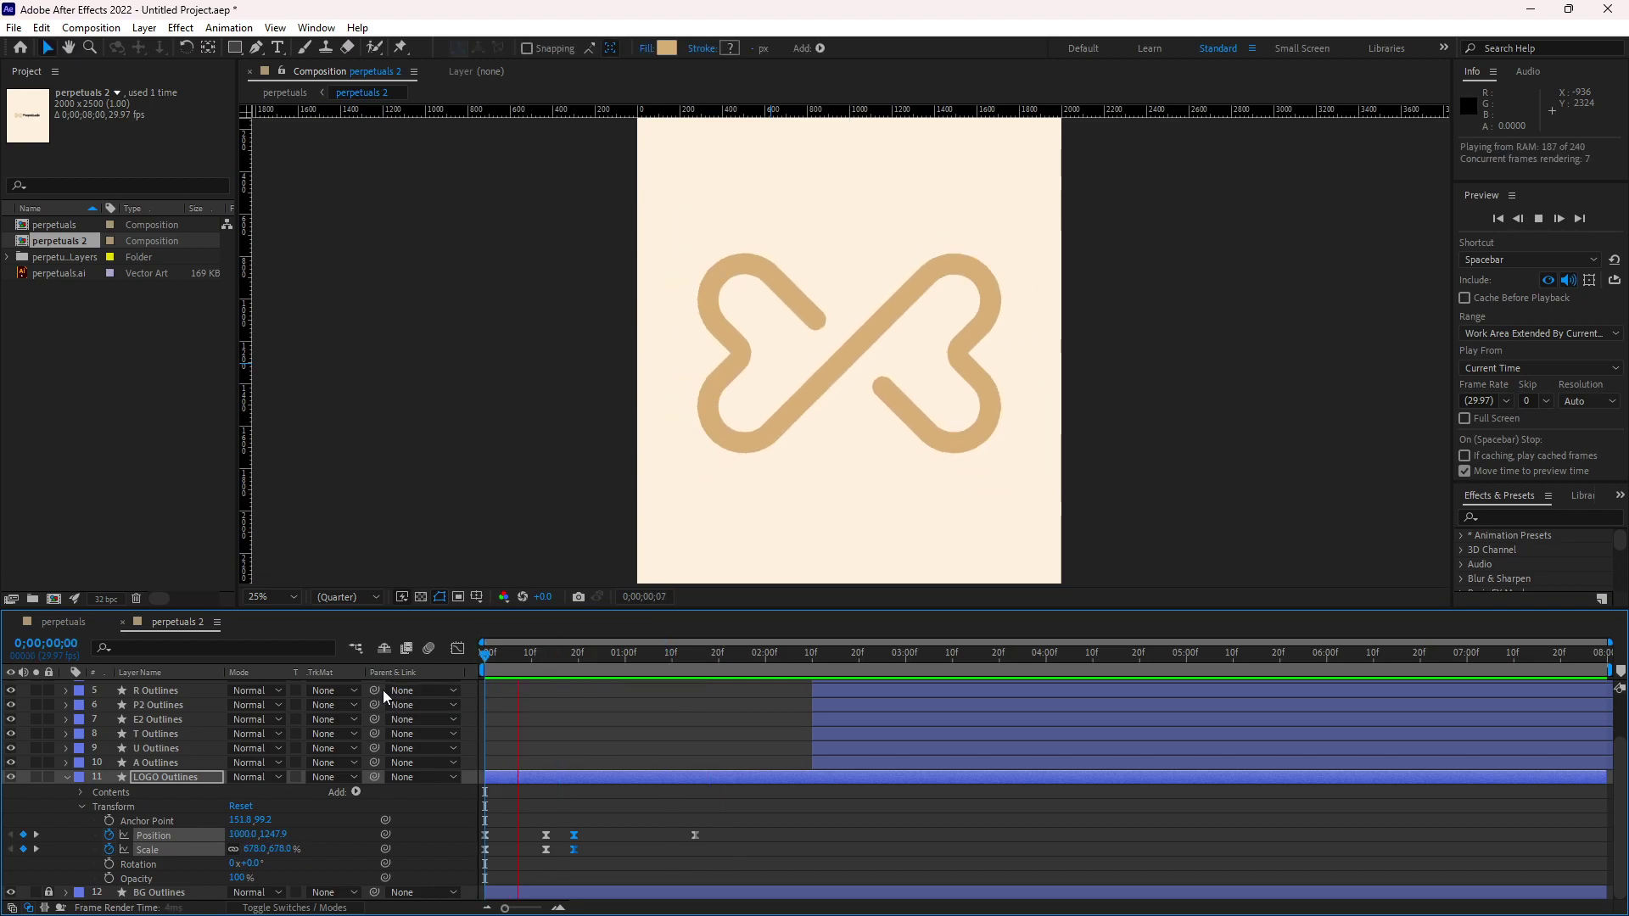
{"action": "key", "text": "space"}
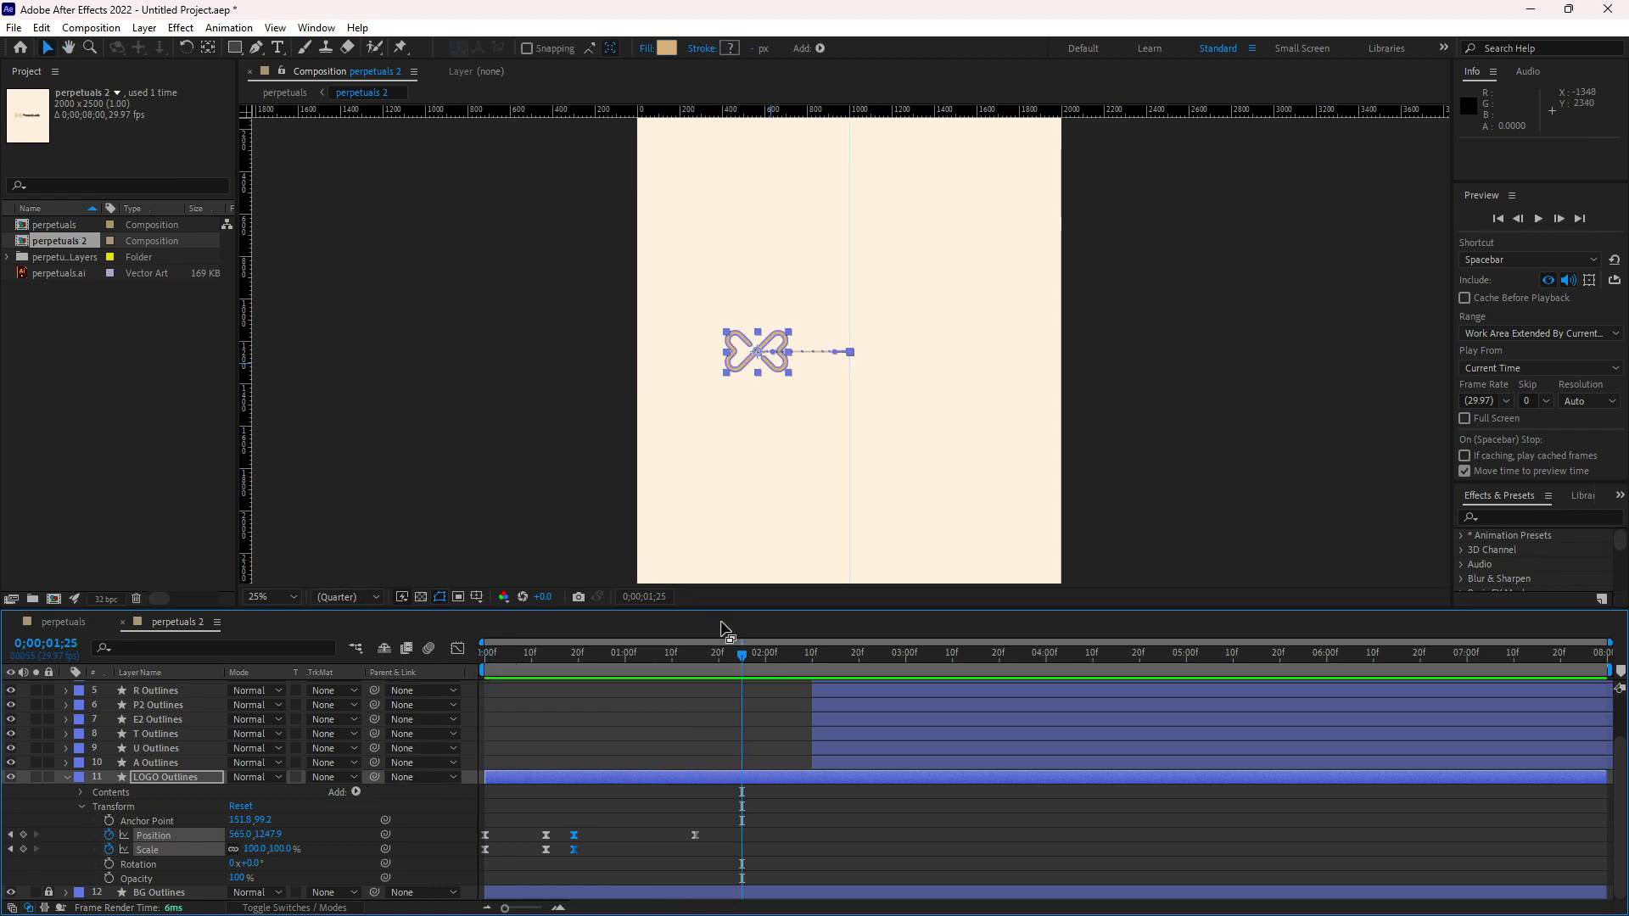
{"action": "key", "text": "Home"}
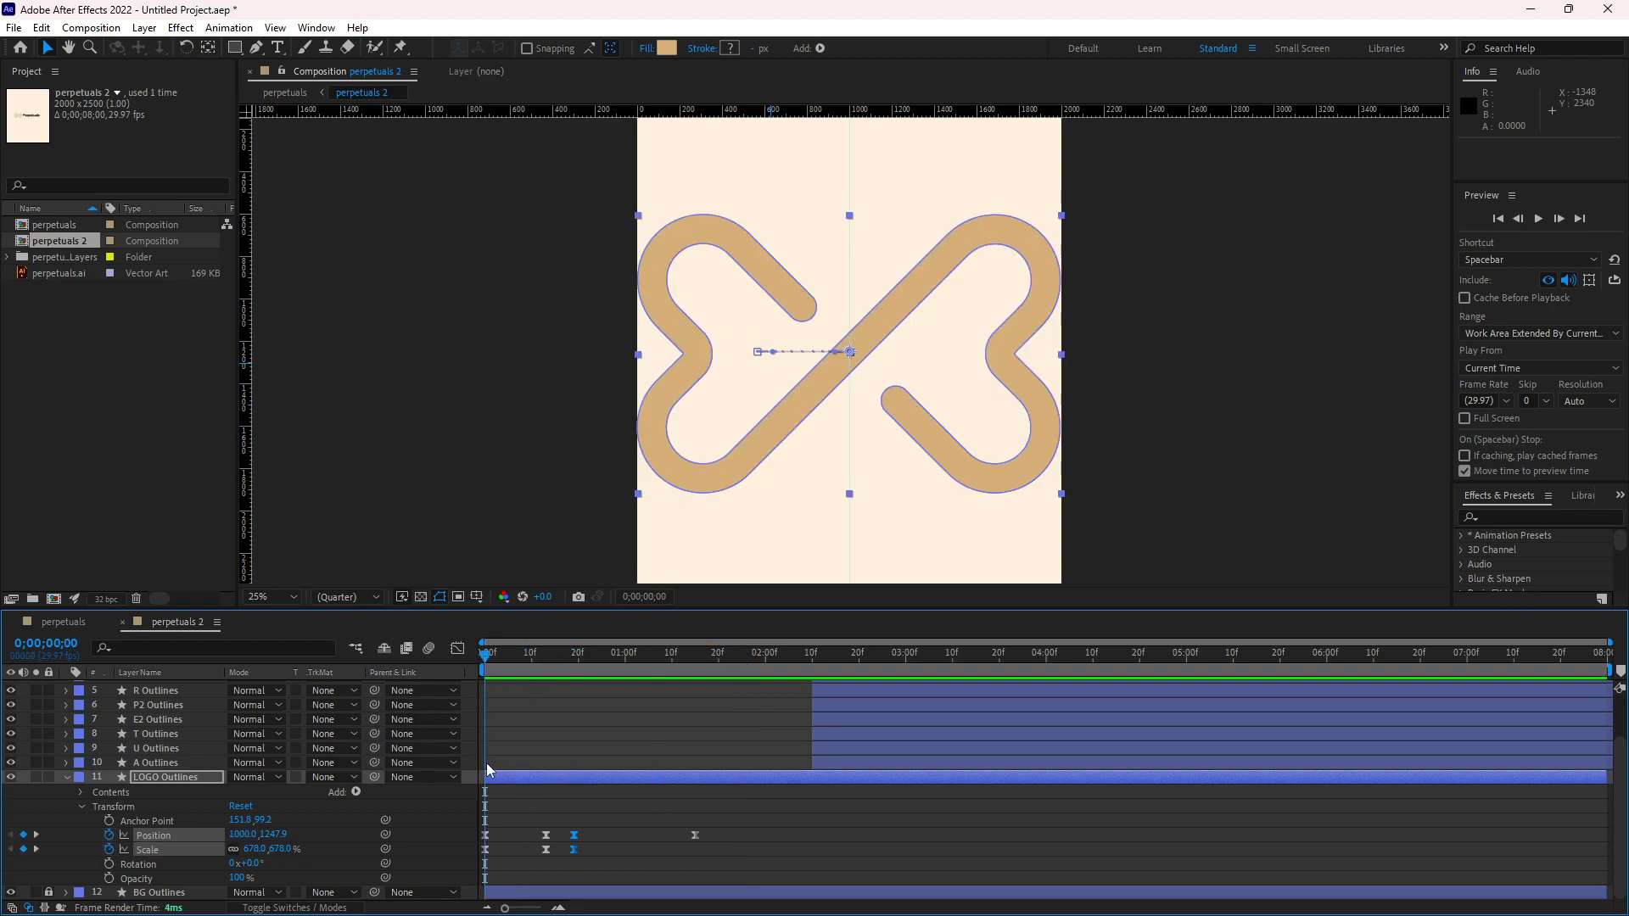
{"action": "key", "text": "space"}
{"action": "key", "text": "space"}
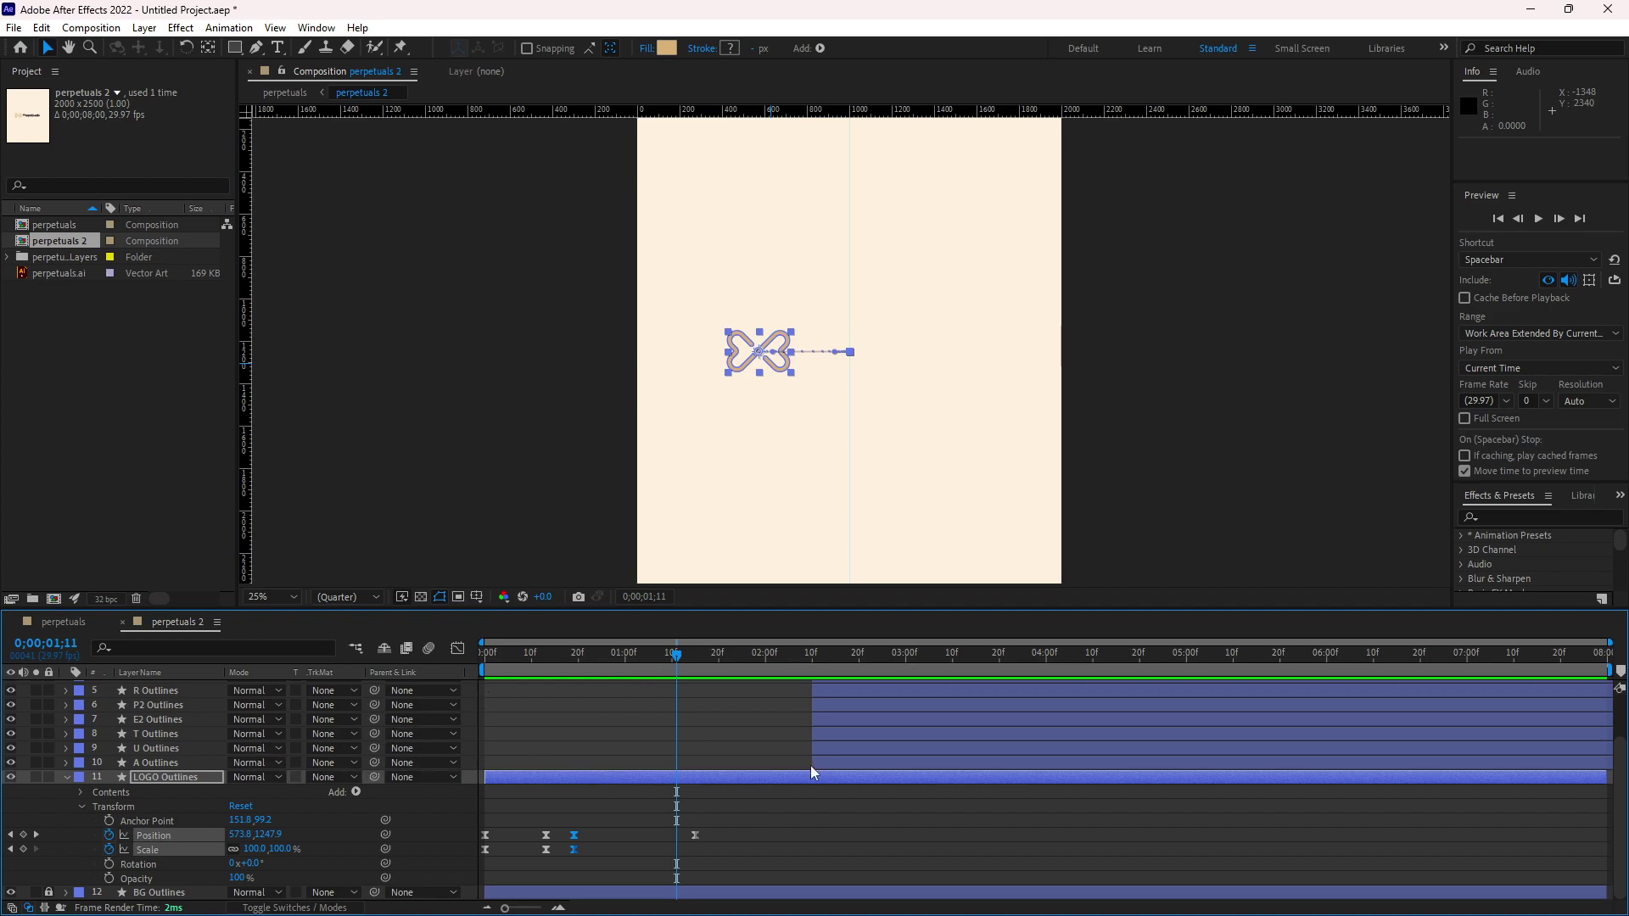
Step: Reorder the layers with LOGO Outlines first, followed by the letters P, E, R, P2, E2, T, U, A, I and S
{"action": "scroll", "coordinate": [803, 771], "scroll_direction": "up", "scroll_amount": 2}
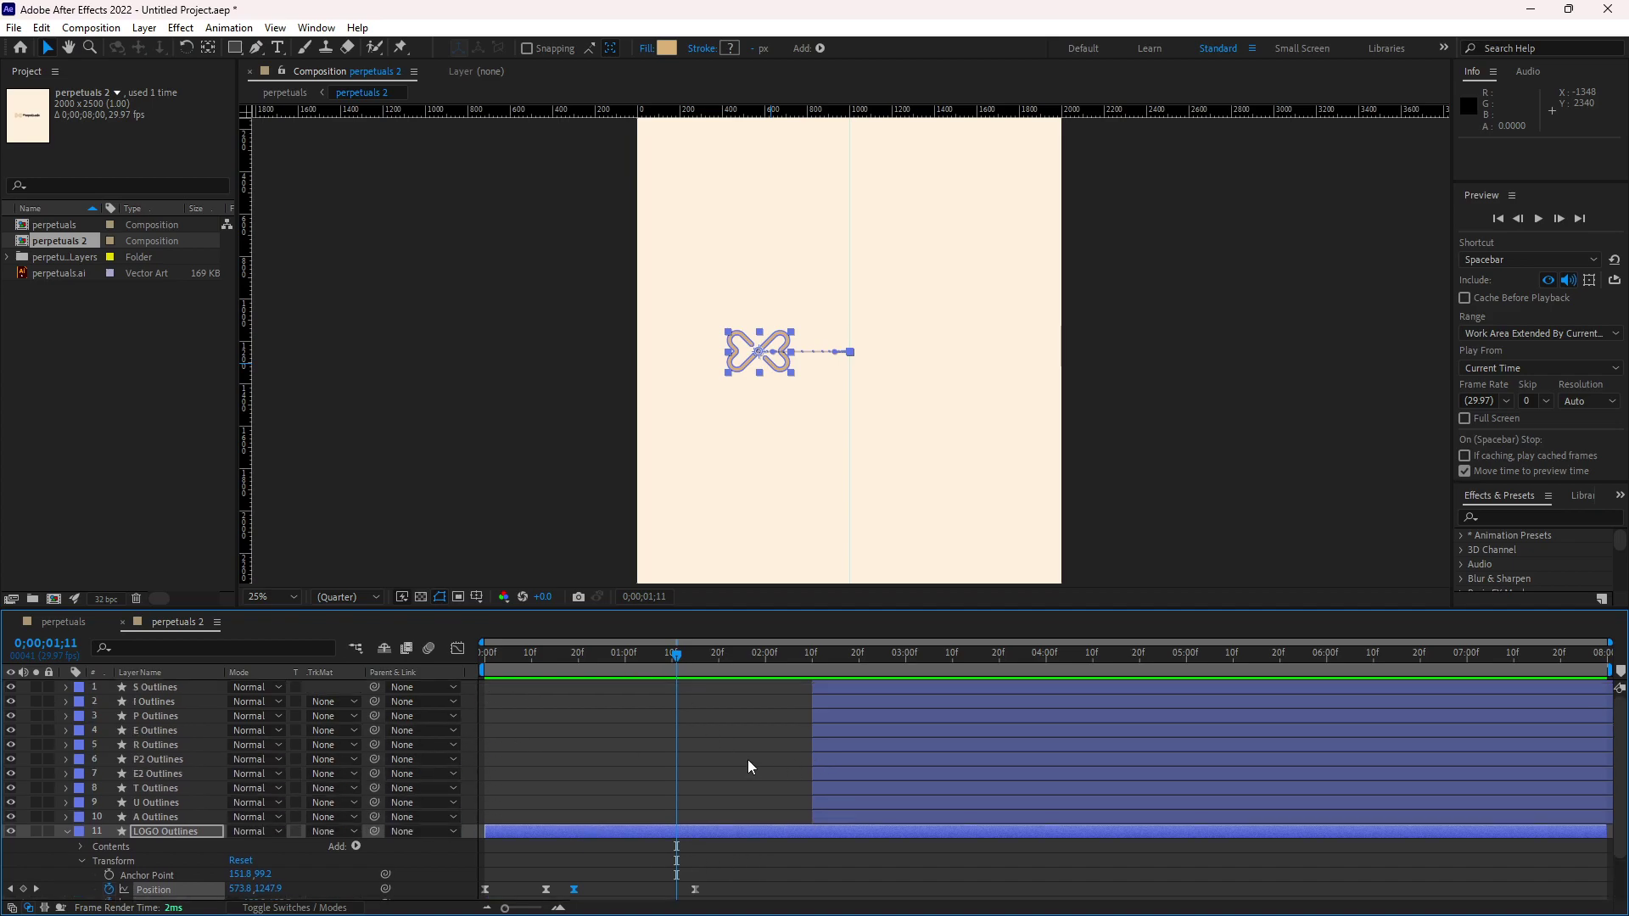
{"action": "left_click", "coordinate": [187, 689]}
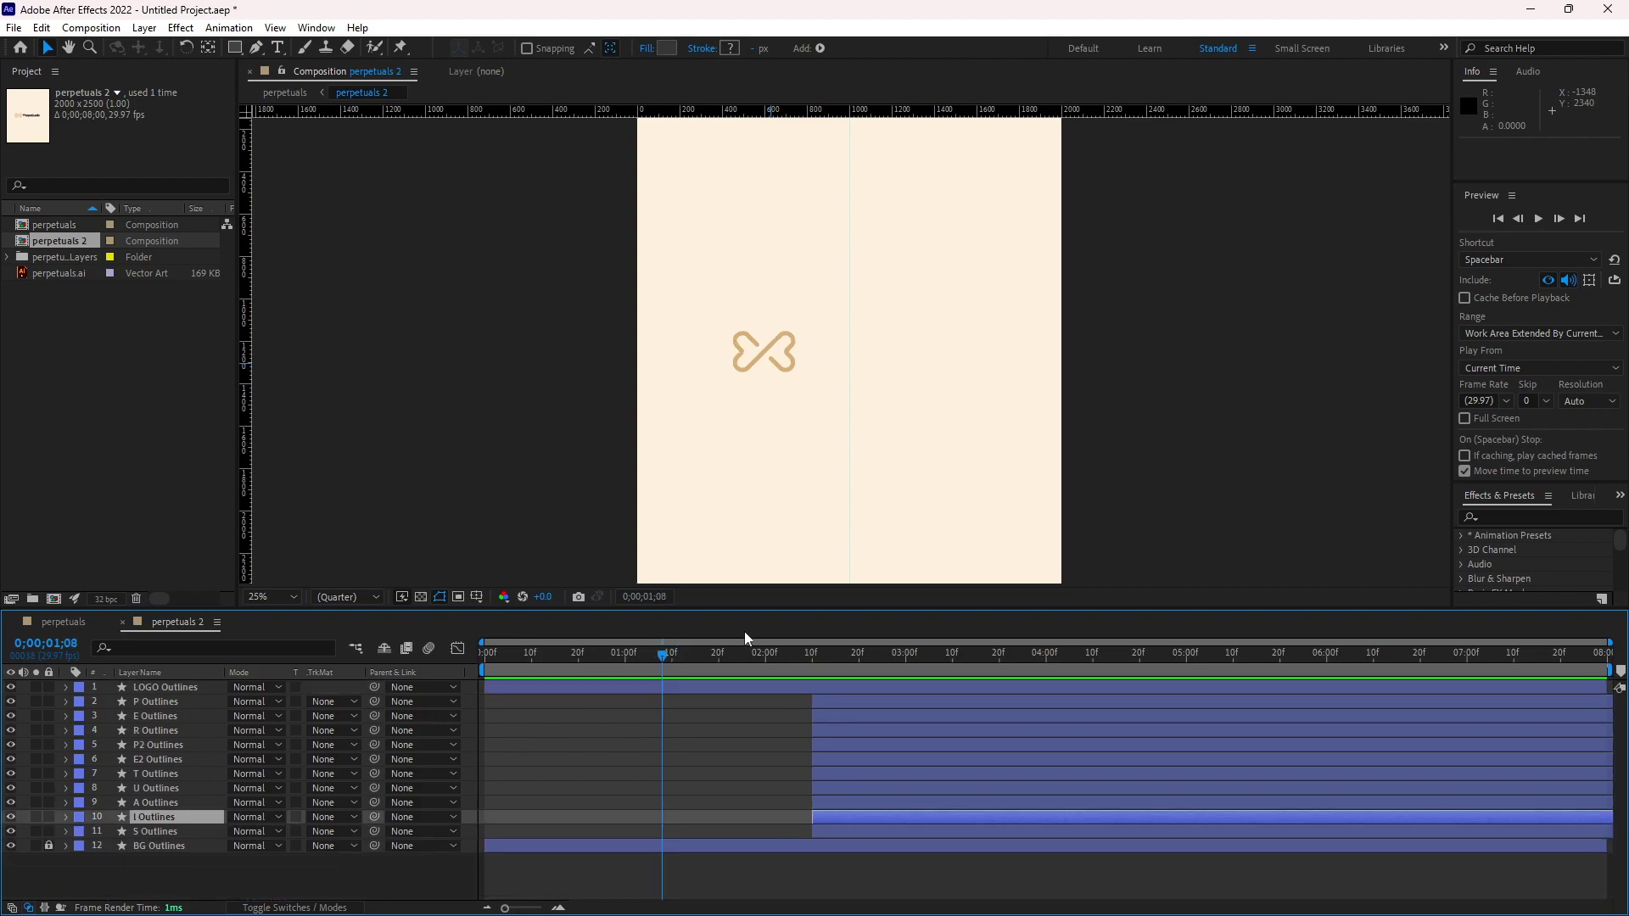
Step: Shift the P Outlines layer in time so it starts at 0;00;01;03, while the logo is moving across
{"action": "left_click_drag", "start_coordinate": [745, 631], "coordinate": [635, 609]}
{"action": "left_click_drag", "start_coordinate": [827, 699], "coordinate": [633, 644]}
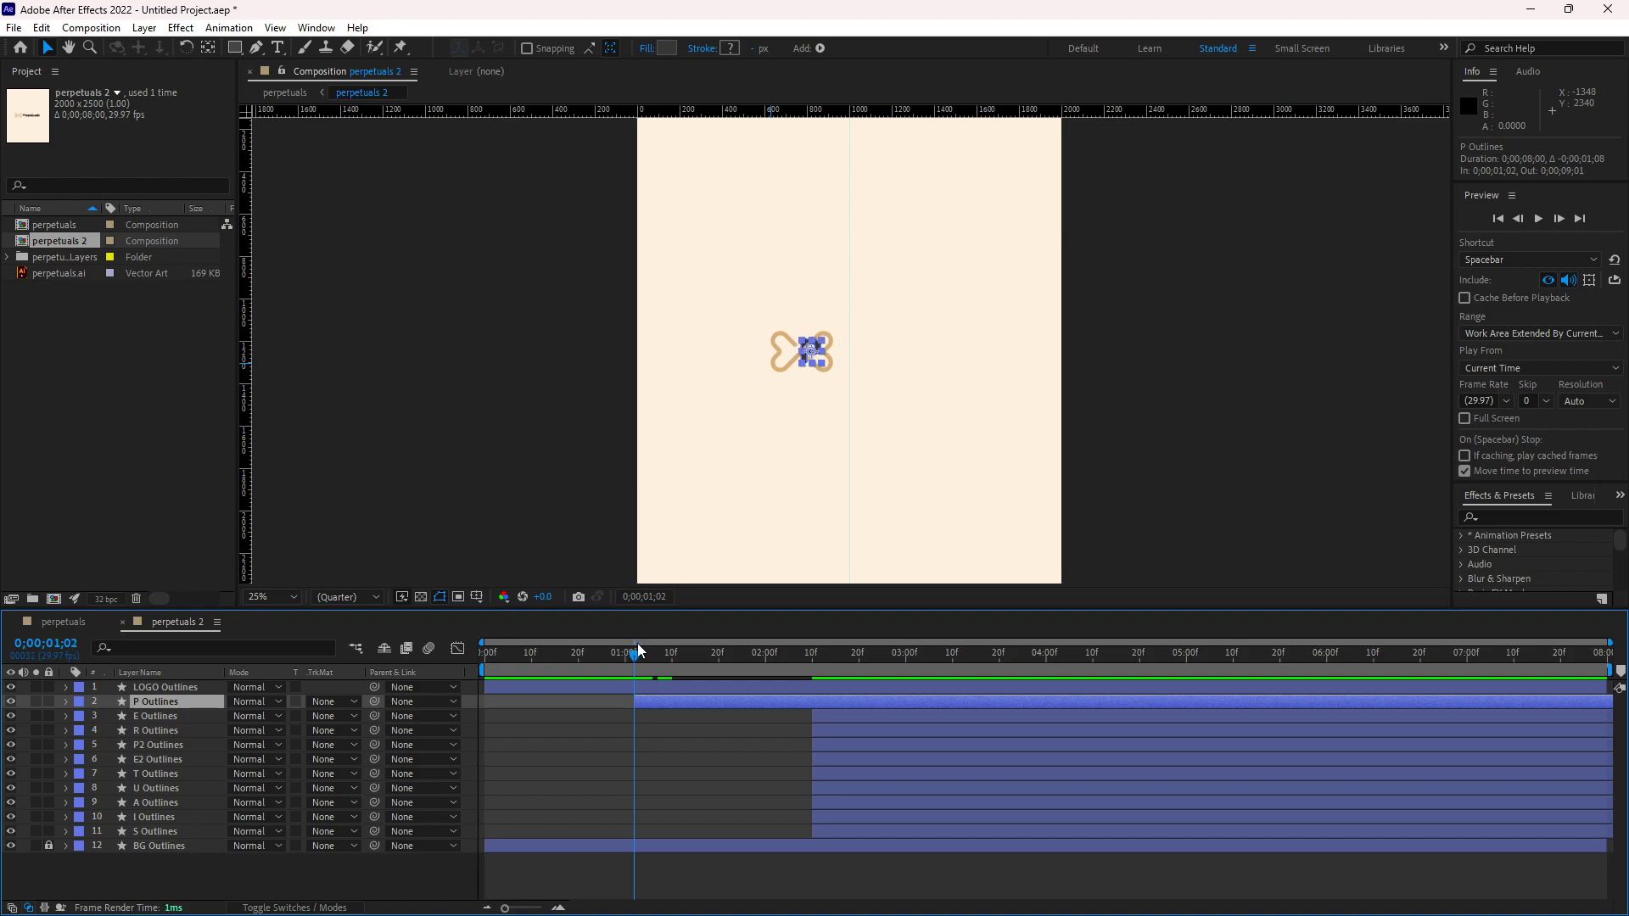
{"action": "scroll", "coordinate": [833, 356], "scroll_direction": "up", "scroll_amount": 4}
{"action": "scroll", "coordinate": [797, 475], "scroll_direction": "down", "scroll_amount": 1}
{"action": "scroll", "coordinate": [766, 580], "scroll_direction": "up", "scroll_amount": 1}
{"action": "left_click_drag", "start_coordinate": [636, 655], "coordinate": [661, 699]}
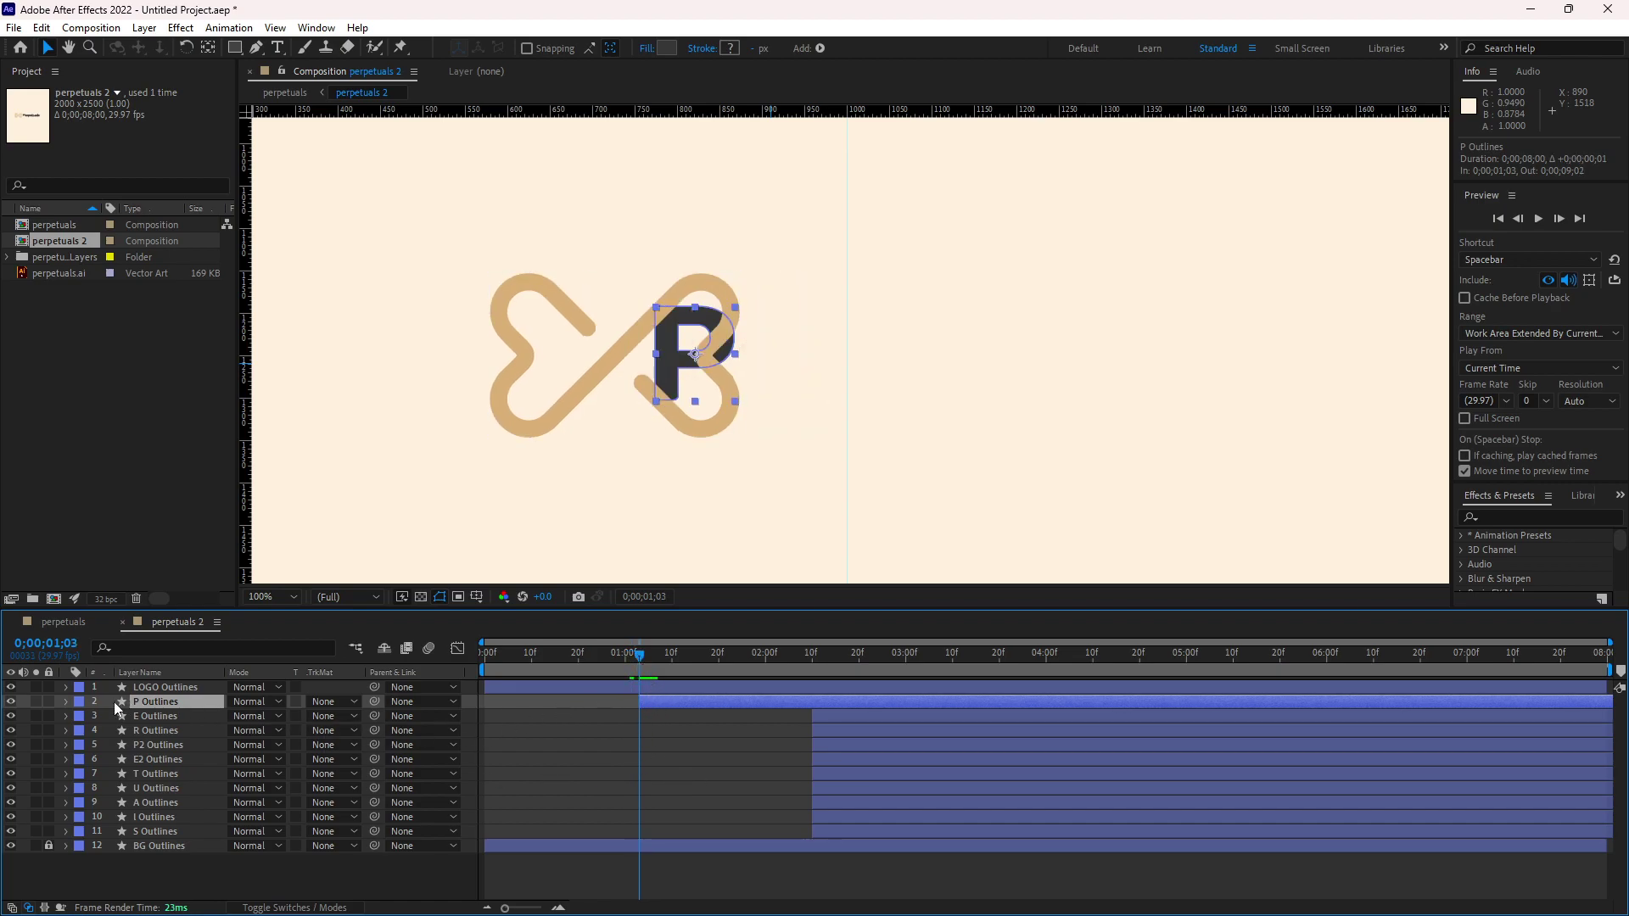
Step: Set Position and Scale keyframes on the P Outlines layer at 0;00;01;03
{"action": "left_click", "coordinate": [66, 701]}
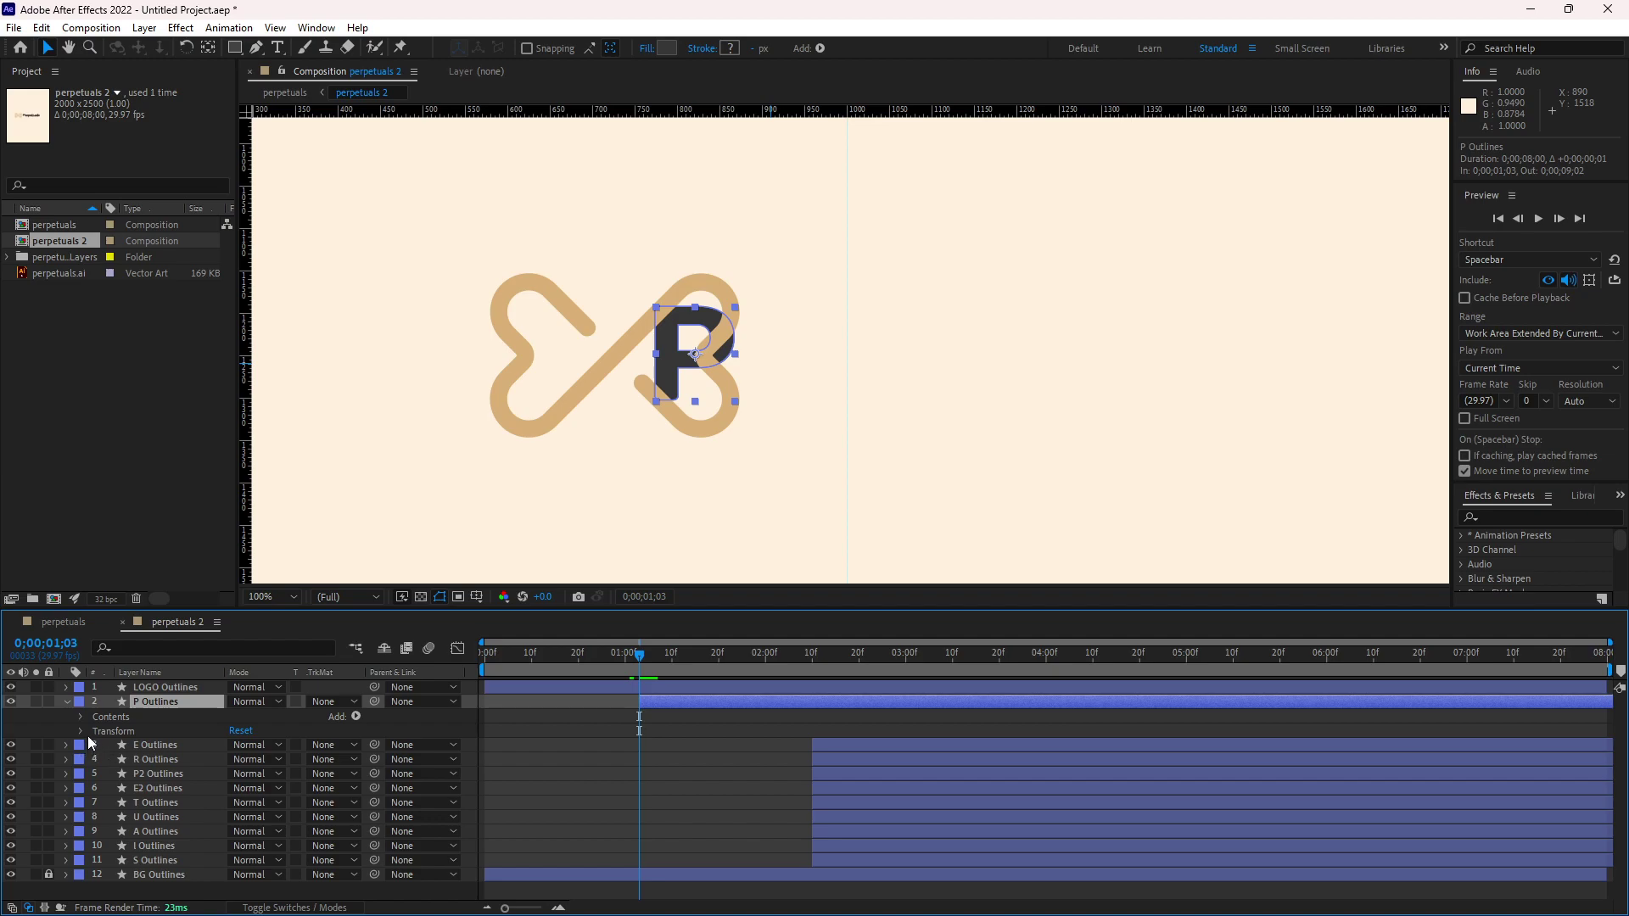
{"action": "left_click", "coordinate": [80, 731]}
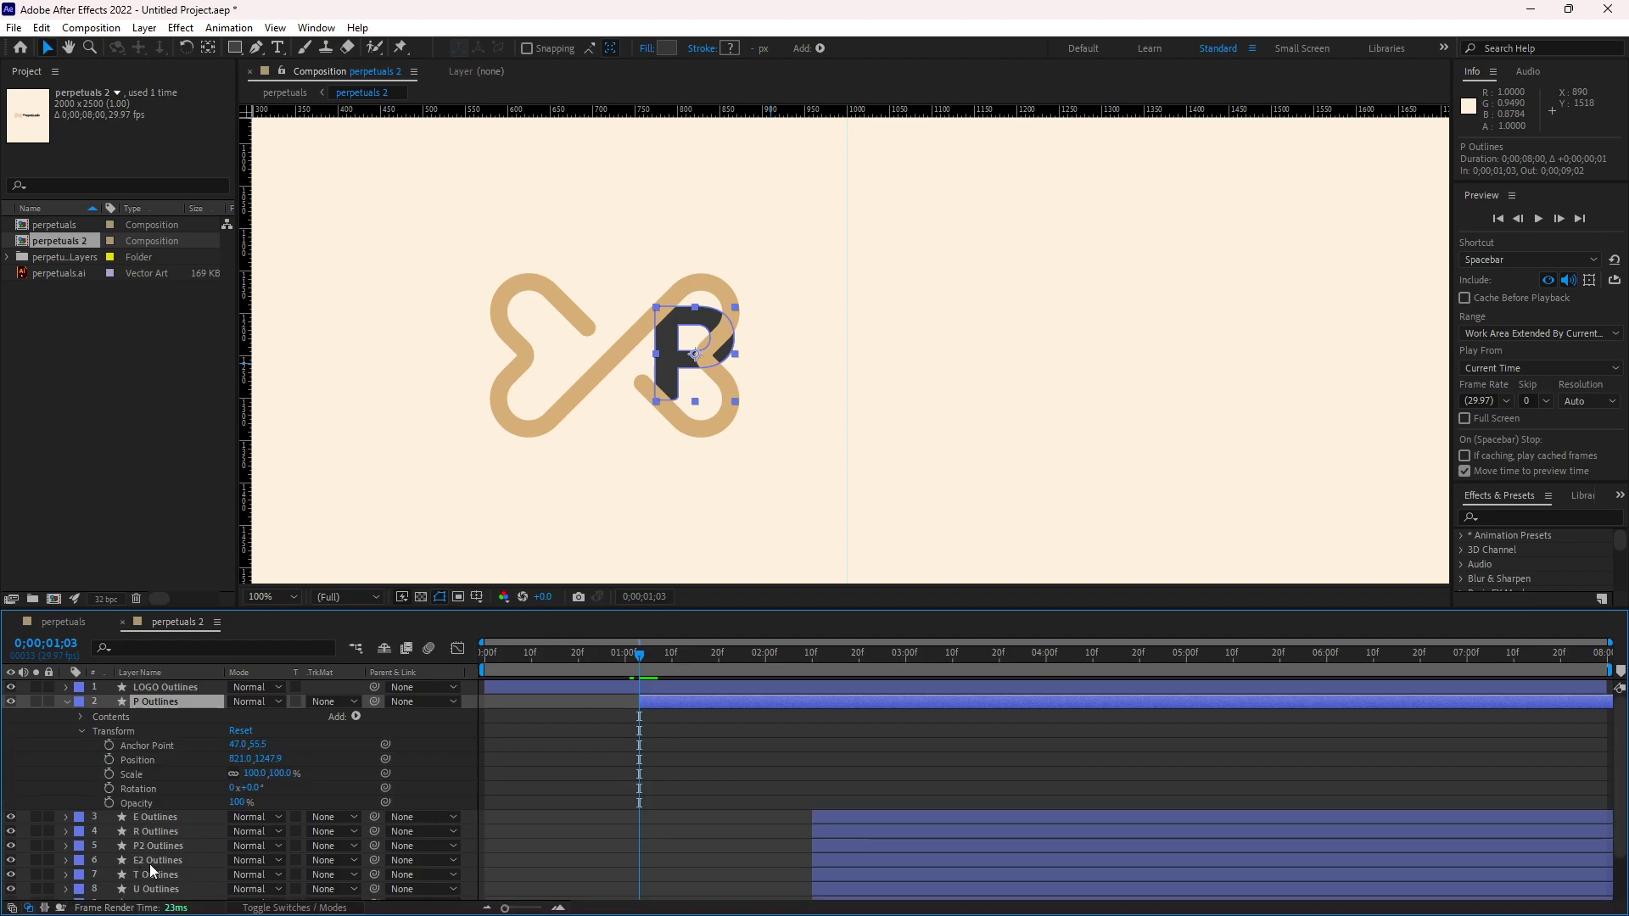
{"action": "left_click", "coordinate": [110, 761]}
{"action": "left_click", "coordinate": [109, 774]}
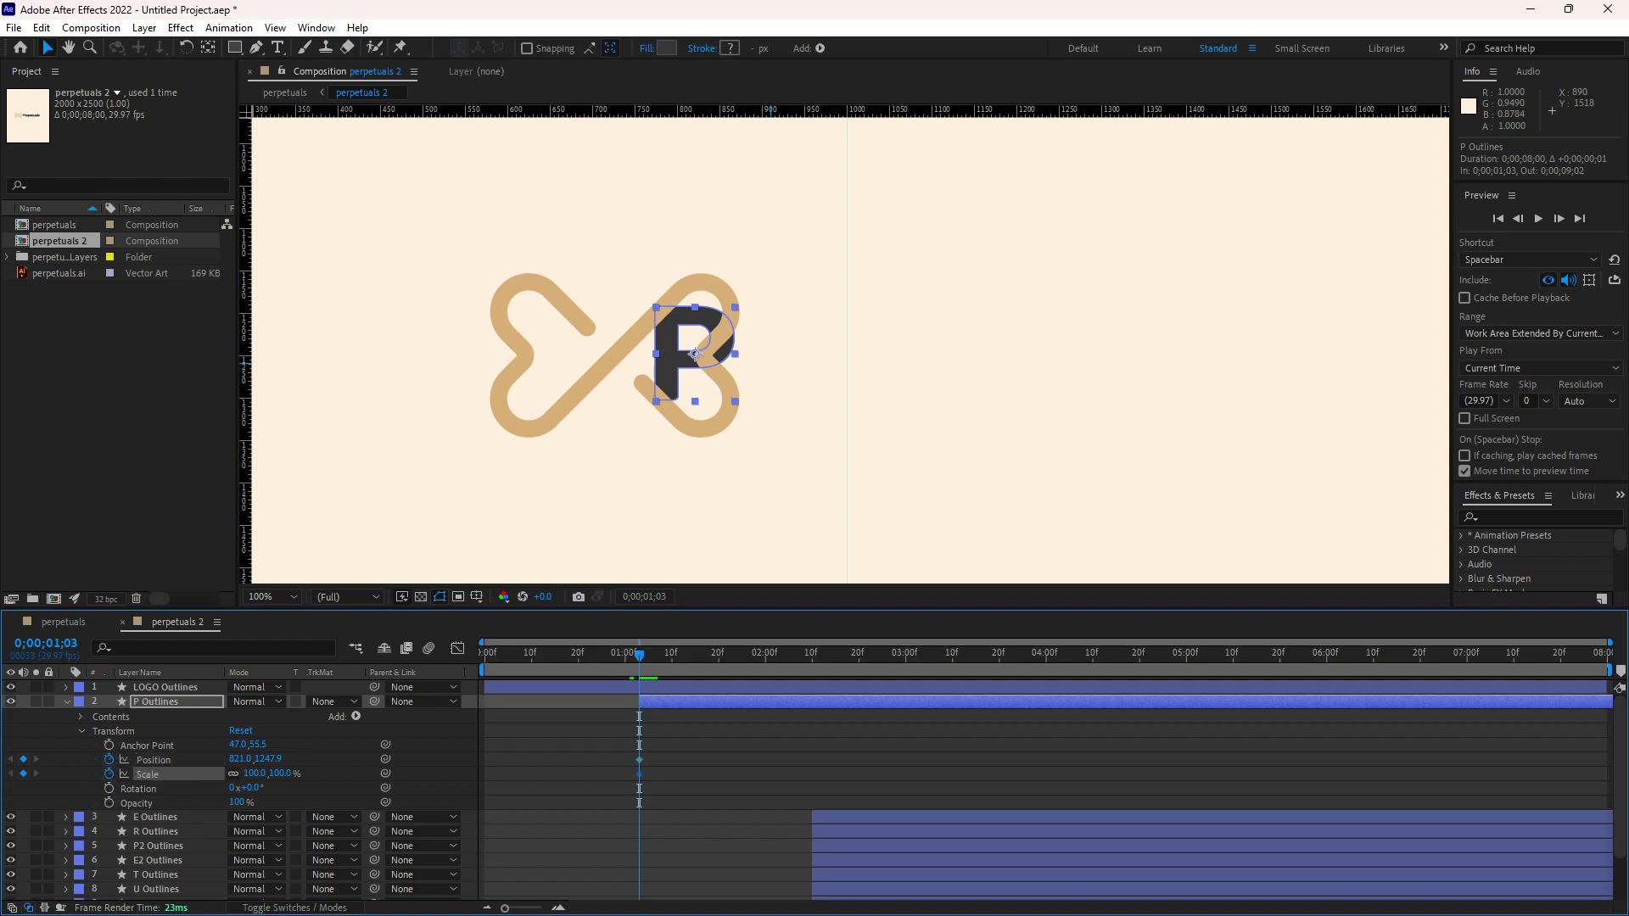
Step: Copy the P's Position keyframe to 0;00;01;23, and move the P horizontally to 1000, 1247.9 at 0;00;01;03
{"action": "left_click", "coordinate": [640, 759]}
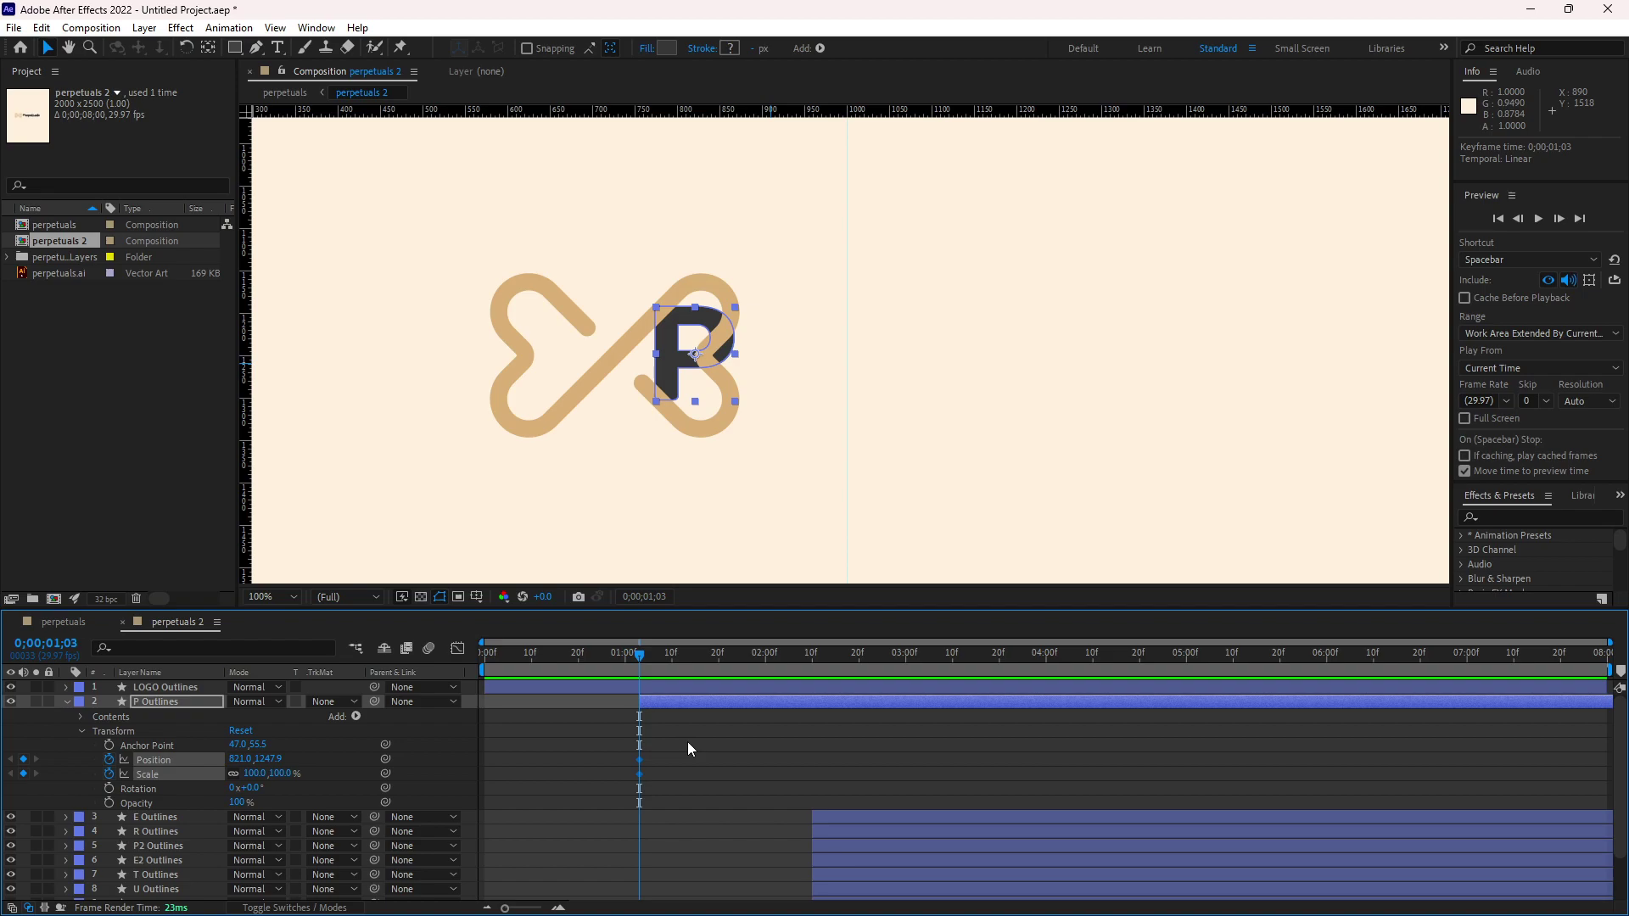
{"action": "key", "text": "shift+Page_Down"}
{"action": "key", "text": "shift+Page_Down"}
{"action": "key", "text": "ctrl+c"}
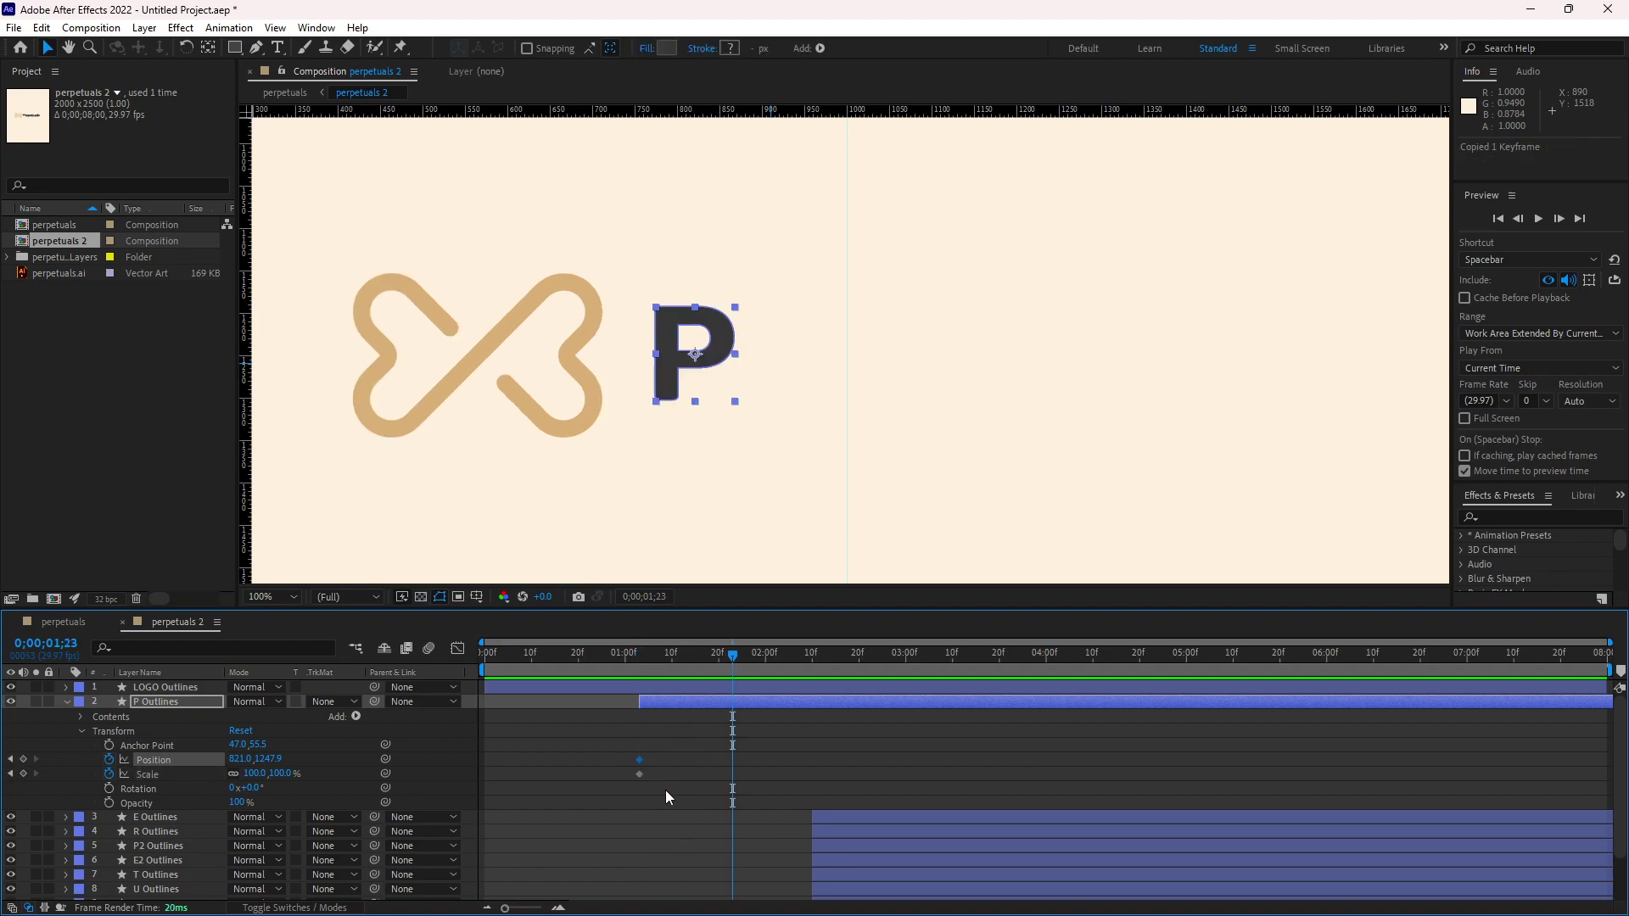
{"action": "key", "text": "ctrl+v"}
{"action": "left_click_drag", "start_coordinate": [734, 658], "coordinate": [639, 665]}
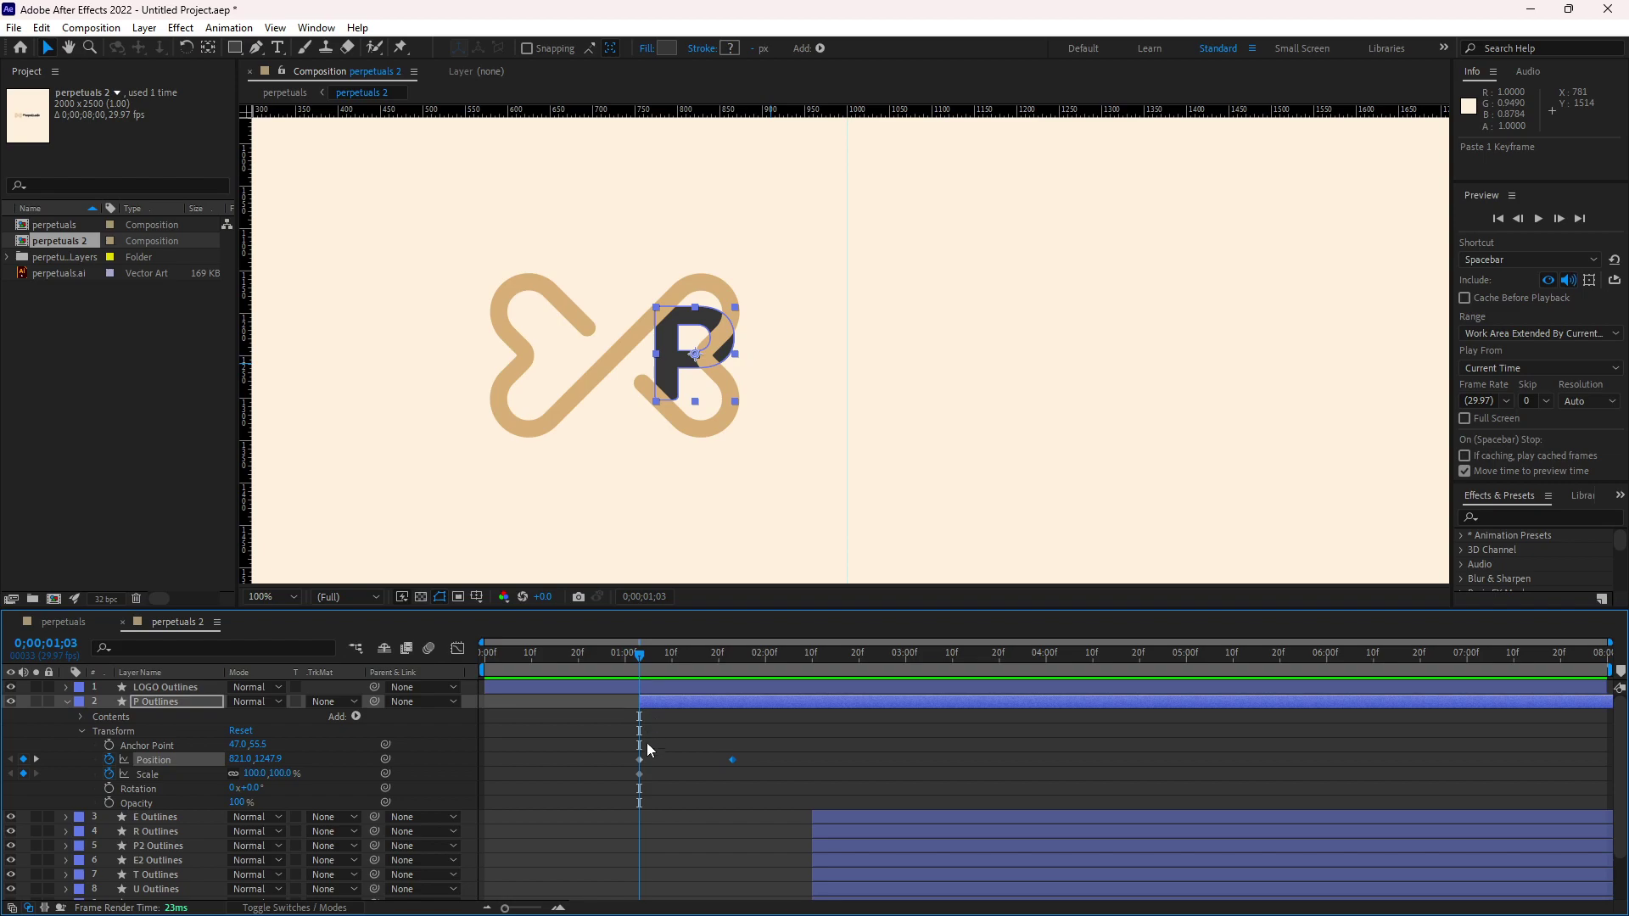
{"action": "left_click_drag", "start_coordinate": [678, 365], "coordinate": [815, 374]}
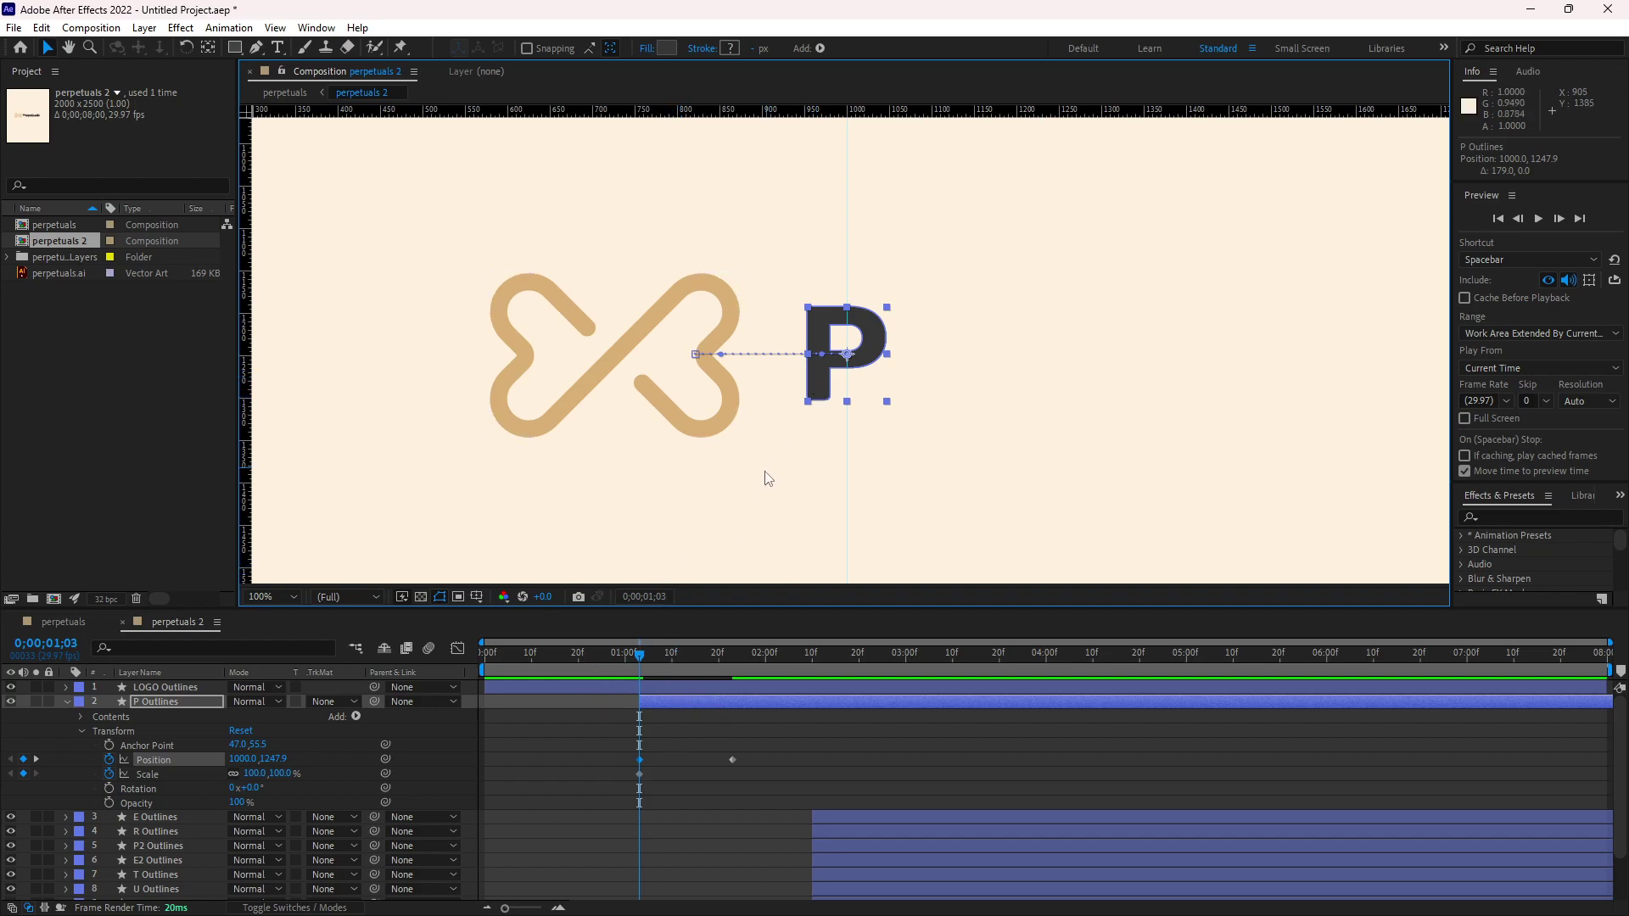
Step: Play and scrub the animation to check how the P slides in beside the logo
{"action": "left_click_drag", "start_coordinate": [641, 654], "coordinate": [555, 653]}
{"action": "key", "text": "Home"}
{"action": "key", "text": "space"}
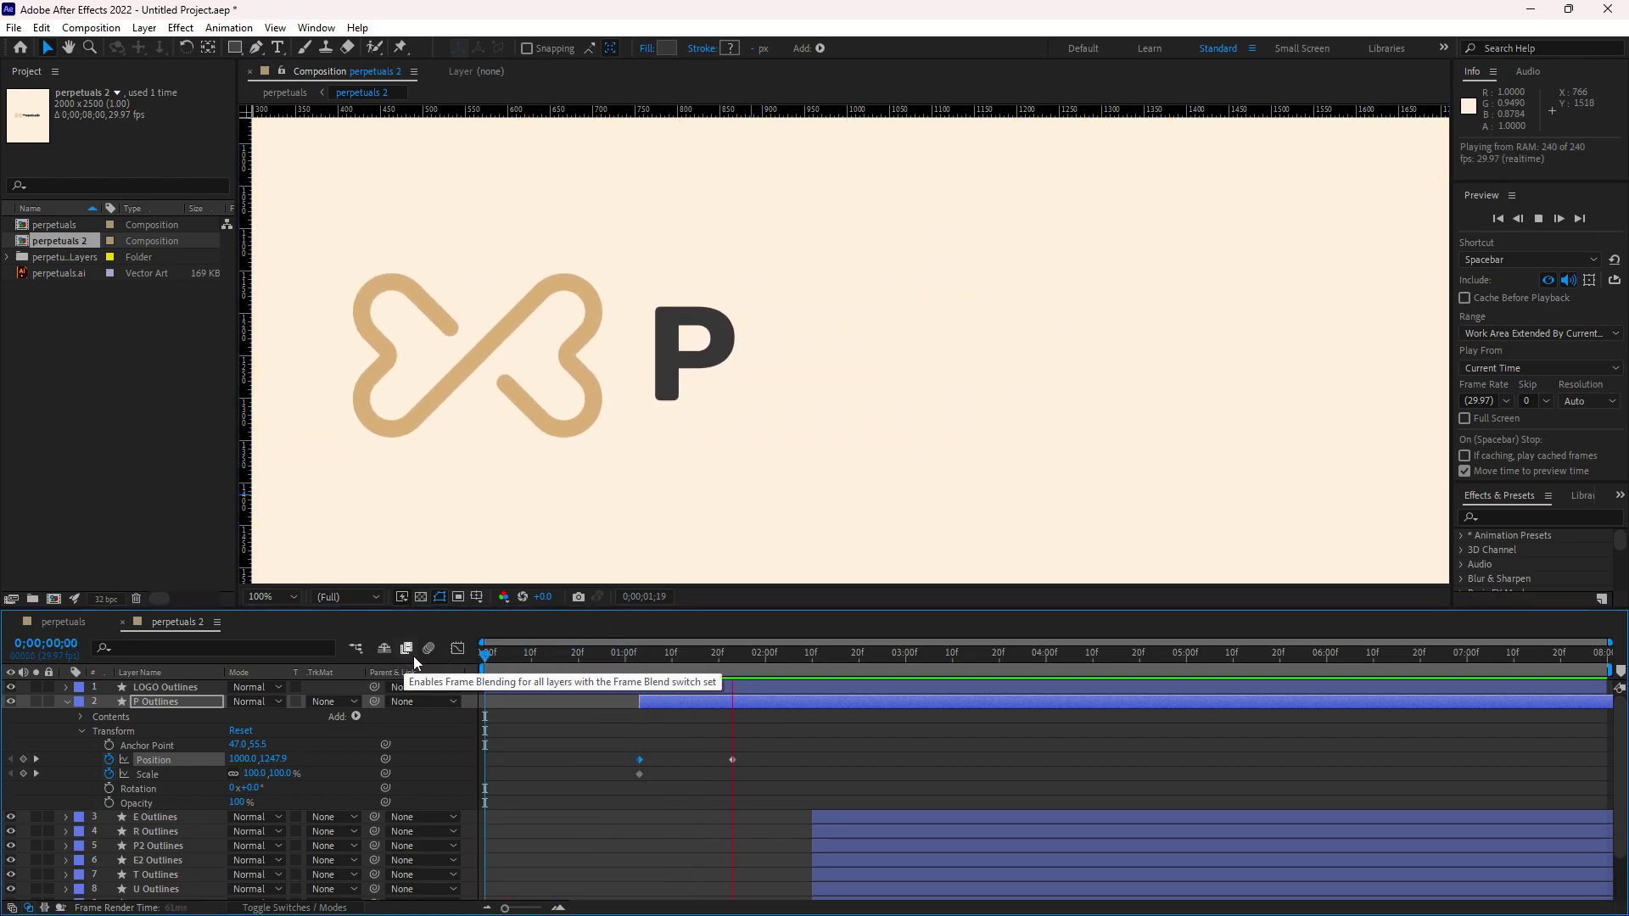
{"action": "key", "text": "space"}
{"action": "left_click_drag", "start_coordinate": [488, 653], "coordinate": [711, 654]}
{"action": "left_click_drag", "start_coordinate": [750, 650], "coordinate": [641, 655]}
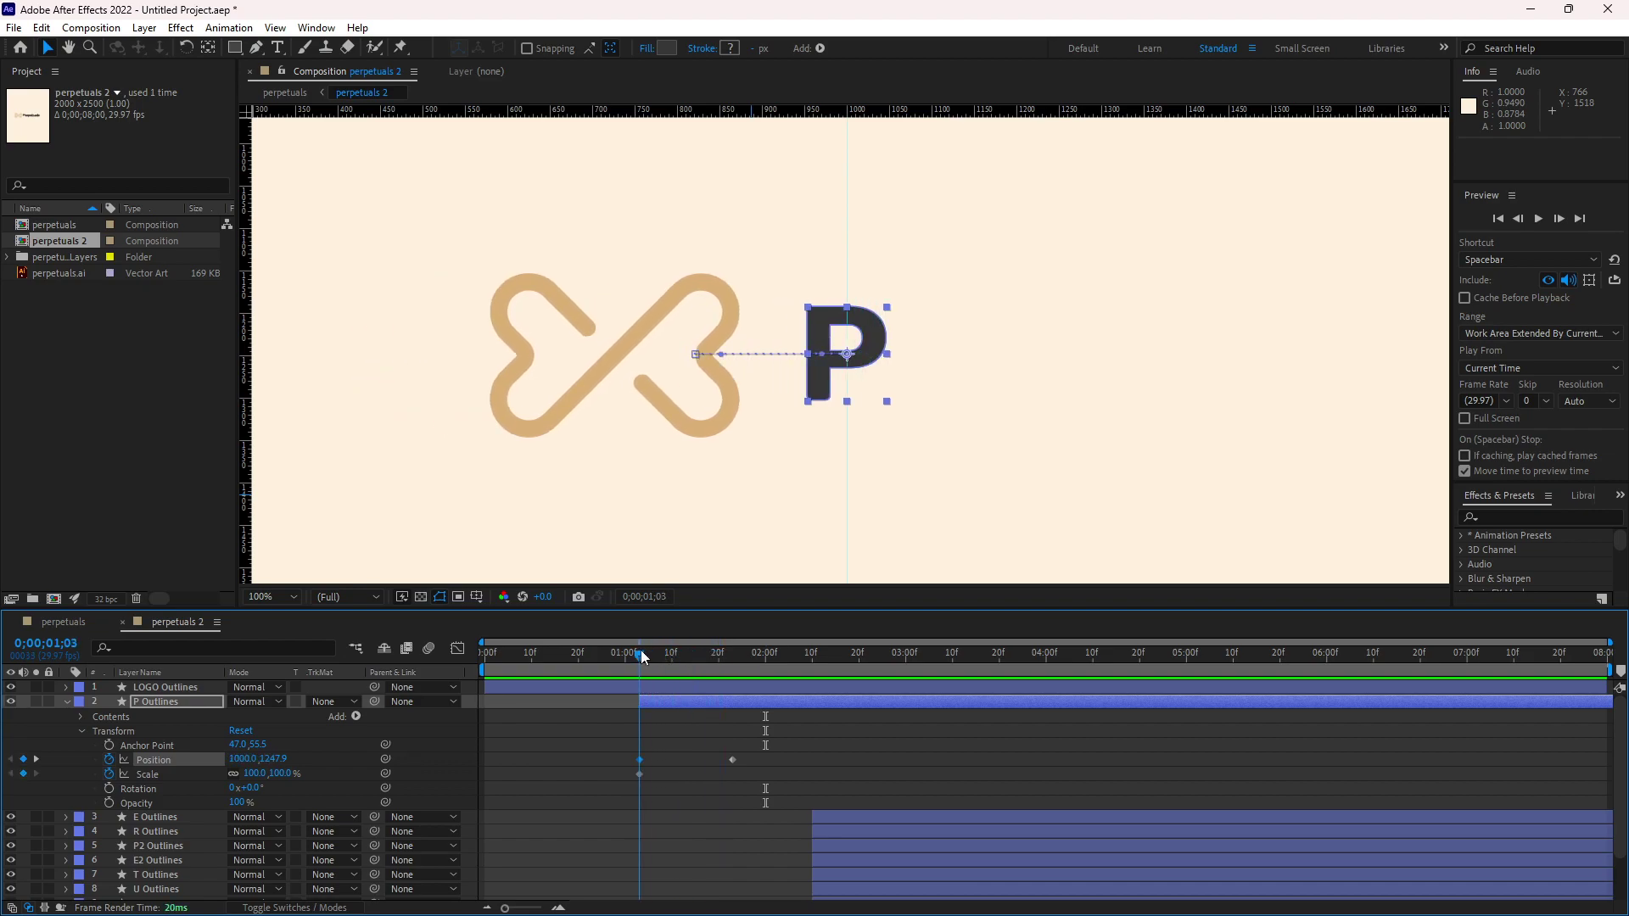
{"action": "key", "text": "space"}
{"action": "left_click", "coordinate": [555, 663]}
{"action": "left_click_drag", "start_coordinate": [557, 665], "coordinate": [631, 654]}
Step: Move the P's Scale keyframe five frames onward and set its Scale to 0% at 0;00;01;03
{"action": "left_click", "coordinate": [640, 774]}
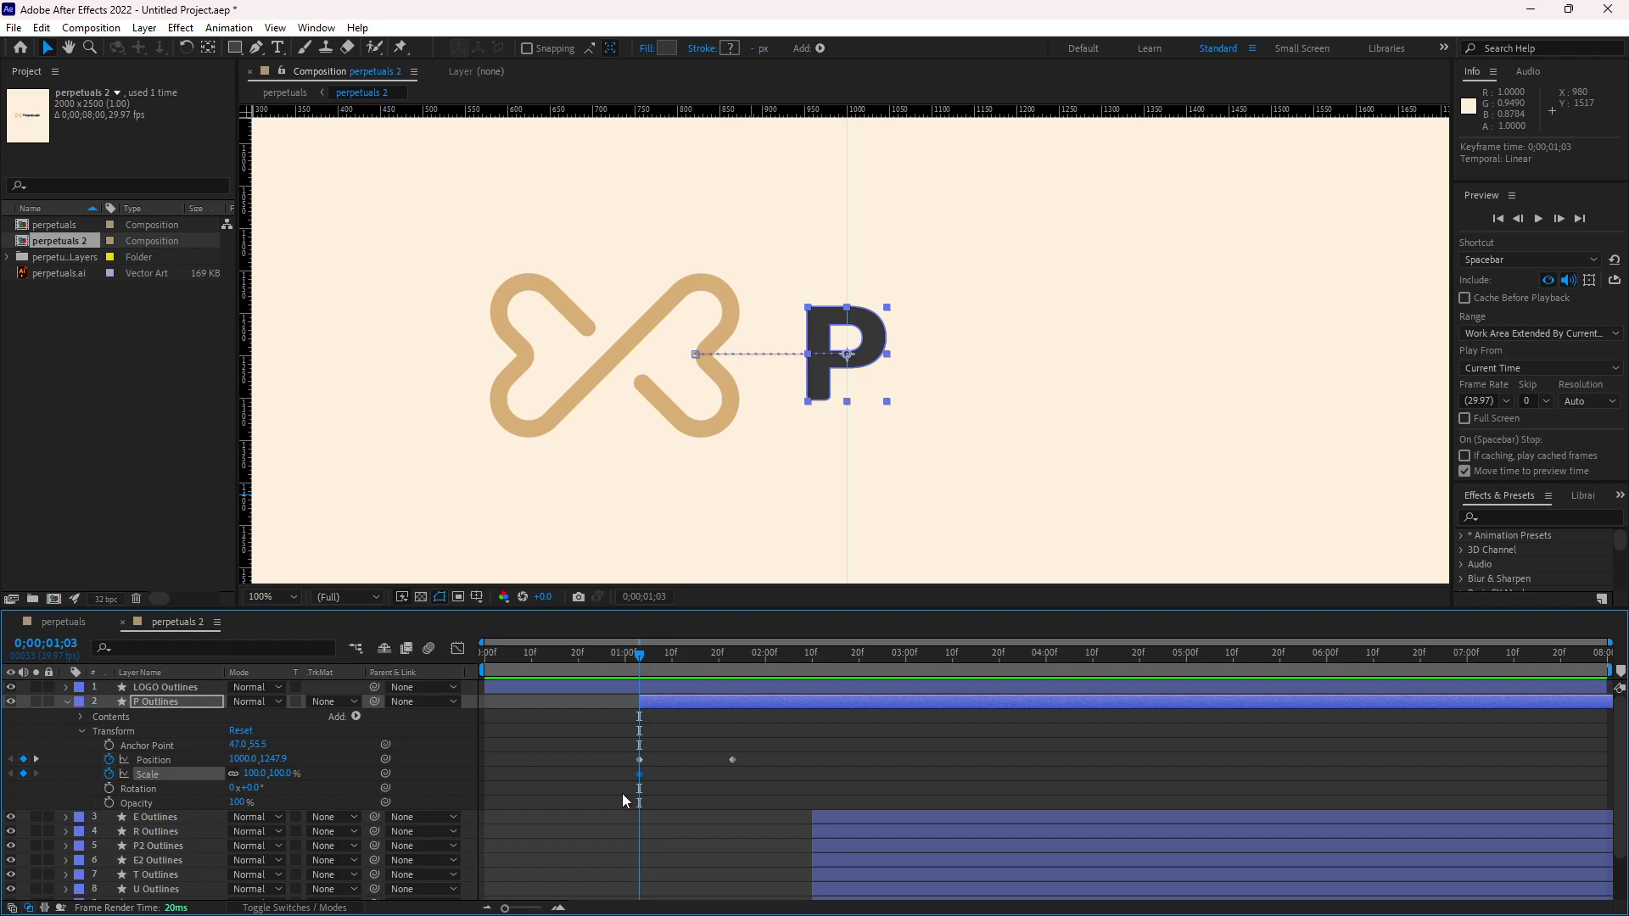
{"action": "mouse_move", "coordinate": [1095, 908]}
{"action": "key", "text": "alt+Right"}
{"action": "key", "text": "alt+Right"}
{"action": "left_click", "coordinate": [256, 772]}
{"action": "type", "text": "0"}
{"action": "key", "text": "Return"}
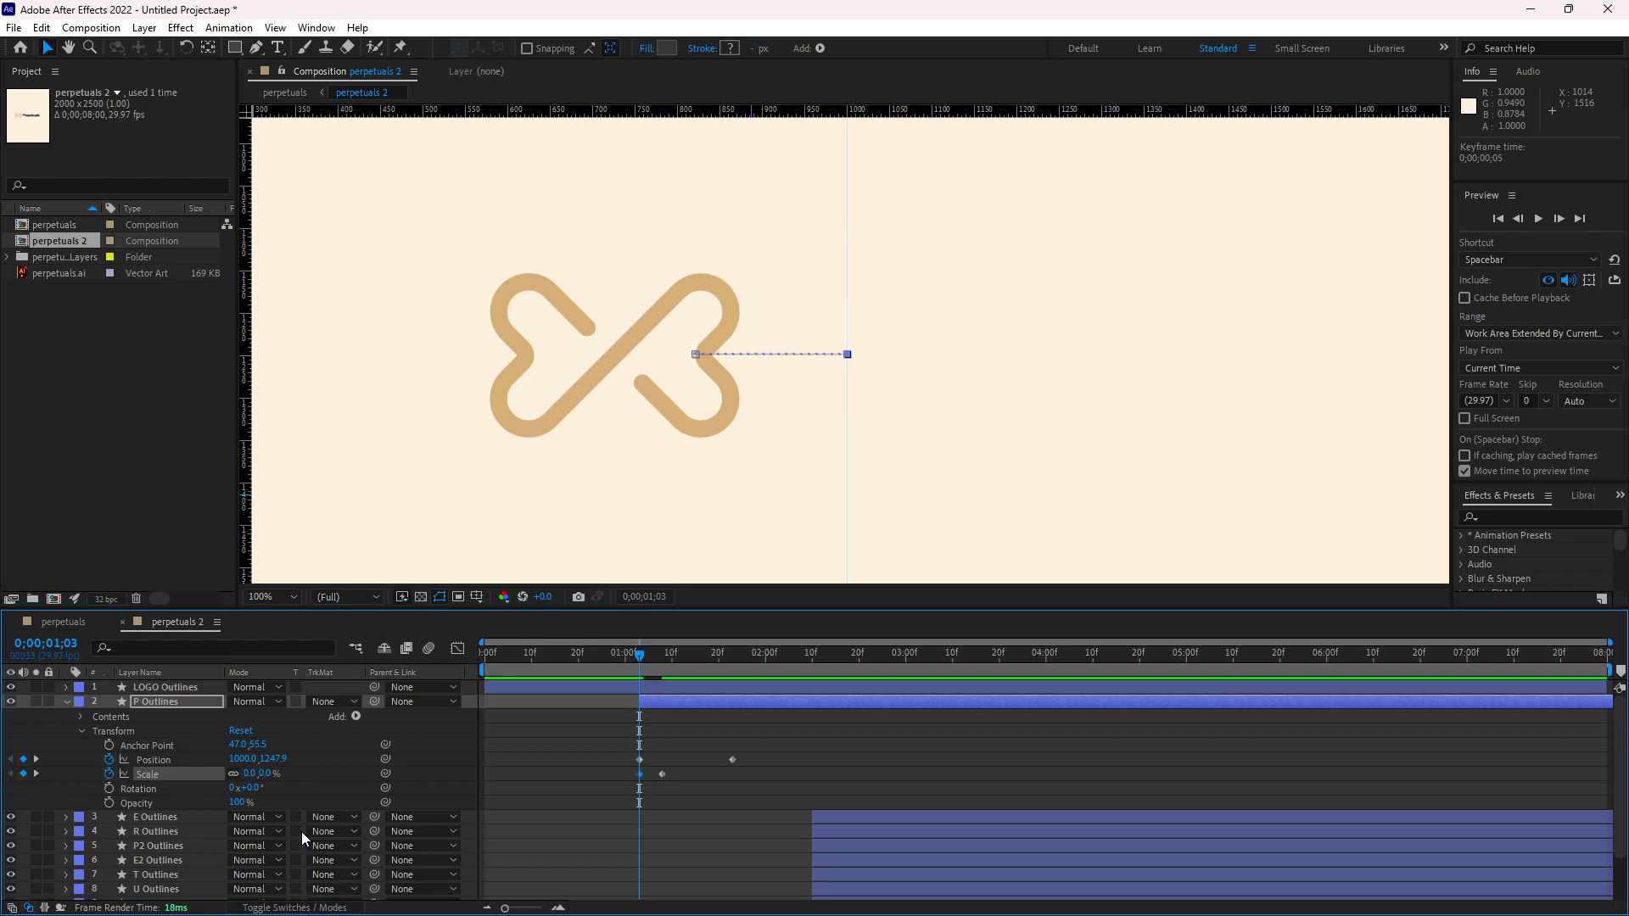
Step: Replay the animation from the start to check how the P scales up while sliding into place
{"action": "key", "text": "Home"}
{"action": "key", "text": "space"}
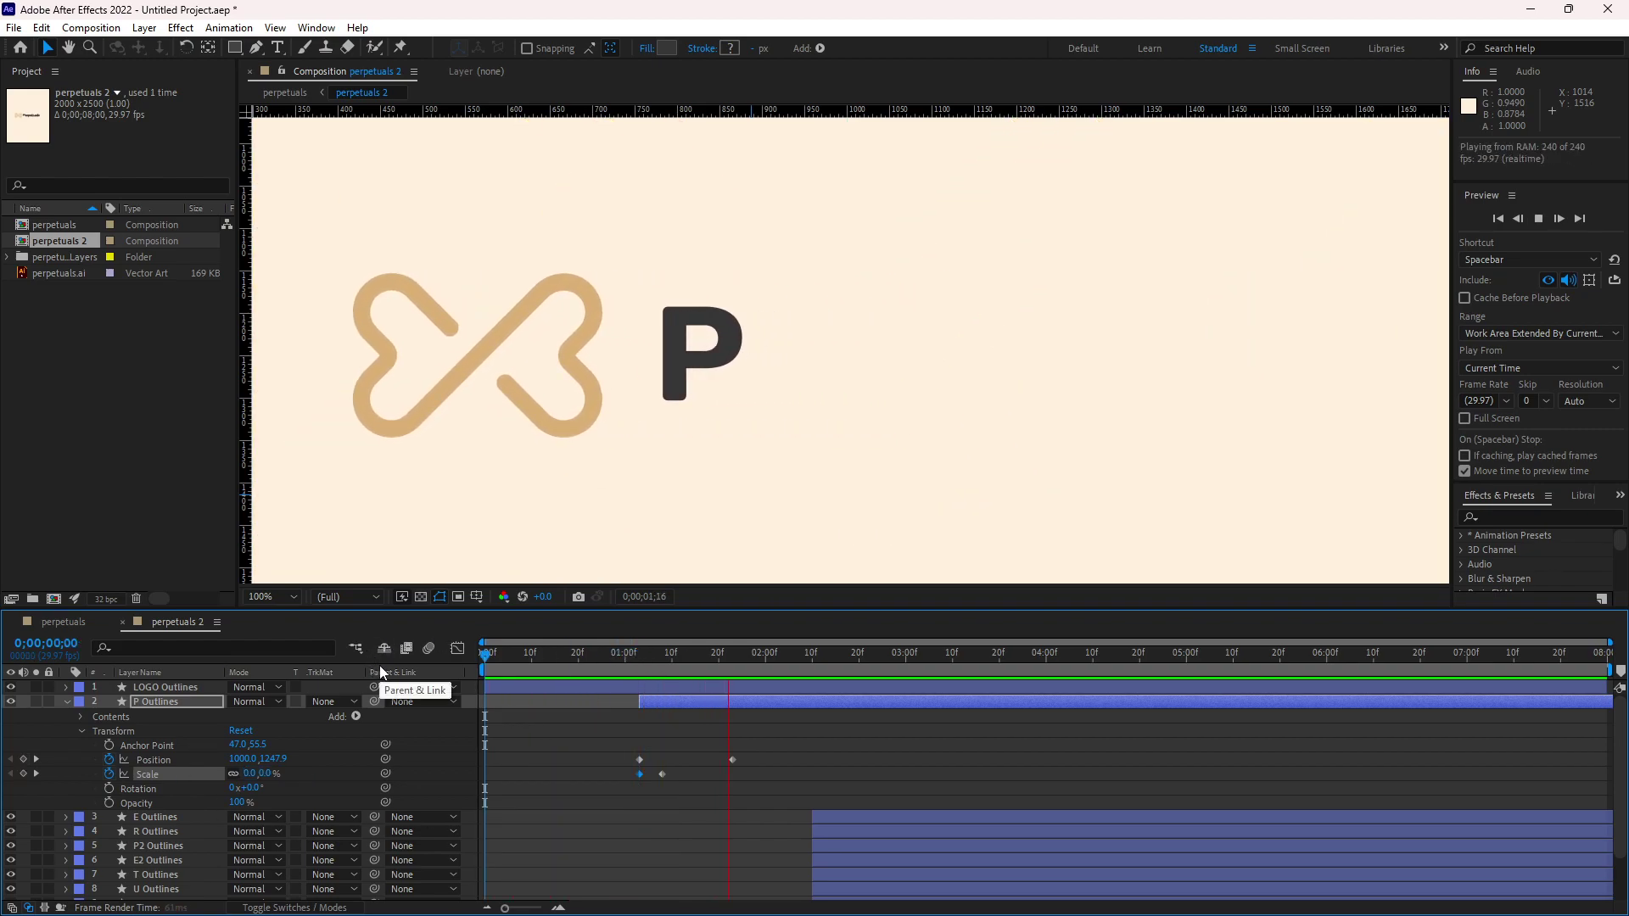
{"action": "left_click", "coordinate": [767, 663]}
{"action": "left_click", "coordinate": [507, 663]}
{"action": "key", "text": "Home"}
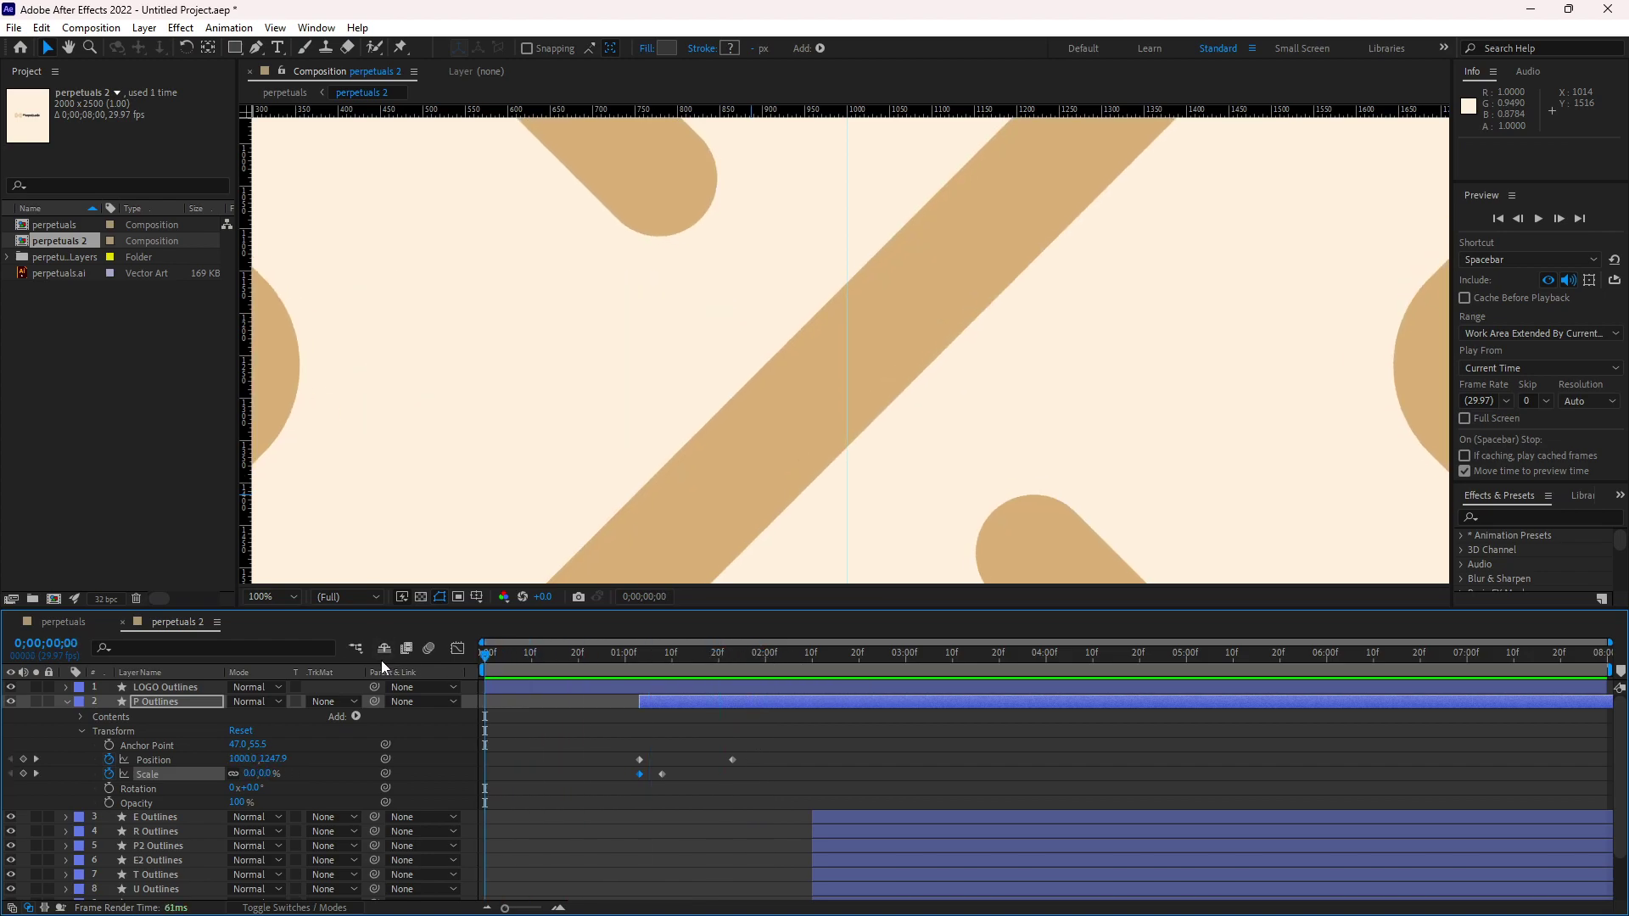
{"action": "key", "text": "space"}
{"action": "key", "text": "space"}
{"action": "left_click_drag", "start_coordinate": [772, 656], "coordinate": [492, 650]}
{"action": "key", "text": "space"}
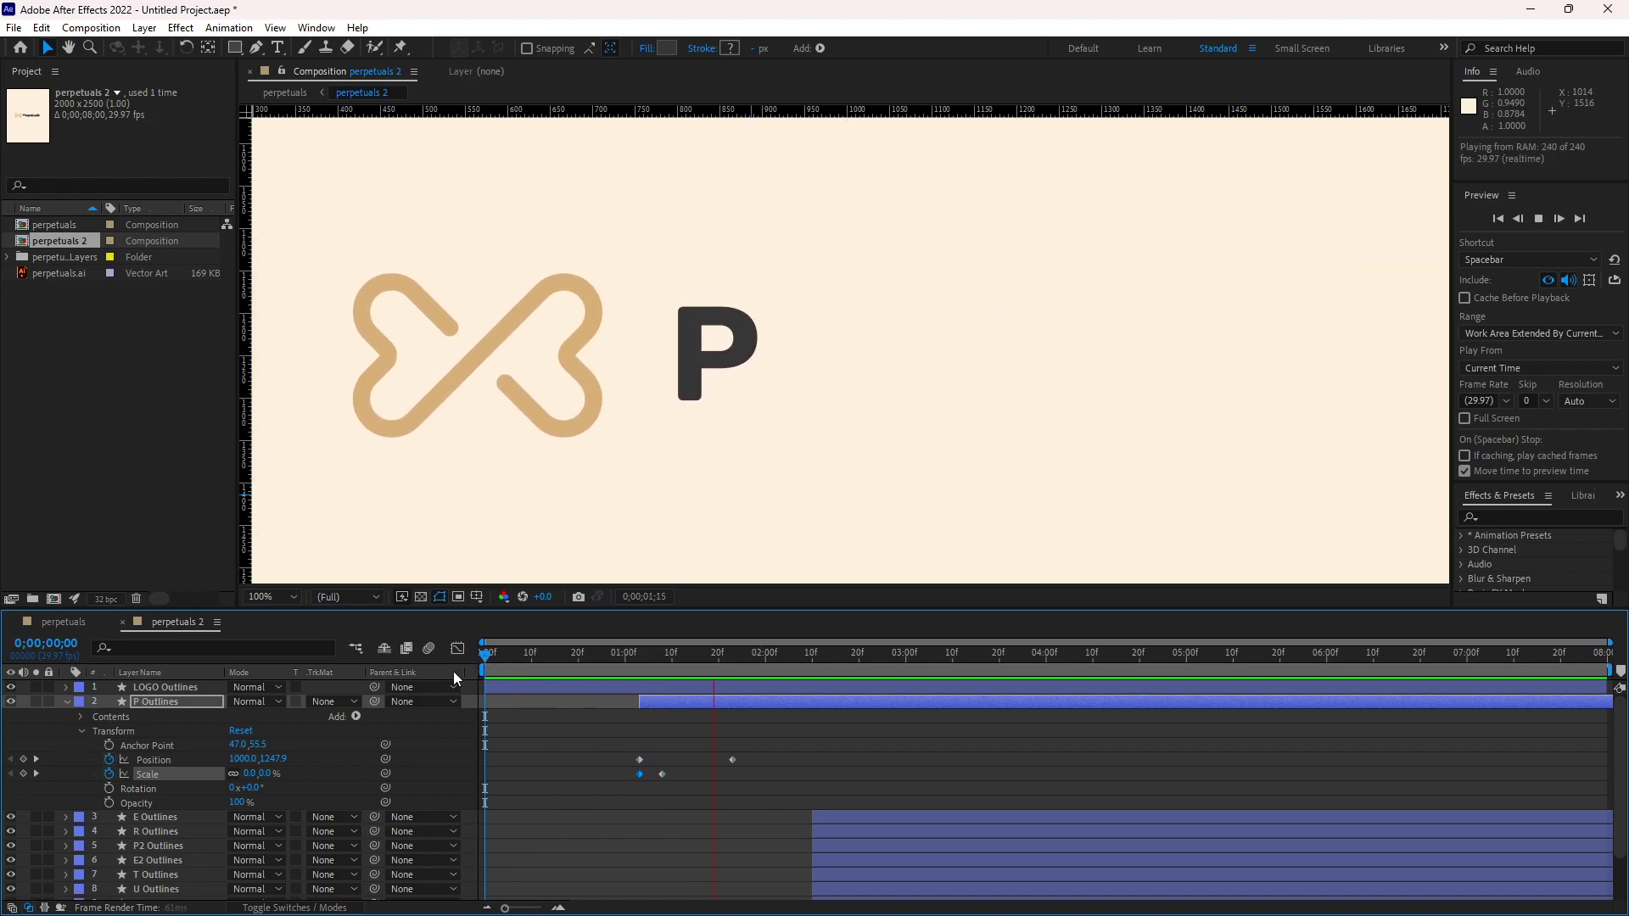
Step: Apply Easy Ease to all of the P's Position and Scale keyframes
{"action": "key", "text": "space"}
{"action": "left_click_drag", "start_coordinate": [766, 655], "coordinate": [551, 655]}
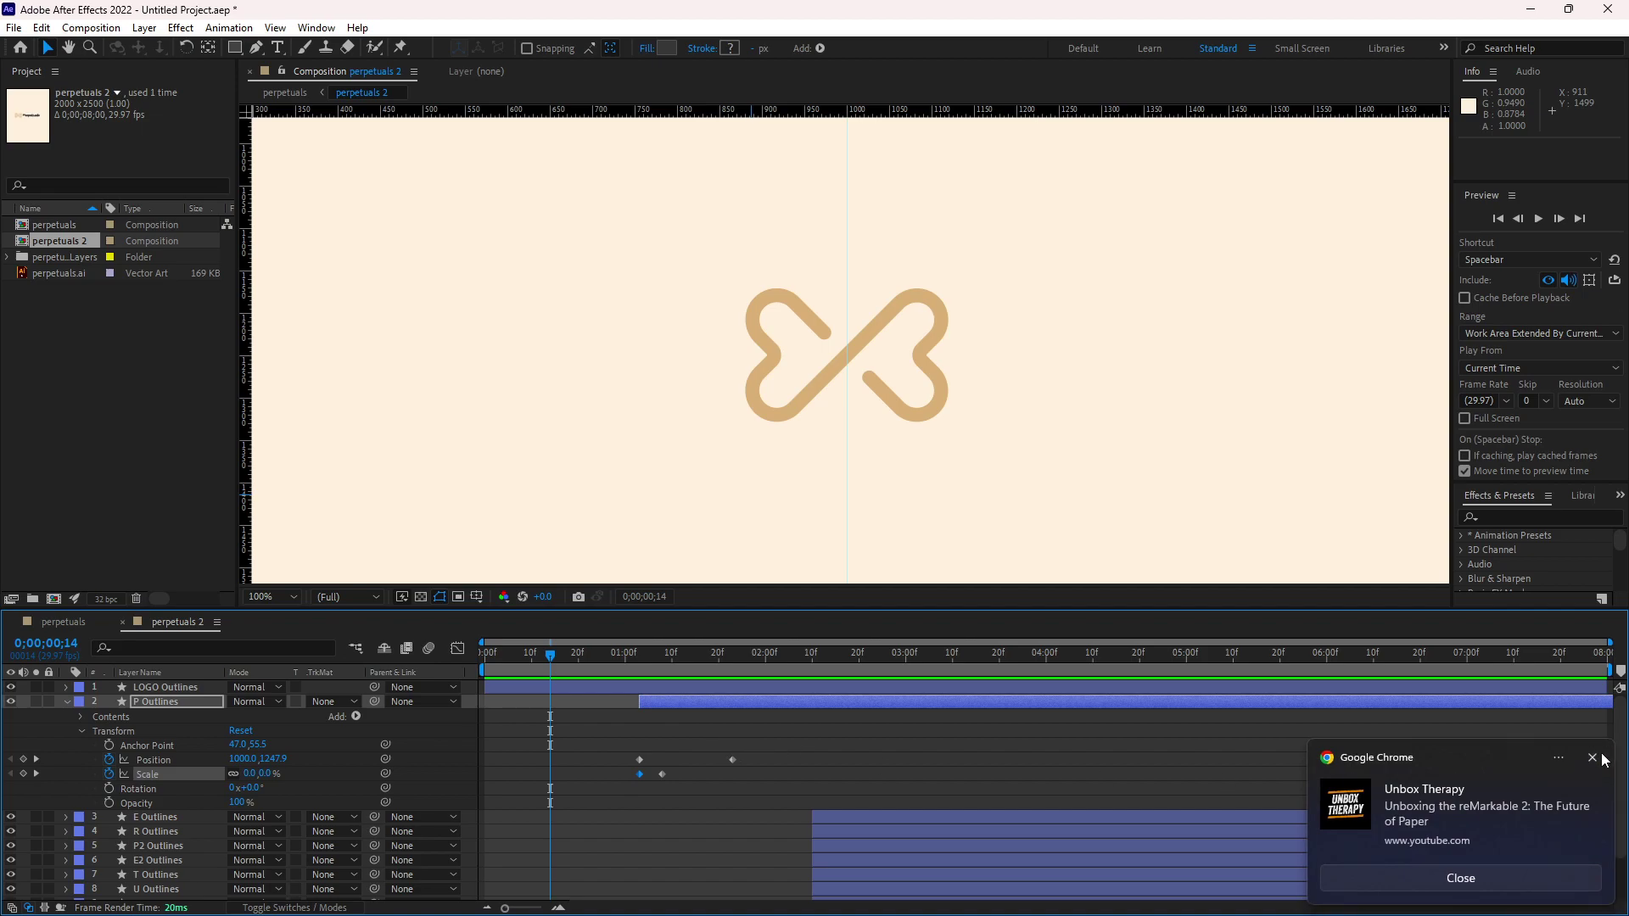
{"action": "left_click", "coordinate": [1593, 758]}
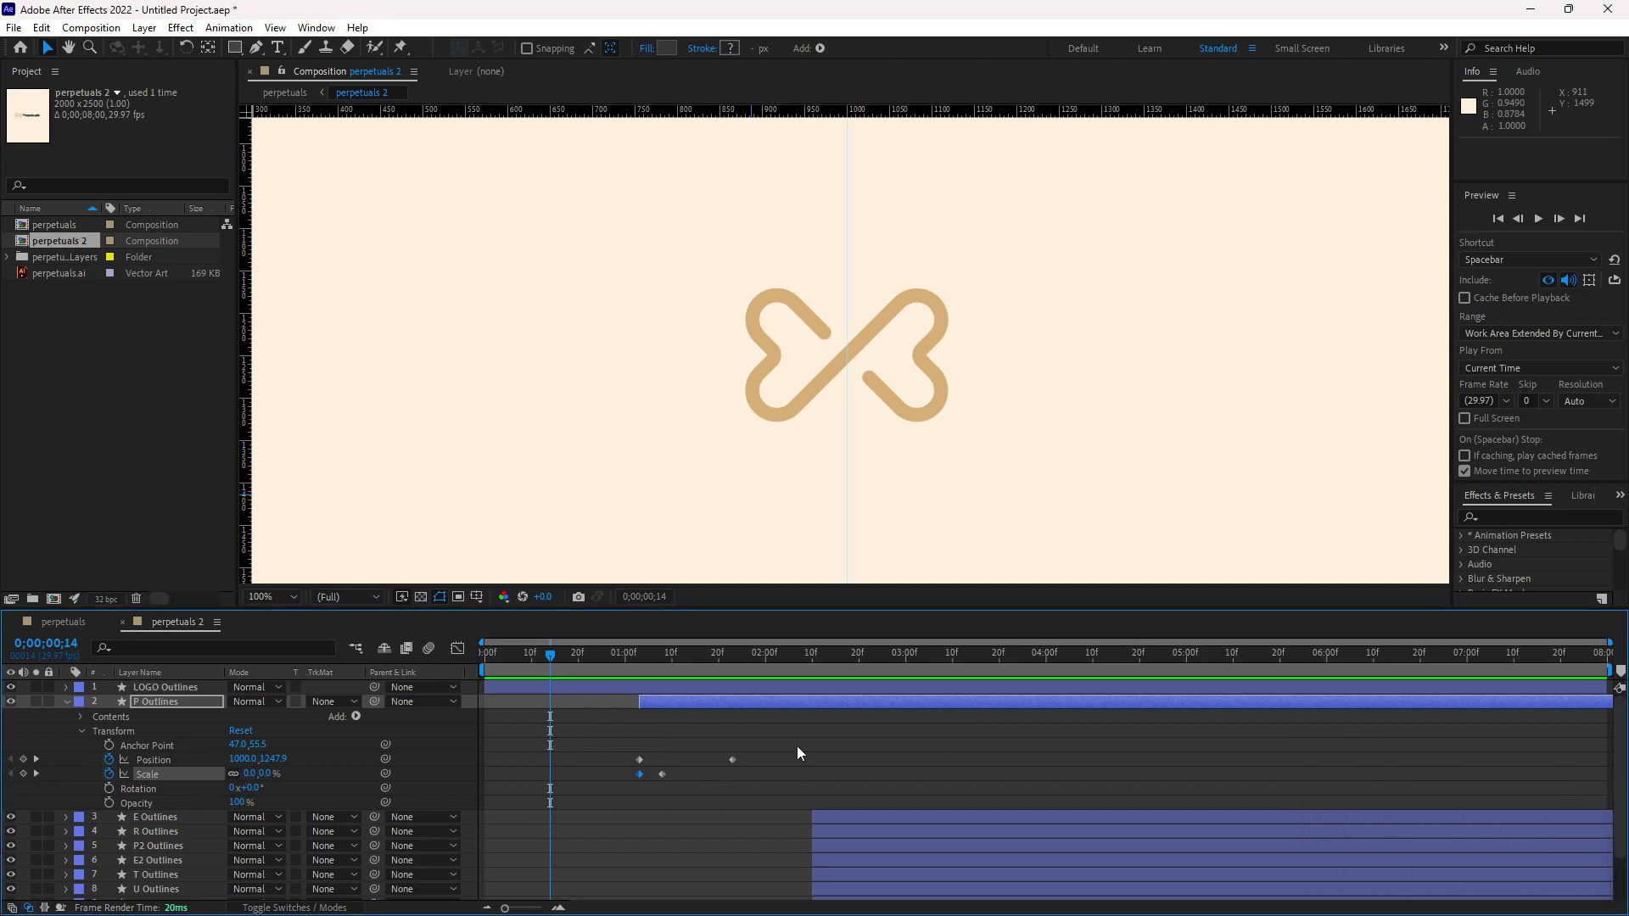
{"action": "left_click_drag", "start_coordinate": [796, 746], "coordinate": [604, 797]}
{"action": "left_click_drag", "start_coordinate": [798, 736], "coordinate": [664, 776]}
{"action": "right_click", "coordinate": [659, 775]}
{"action": "left_click", "coordinate": [618, 741]}
{"action": "right_click", "coordinate": [664, 775]}
{"action": "mouse_move", "coordinate": [741, 763]}
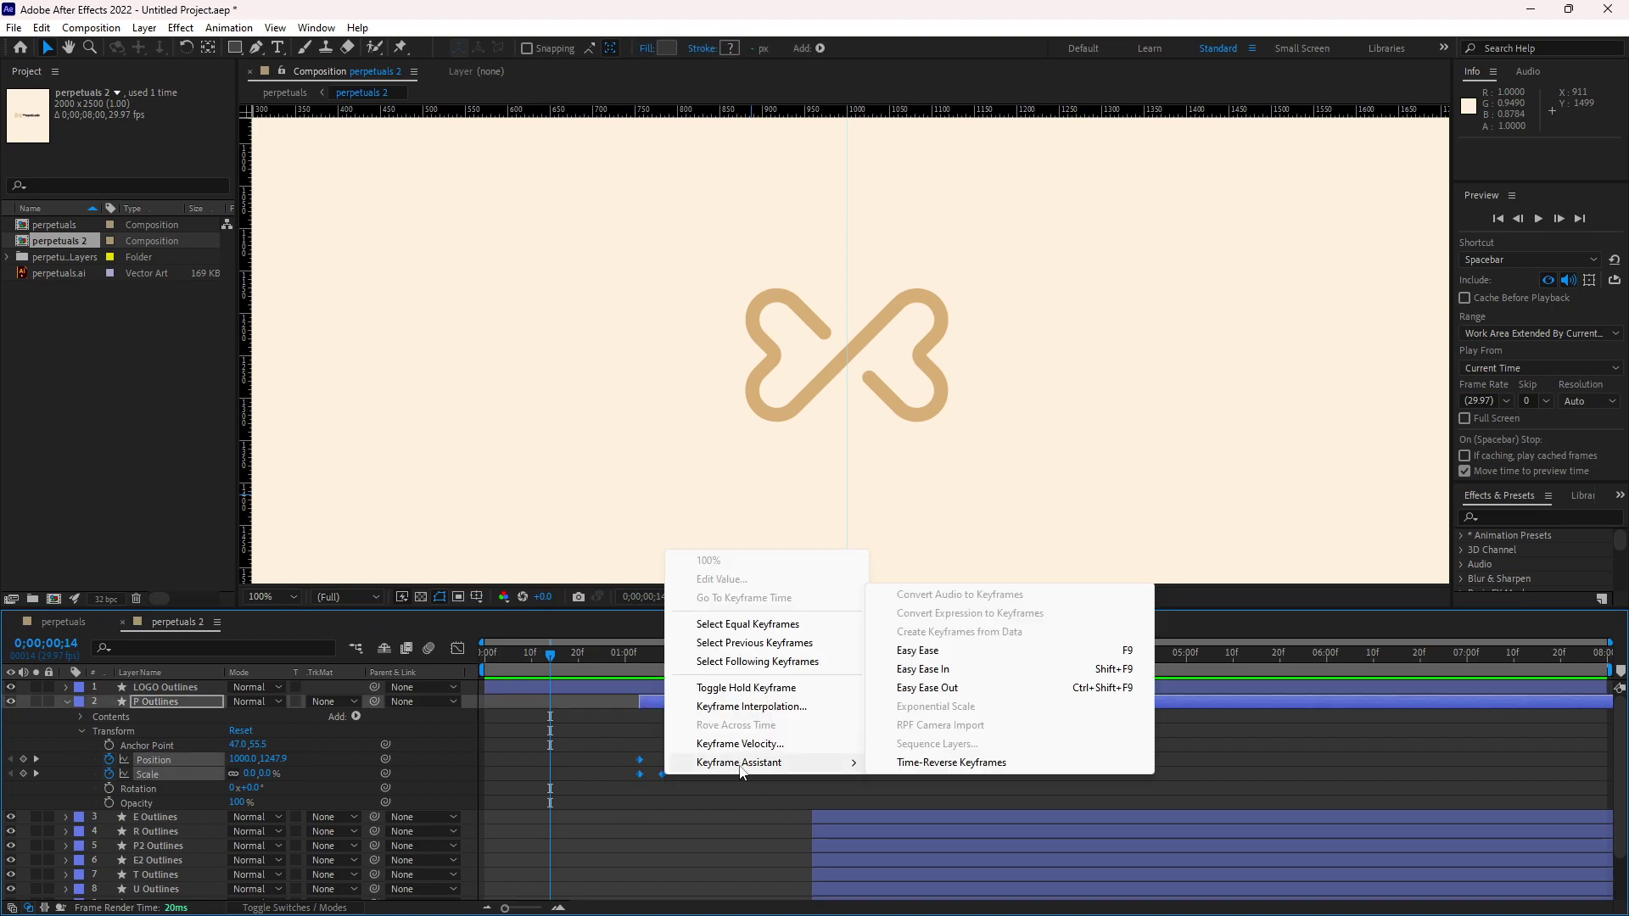
{"action": "left_click", "coordinate": [921, 651]}
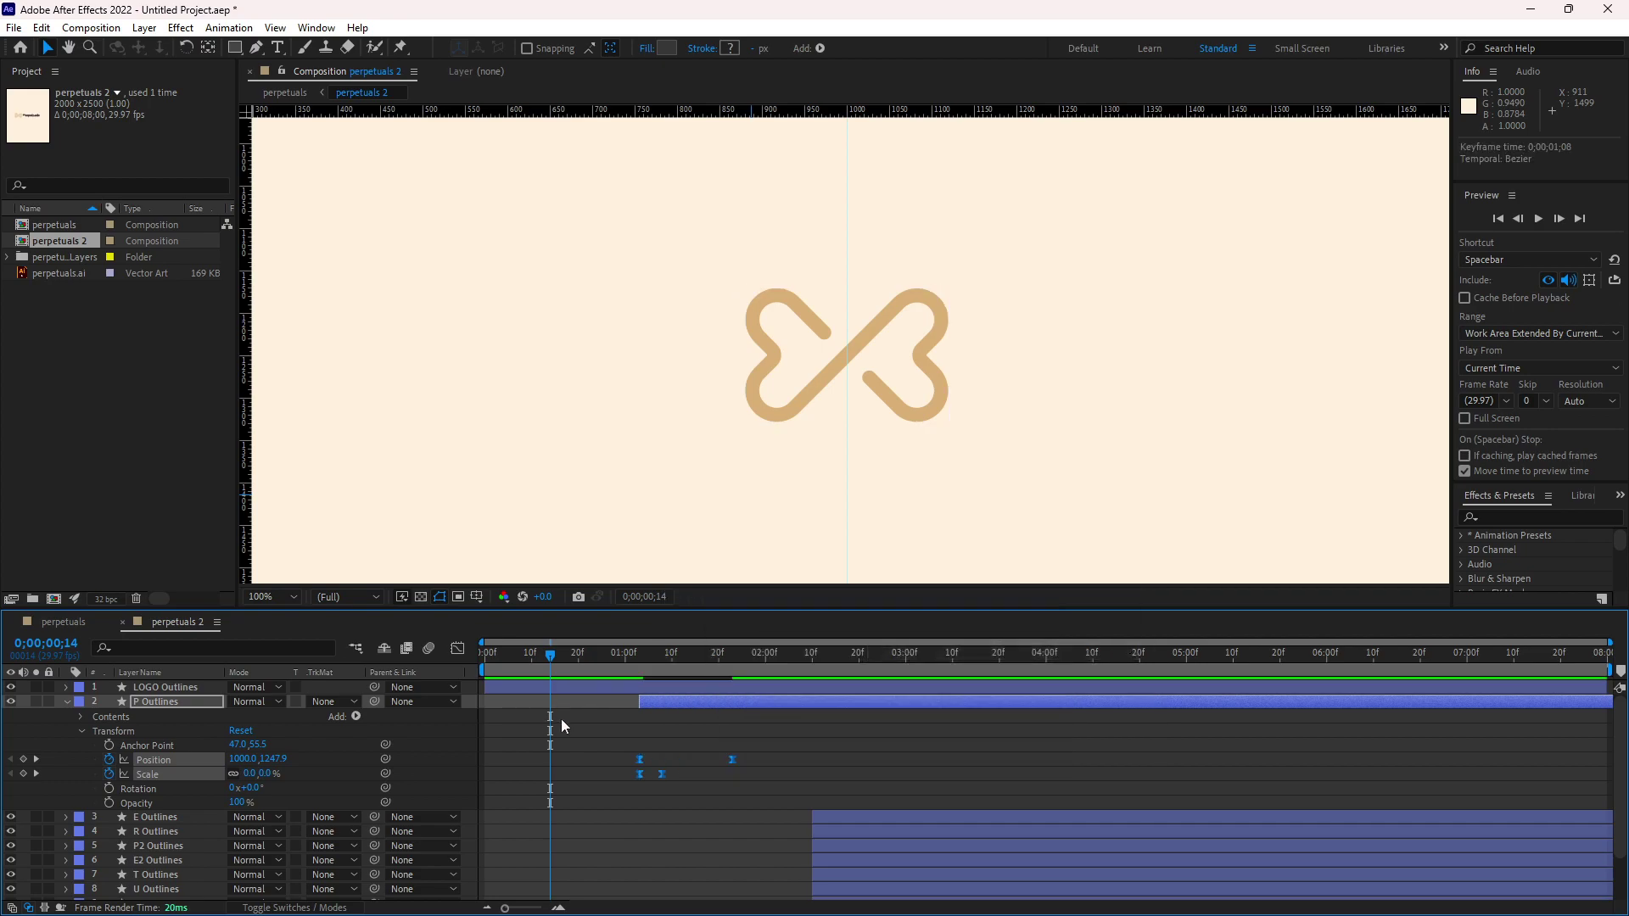
Step: Lengthen the easing handles of the P's Position keyframes in the Graph Editor so the speed curve peaks sharply mid-move
{"action": "left_click", "coordinate": [458, 649]}
{"action": "left_click", "coordinate": [297, 764]}
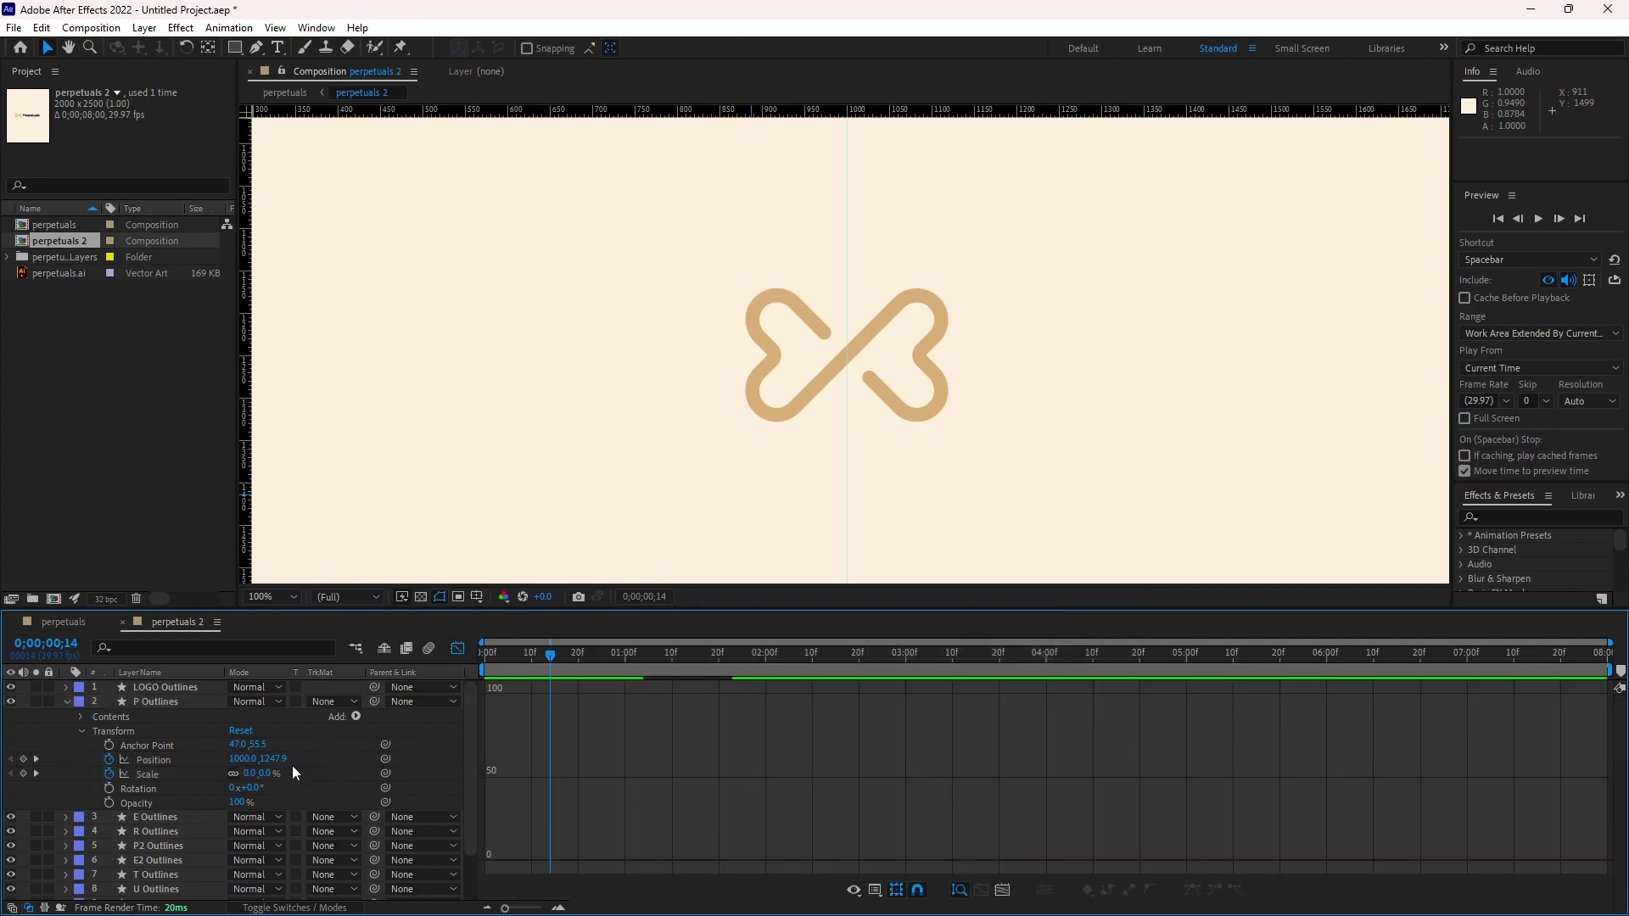
{"action": "left_click", "coordinate": [198, 763]}
{"action": "left_click", "coordinate": [638, 859]}
{"action": "left_click_drag", "start_coordinate": [648, 858], "coordinate": [703, 860]}
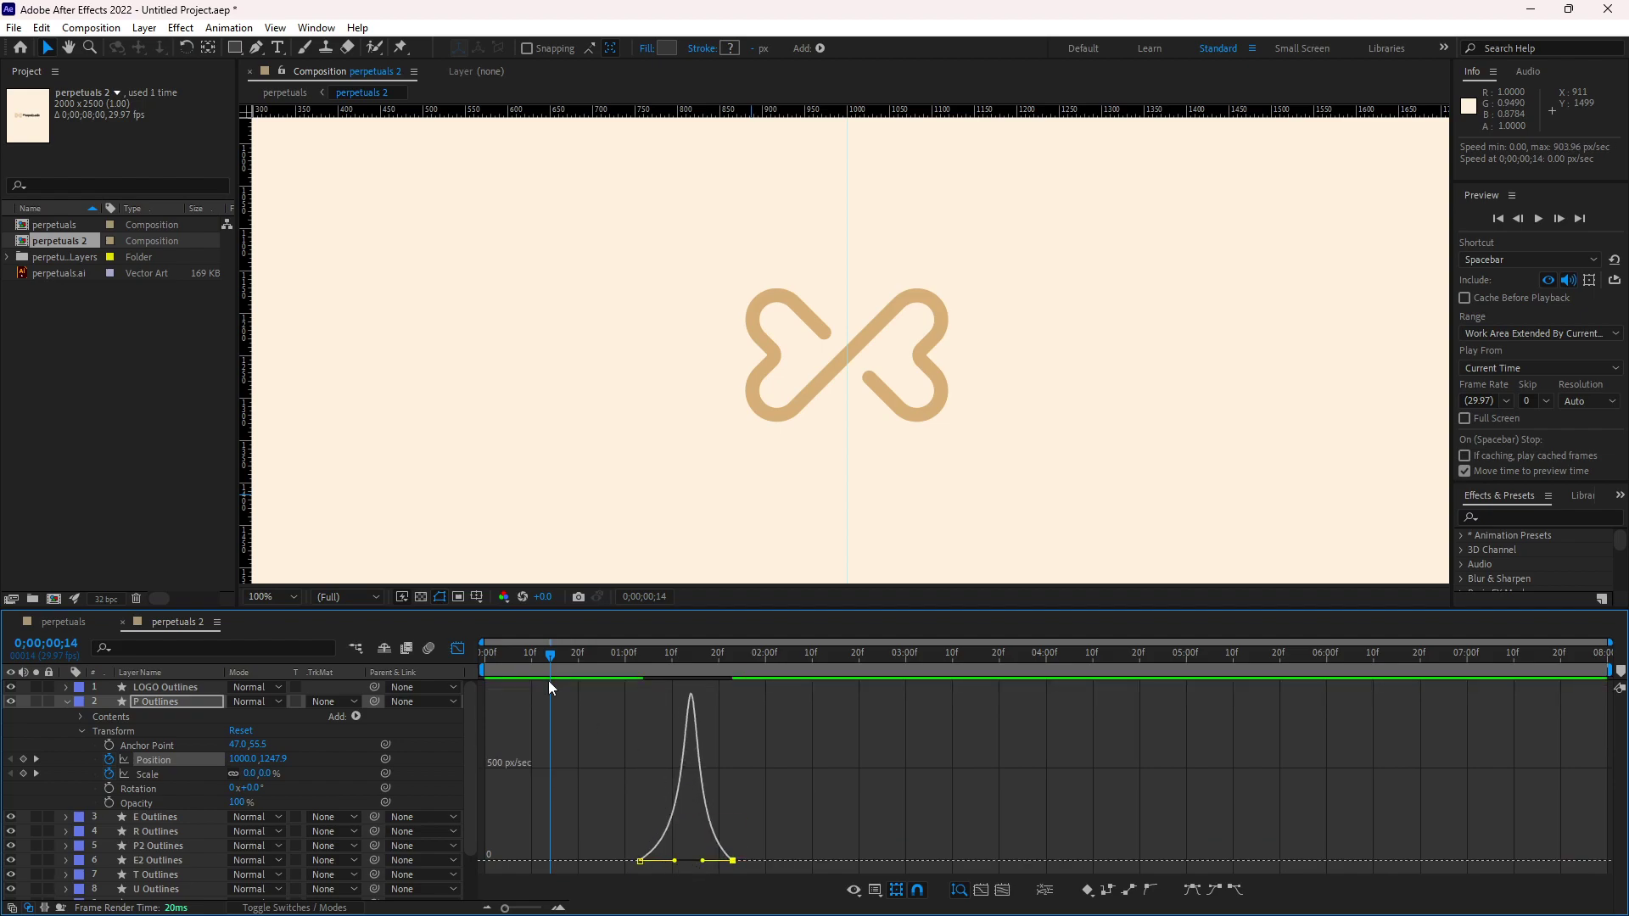
Step: Replay the animation several times to check how the P's eased slide looks beside the logo
{"action": "left_click_drag", "start_coordinate": [550, 659], "coordinate": [430, 655]}
{"action": "key", "text": "space"}
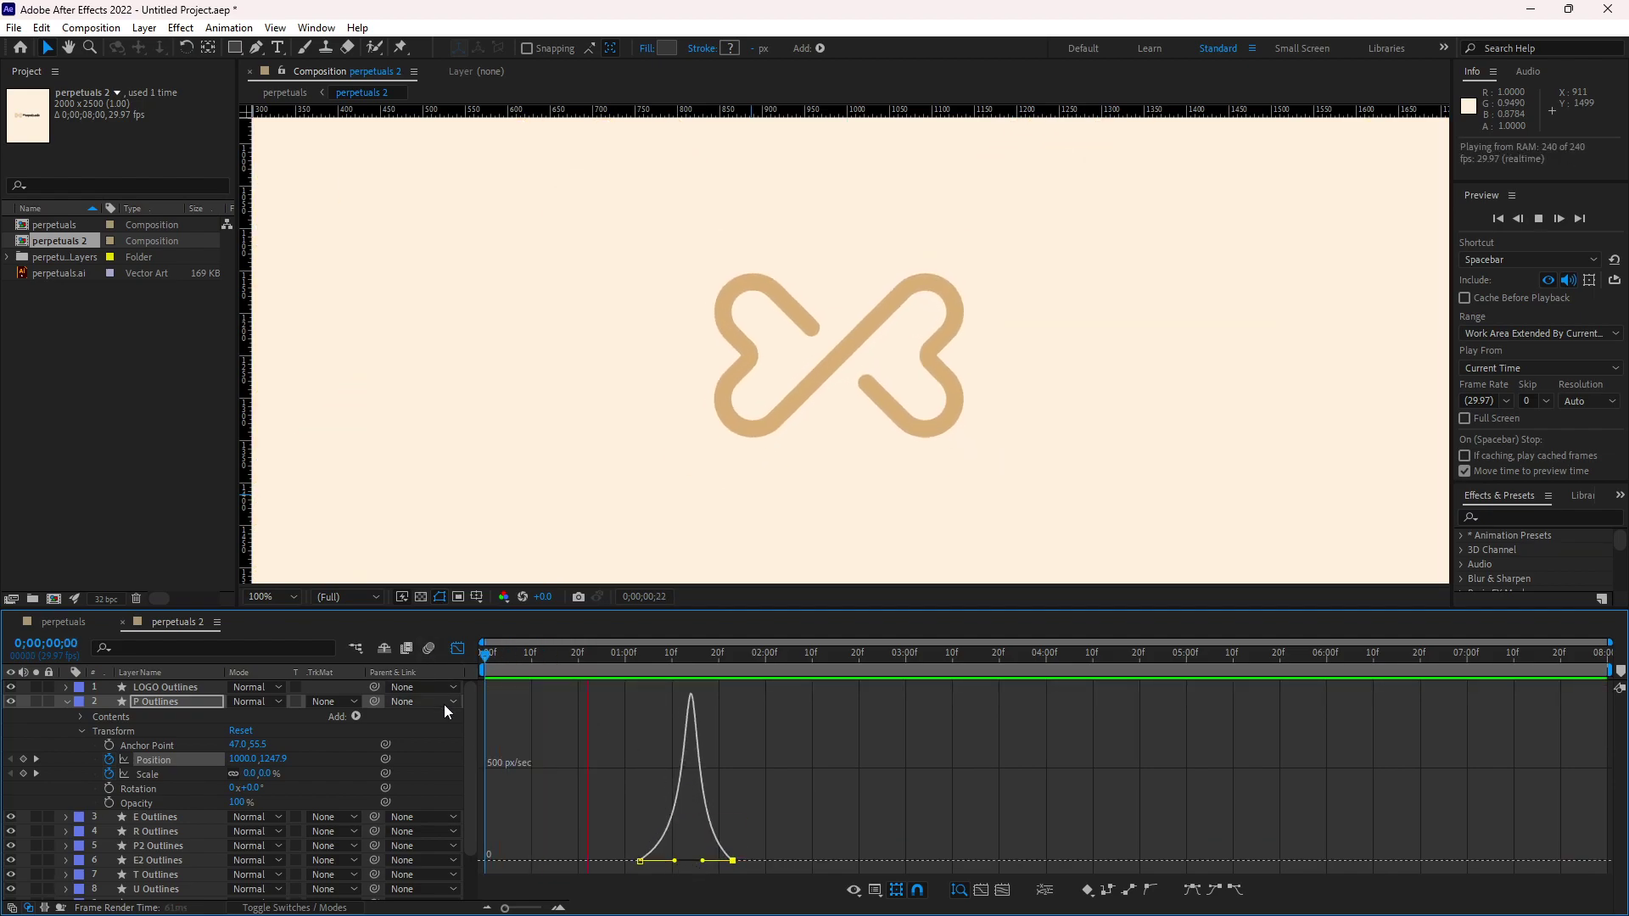
{"action": "key", "text": "space"}
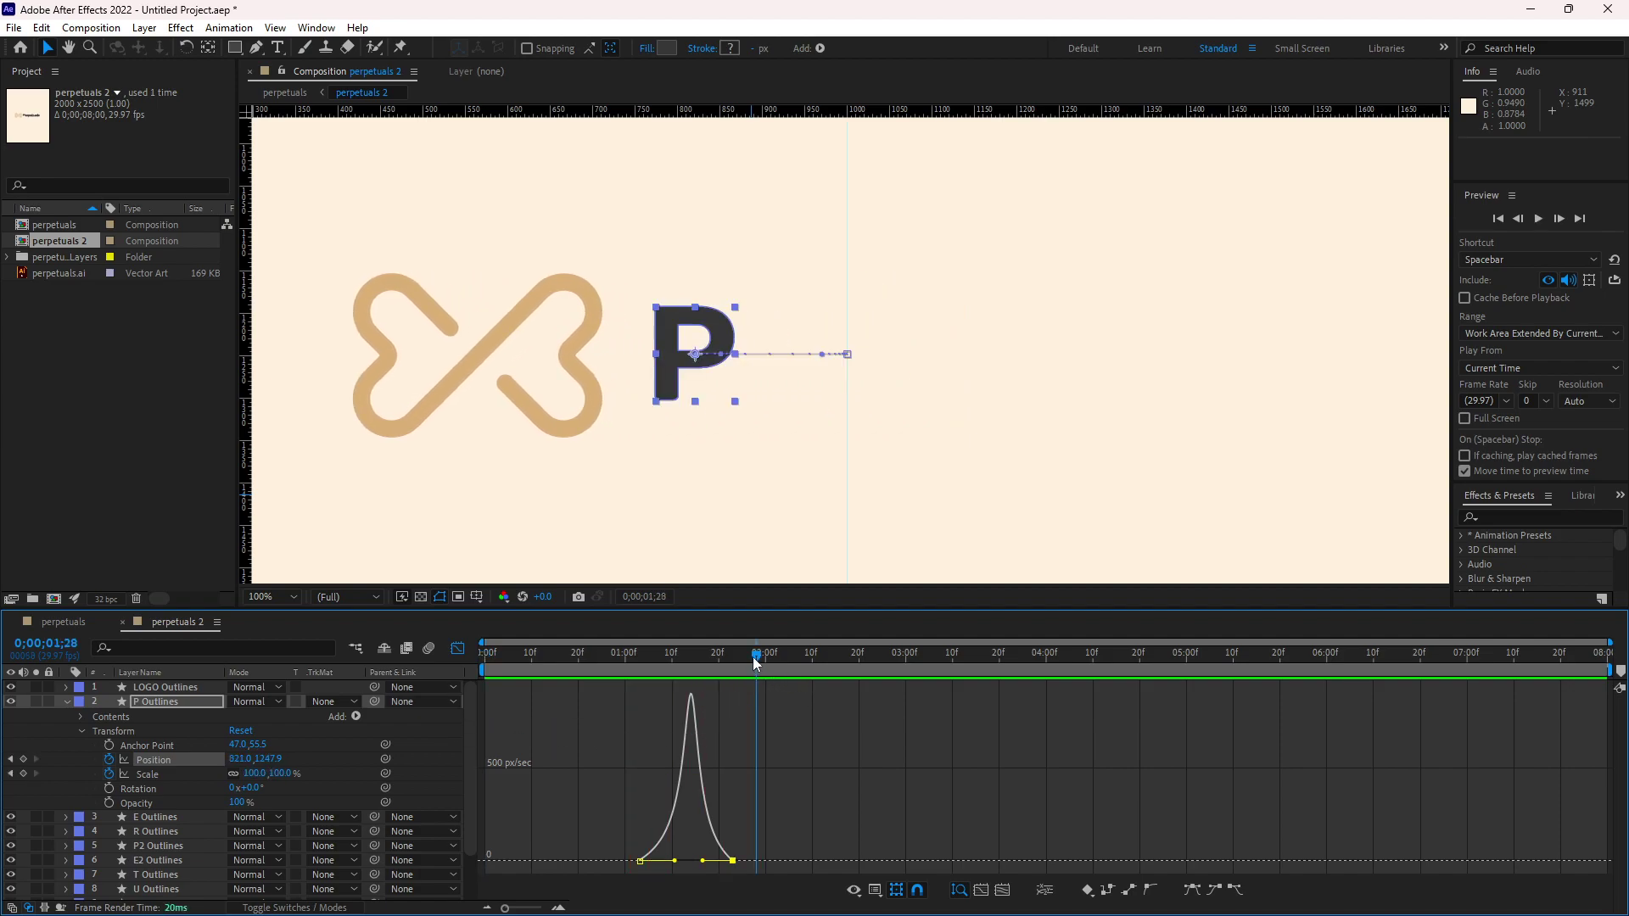
{"action": "left_click", "coordinate": [526, 649]}
{"action": "key", "text": "space"}
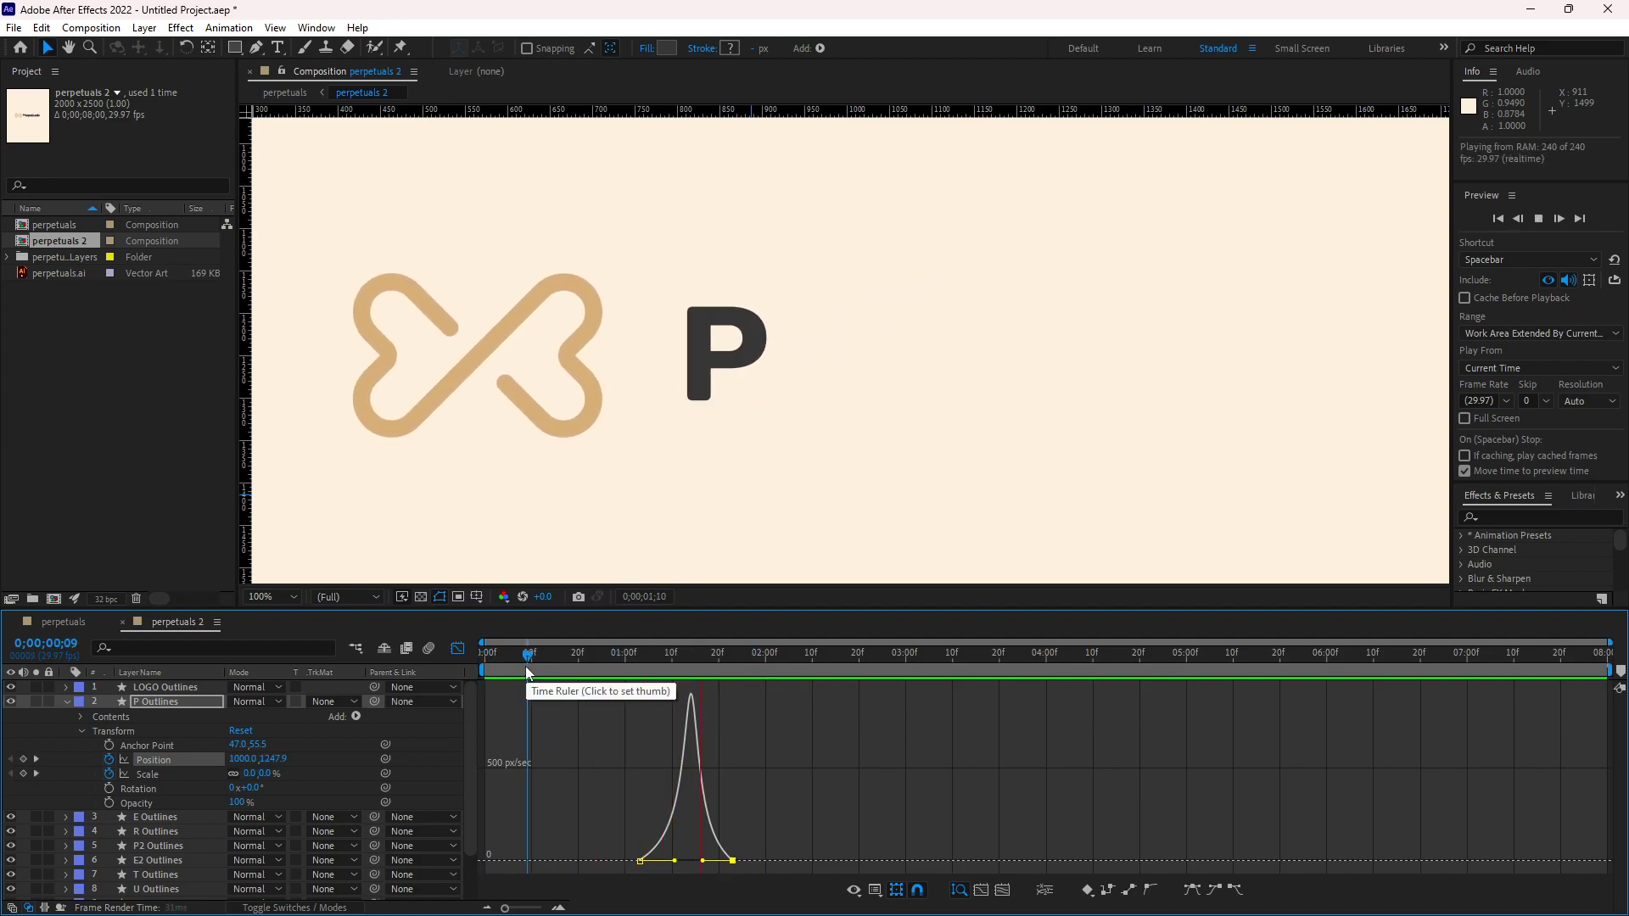
{"action": "key", "text": "space"}
{"action": "left_click_drag", "start_coordinate": [747, 654], "coordinate": [630, 657]}
{"action": "key", "text": "space"}
{"action": "key", "text": "space"}
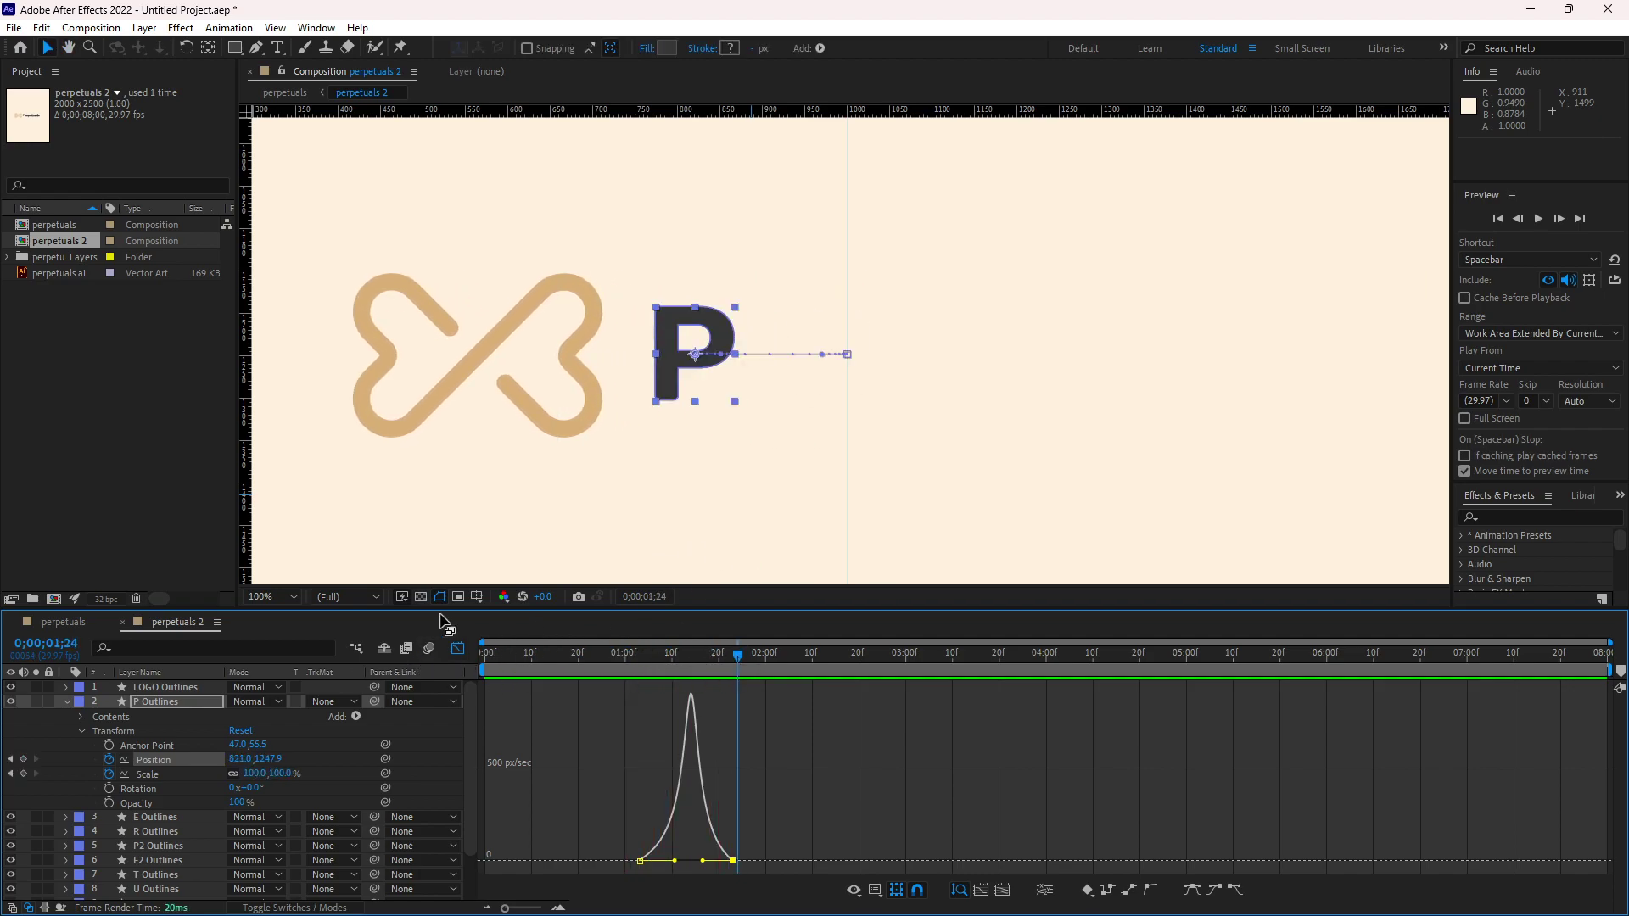
{"action": "left_click_drag", "start_coordinate": [737, 654], "coordinate": [606, 658]}
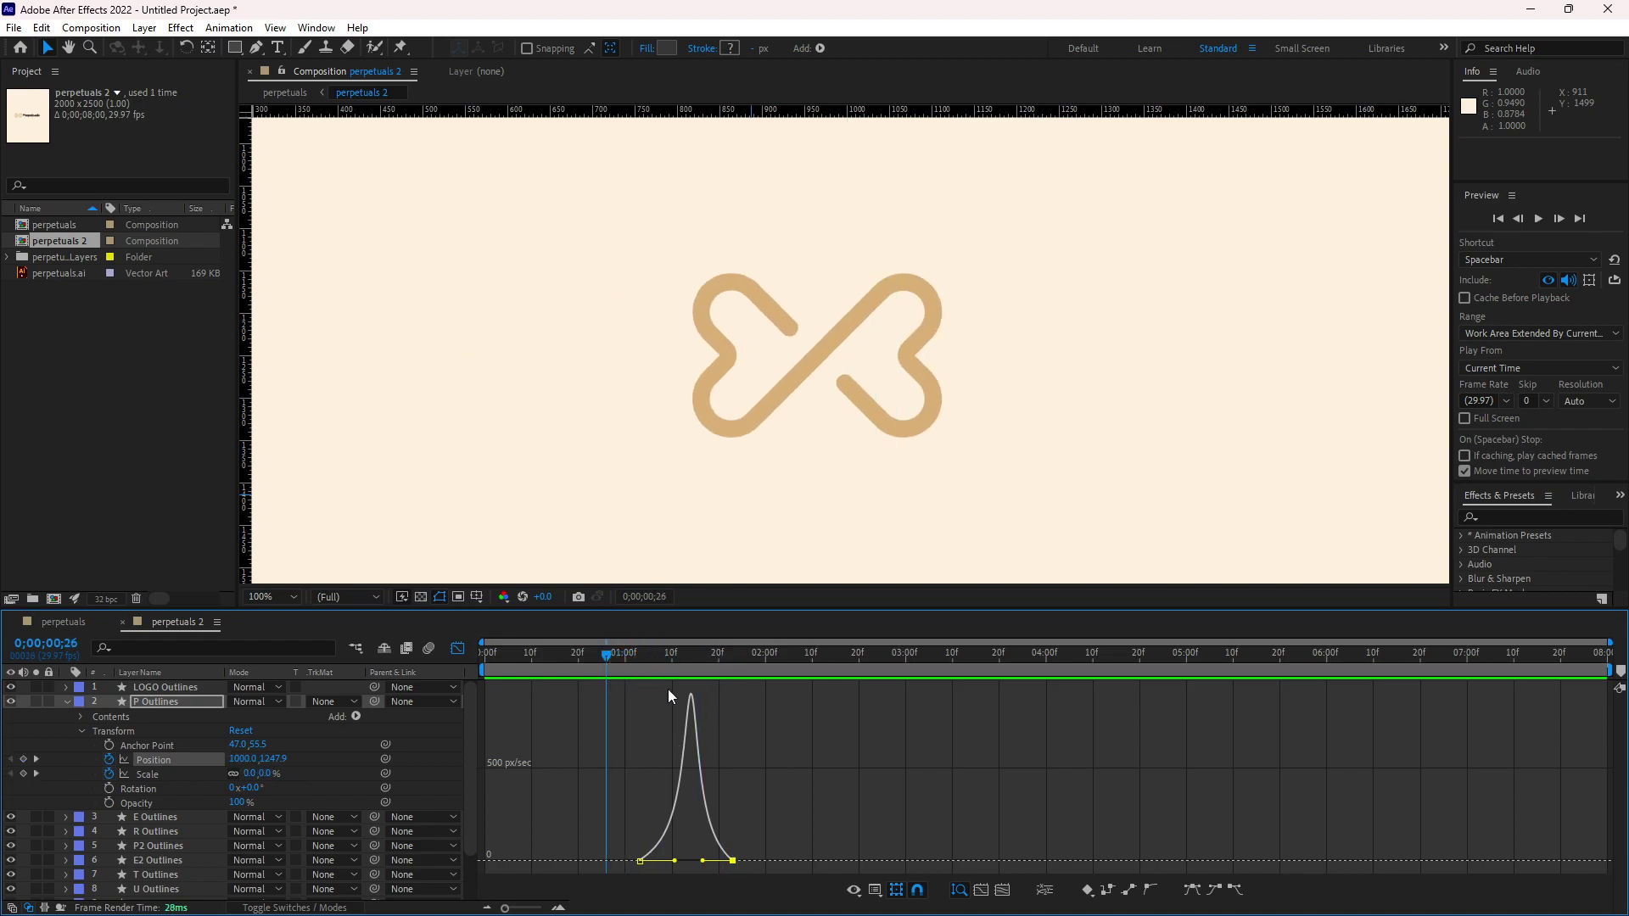
{"action": "key", "text": "space"}
{"action": "left_click_drag", "start_coordinate": [738, 654], "coordinate": [630, 652]}
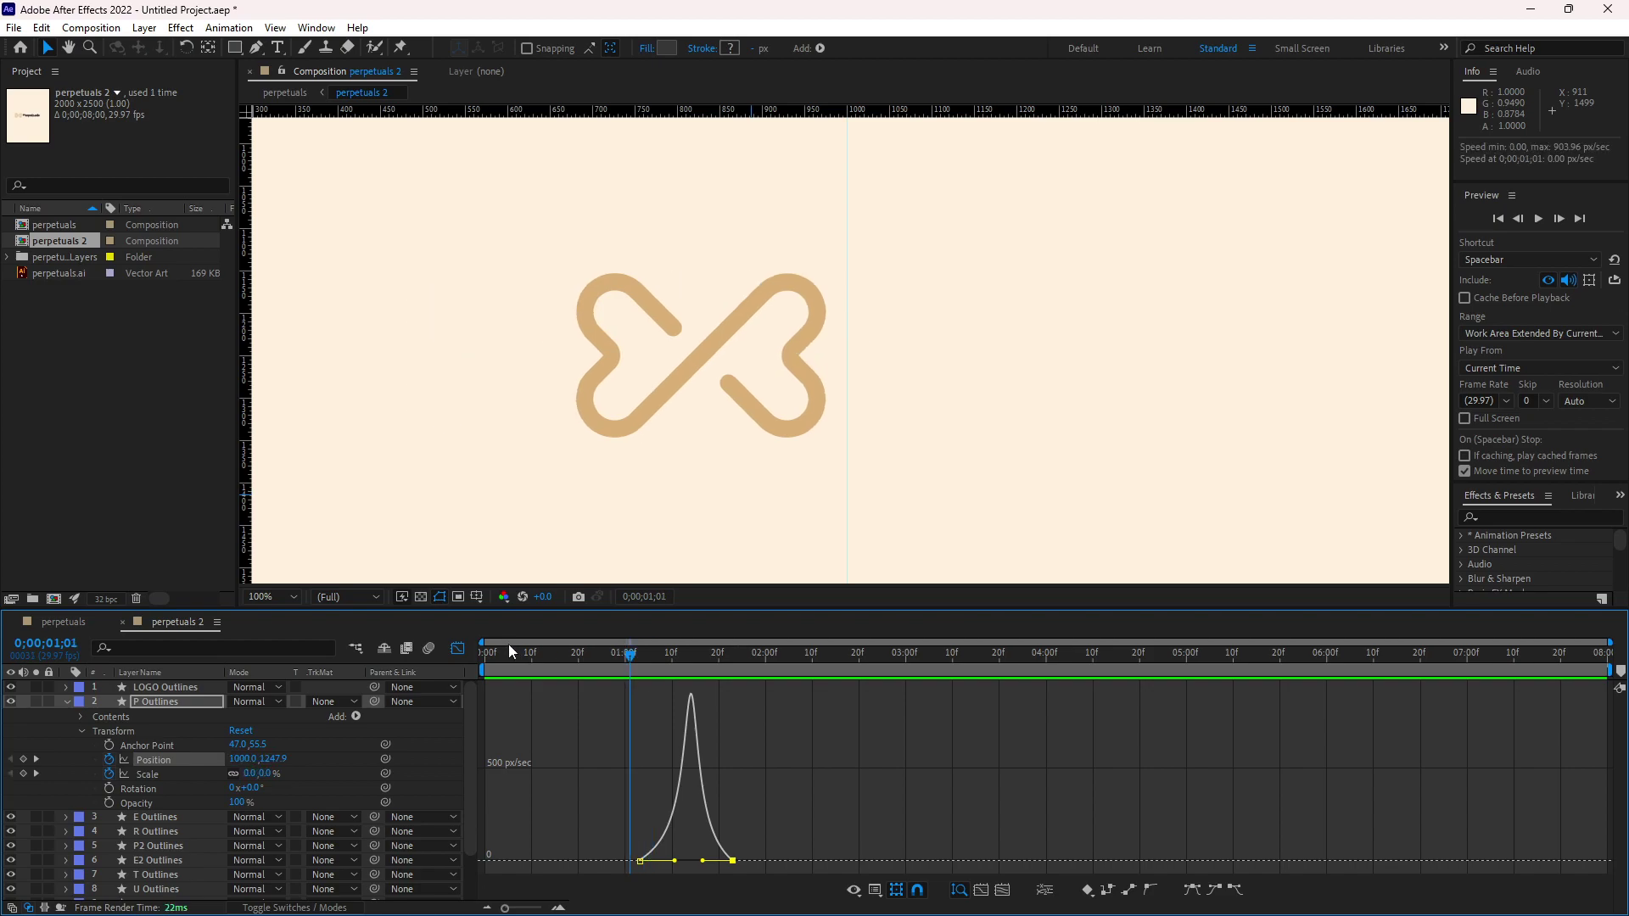
Step: Reshape the P's Scale speed curve into a narrow peak by adjusting its easing handles, and replay the animation
{"action": "left_click", "coordinate": [178, 774]}
{"action": "left_click", "coordinate": [640, 860]}
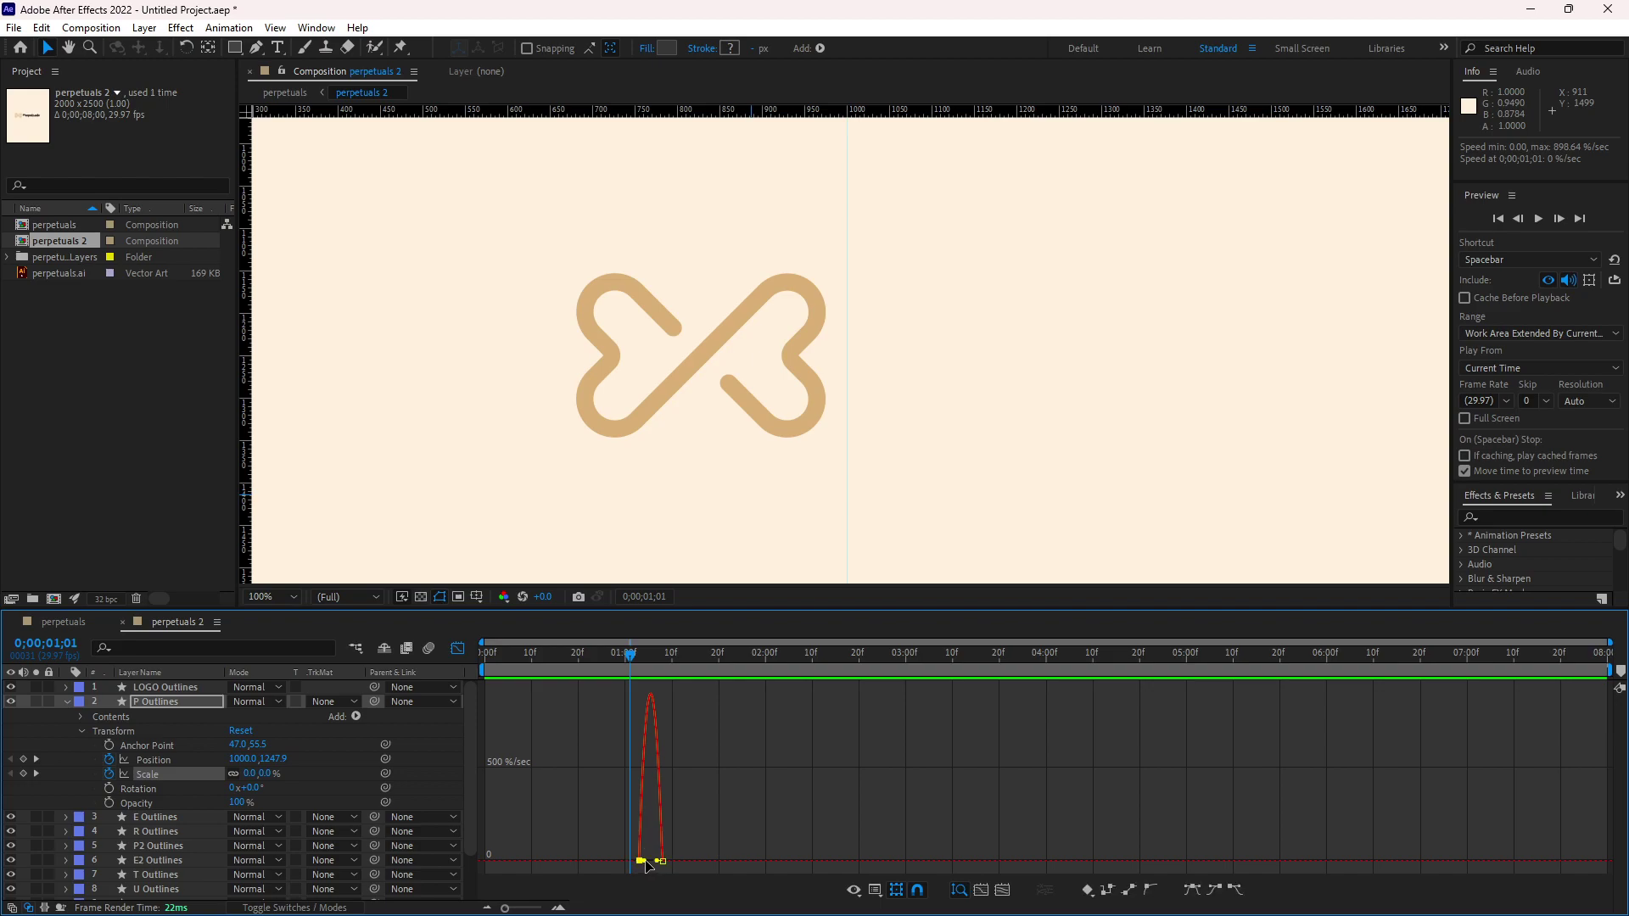
{"action": "left_click_drag", "start_coordinate": [650, 862], "coordinate": [648, 862]}
{"action": "key", "text": "space"}
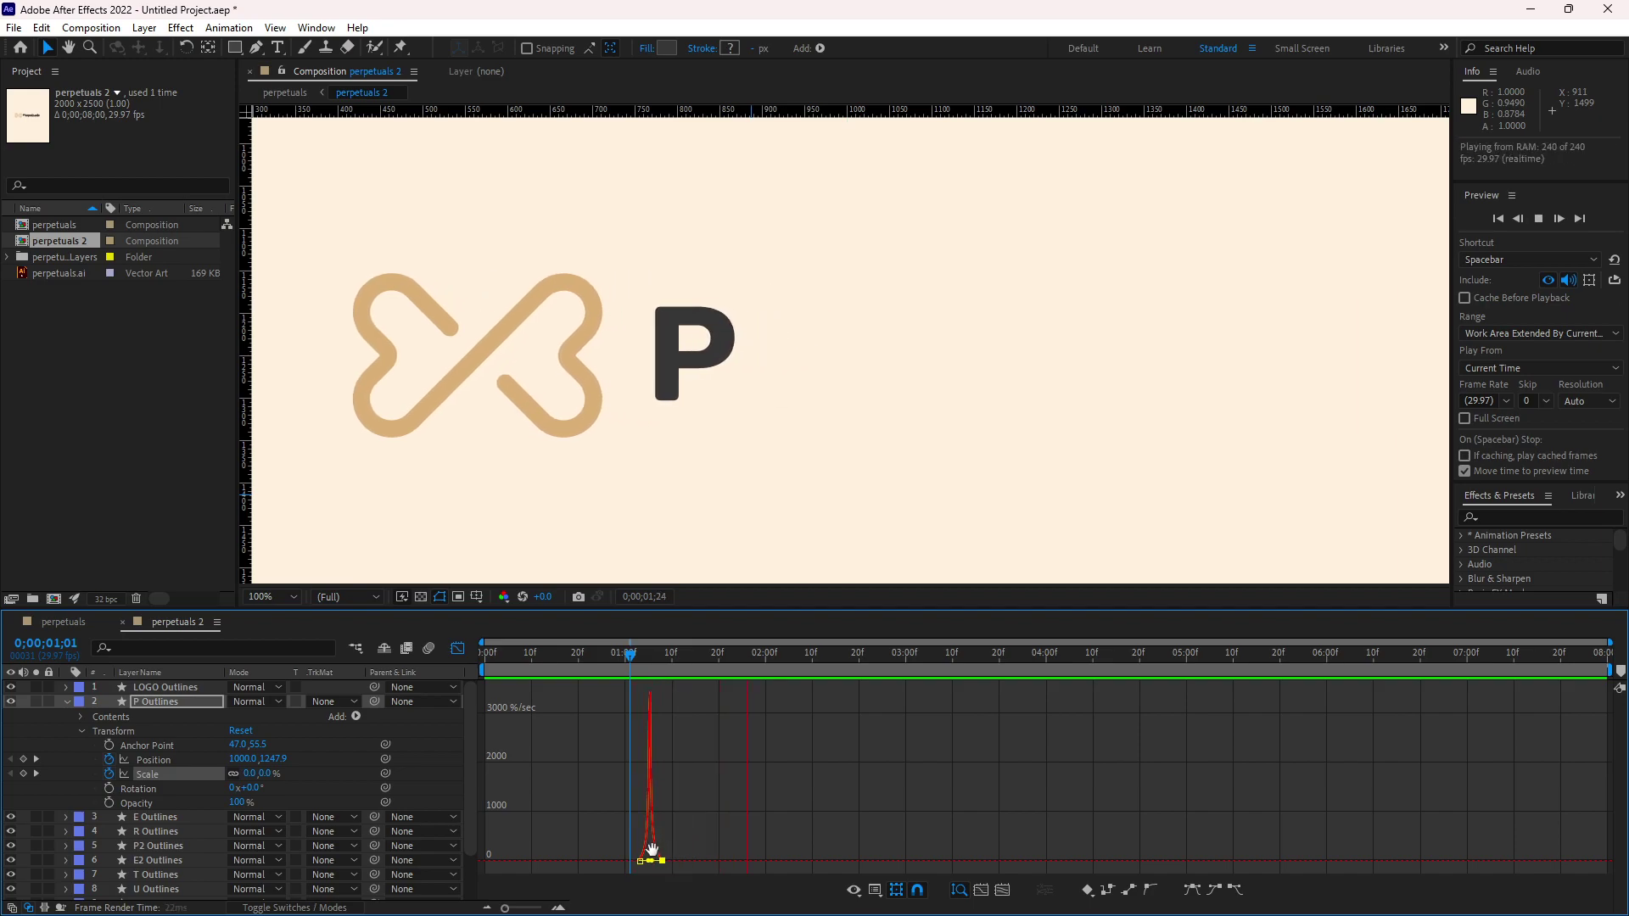
{"action": "key", "text": "space"}
{"action": "left_click_drag", "start_coordinate": [653, 862], "coordinate": [648, 862]}
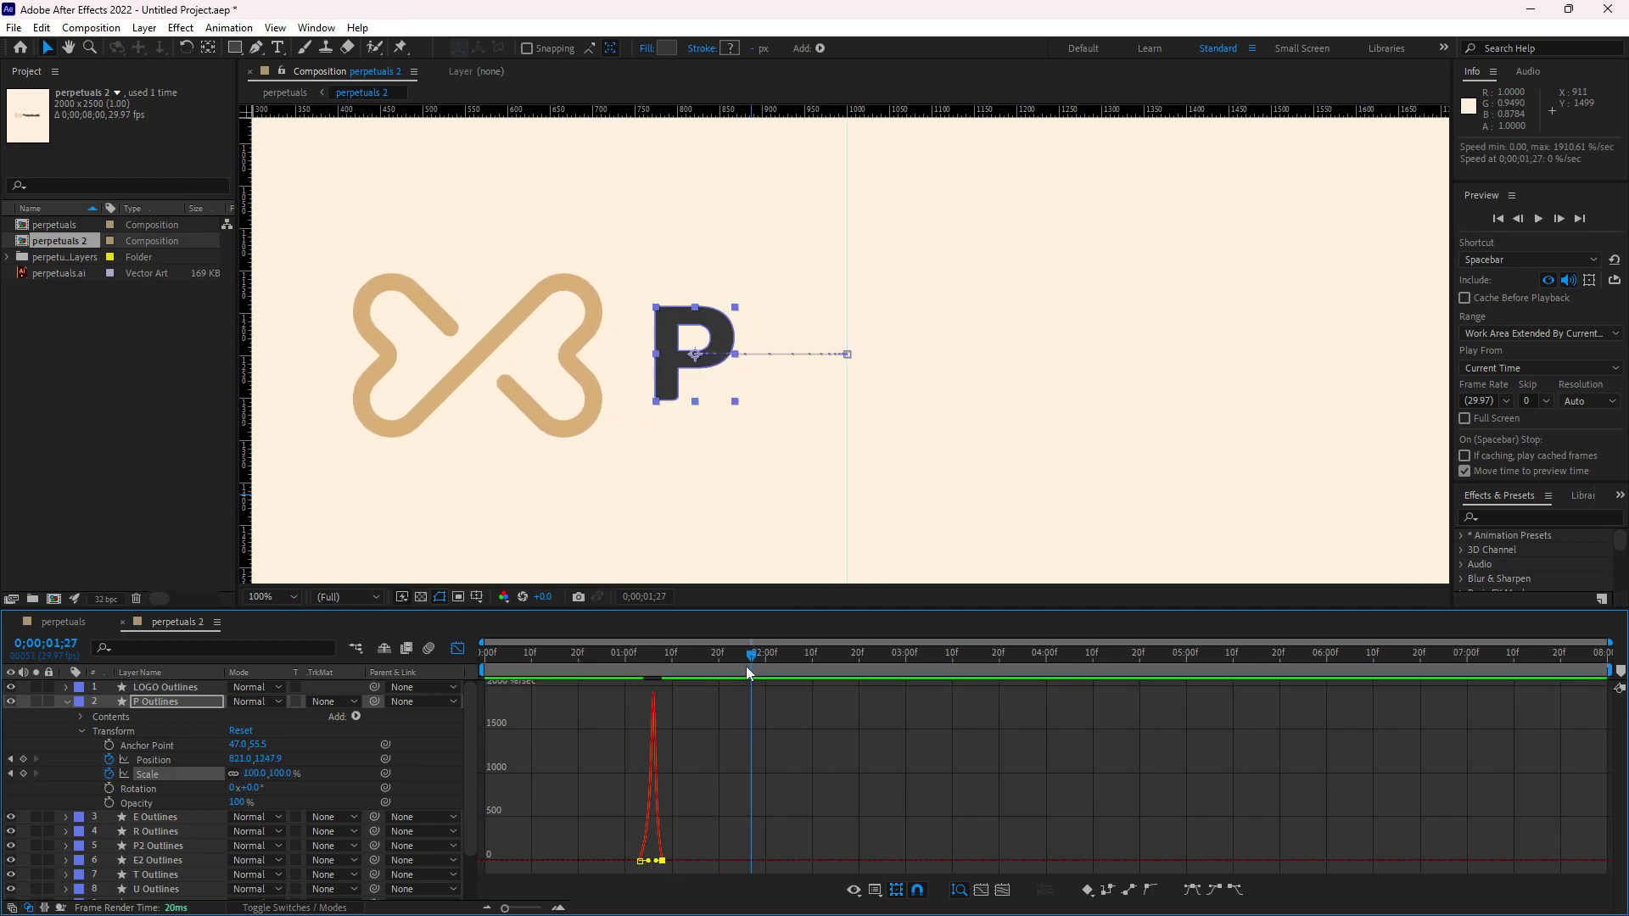
{"action": "key", "text": "space"}
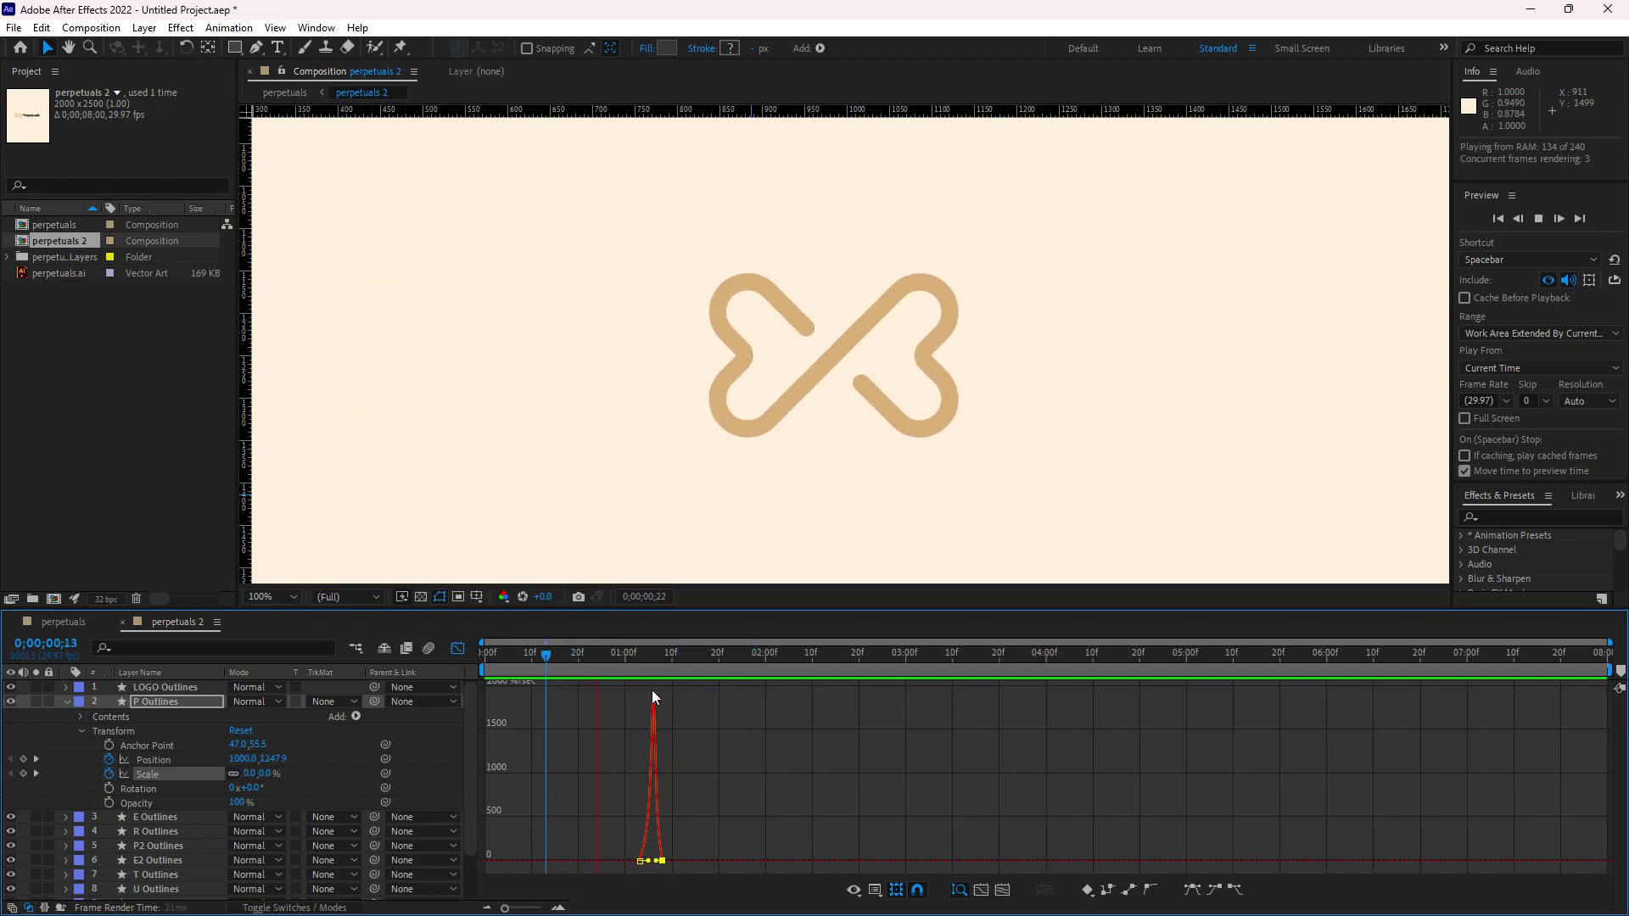
{"action": "left_click_drag", "start_coordinate": [669, 670], "coordinate": [430, 650]}
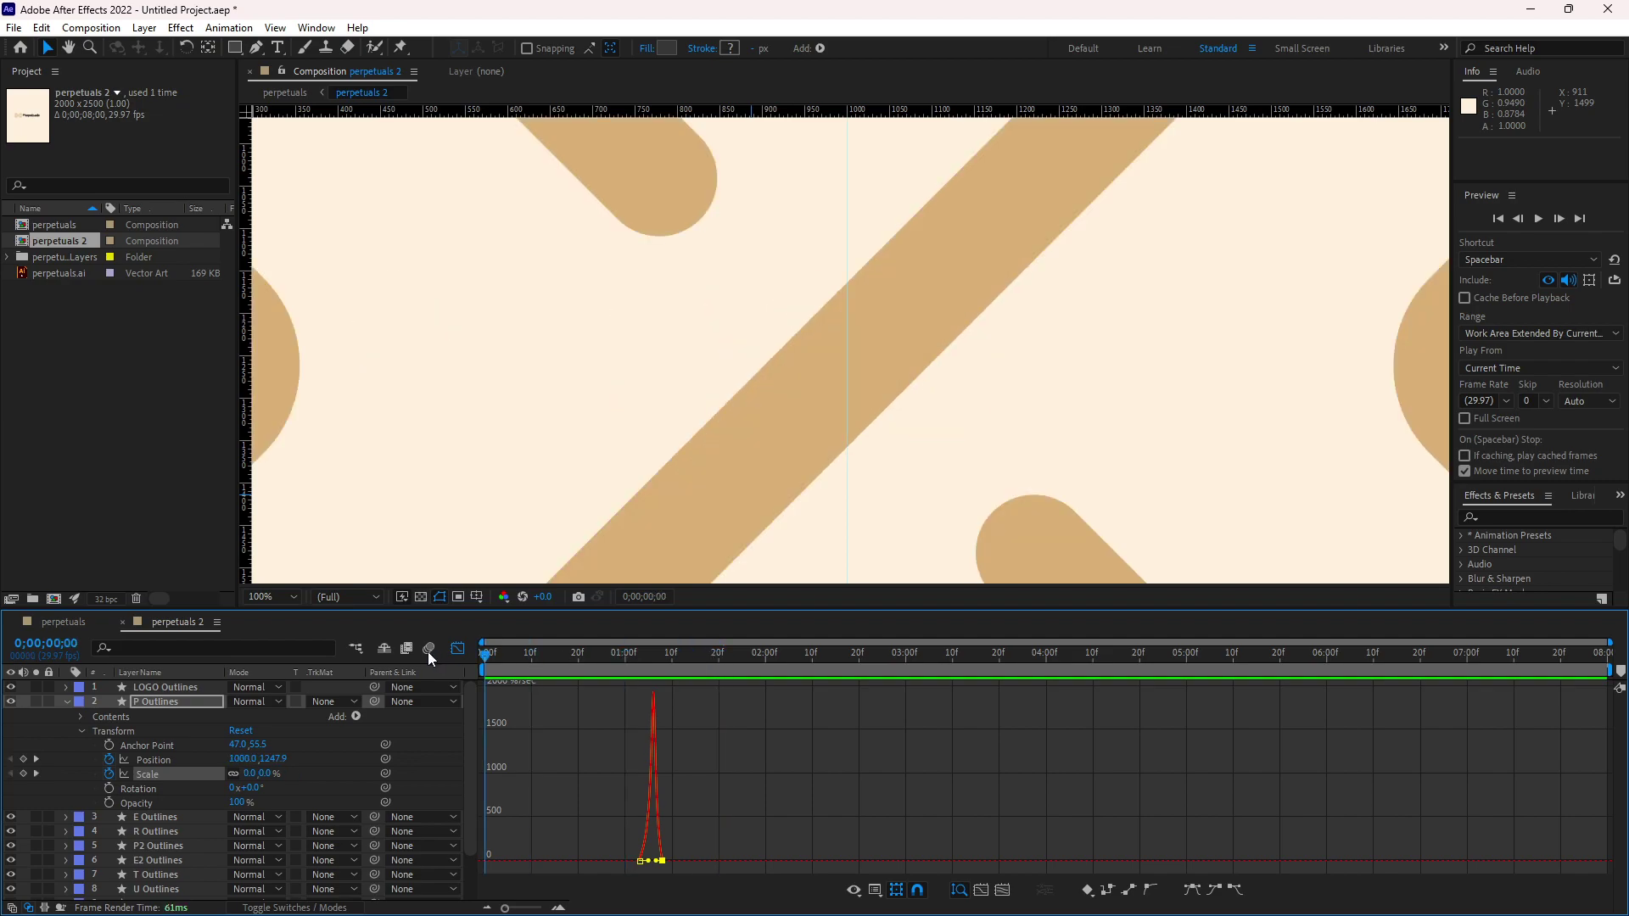
Step: Close the Graph Editor, shift the P layer with its keyframes to start at 0;00;01;01, and replay the animation
{"action": "left_click", "coordinate": [458, 649]}
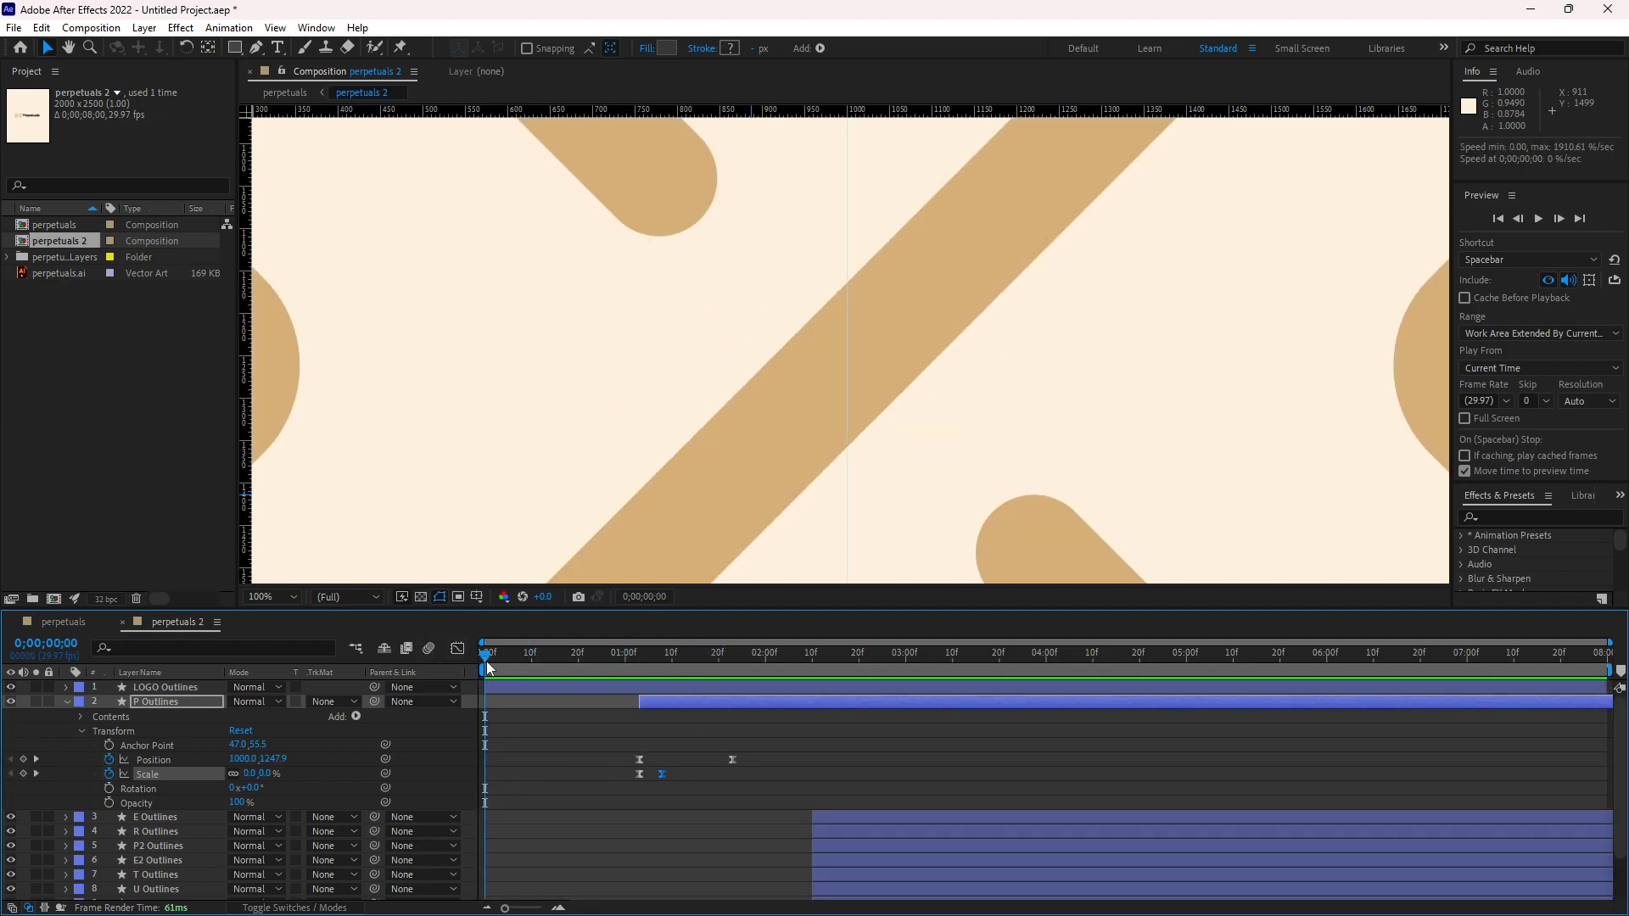
{"action": "left_click_drag", "start_coordinate": [489, 656], "coordinate": [641, 696]}
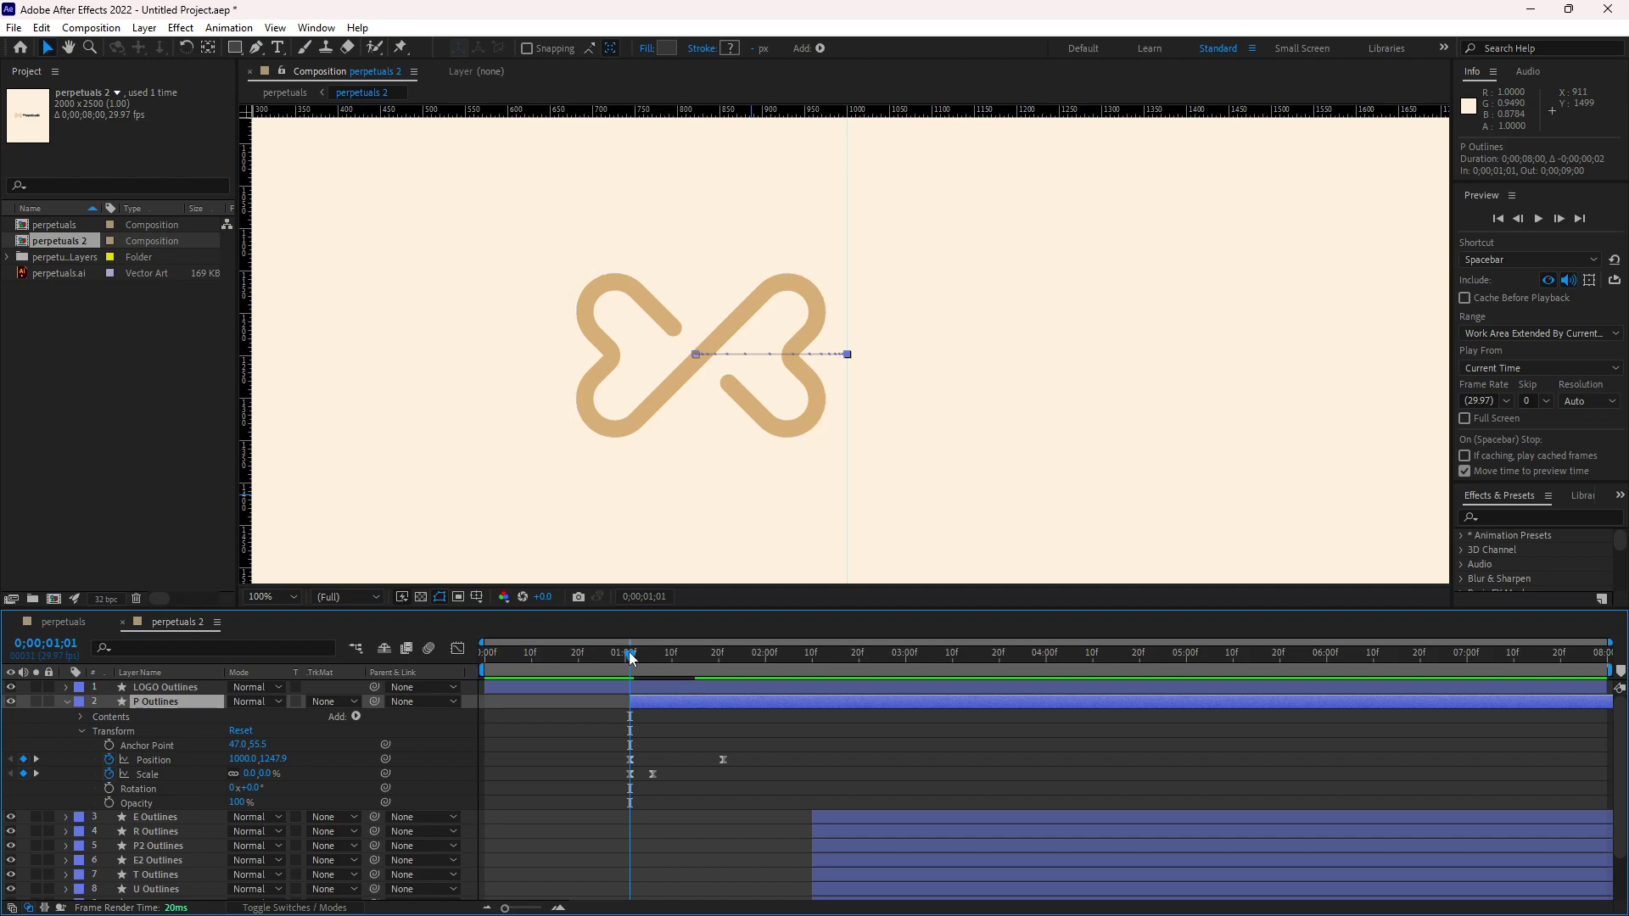
{"action": "key", "text": "space"}
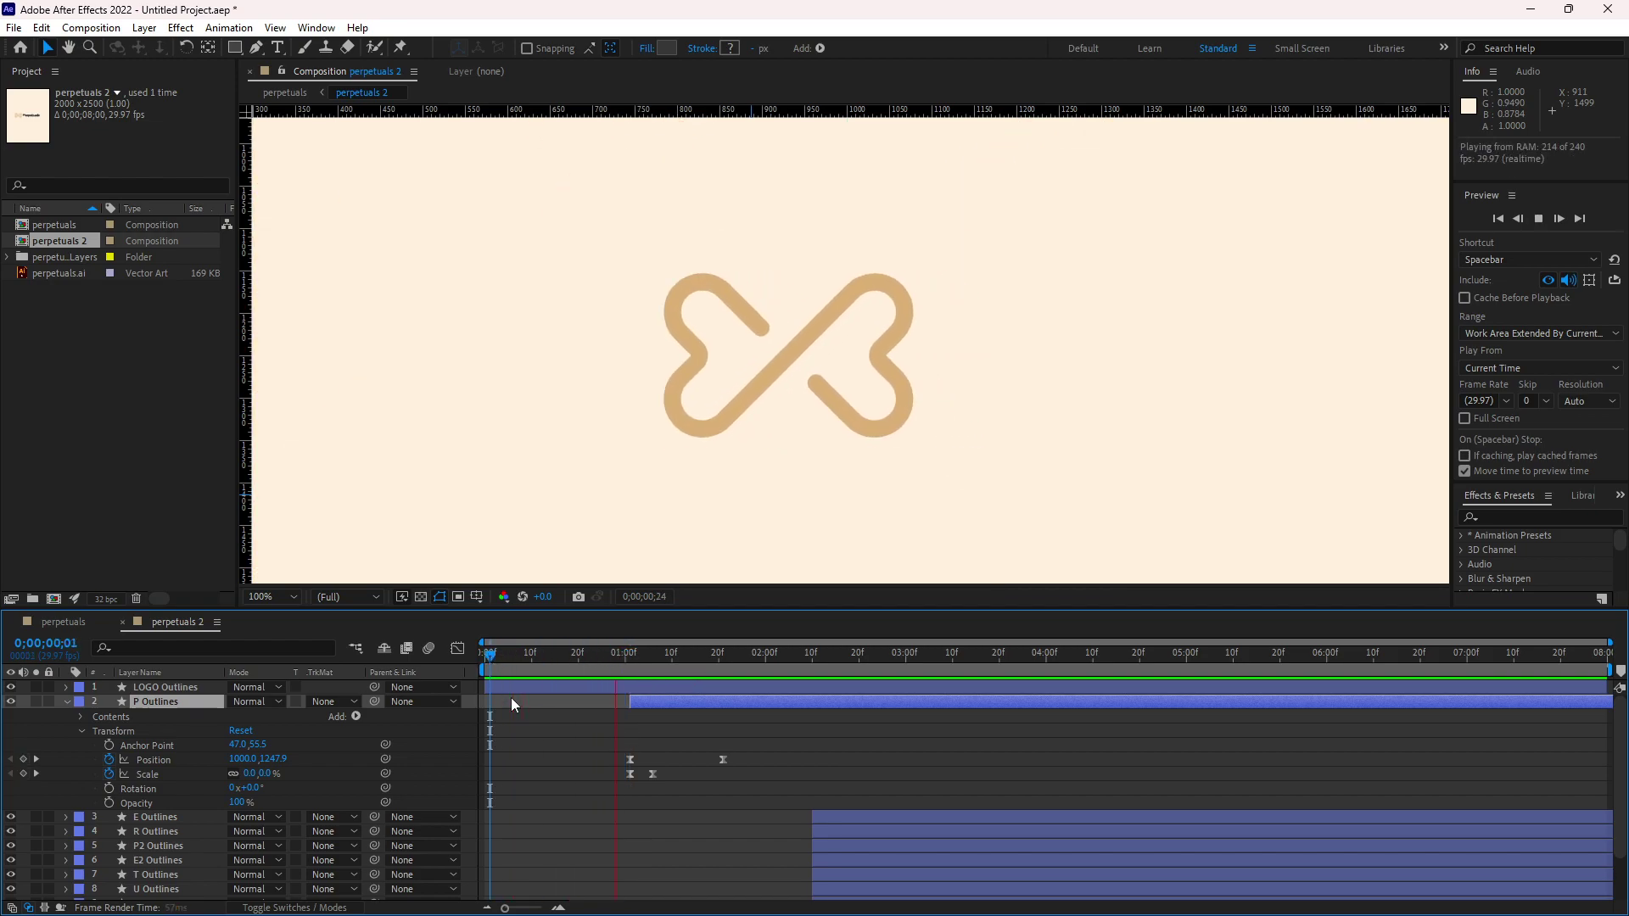
{"action": "key", "text": "space"}
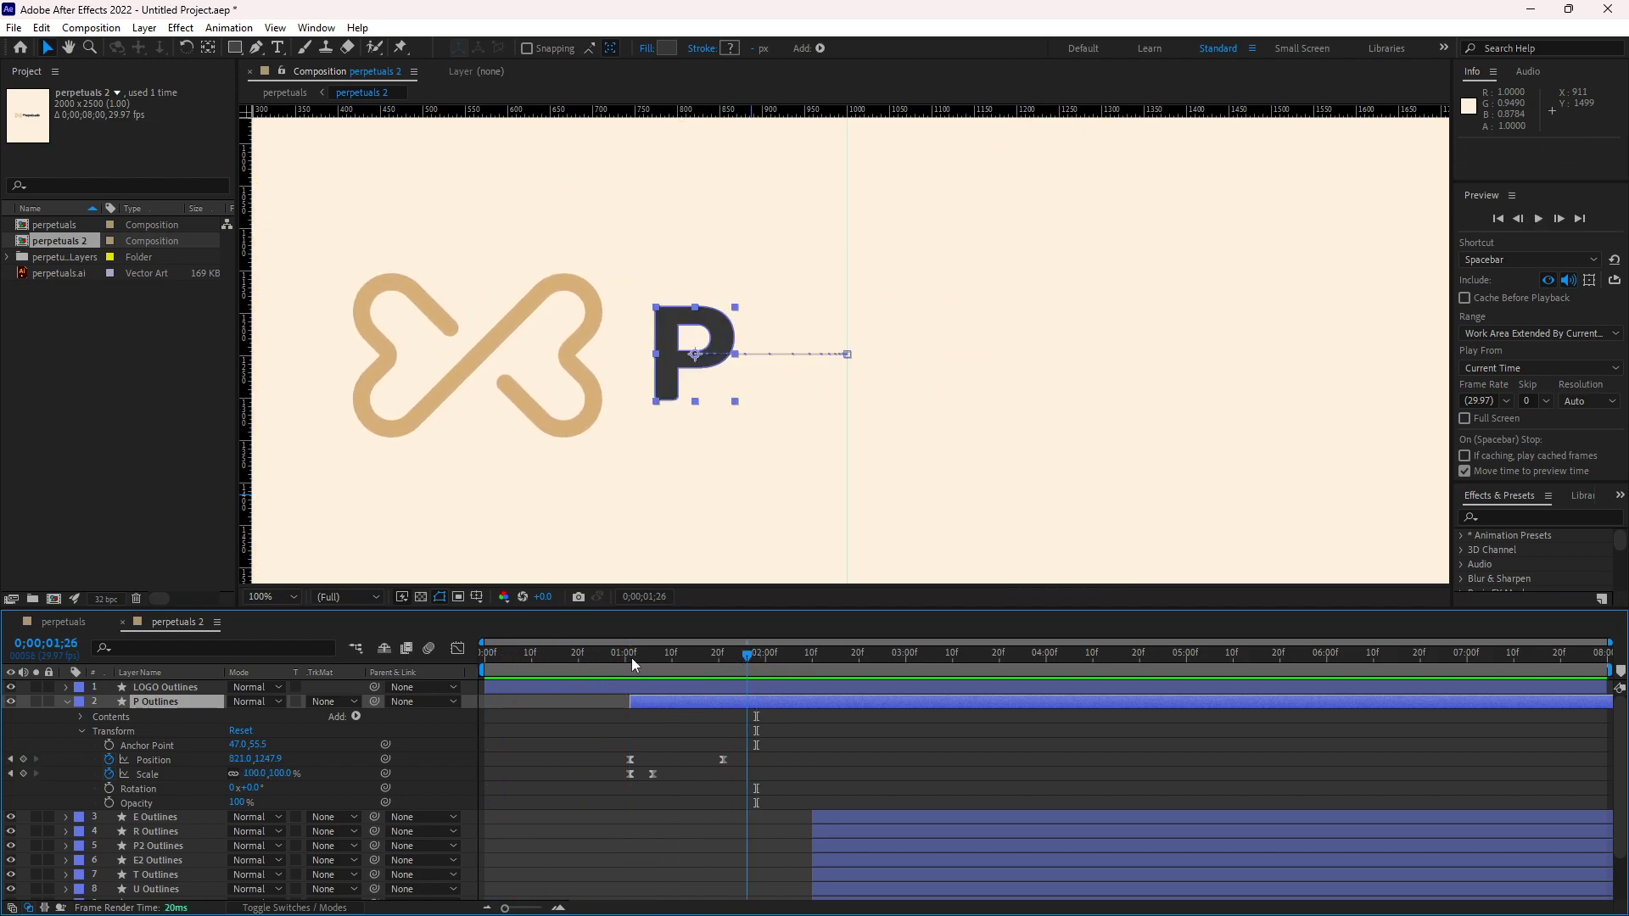
{"action": "key", "text": "space"}
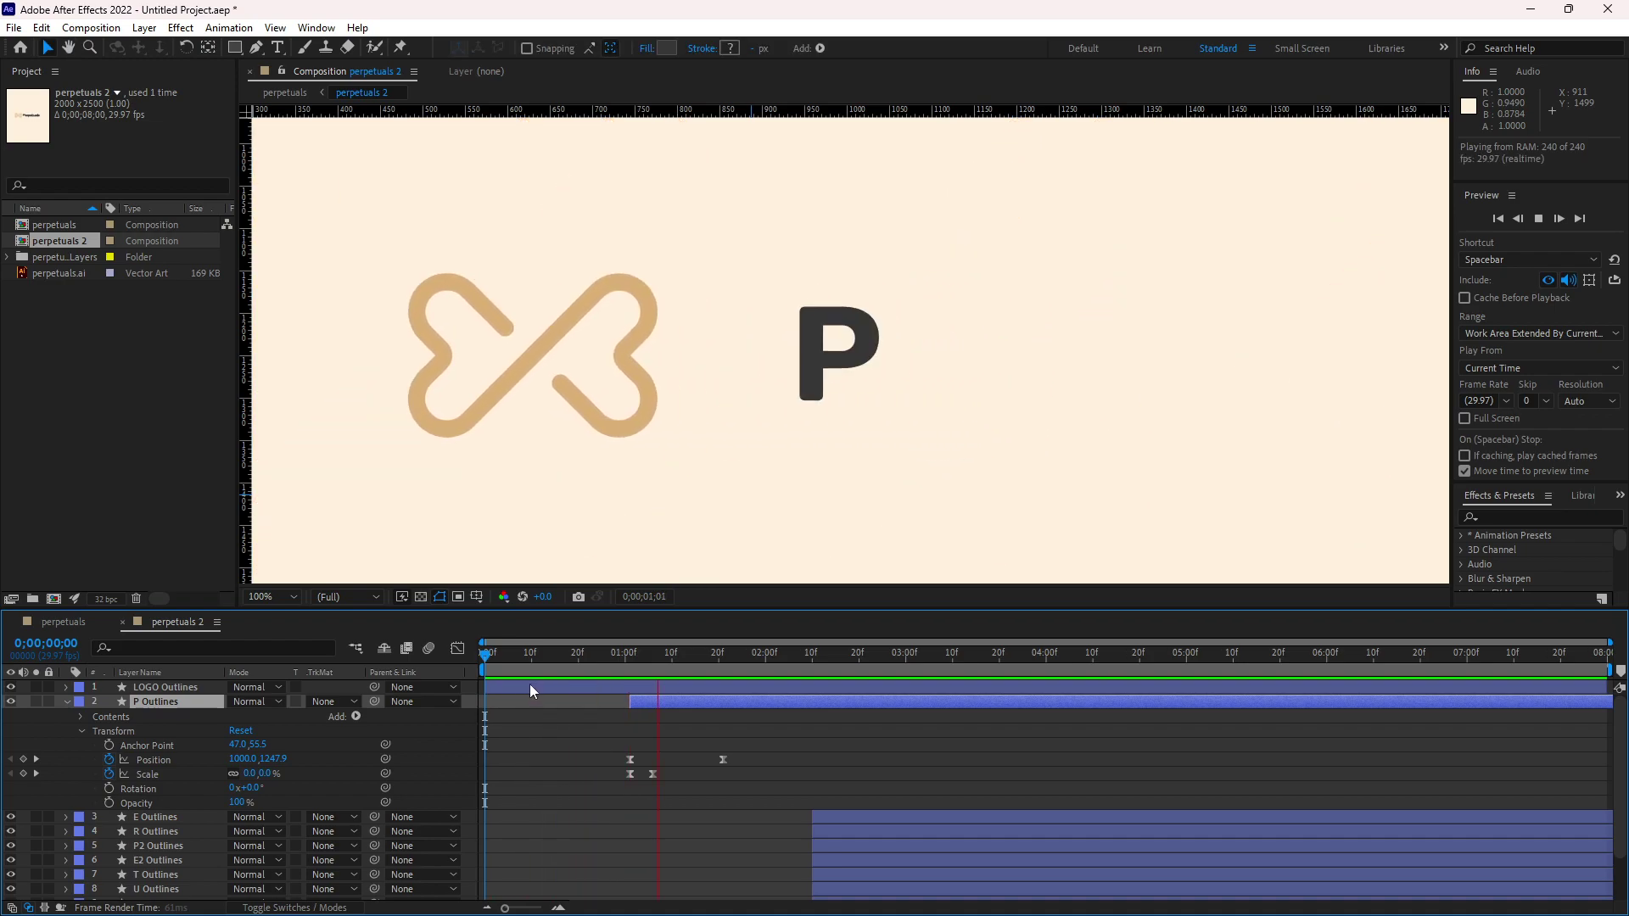
{"action": "key", "text": "space"}
{"action": "key", "text": "space"}
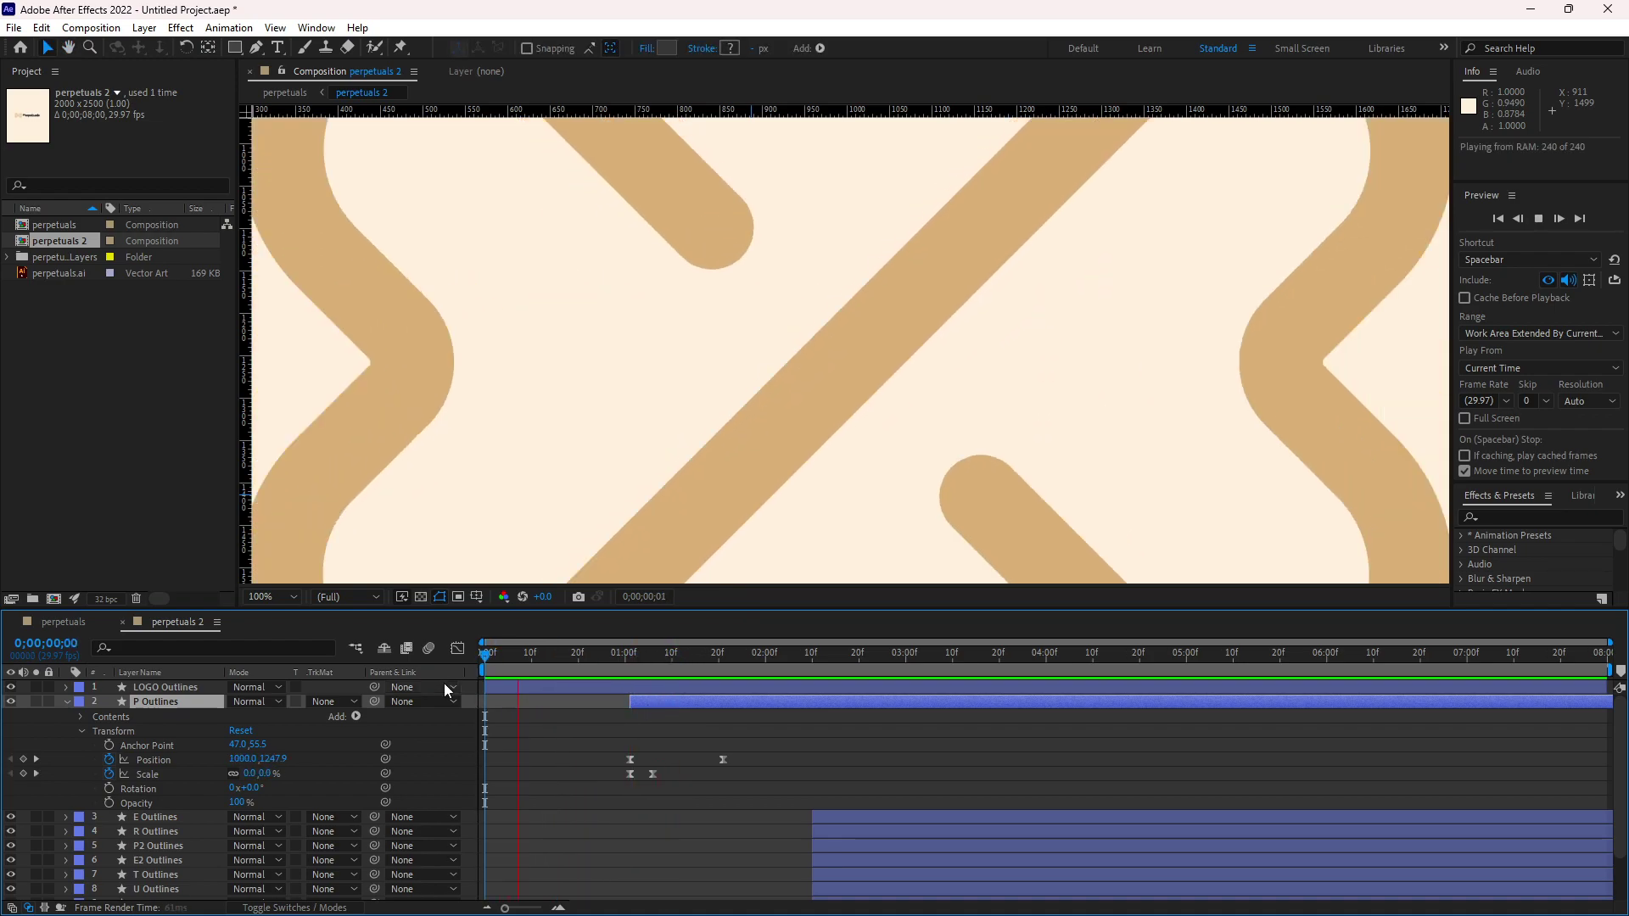
{"action": "key", "text": "space"}
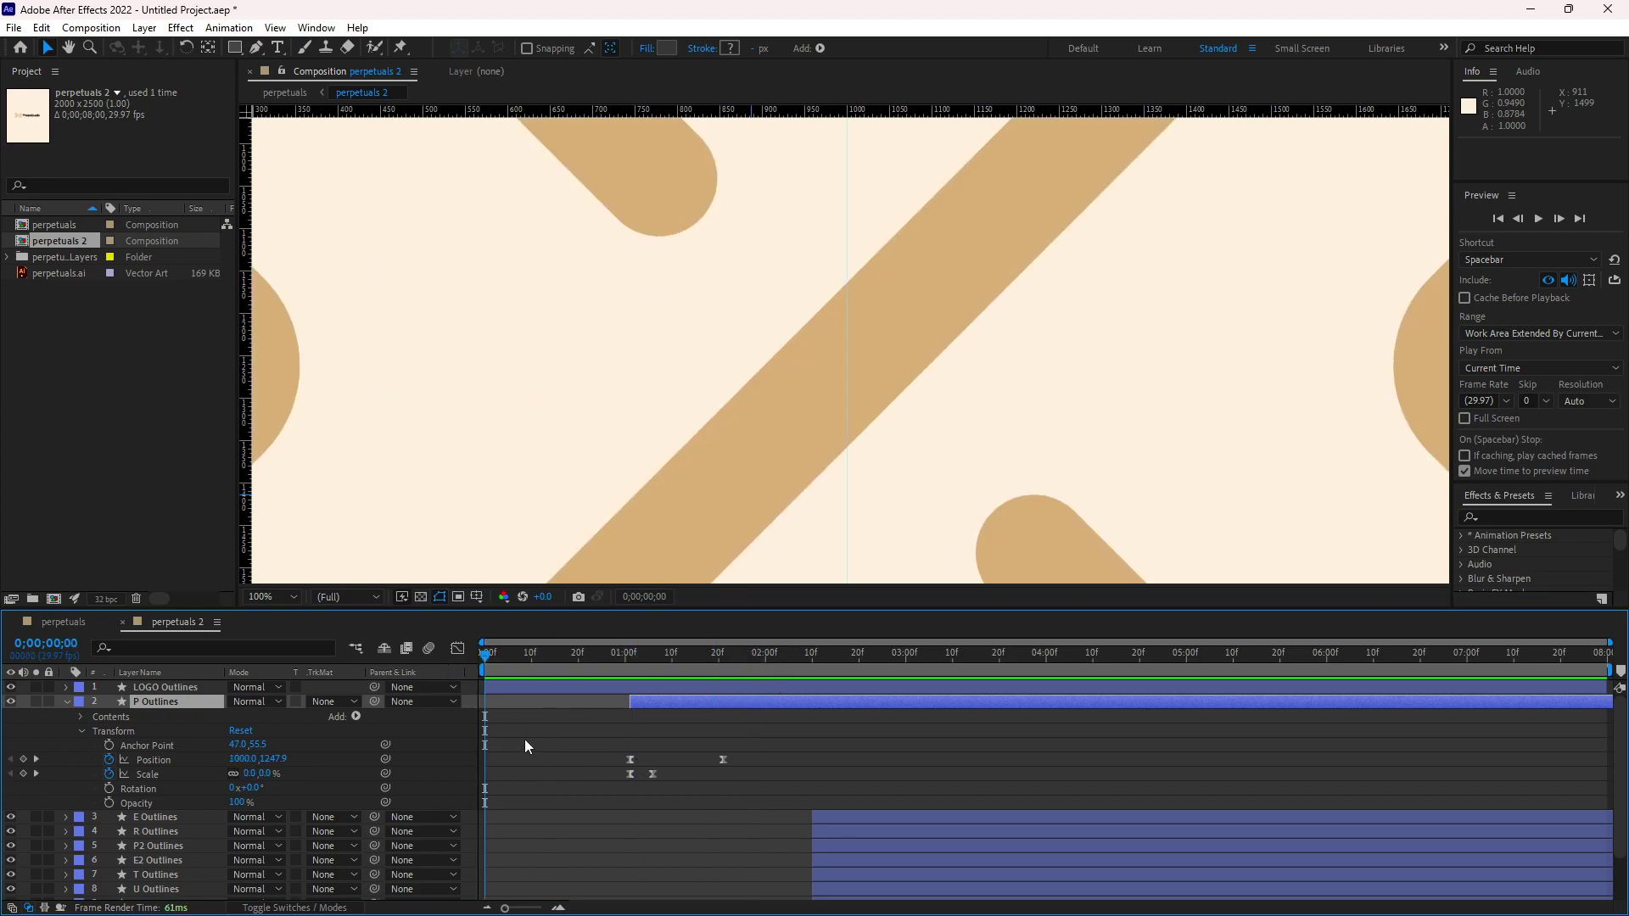
Step: Move the remaining letter layers, E through S Outlines, earlier together so they start with the P at 0;00;01;01
{"action": "scroll", "coordinate": [811, 789], "scroll_direction": "down", "scroll_amount": 3}
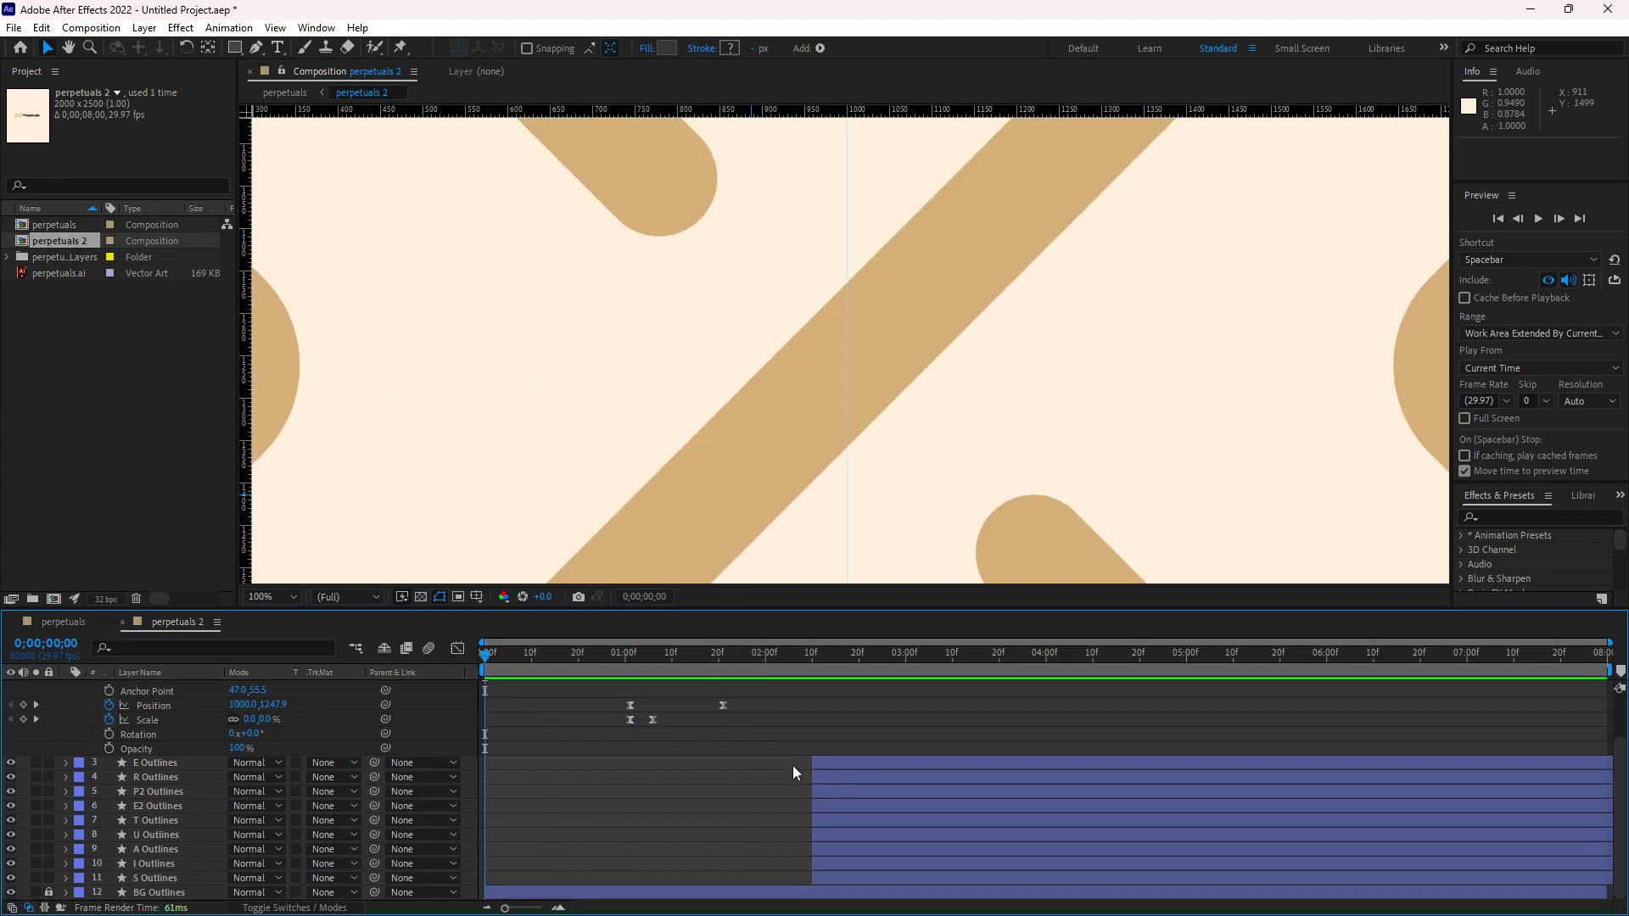
{"action": "left_click_drag", "start_coordinate": [797, 739], "coordinate": [845, 874]}
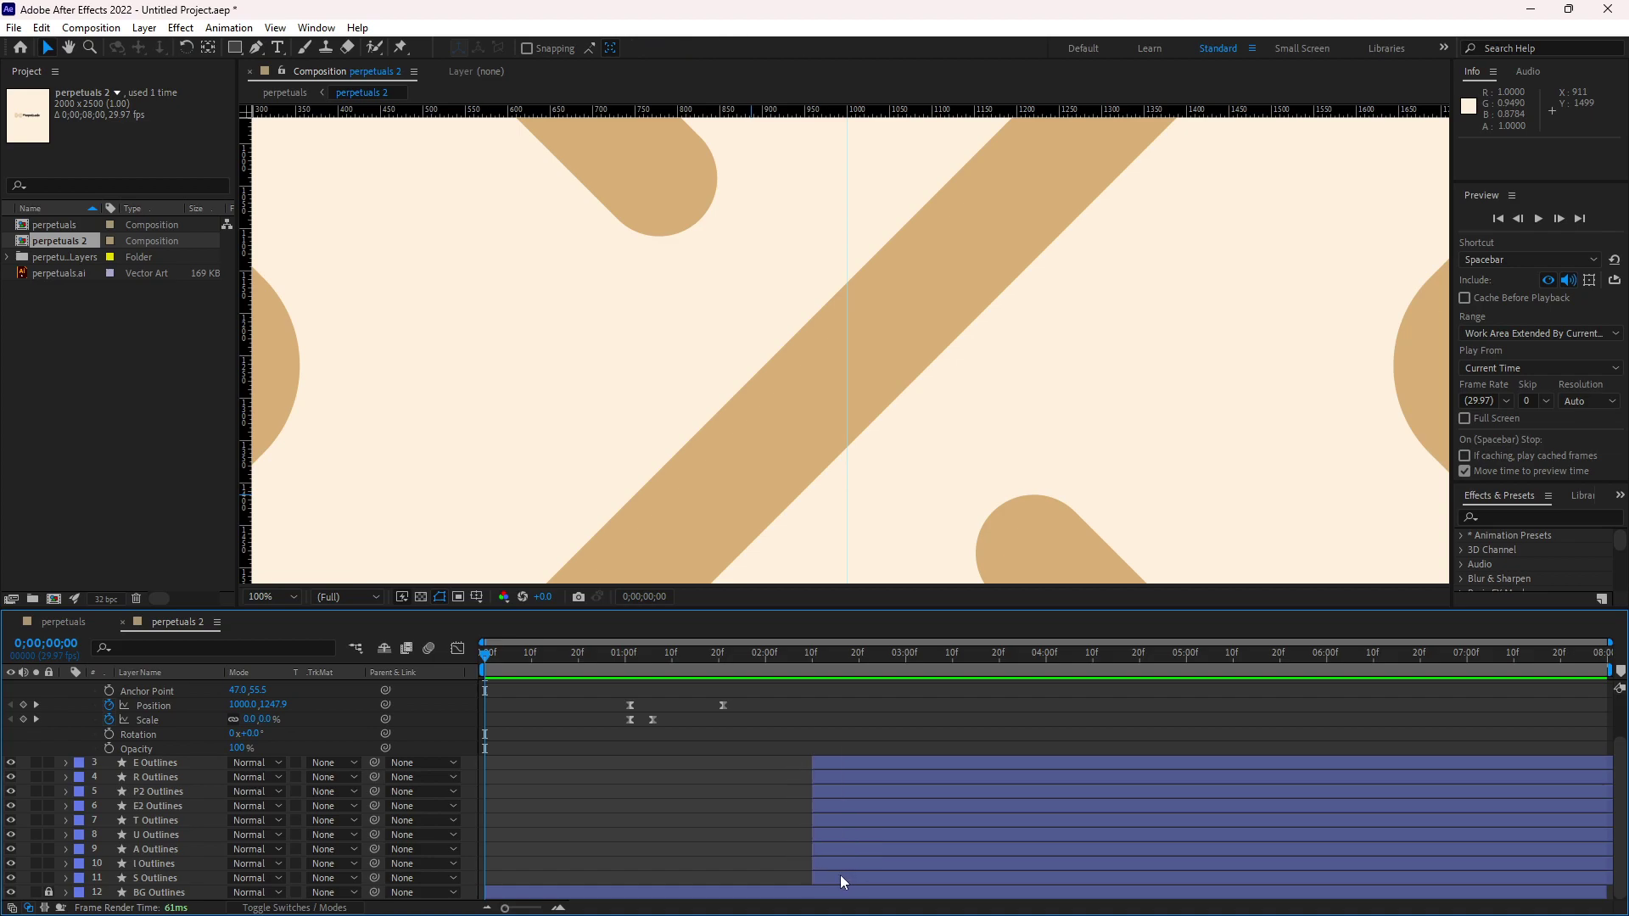
{"action": "left_click", "coordinate": [839, 876]}
{"action": "left_click", "coordinate": [838, 777], "text": "shift"}
{"action": "left_click_drag", "start_coordinate": [844, 777], "coordinate": [685, 815]}
{"action": "scroll", "coordinate": [664, 761], "scroll_direction": "up", "scroll_amount": 3}
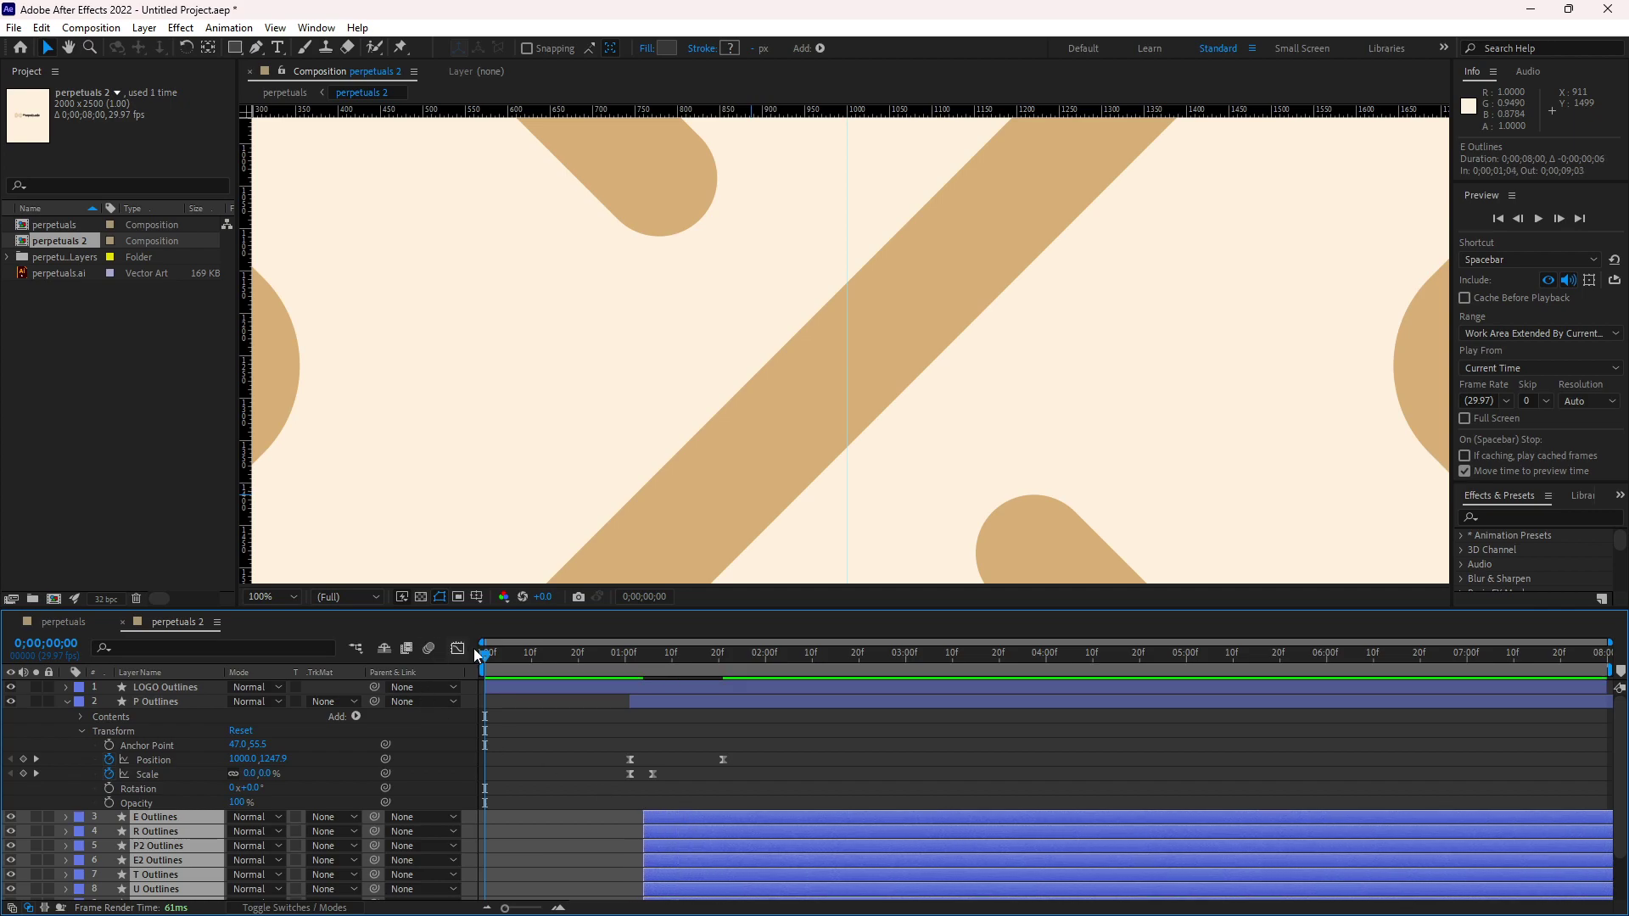
{"action": "left_click_drag", "start_coordinate": [567, 659], "coordinate": [627, 662]}
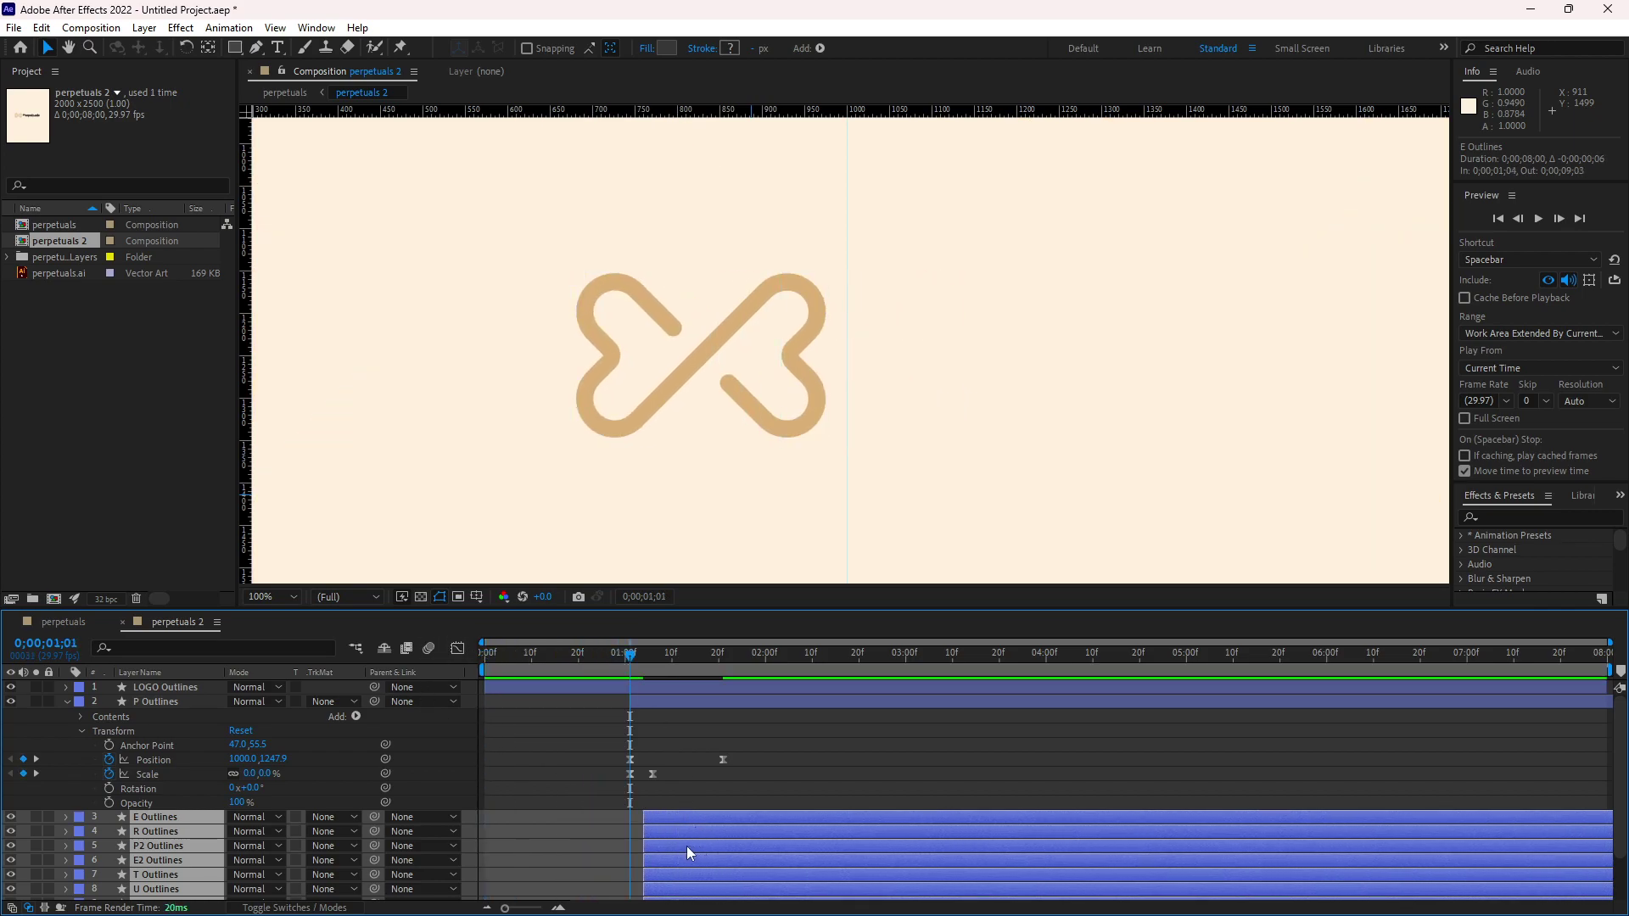
{"action": "scroll", "coordinate": [662, 779], "scroll_direction": "down", "scroll_amount": 2}
{"action": "left_click_drag", "start_coordinate": [667, 766], "coordinate": [653, 764]}
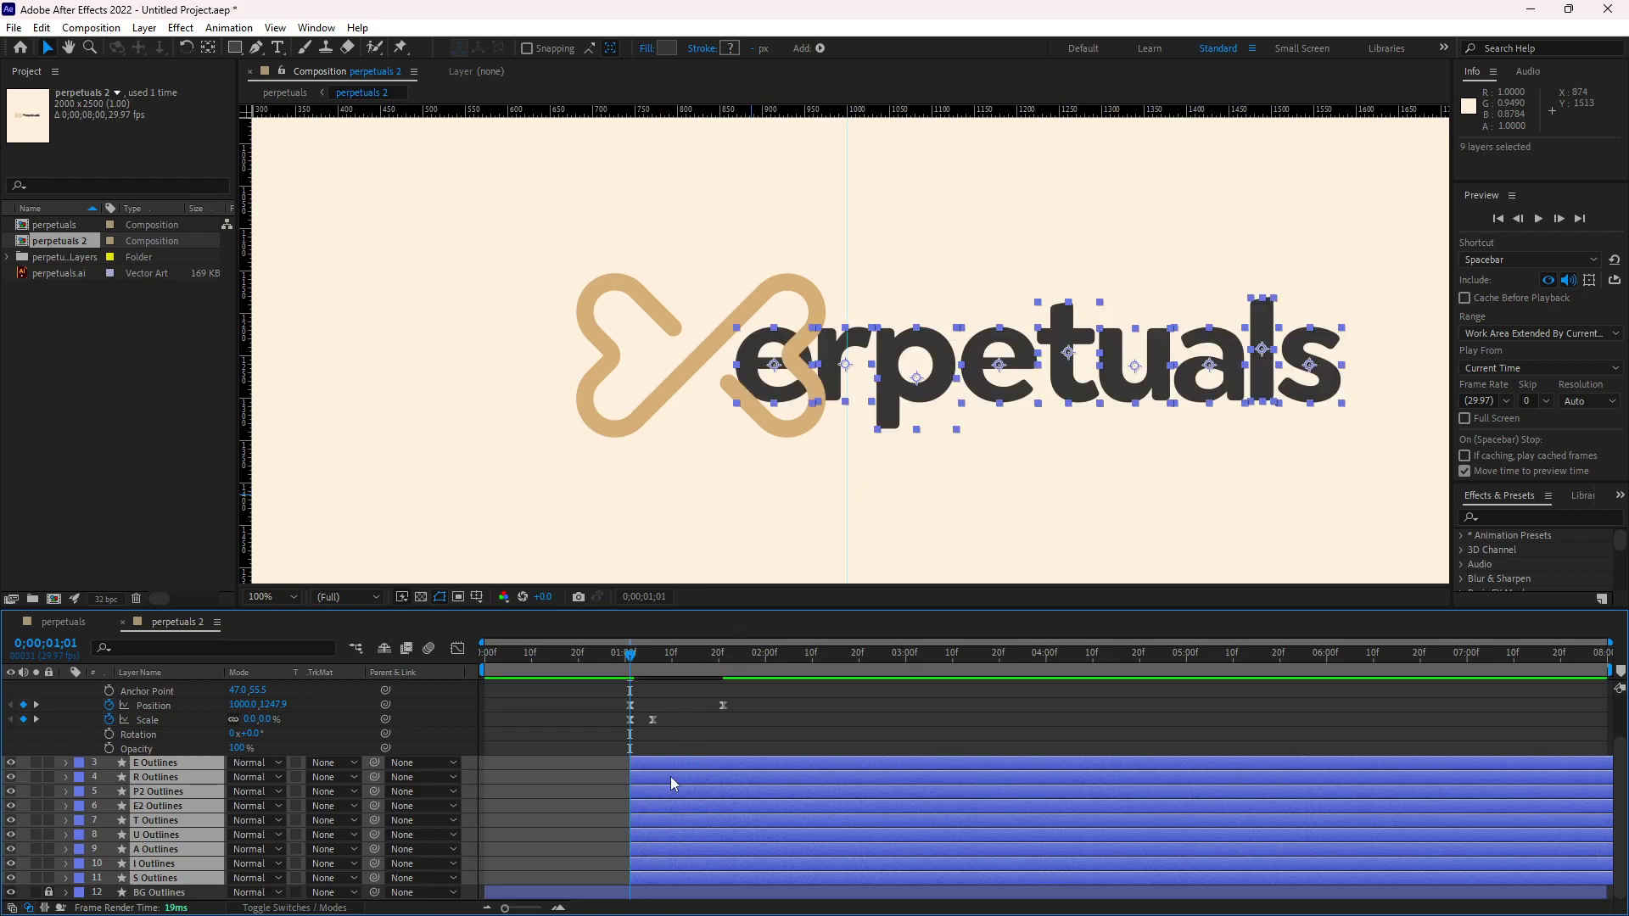
{"action": "left_click", "coordinate": [540, 744]}
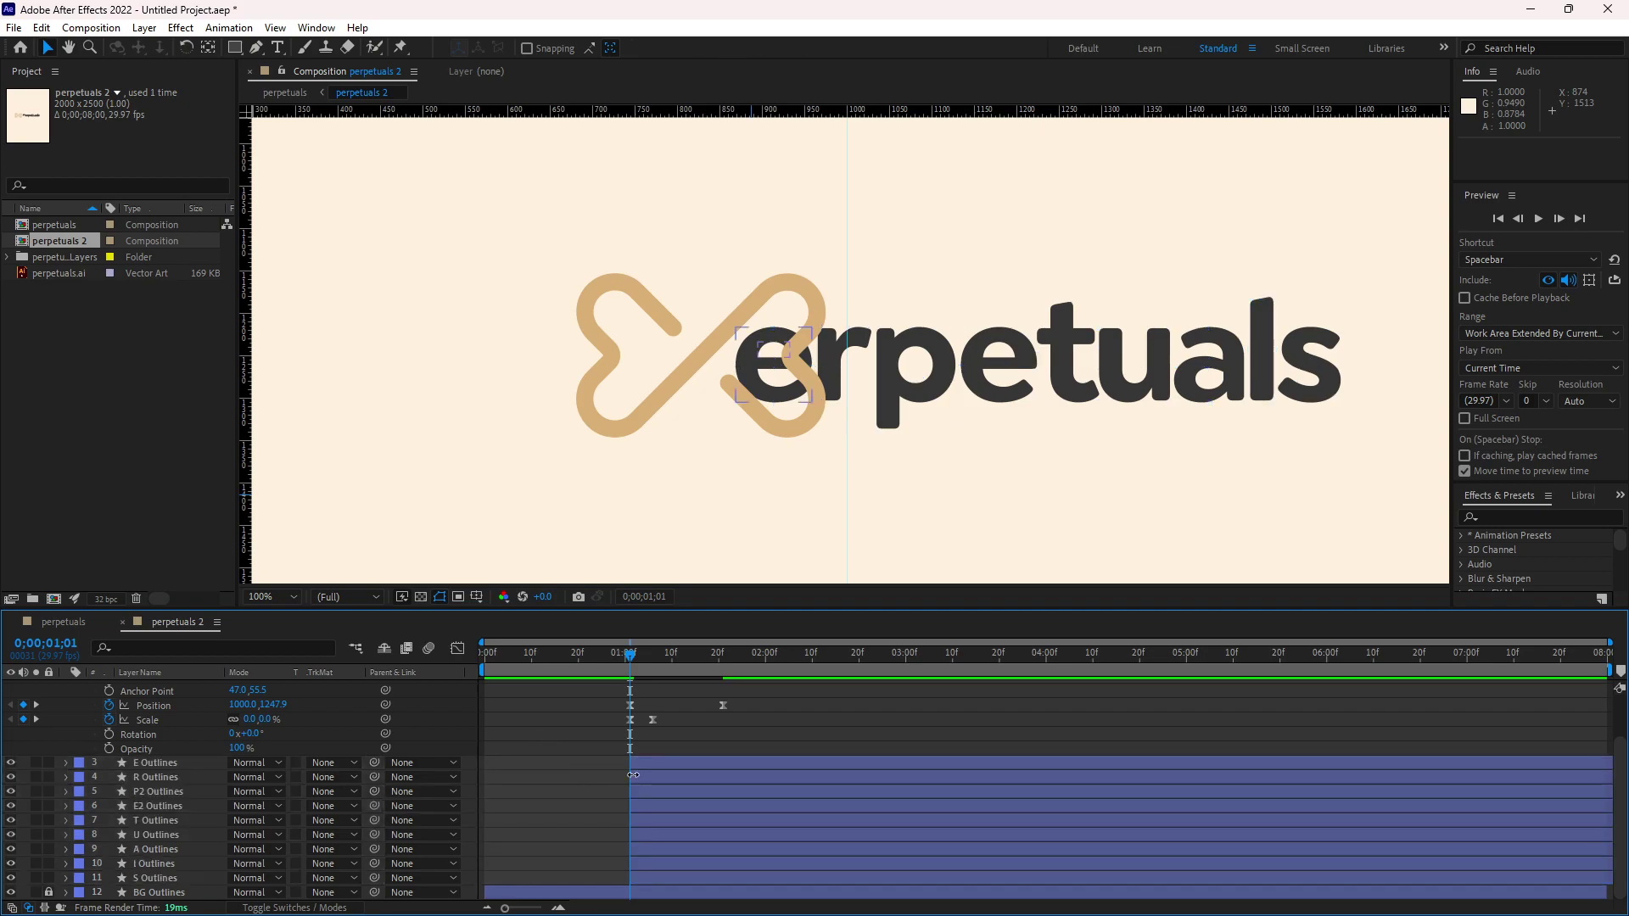
Step: Shift the R through S Outlines layers together so they start five frames after the E layer
{"action": "scroll", "coordinate": [693, 749], "scroll_direction": "up", "scroll_amount": 2}
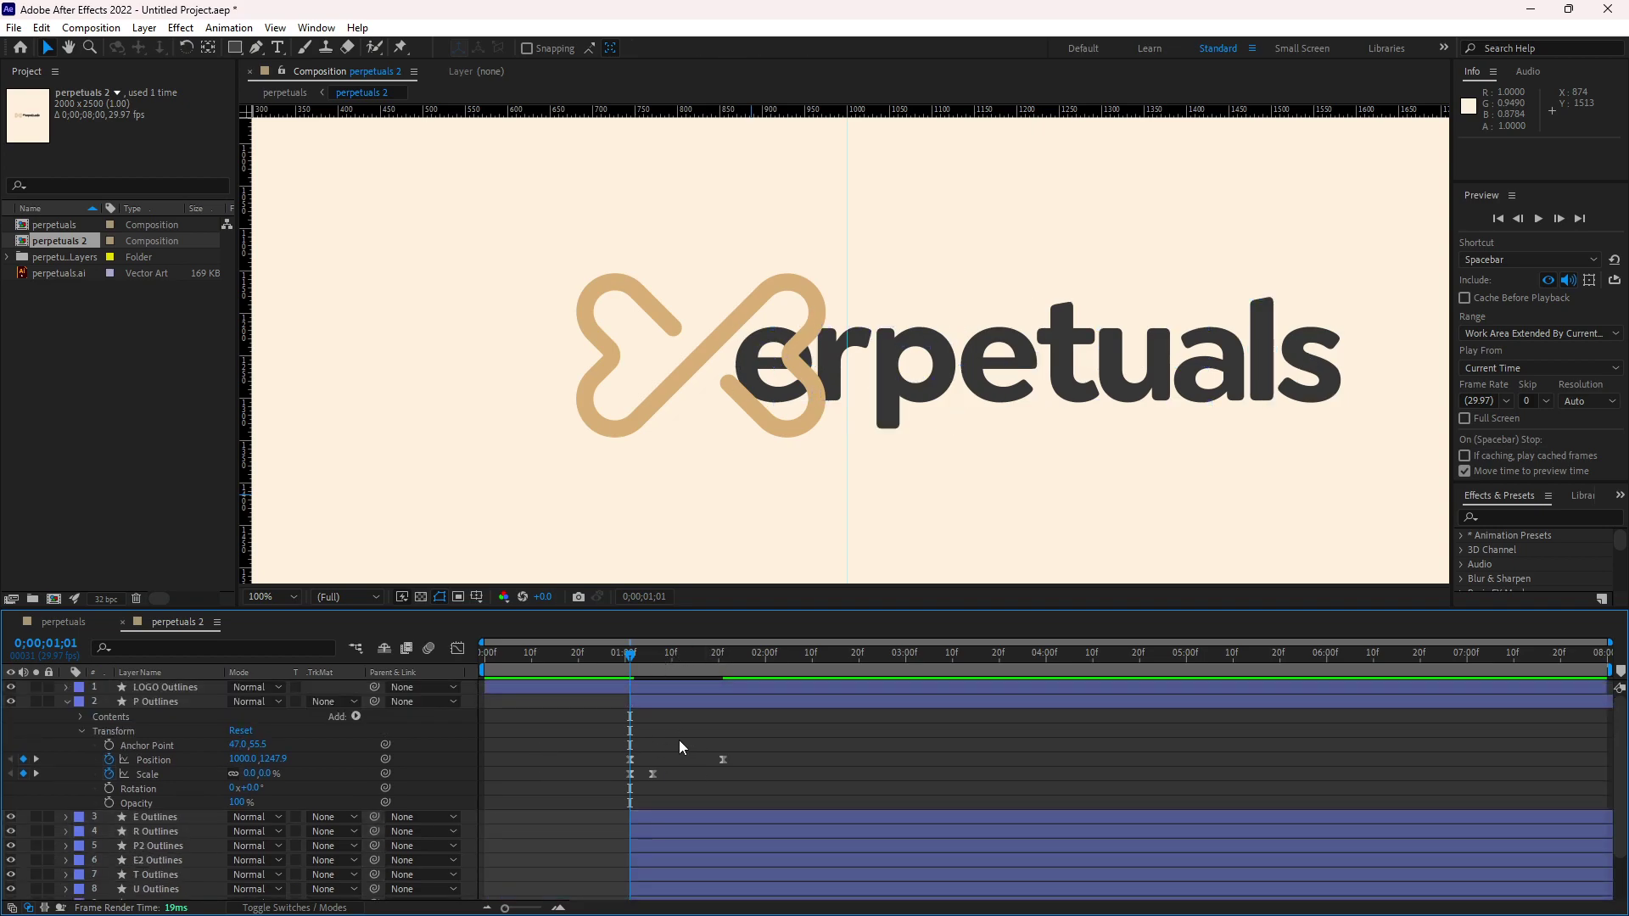
{"action": "scroll", "coordinate": [649, 737], "scroll_direction": "down", "scroll_amount": 2}
{"action": "scroll", "coordinate": [679, 730], "scroll_direction": "up", "scroll_amount": 2}
{"action": "left_click", "coordinate": [647, 704]}
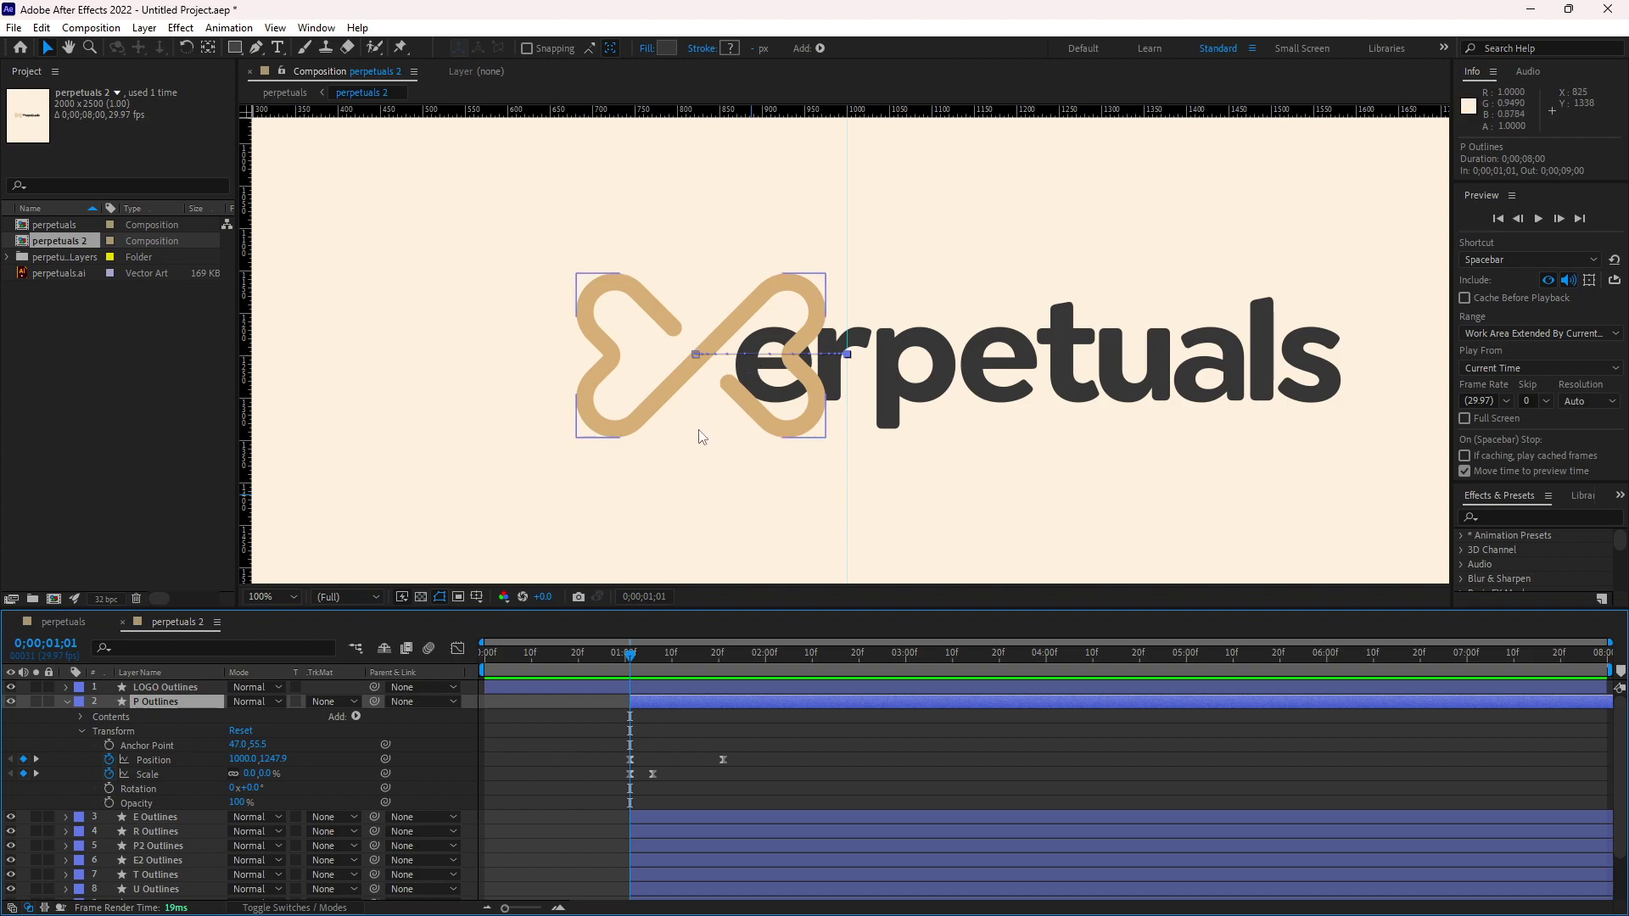
{"action": "left_click", "coordinate": [654, 818]}
{"action": "scroll", "coordinate": [661, 802], "scroll_direction": "down", "scroll_amount": 2}
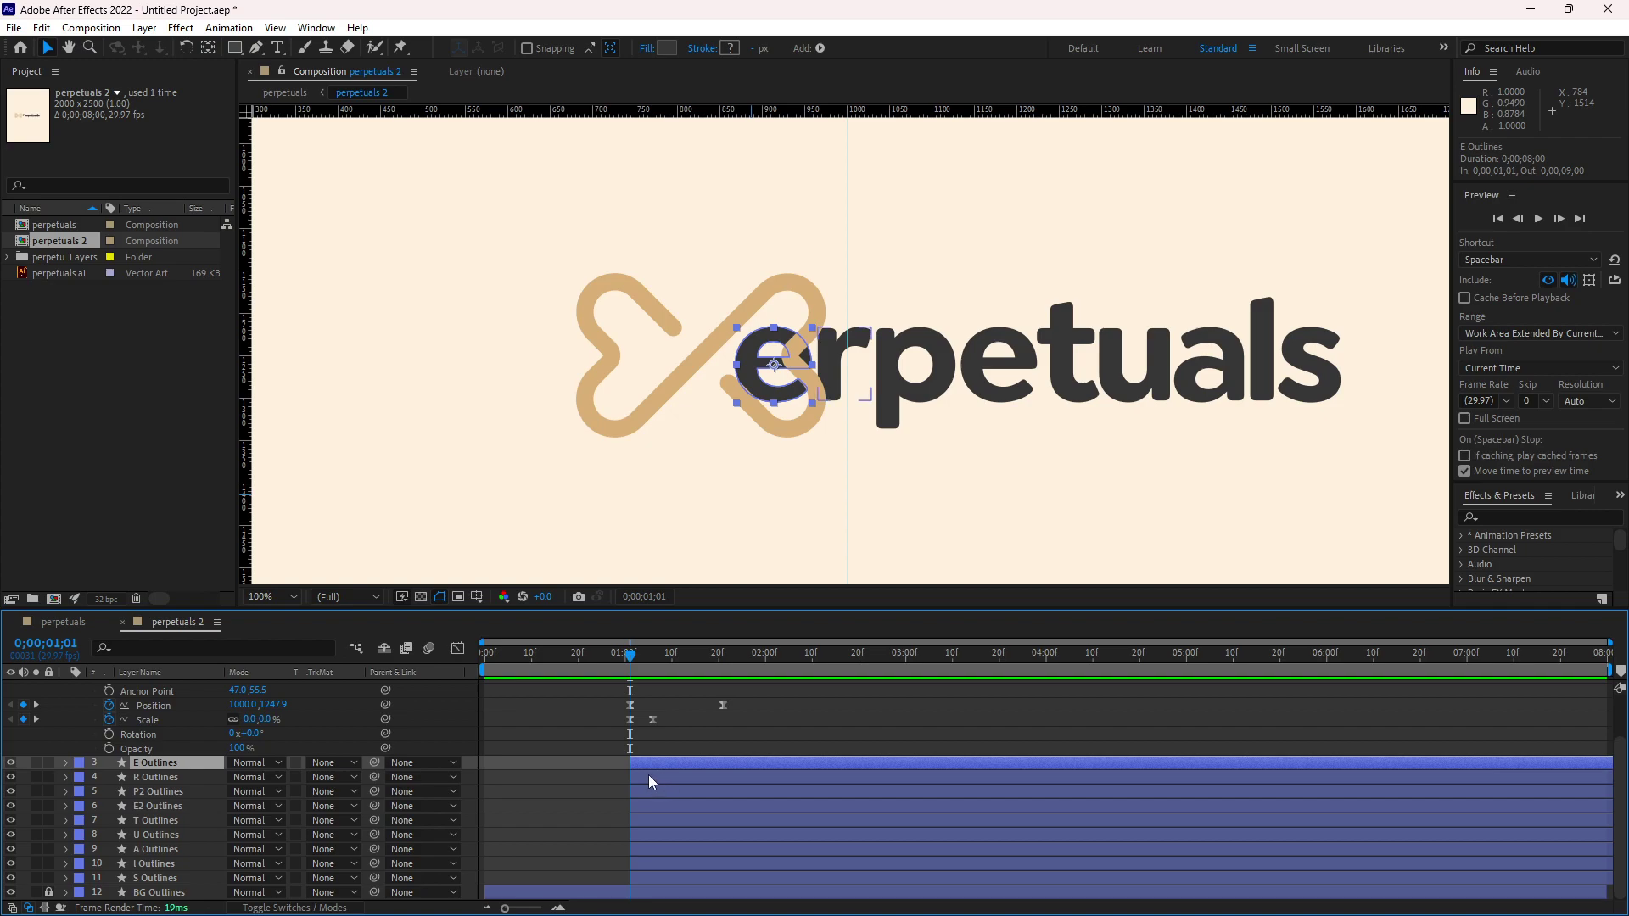
{"action": "key", "text": "space"}
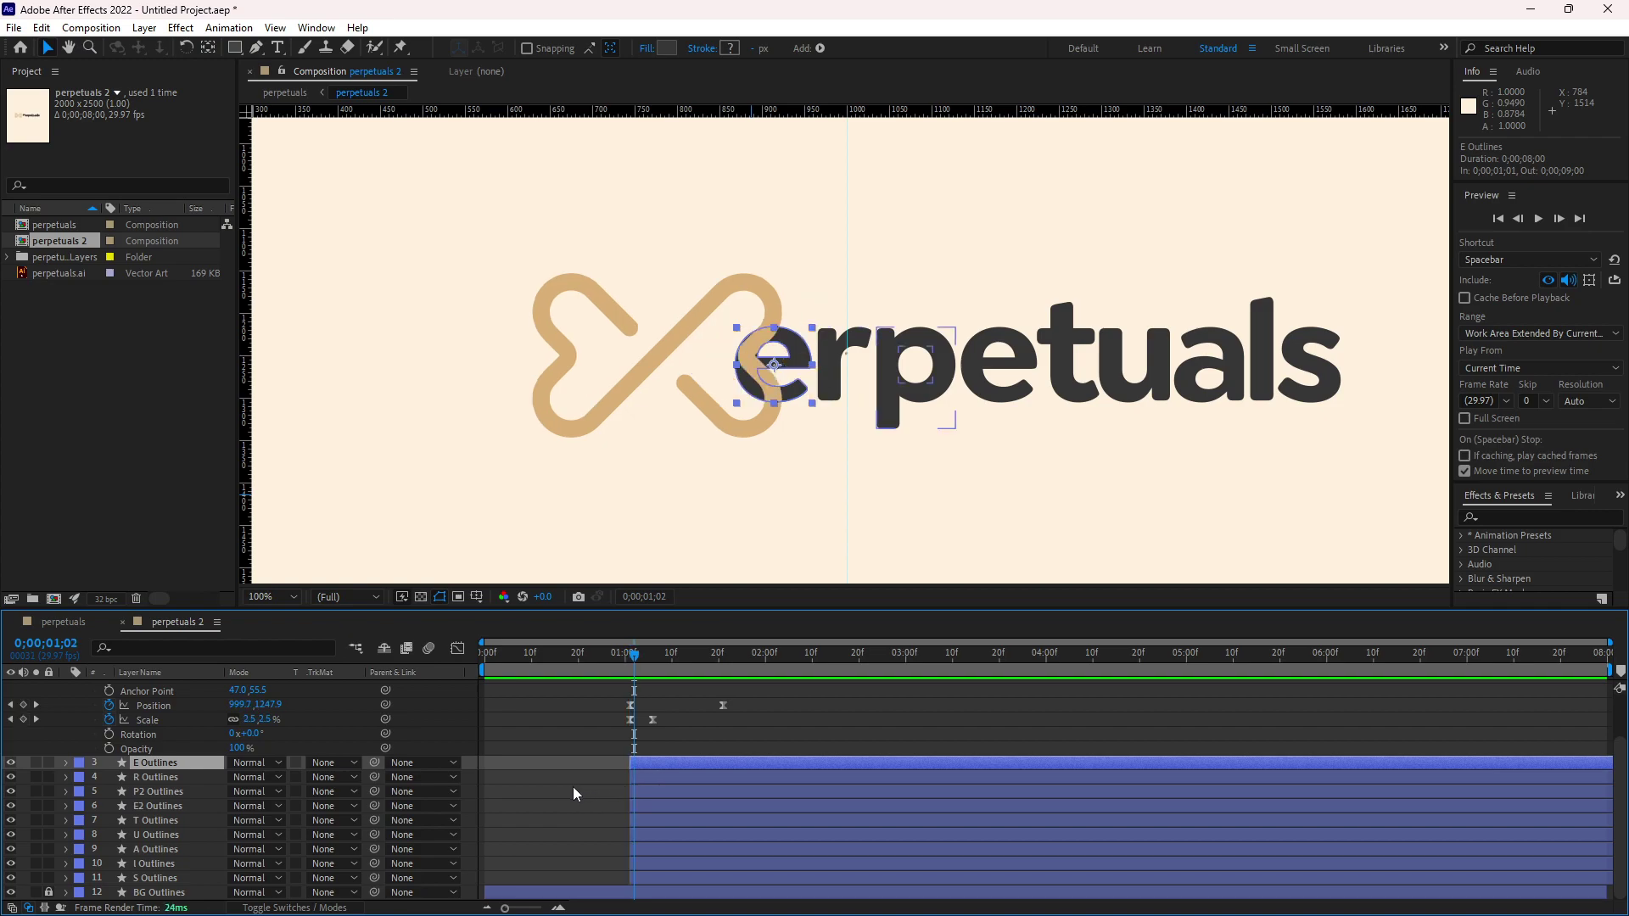
{"action": "left_click_drag", "start_coordinate": [530, 777], "coordinate": [626, 828]}
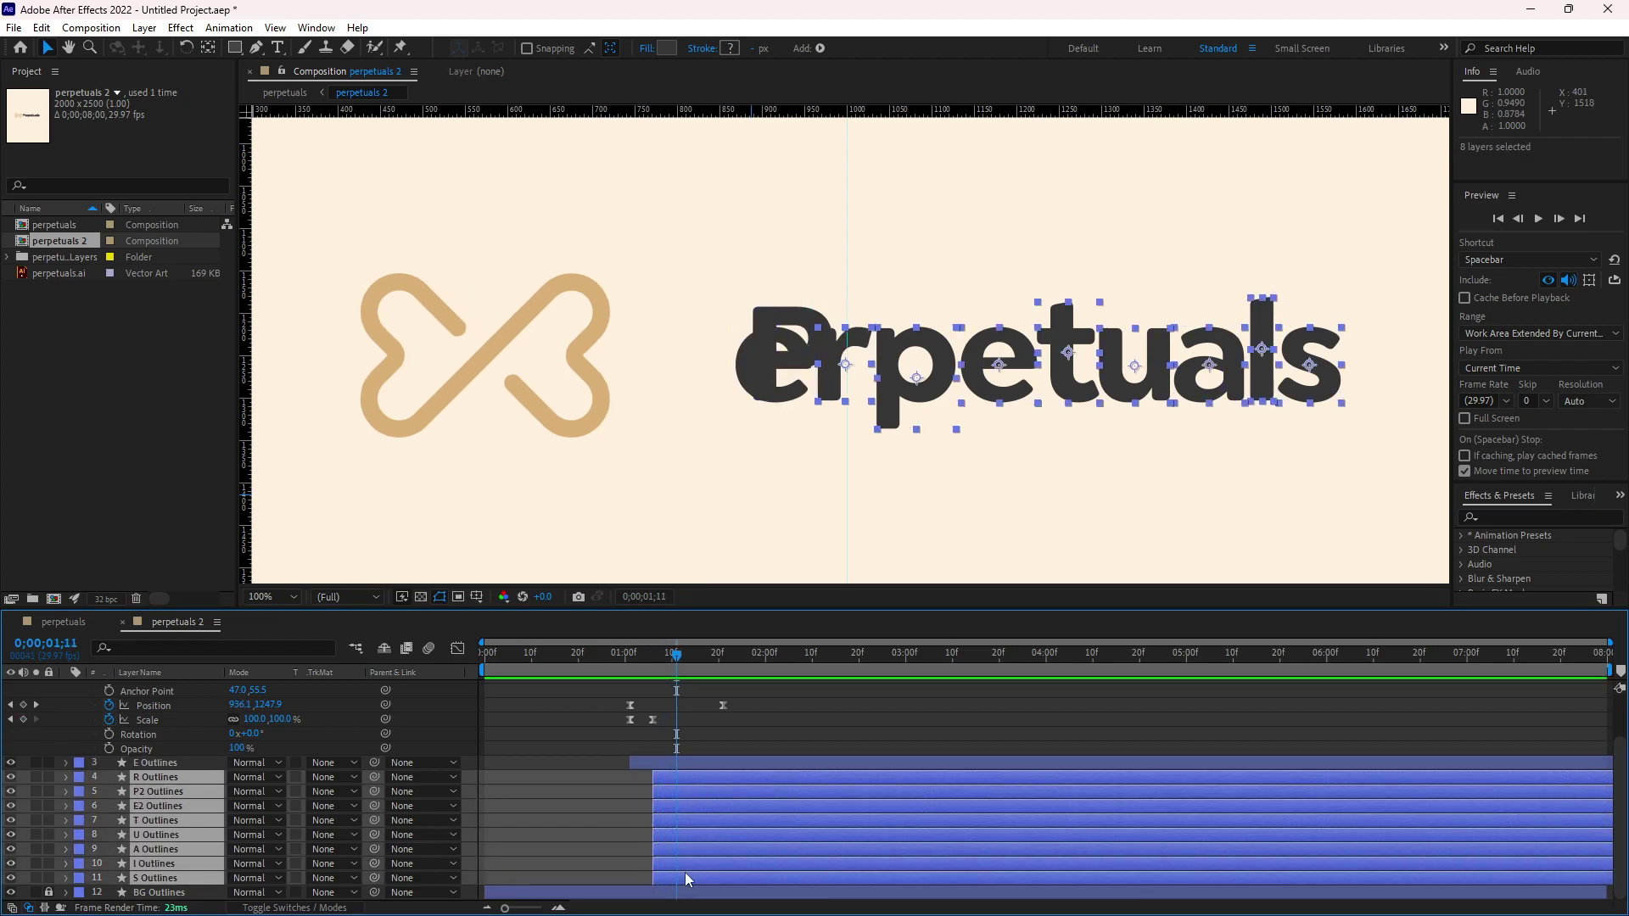
Step: Stagger the P2 through S Outlines layers so each one starts five frames after the layer above it
{"action": "left_click_drag", "start_coordinate": [684, 871], "coordinate": [701, 883]}
{"action": "left_click_drag", "start_coordinate": [679, 807], "coordinate": [695, 807]}
{"action": "key", "text": "ctrl+Down"}
{"action": "key", "text": "bracketleft"}
{"action": "key", "text": "ctrl+Down"}
{"action": "key", "text": "bracketleft"}
{"action": "key", "text": "ctrl+Down"}
{"action": "key", "text": "bracketleft"}
{"action": "key", "text": "ctrl+Down"}
{"action": "key", "text": "bracketleft"}
{"action": "key", "text": "ctrl+Down"}
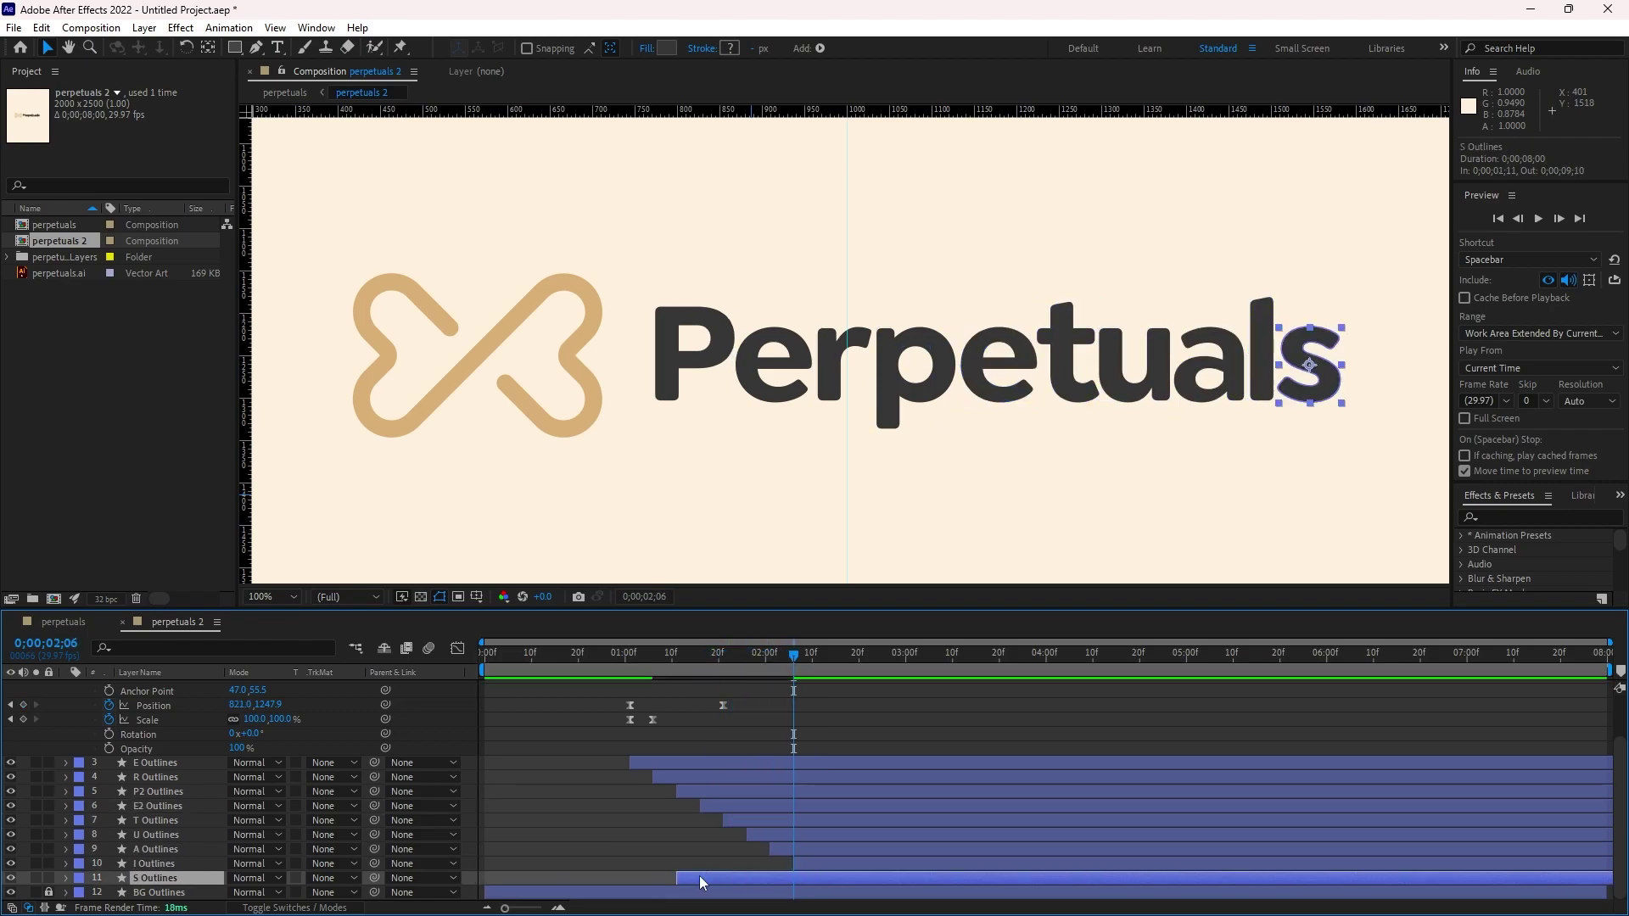
{"action": "key", "text": "bracketleft"}
Step: Shift the E through S Outlines layers together five frames later so the E starts at 0;00;01;06
{"action": "left_click_drag", "start_coordinate": [811, 658], "coordinate": [494, 690]}
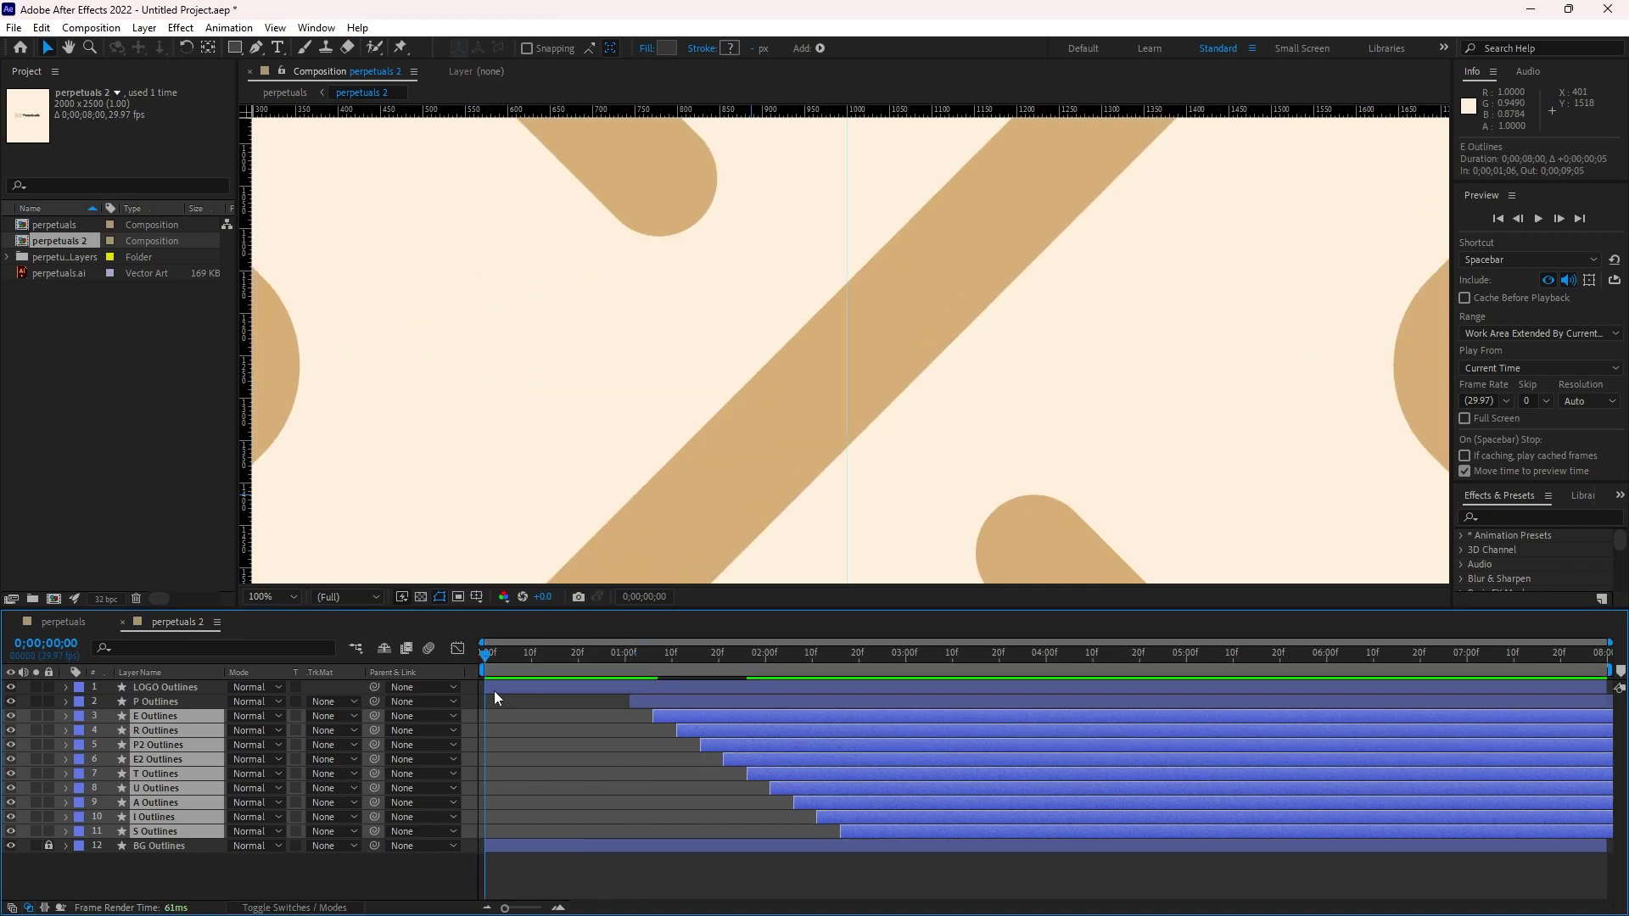
{"action": "left_click", "coordinate": [592, 719]}
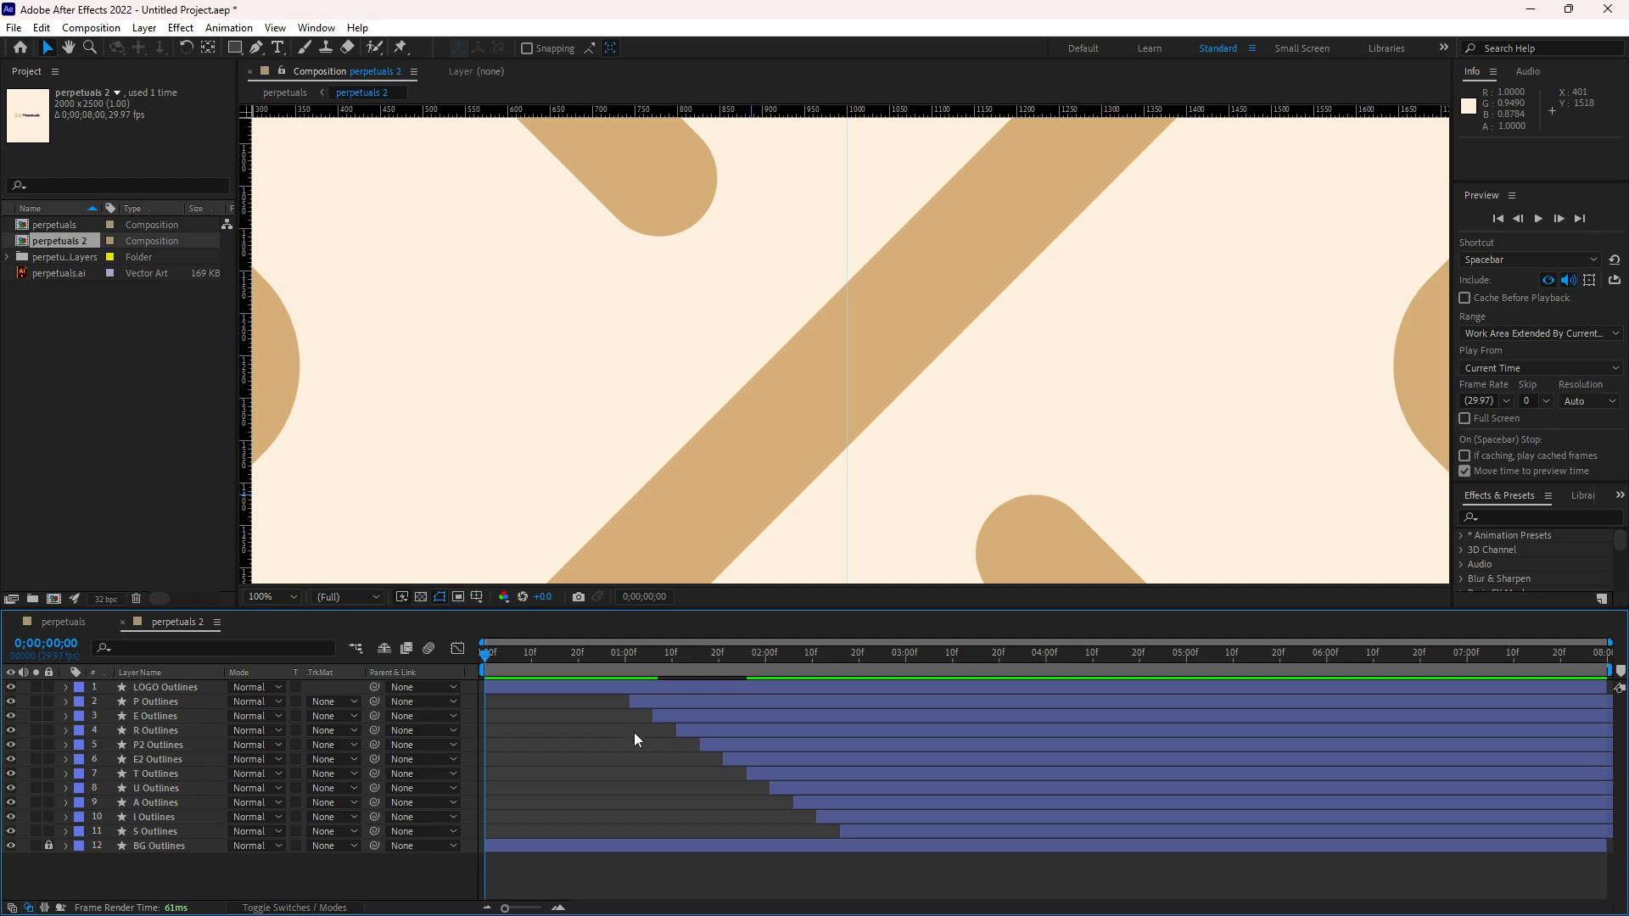
{"action": "left_click_drag", "start_coordinate": [489, 652], "coordinate": [626, 655]}
{"action": "left_click", "coordinate": [661, 700]}
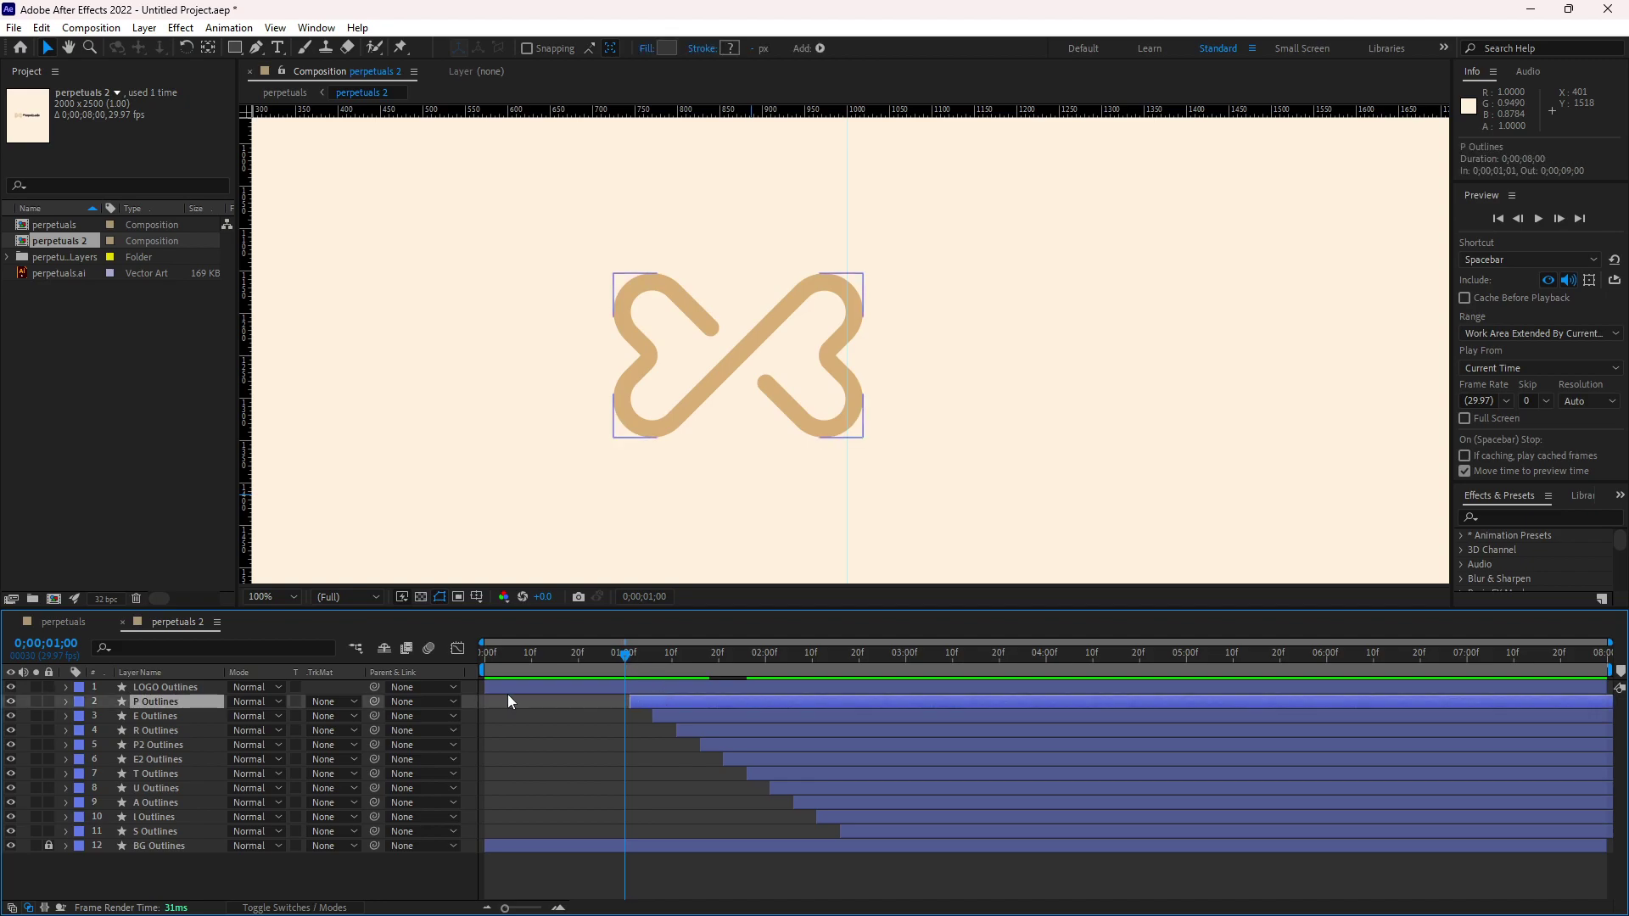
Step: Add Position and Scale keyframes to the E Outlines layer at its start, 0;00;01;06
{"action": "left_click", "coordinate": [186, 719]}
{"action": "left_click", "coordinate": [65, 717]}
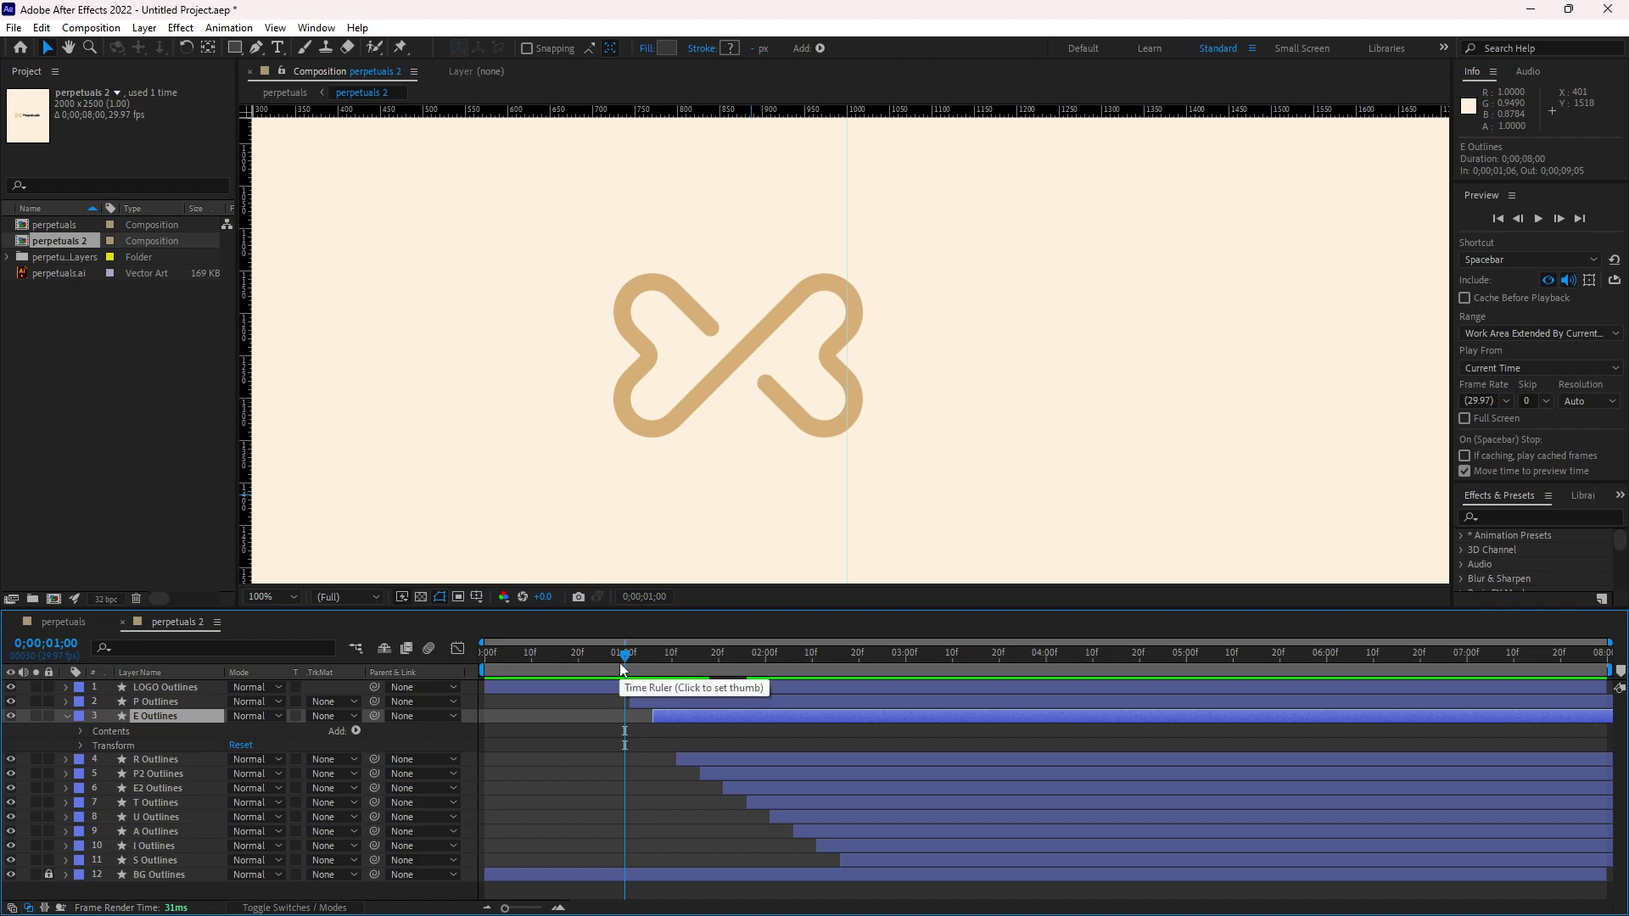
{"action": "left_click_drag", "start_coordinate": [615, 666], "coordinate": [645, 654]}
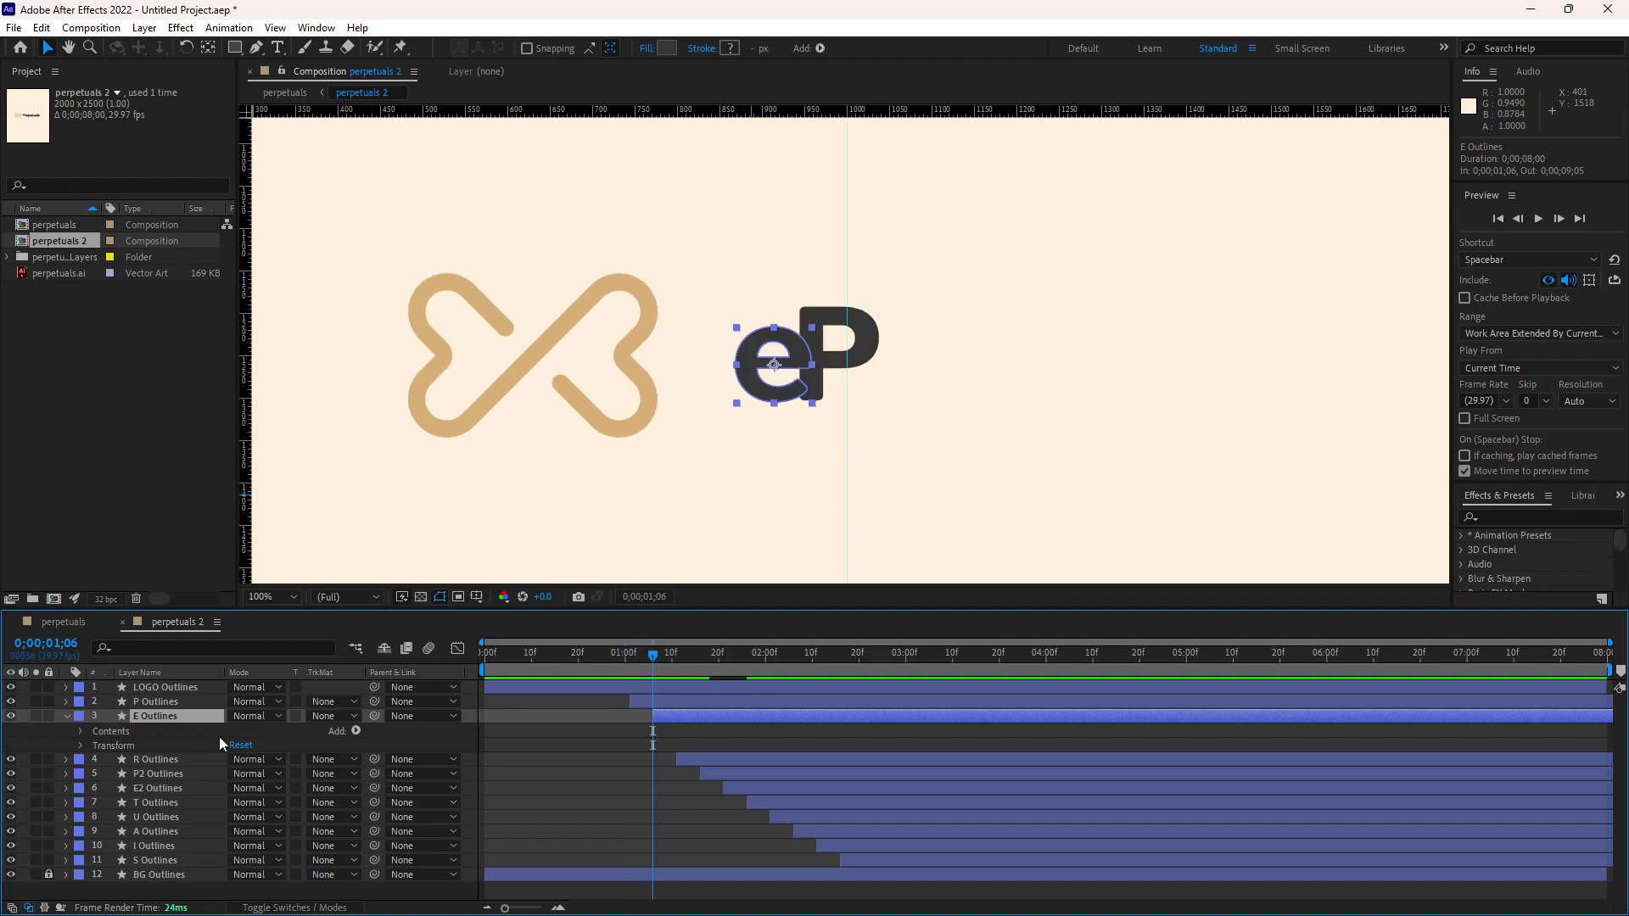
{"action": "left_click", "coordinate": [80, 746]}
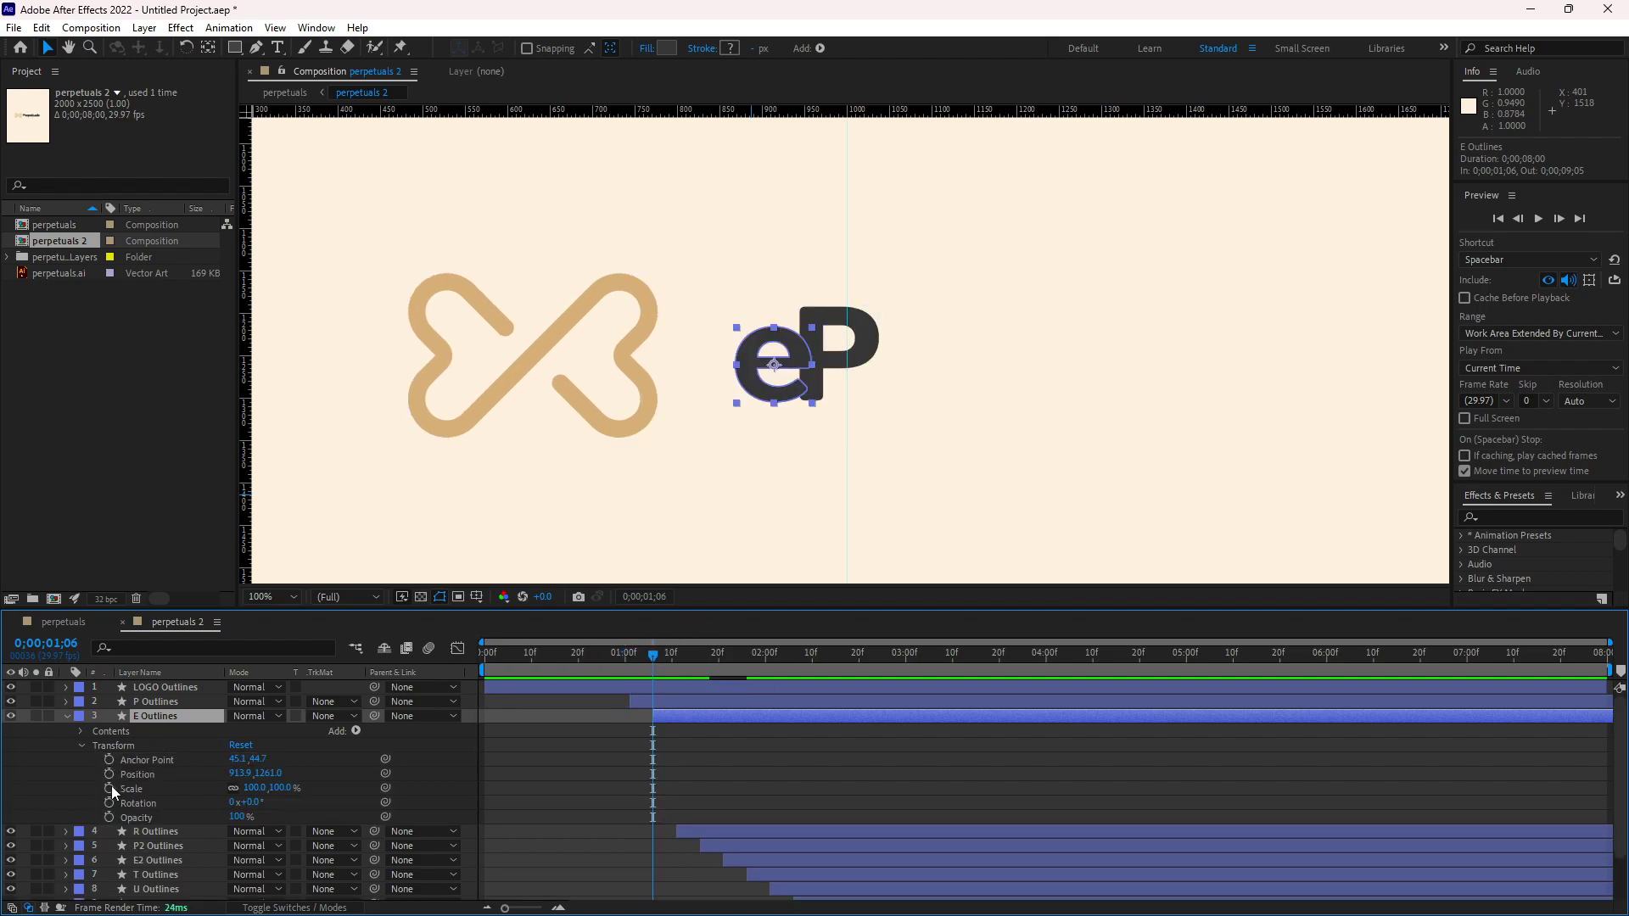
{"action": "left_click", "coordinate": [108, 774]}
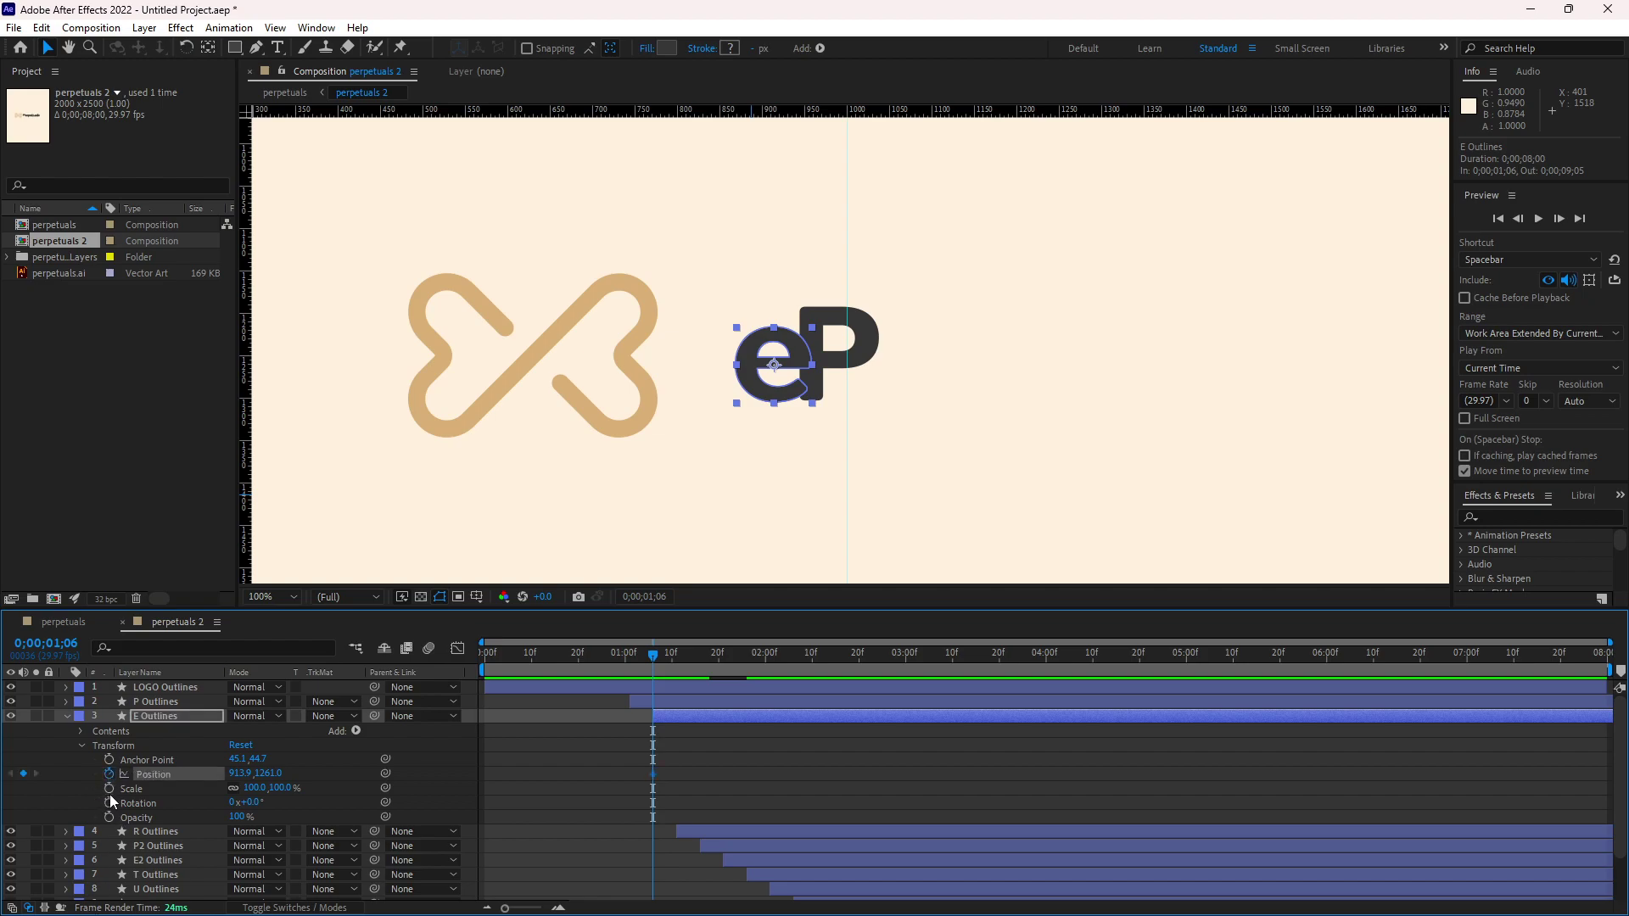
{"action": "left_click", "coordinate": [109, 791]}
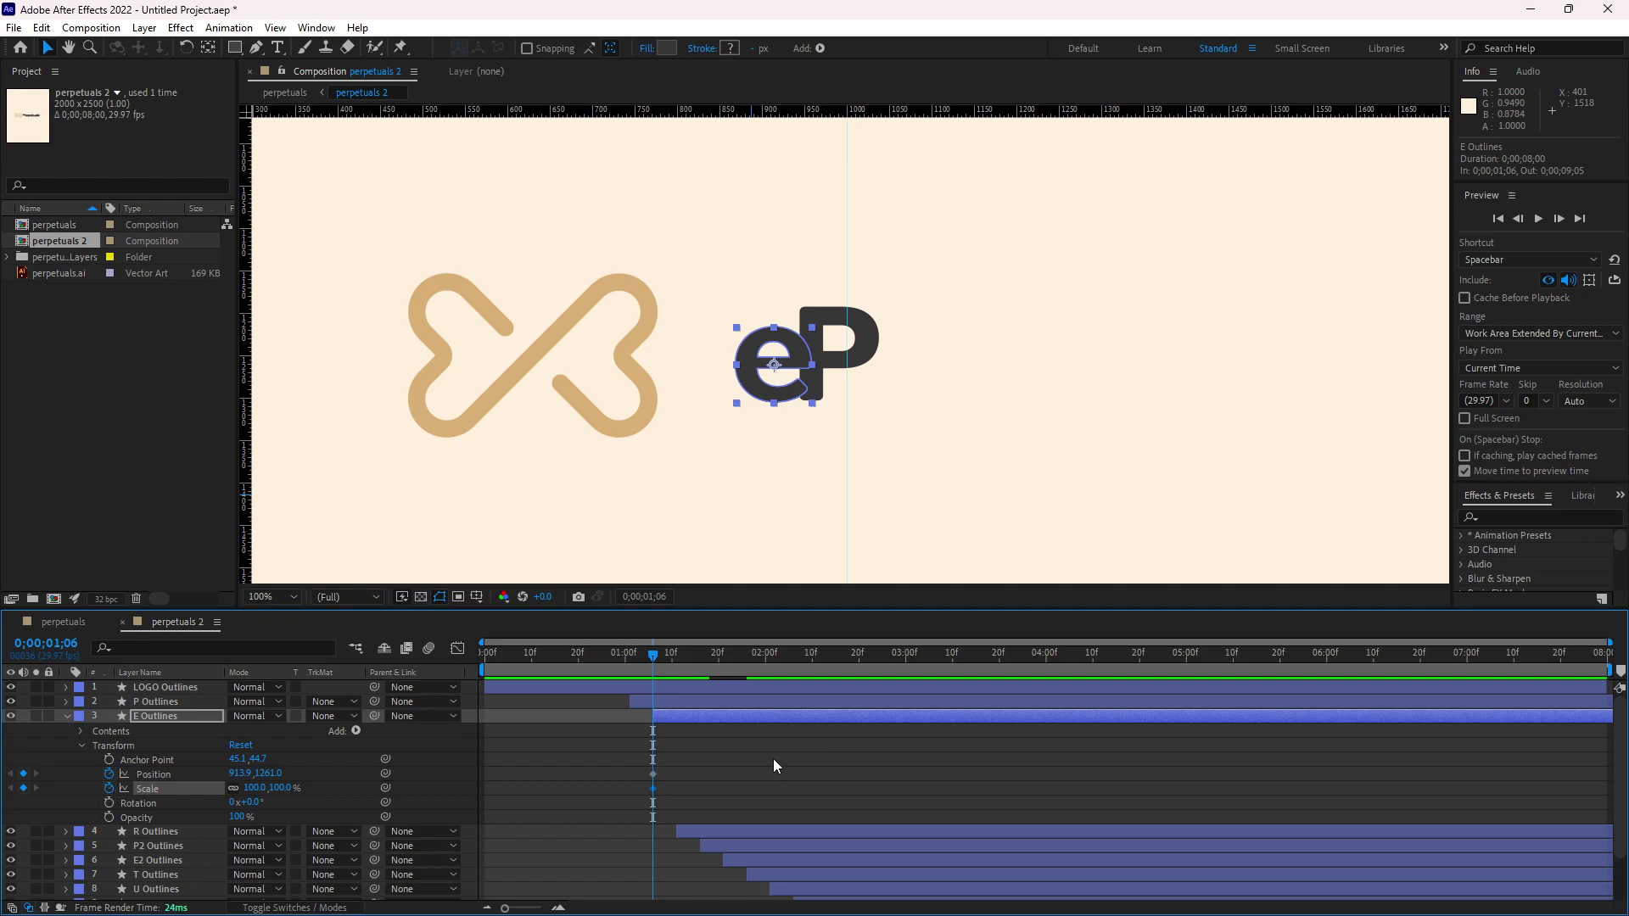
Step: Copy the E layer's Position keyframe to 0;00;01;26 to hold its final resting place
{"action": "key", "text": "space"}
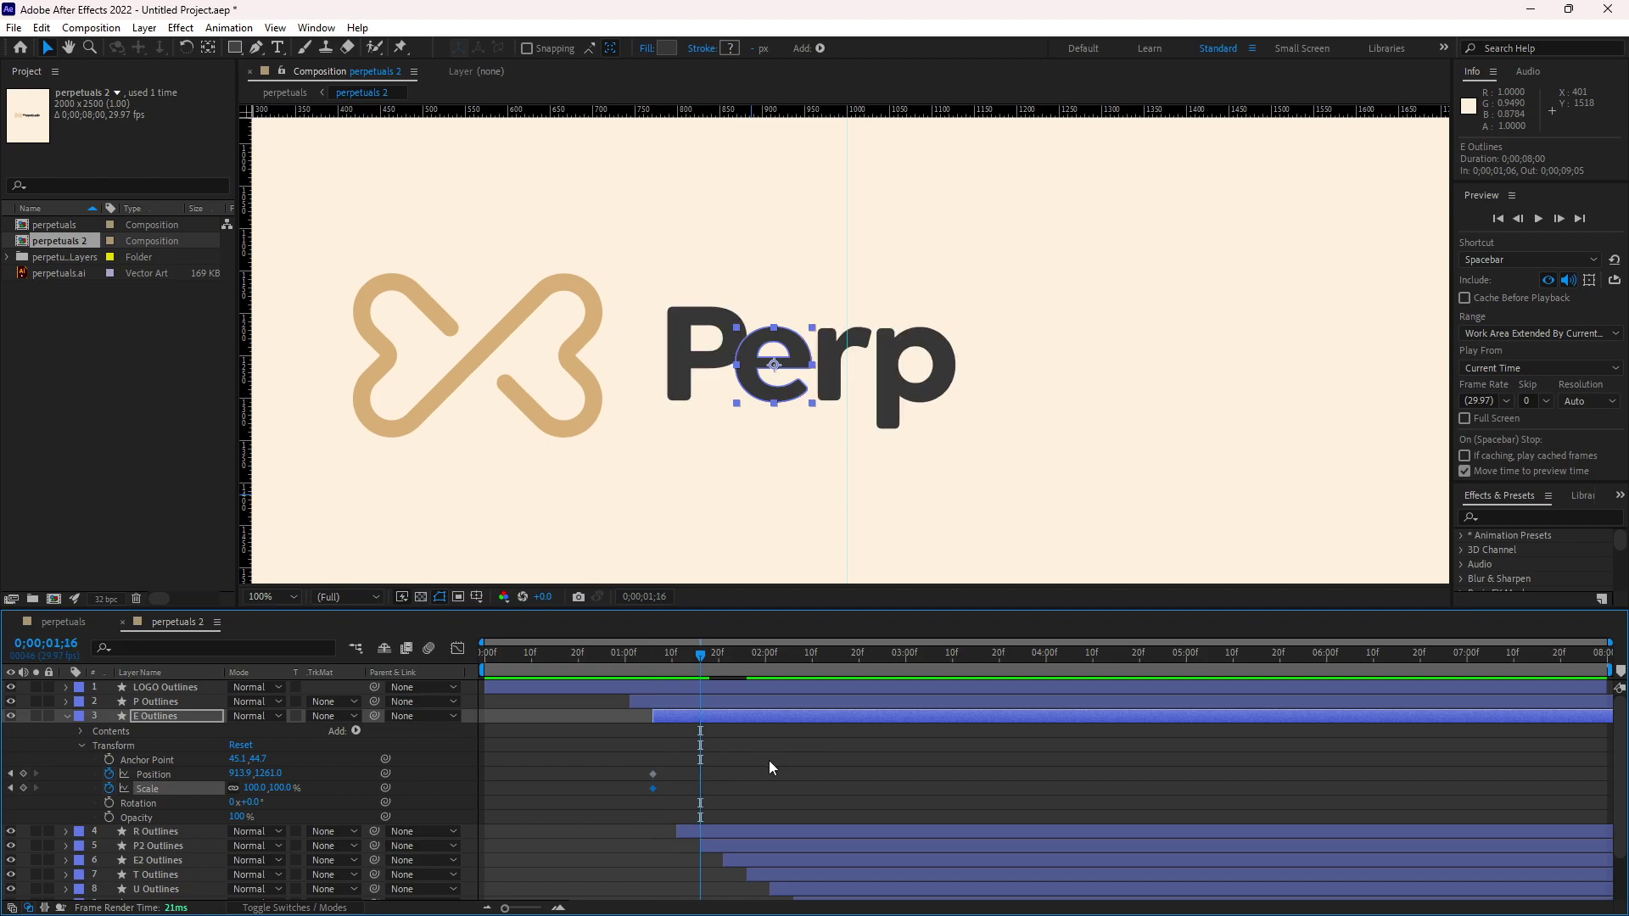
{"action": "left_click", "coordinate": [653, 773]}
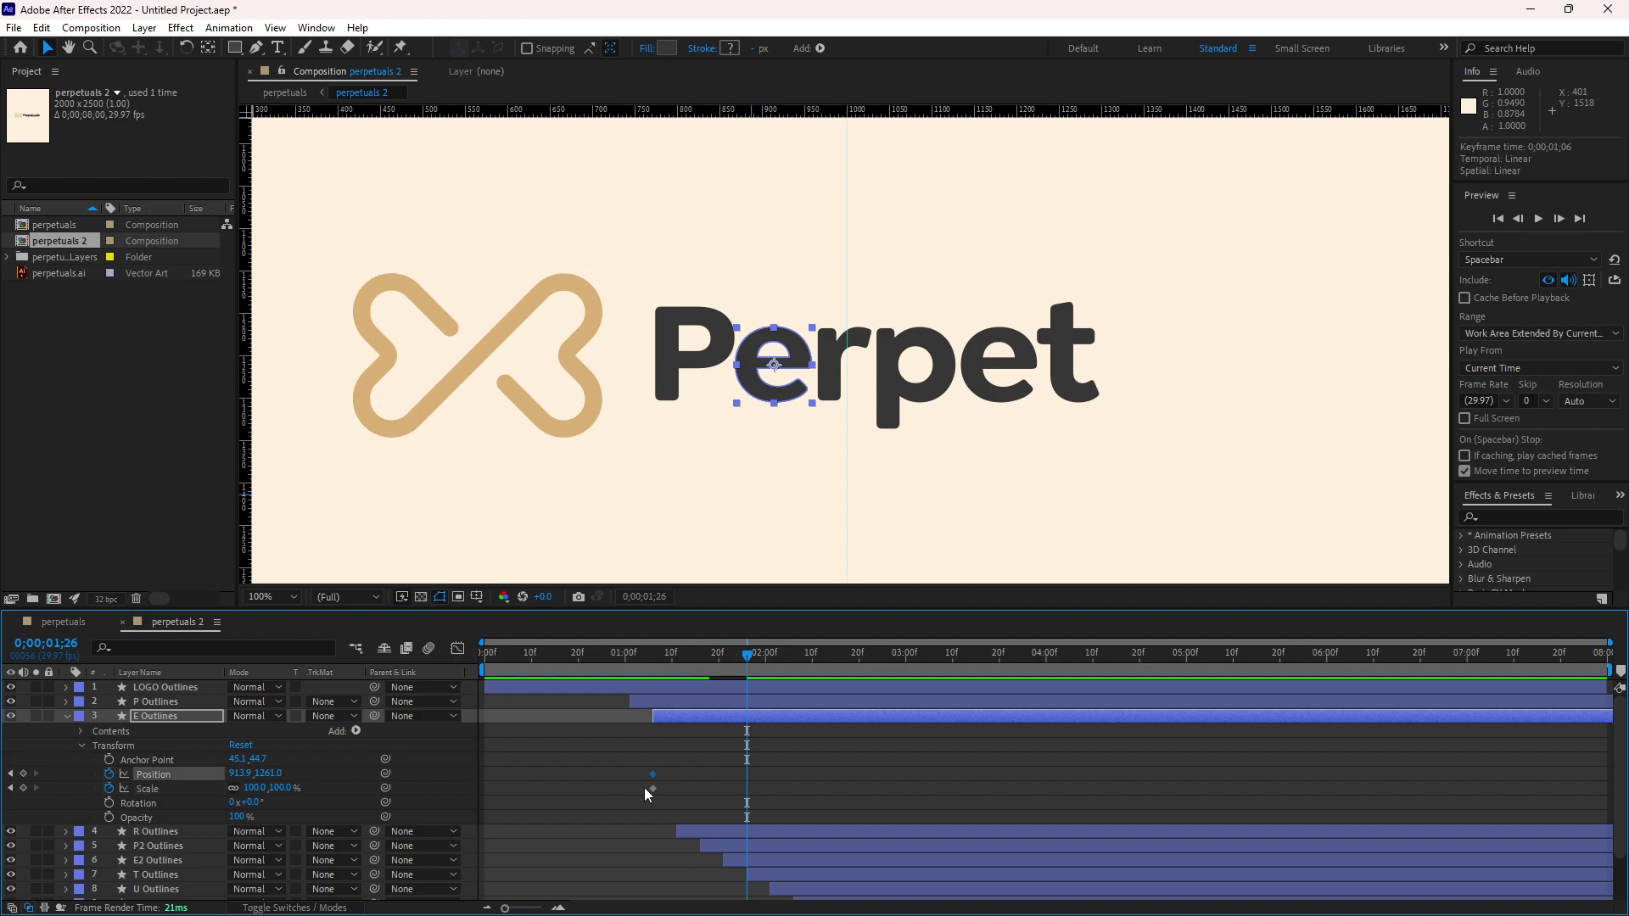
{"action": "key", "text": "ctrl+c"}
{"action": "key", "text": "ctrl+v"}
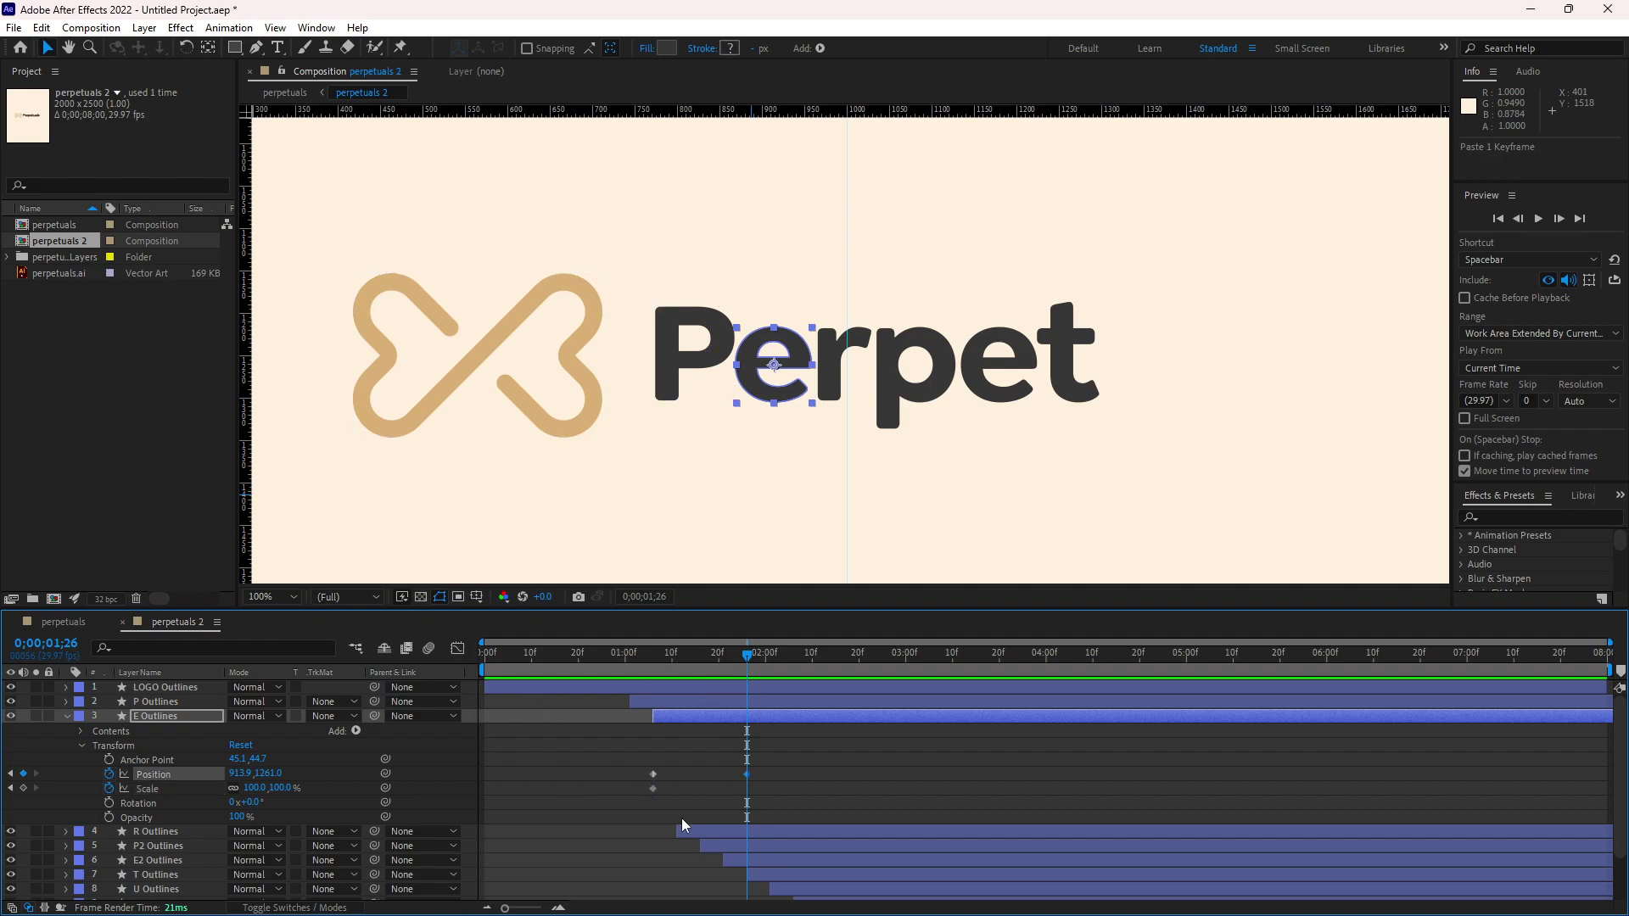
Step: Offset the E layer's Position keyframe at 0;00;01;06 by +200 pixels horizontally
{"action": "key", "text": "j"}
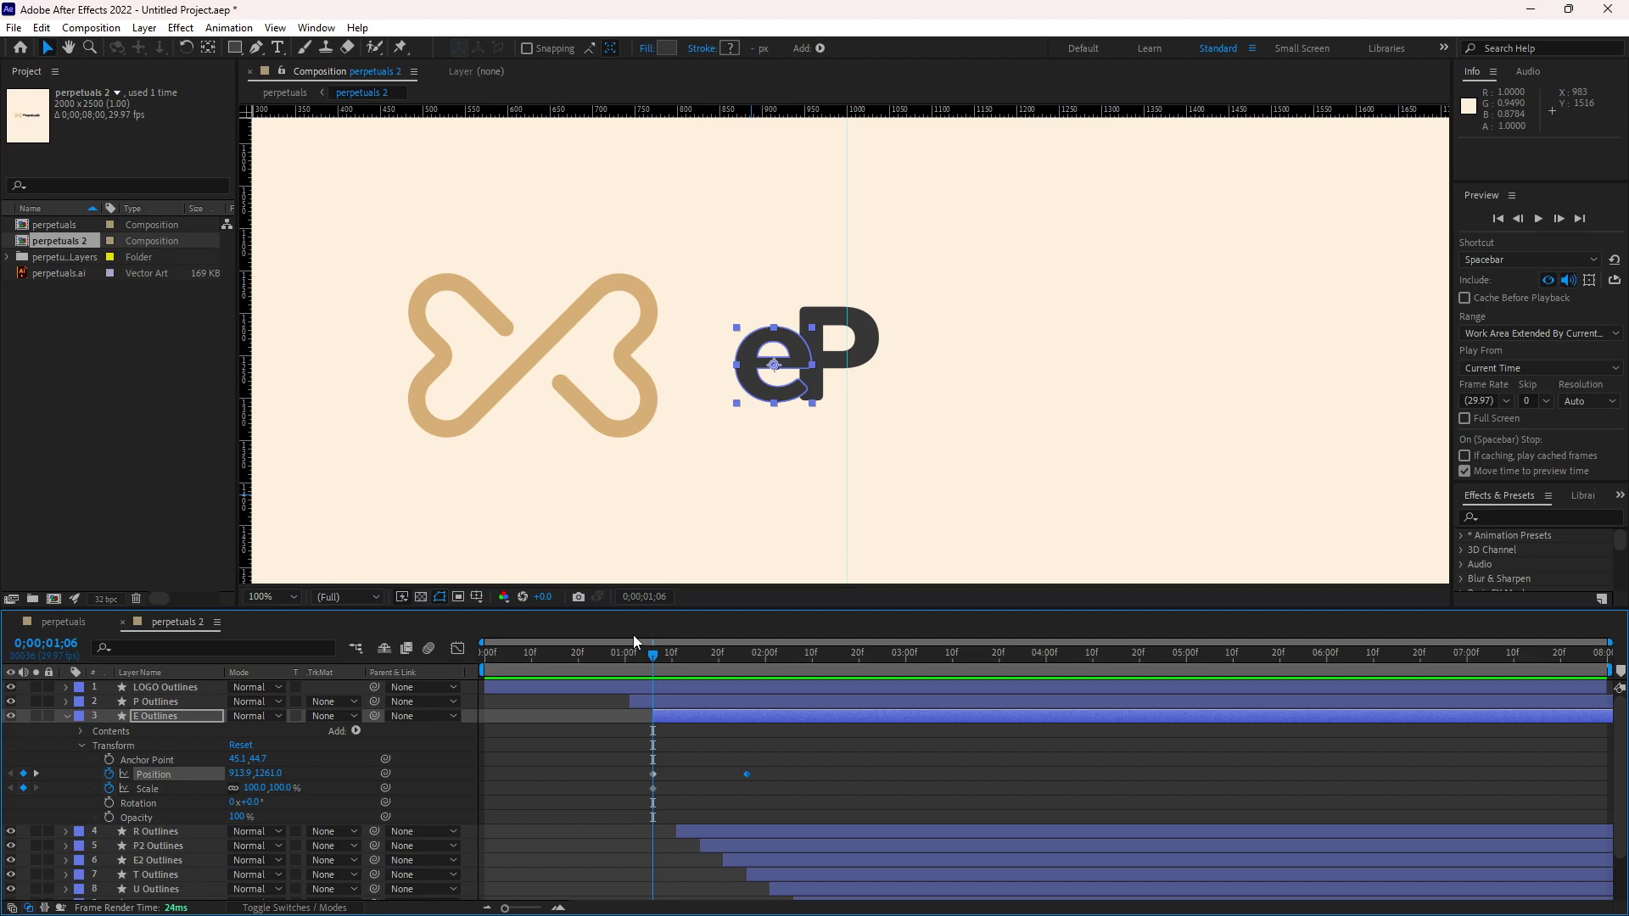
{"action": "mouse_move", "coordinate": [660, 647]}
{"action": "left_mouse_down"}
{"action": "mouse_move", "coordinate": [618, 664]}
{"action": "mouse_move", "coordinate": [800, 674]}
{"action": "mouse_move", "coordinate": [635, 667]}
{"action": "mouse_move", "coordinate": [703, 648]}
{"action": "mouse_move", "coordinate": [624, 658]}
{"action": "mouse_move", "coordinate": [655, 652]}
{"action": "left_mouse_up"}
{"action": "mouse_move", "coordinate": [774, 383]}
{"action": "left_mouse_down"}
{"action": "mouse_move", "coordinate": [1272, 374]}
{"action": "mouse_move", "coordinate": [756, 375]}
{"action": "left_mouse_up"}
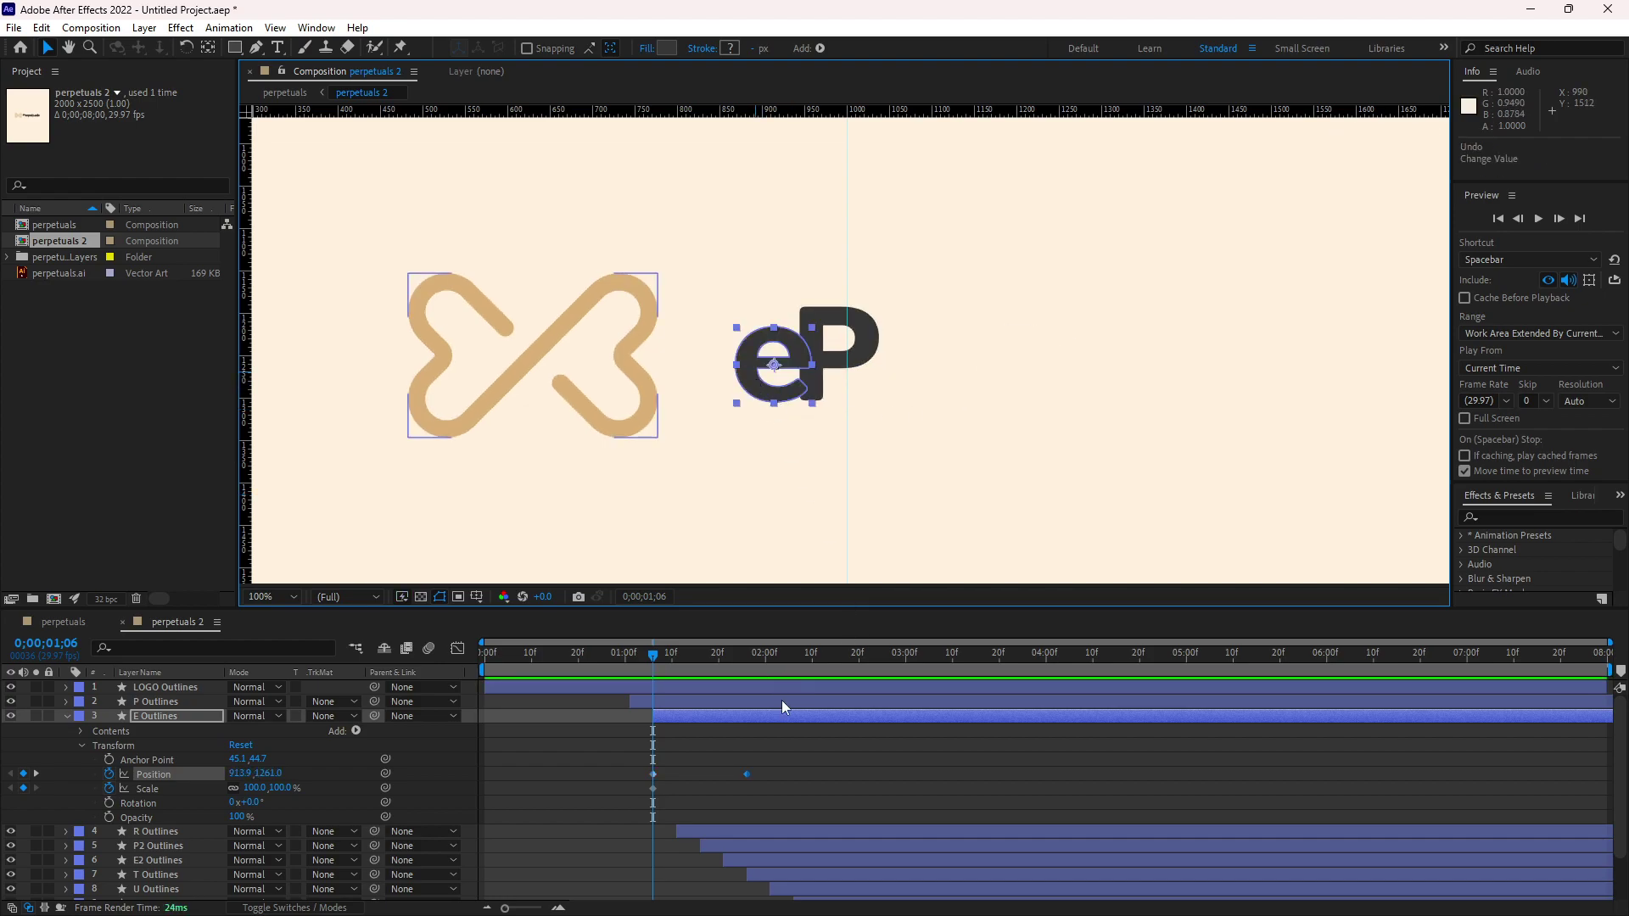
{"action": "left_click", "coordinate": [783, 751]}
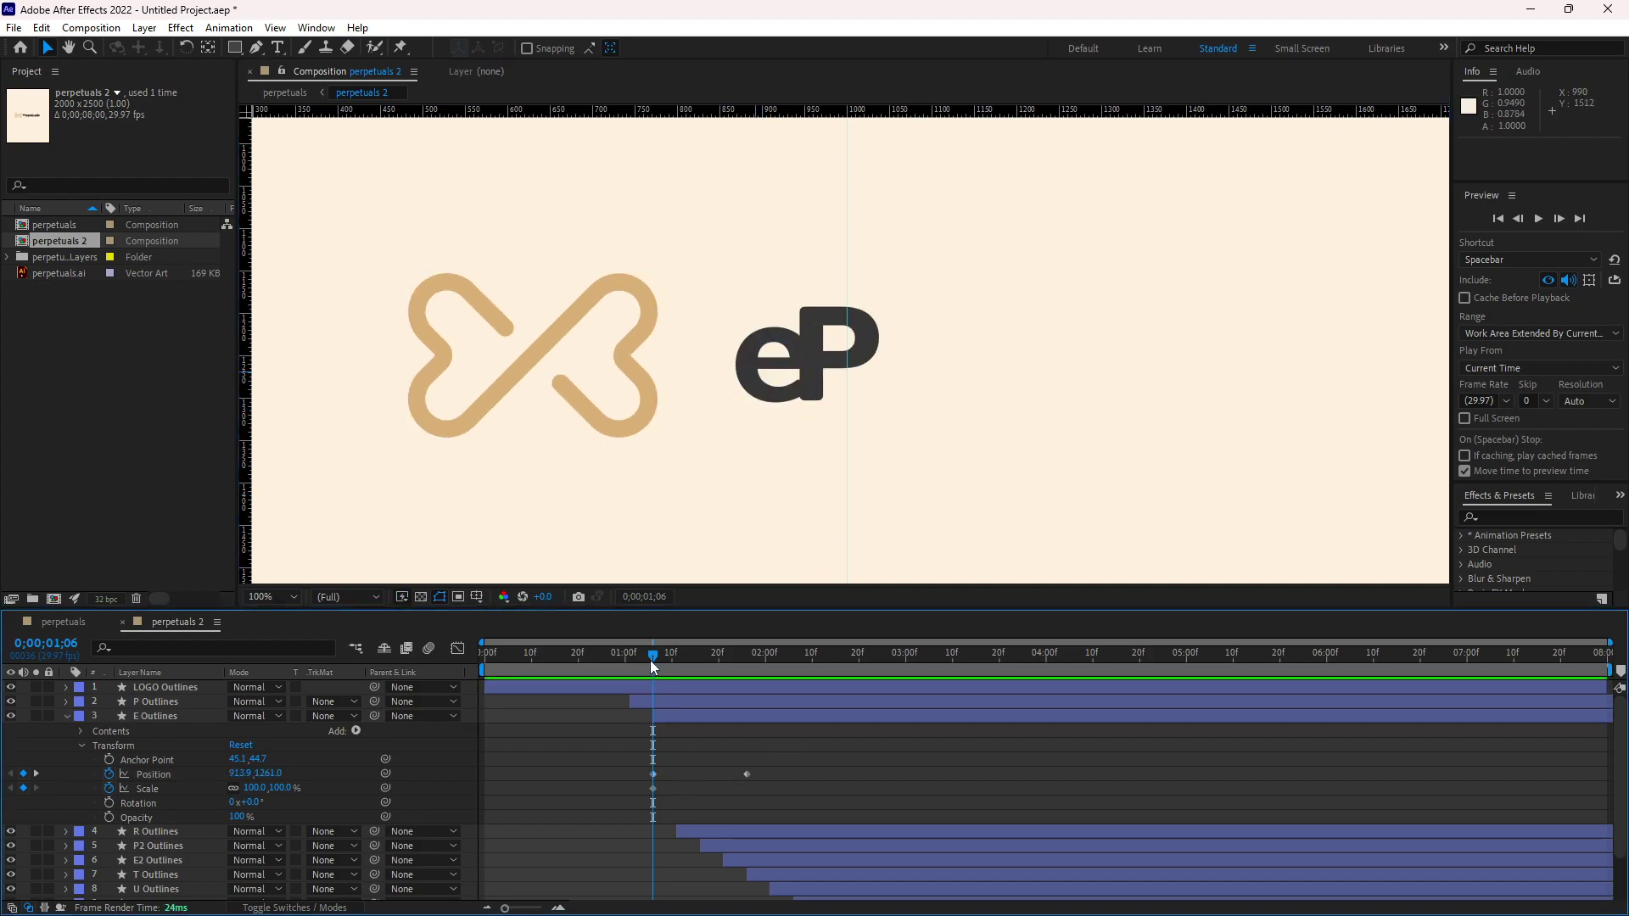
{"action": "mouse_move", "coordinate": [652, 660]}
{"action": "left_mouse_down"}
{"action": "mouse_move", "coordinate": [768, 658]}
{"action": "mouse_move", "coordinate": [651, 655]}
{"action": "left_mouse_up"}
{"action": "left_click", "coordinate": [659, 766]}
{"action": "left_click", "coordinate": [654, 775]}
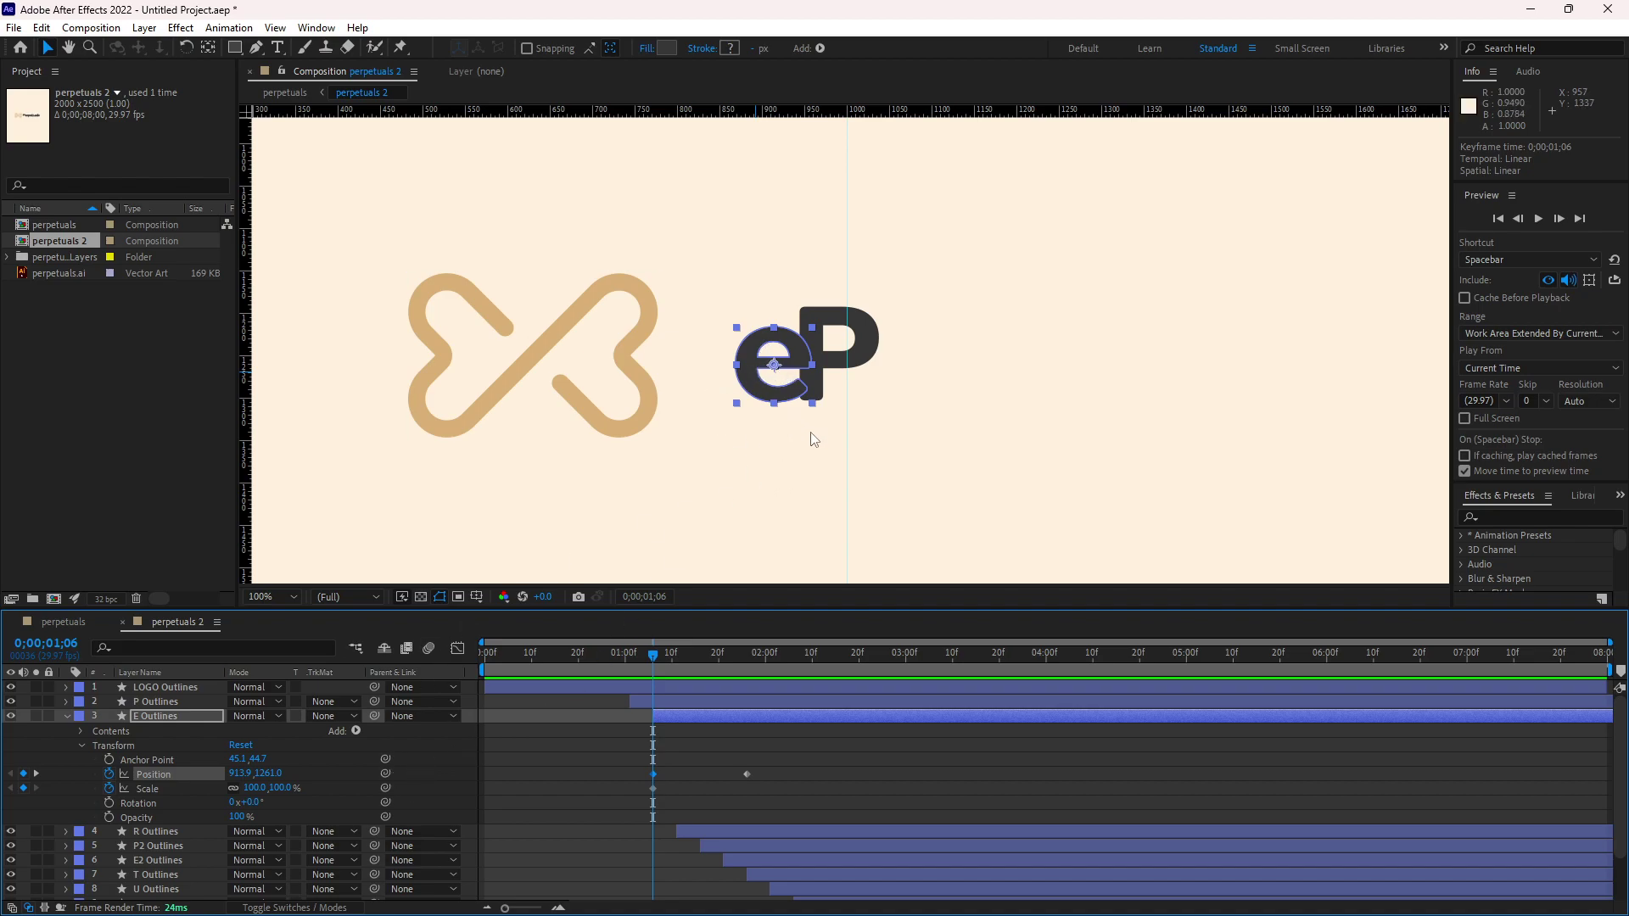
{"action": "left_click", "coordinate": [246, 774]}
{"action": "type", "text": "+200"}
{"action": "key", "text": "Return"}
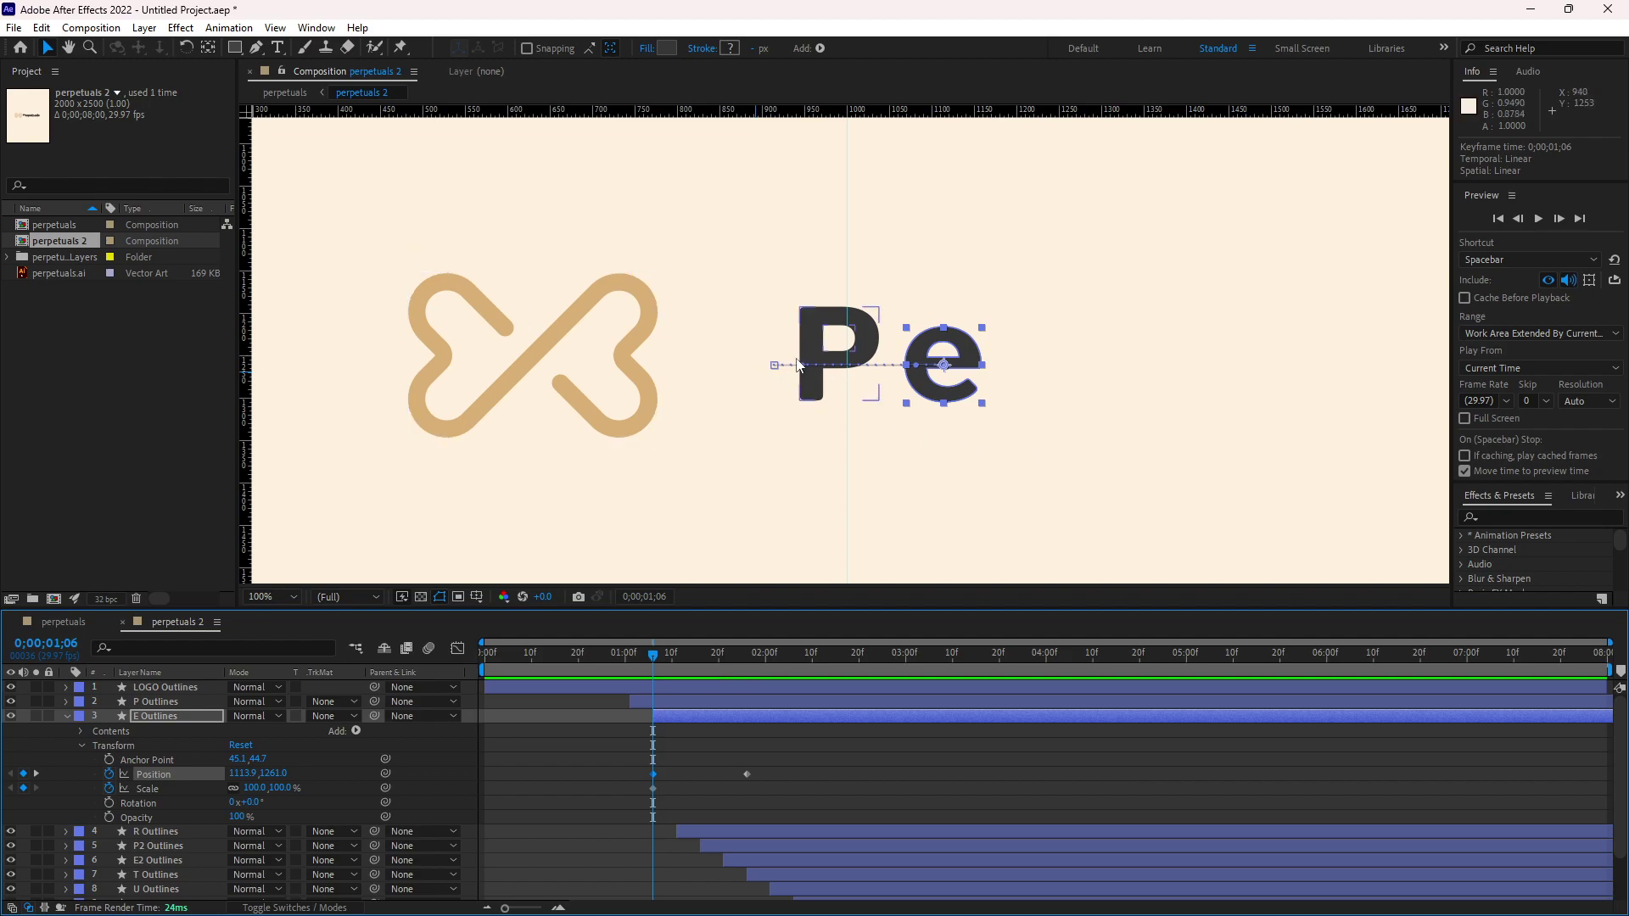
{"action": "mouse_move", "coordinate": [655, 656]}
{"action": "left_mouse_down"}
{"action": "mouse_move", "coordinate": [748, 658]}
{"action": "mouse_move", "coordinate": [651, 655]}
{"action": "left_mouse_up"}
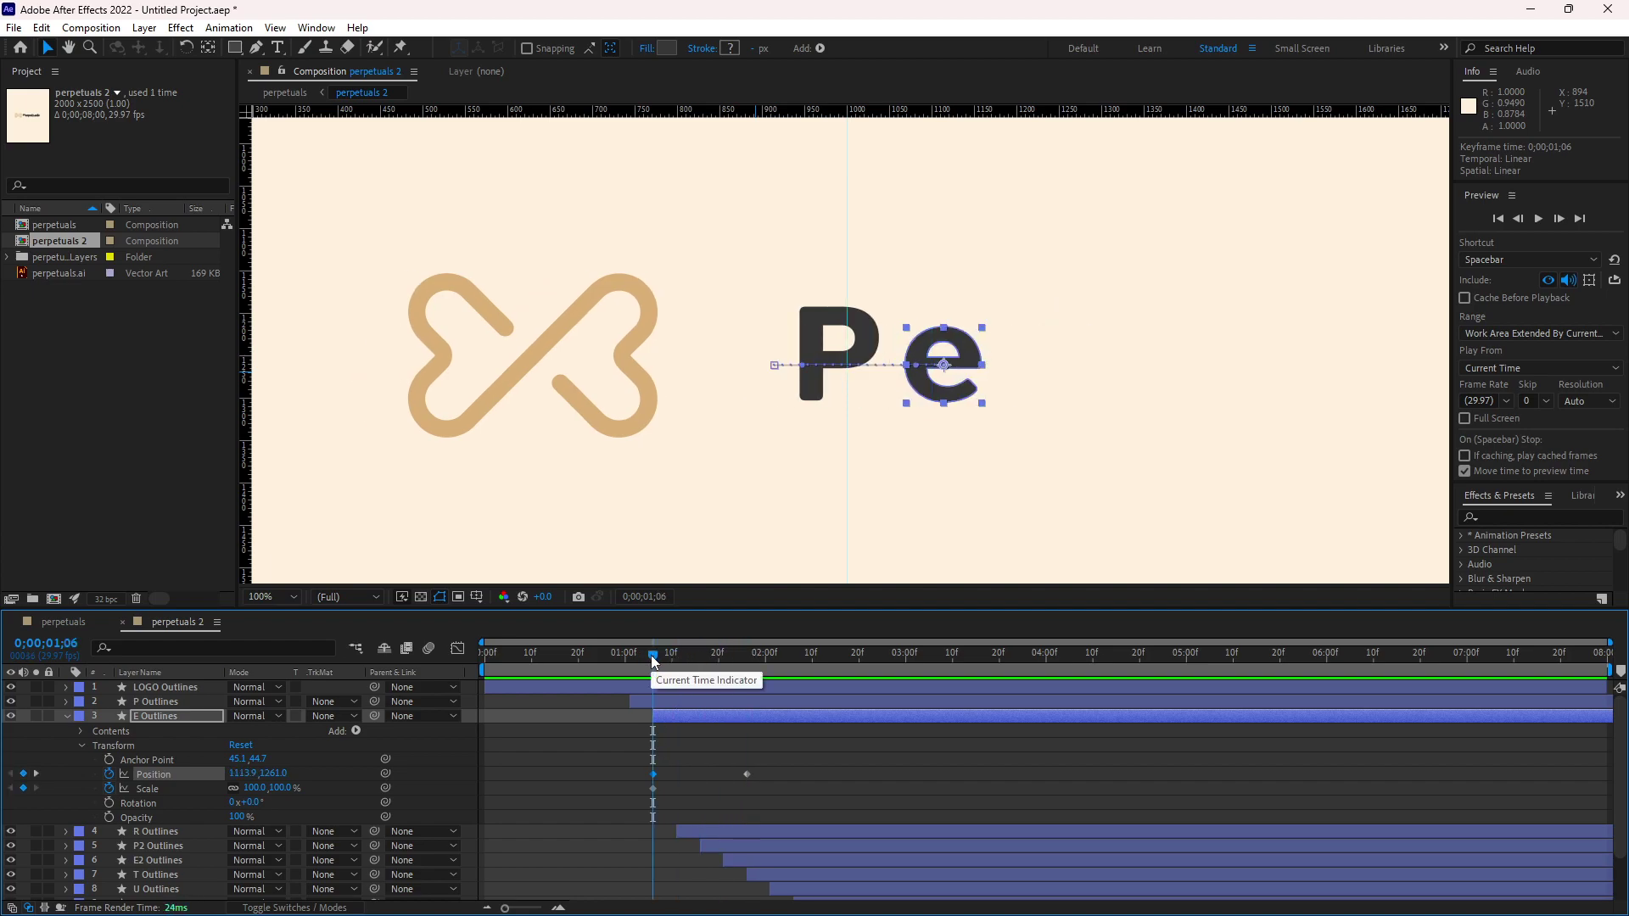
Step: Move the E's 100% Scale keyframe five frames later, set its Scale to 0% at 0;00;01;06, and preview the animation
{"action": "left_click", "coordinate": [653, 788]}
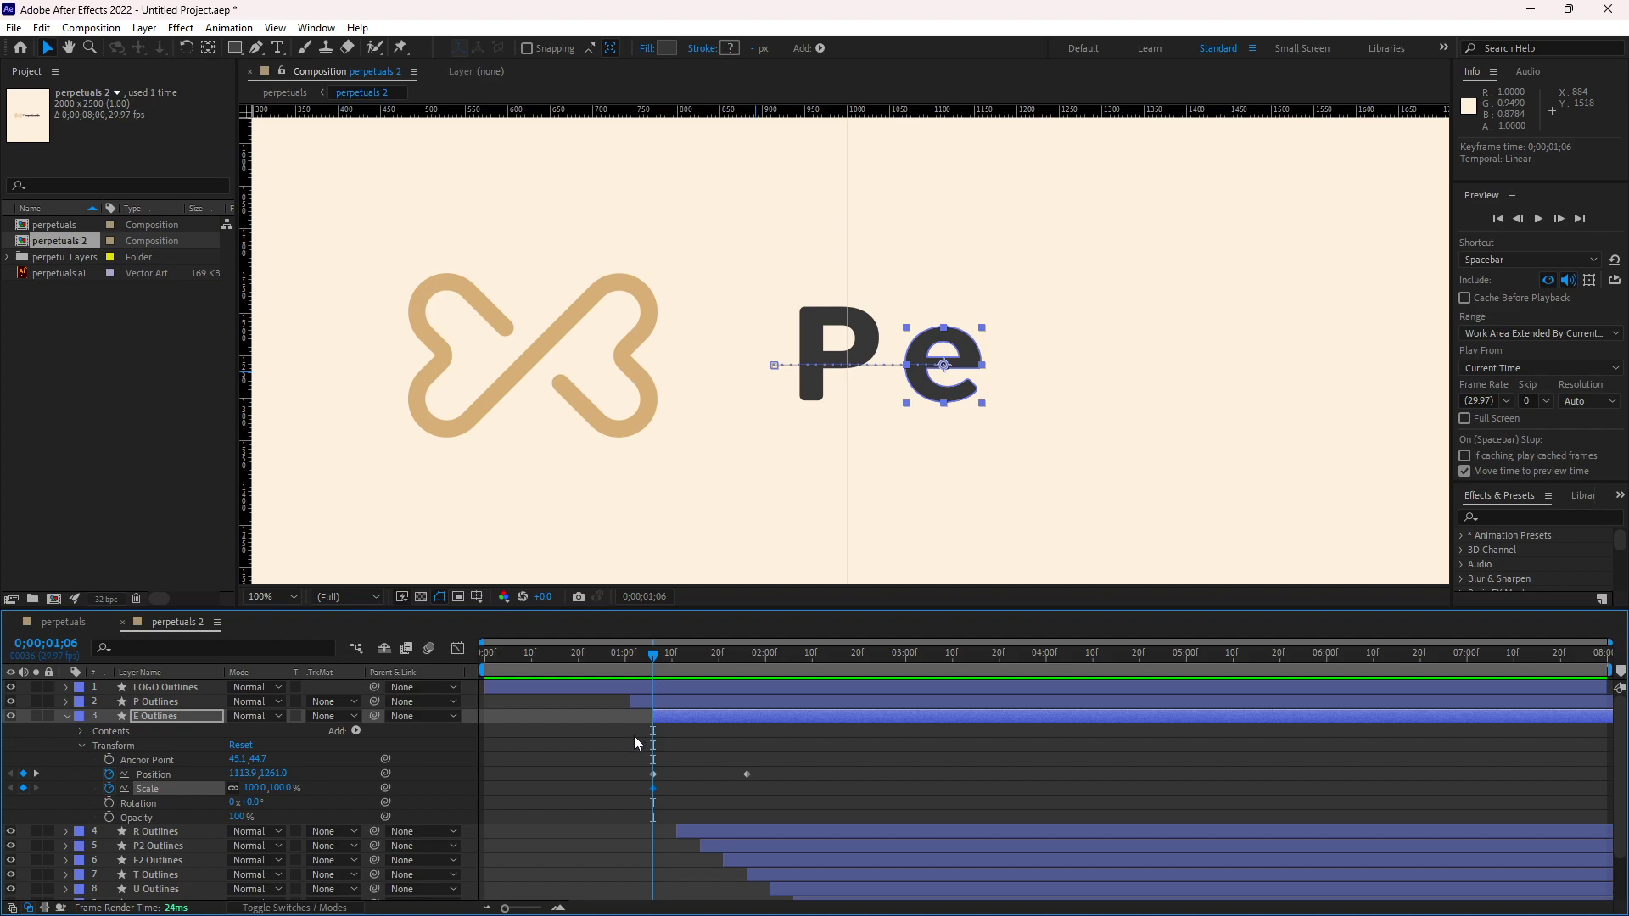
{"action": "key", "text": "alt+Right"}
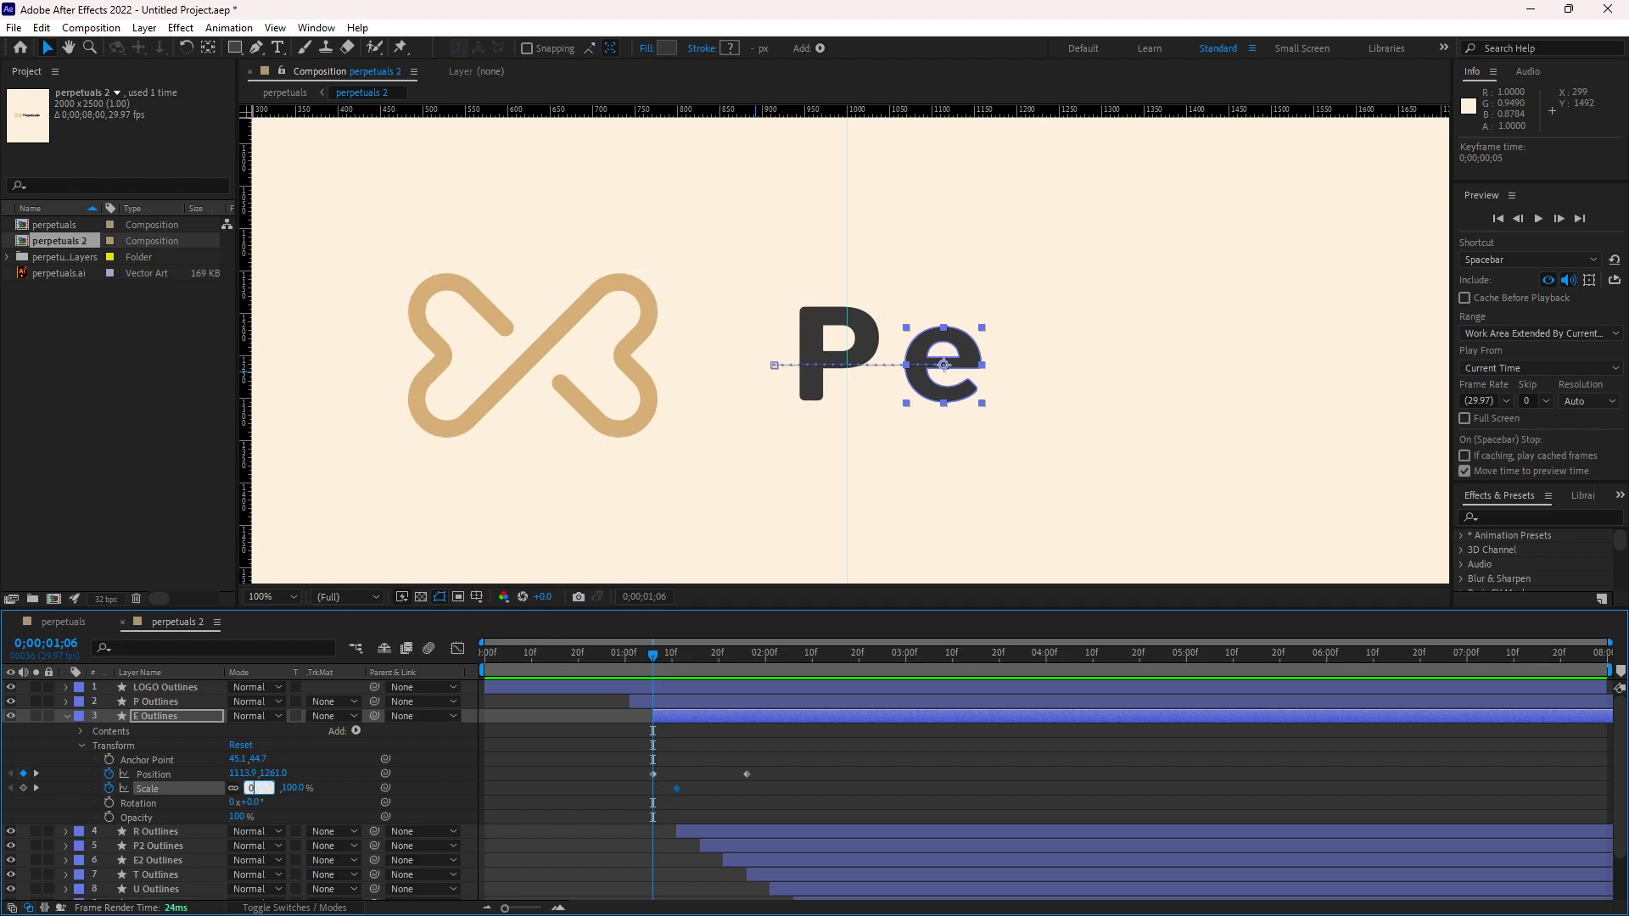
{"action": "key", "text": "Return"}
{"action": "key", "text": "space"}
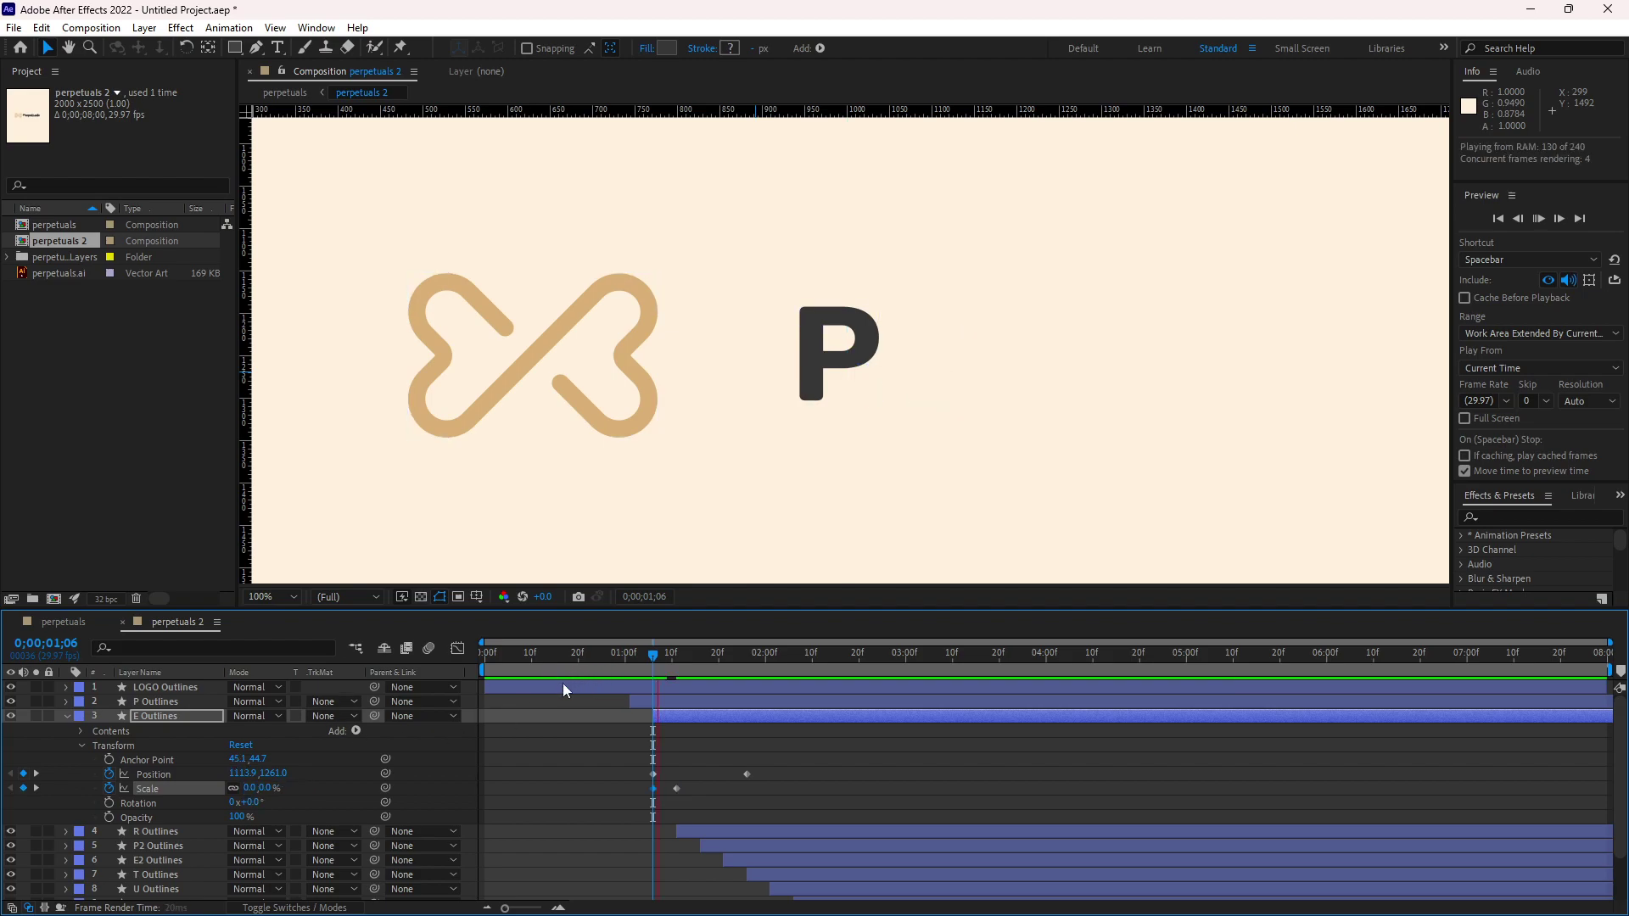
{"action": "key", "text": "space"}
Step: Apply Easy Ease to all of the E layer's Position and Scale keyframes
{"action": "left_click_drag", "start_coordinate": [761, 756], "coordinate": [643, 796]}
{"action": "right_click", "coordinate": [657, 791]}
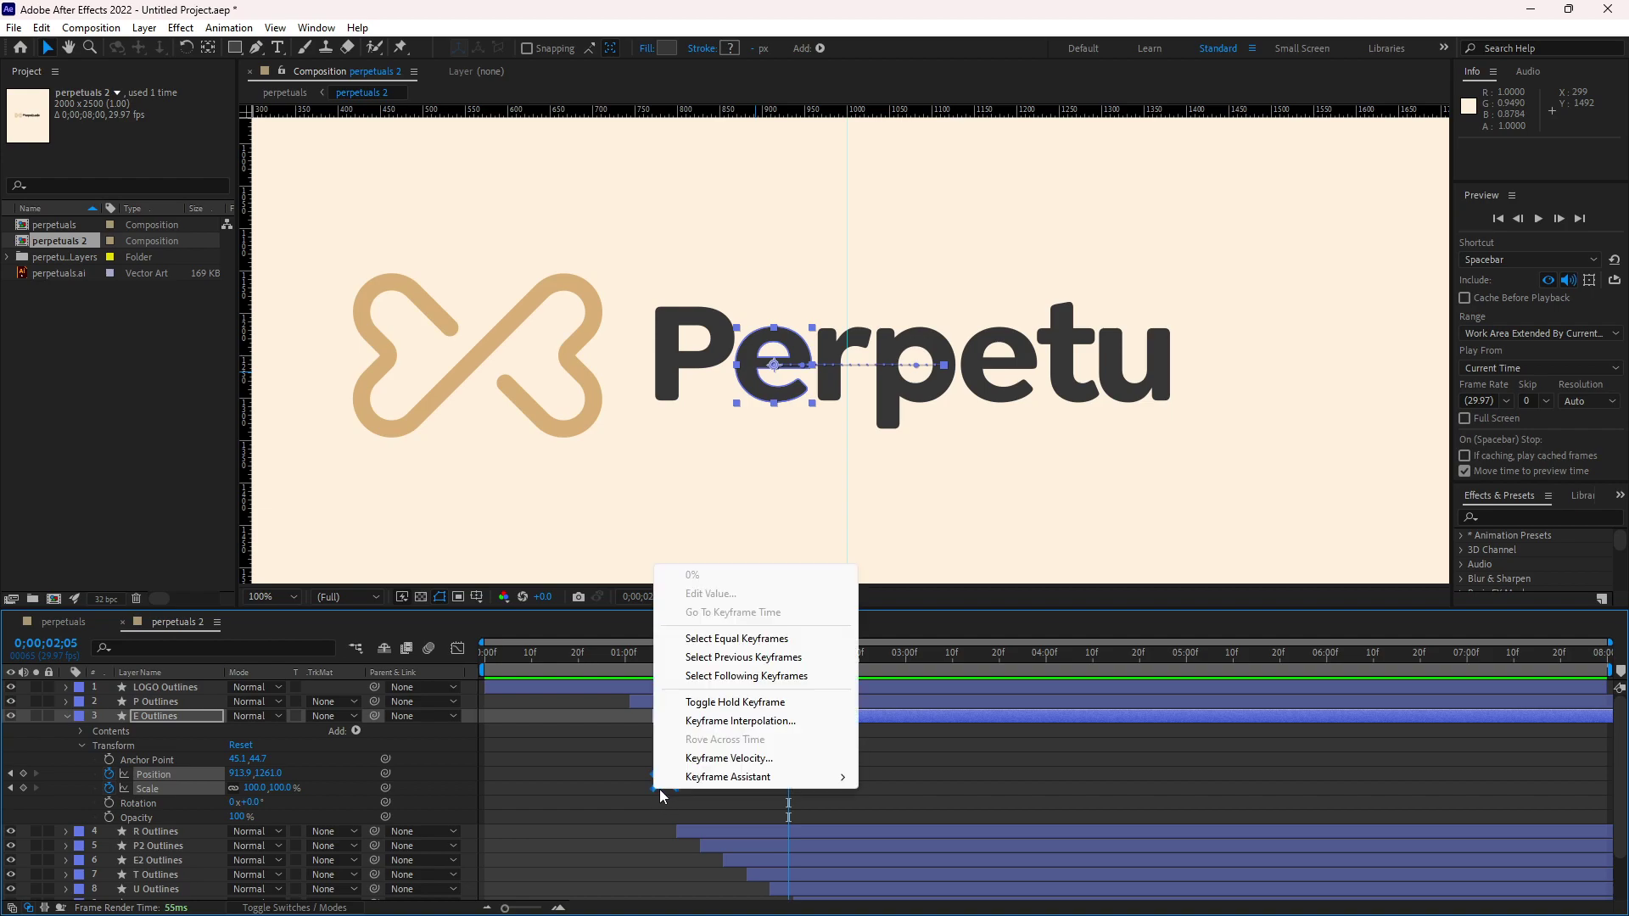
{"action": "mouse_move", "coordinate": [764, 777]}
{"action": "left_click", "coordinate": [883, 664]}
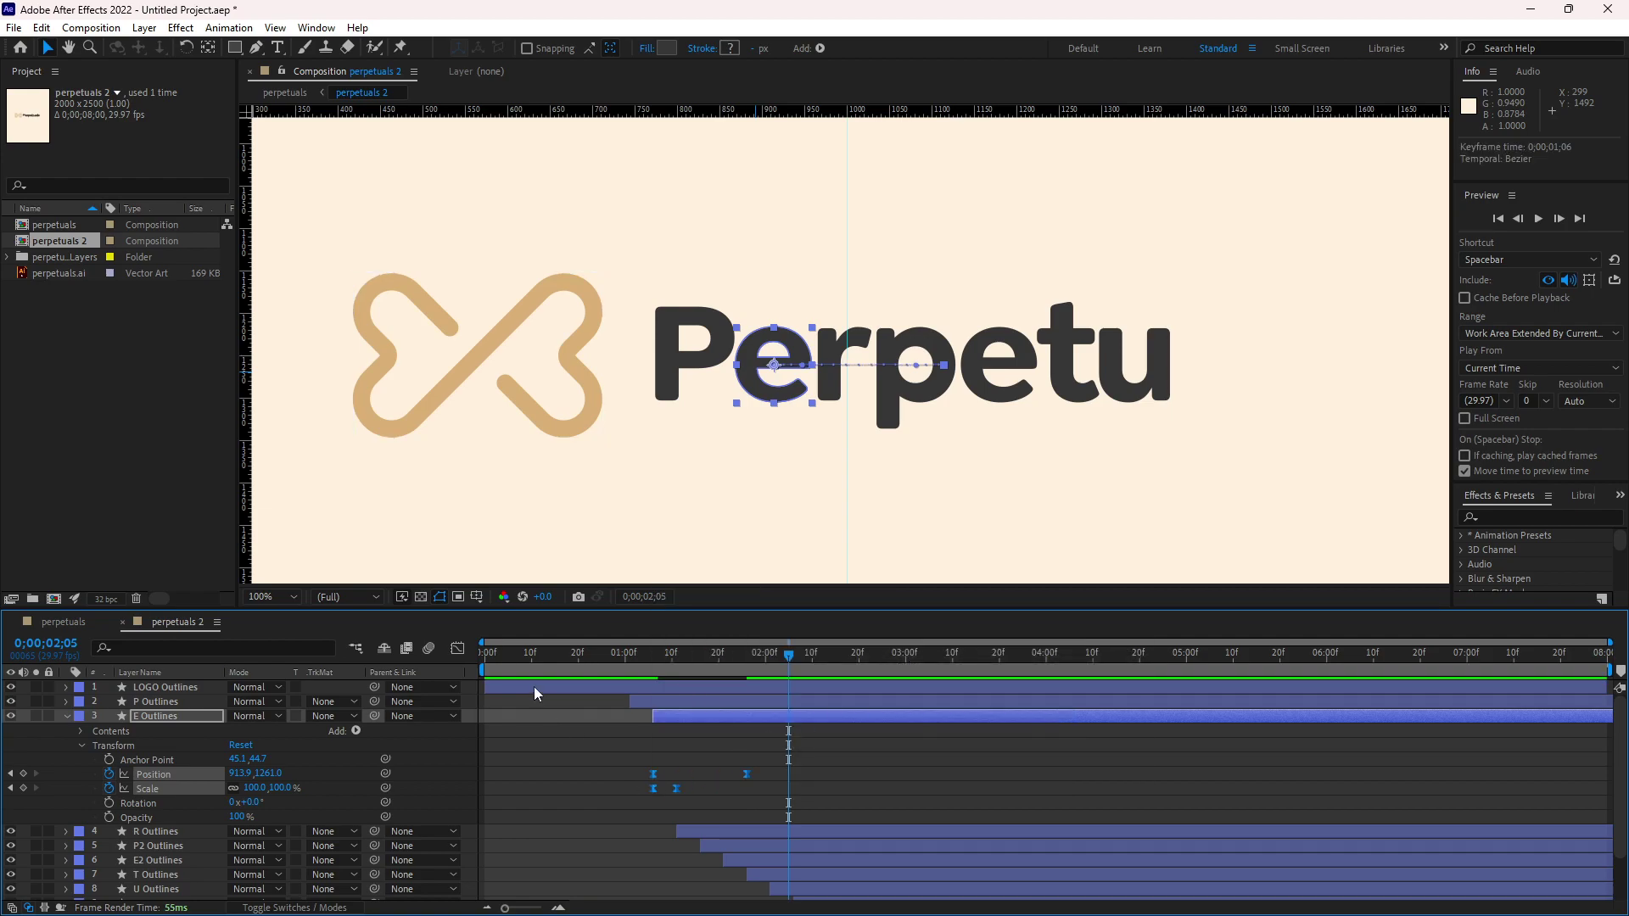
Step: Reshape the E's Position speed curve into a narrow central peak by extending its easing handles in the Graph Editor
{"action": "left_click", "coordinate": [457, 649]}
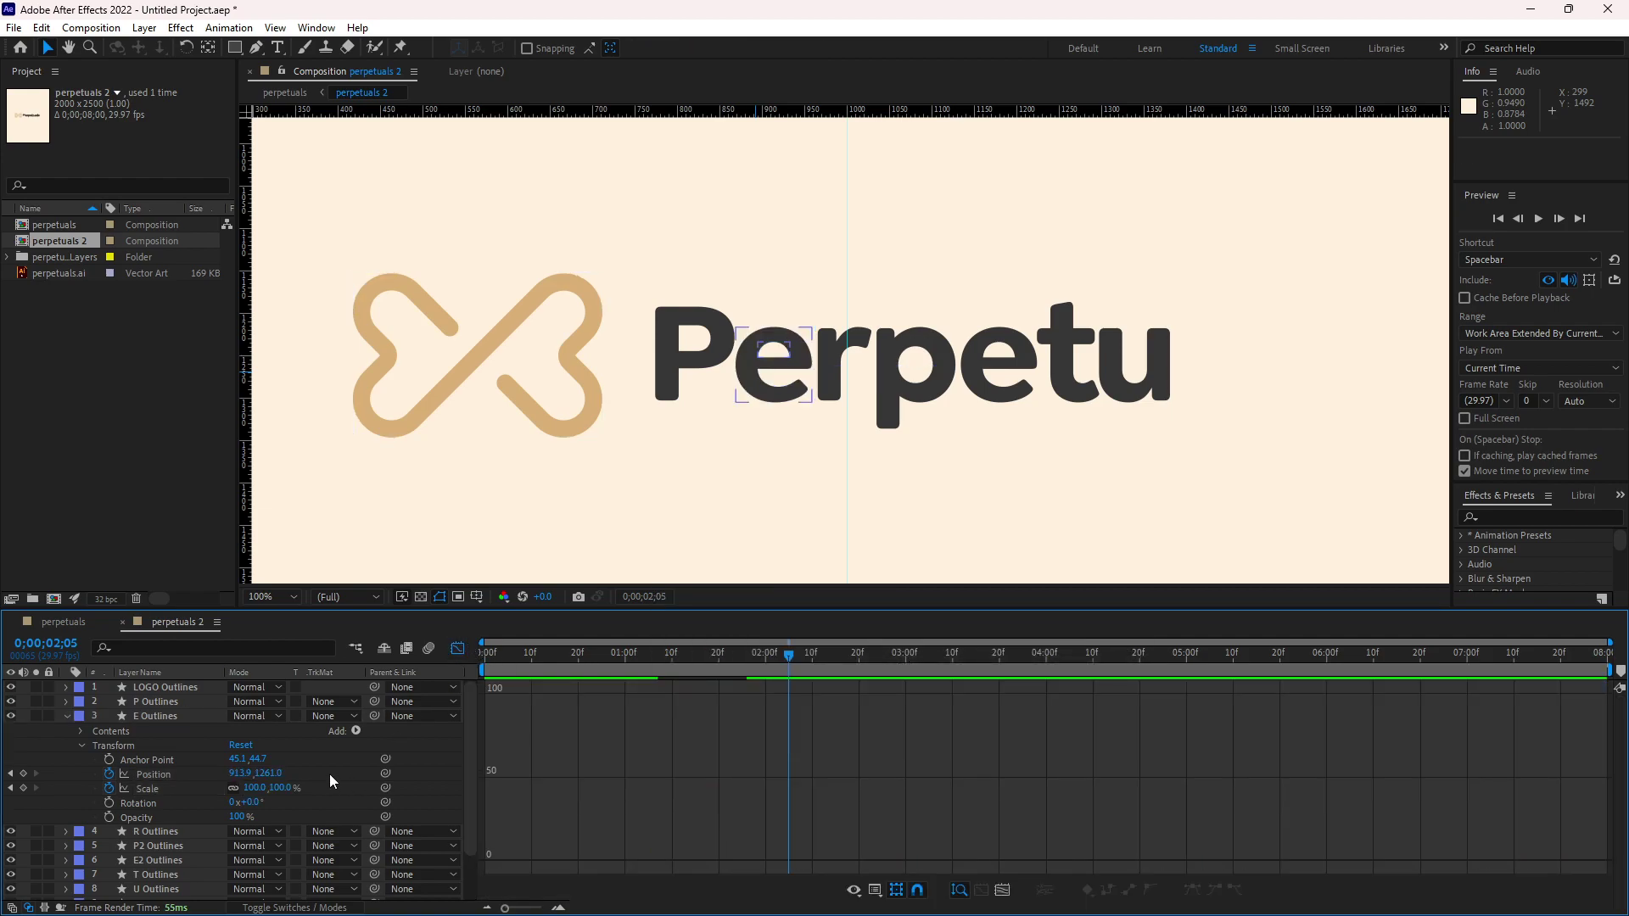
{"action": "left_click", "coordinate": [202, 775]}
{"action": "left_click", "coordinate": [653, 861]}
{"action": "left_click_drag", "start_coordinate": [684, 861], "coordinate": [712, 862]}
{"action": "left_click", "coordinate": [748, 860]}
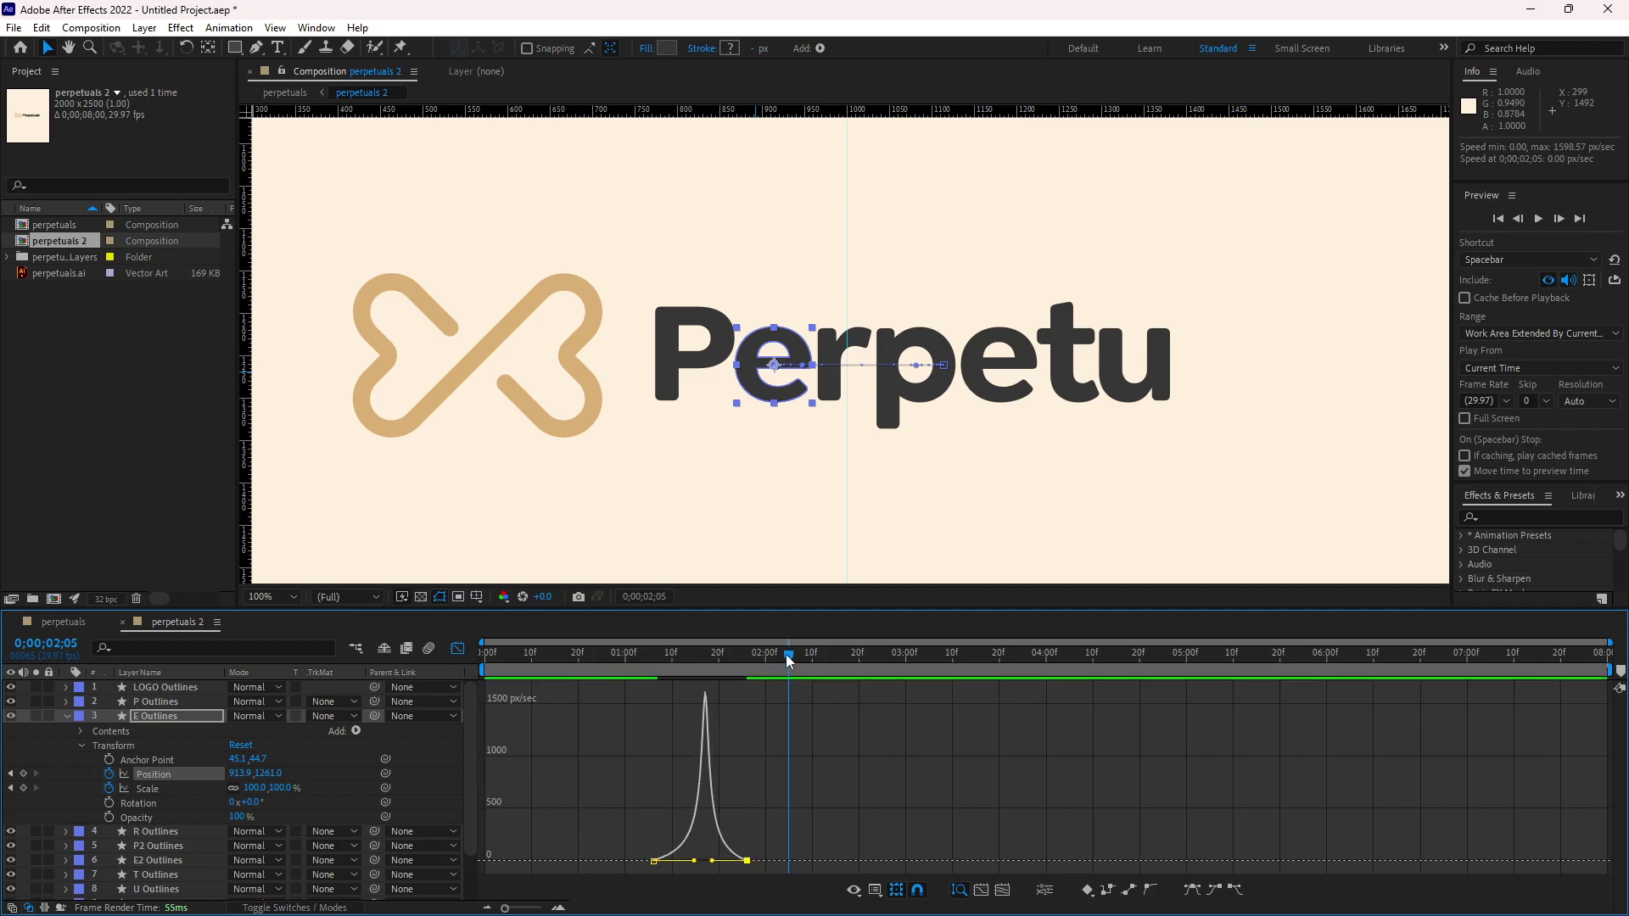
{"action": "left_click", "coordinate": [612, 665]}
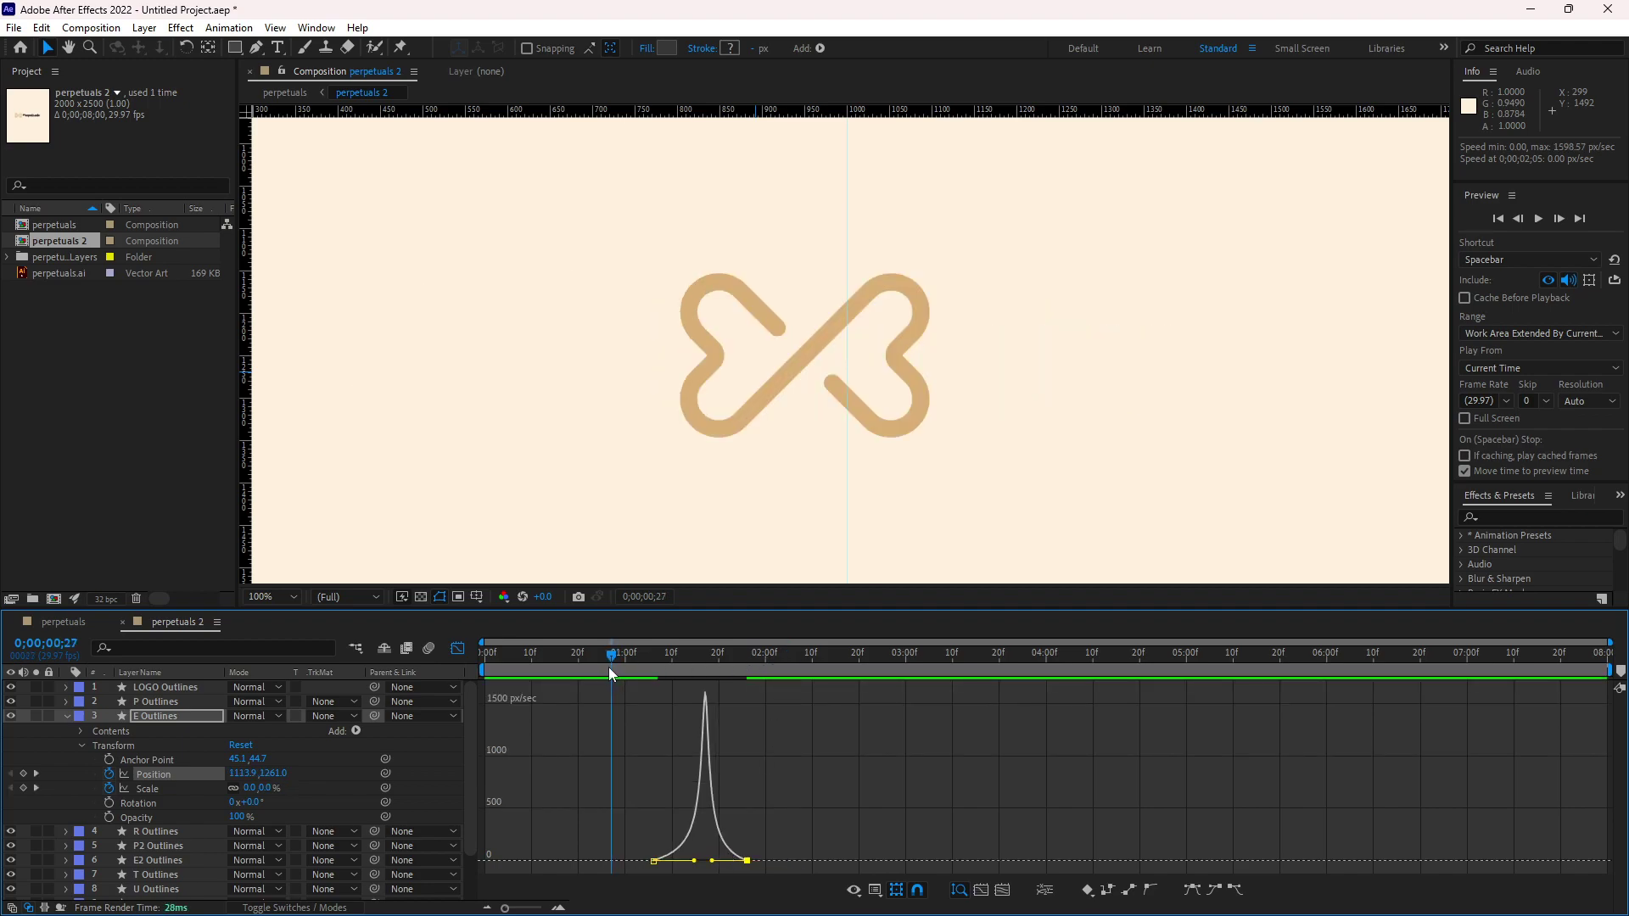
{"action": "left_click", "coordinate": [457, 648]}
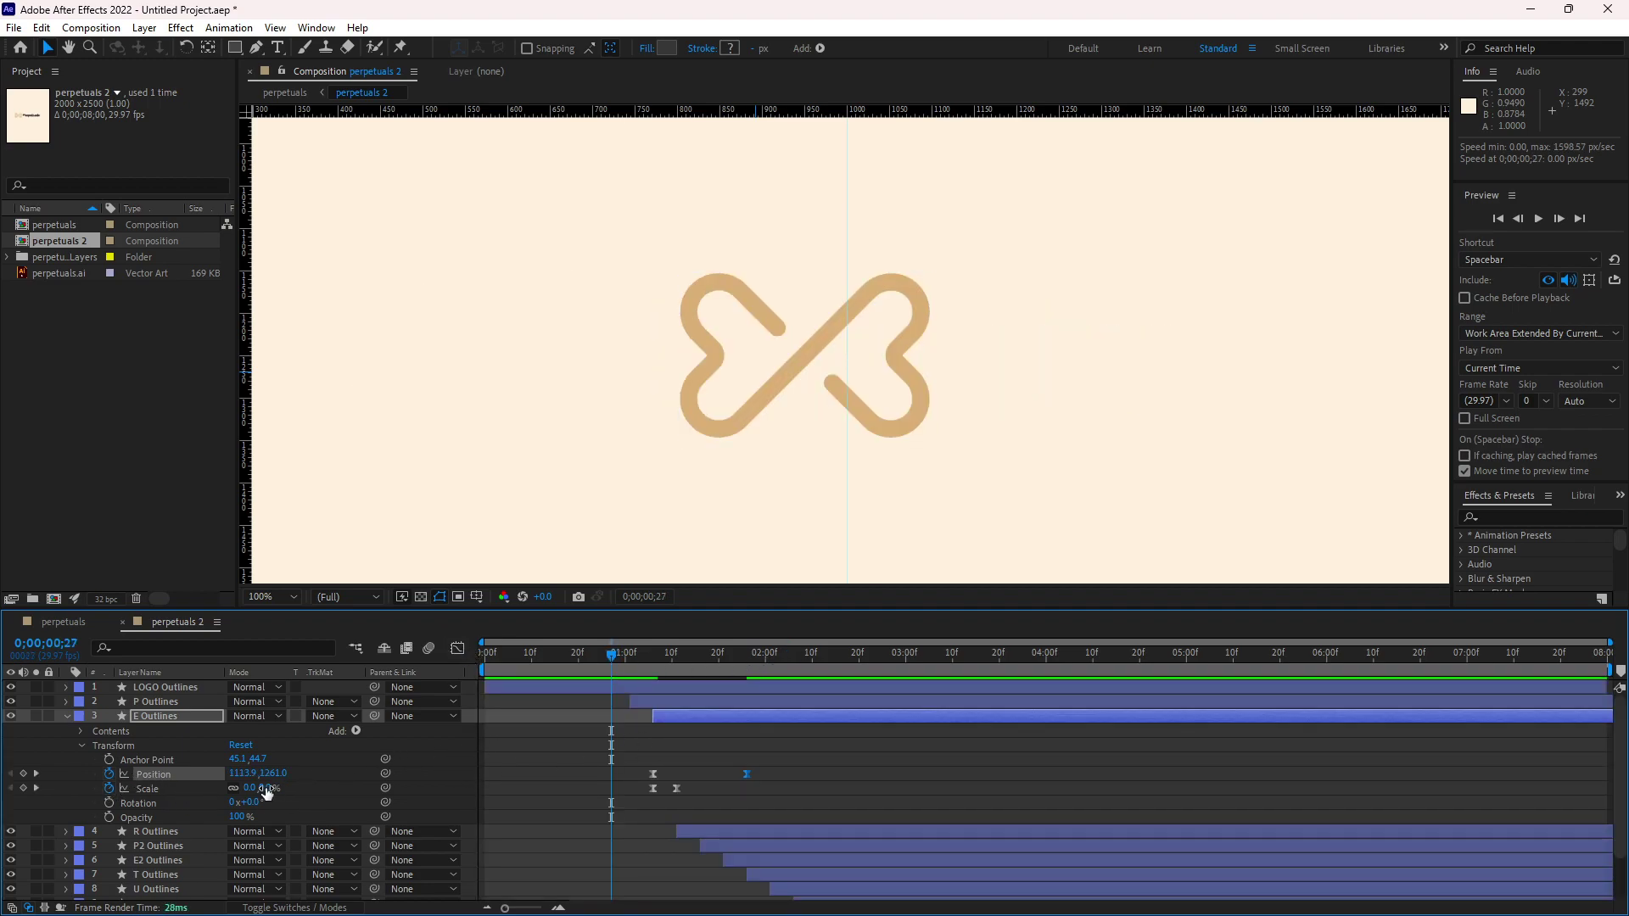
Step: Reshape the E's Scale speed curve into a narrow peak by extending its easing handles, and replay the animation
{"action": "key", "text": "shift+F3"}
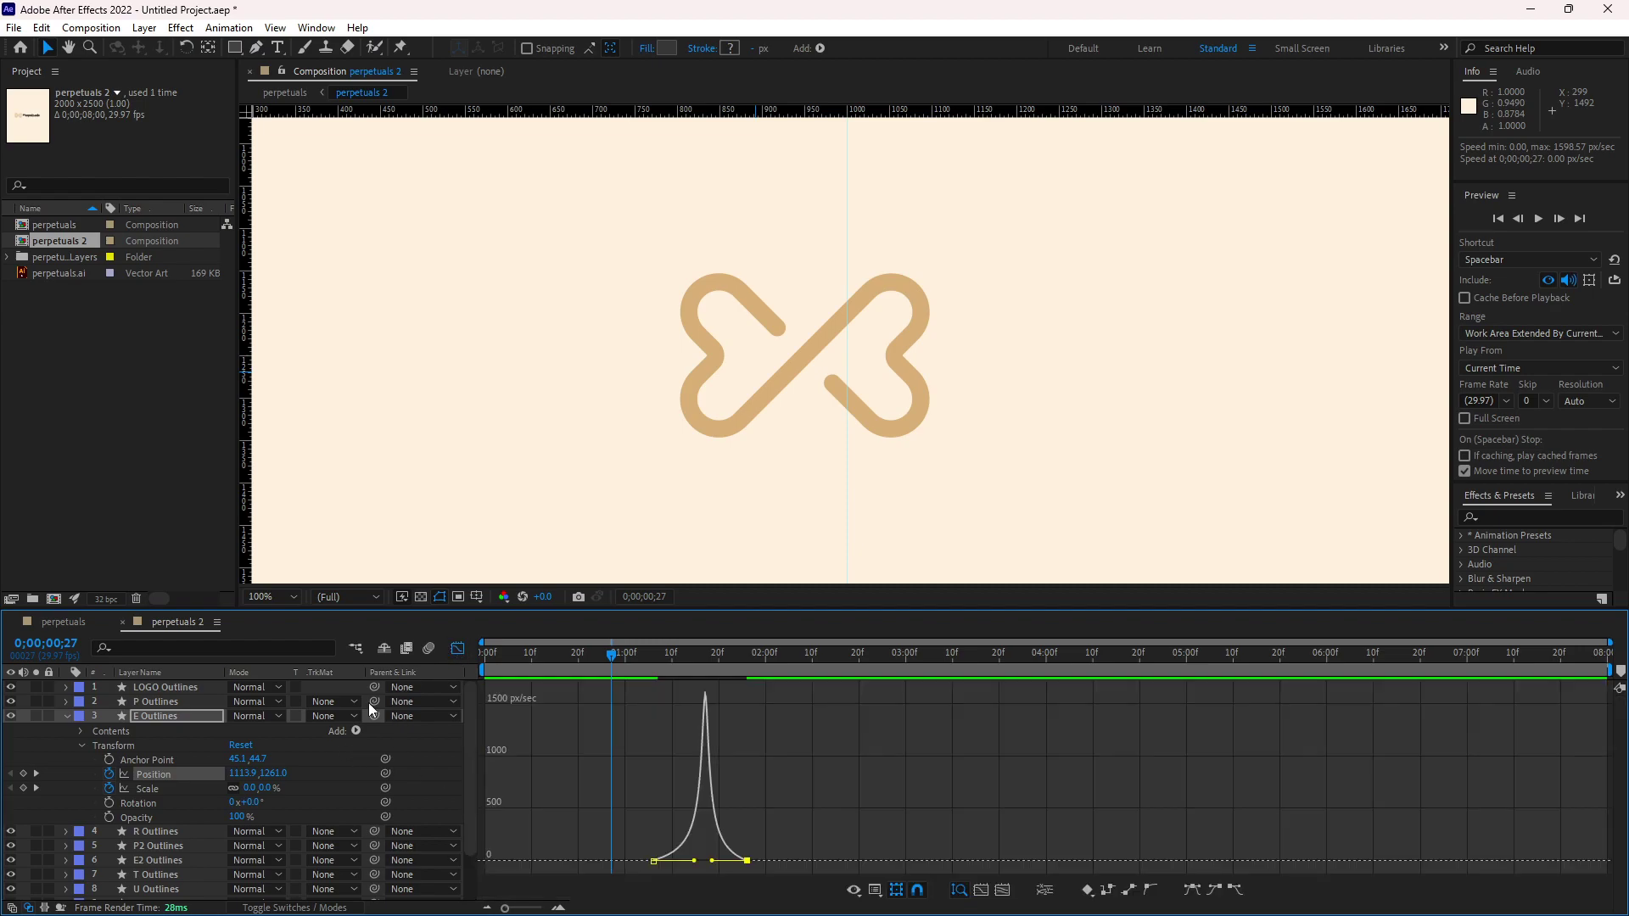
{"action": "left_click", "coordinate": [191, 792]}
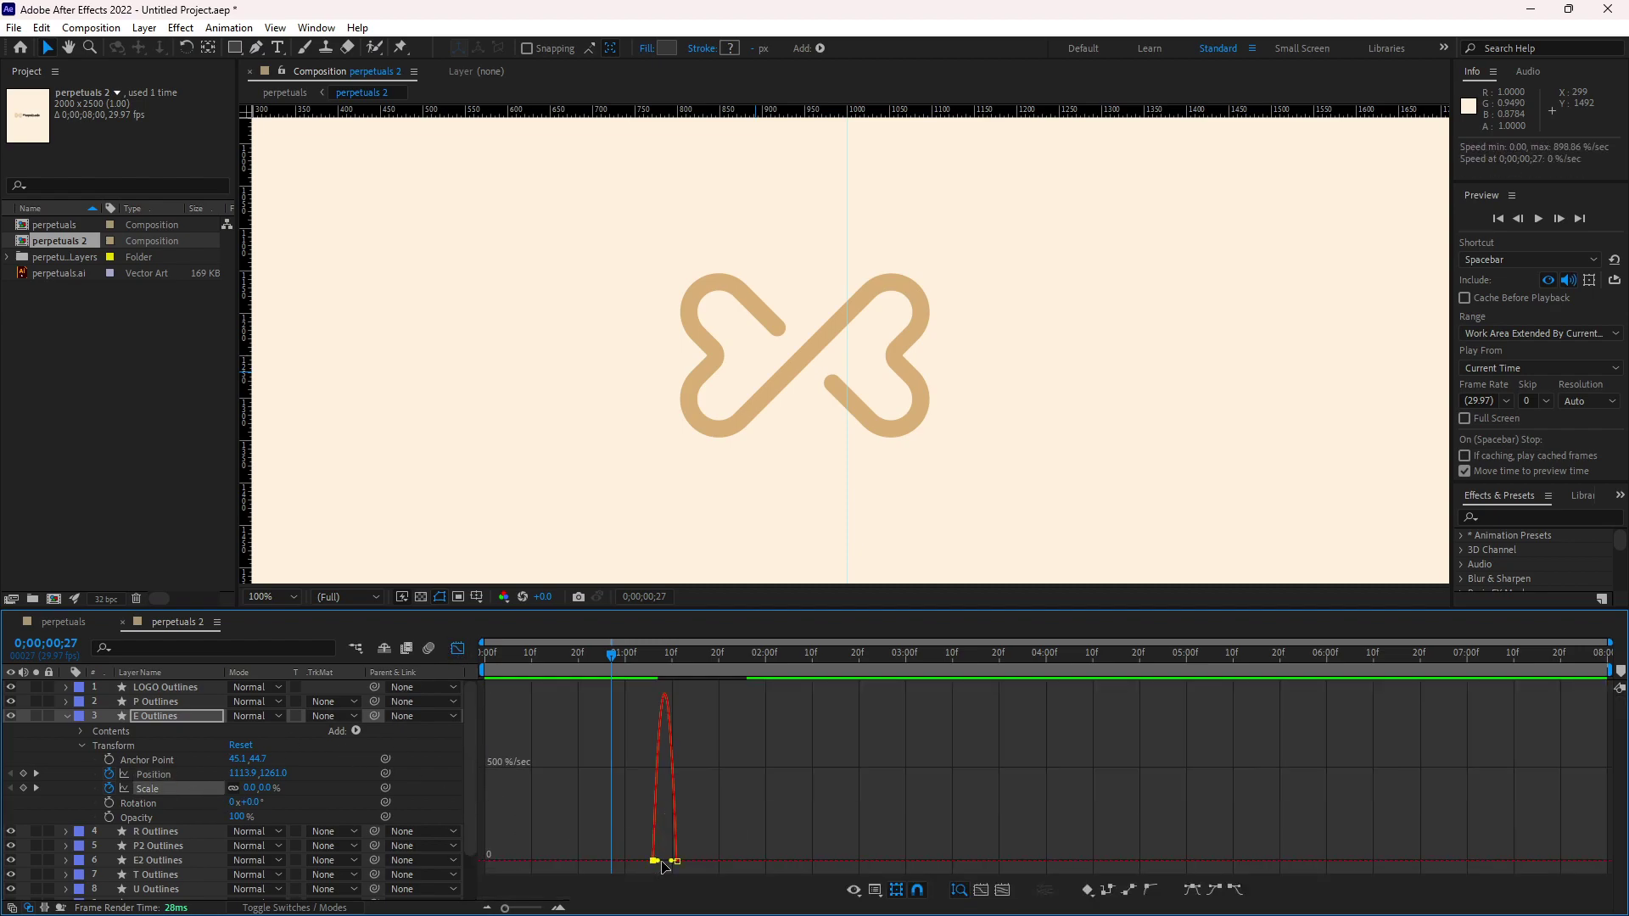
{"action": "left_click_drag", "start_coordinate": [664, 865], "coordinate": [685, 868]}
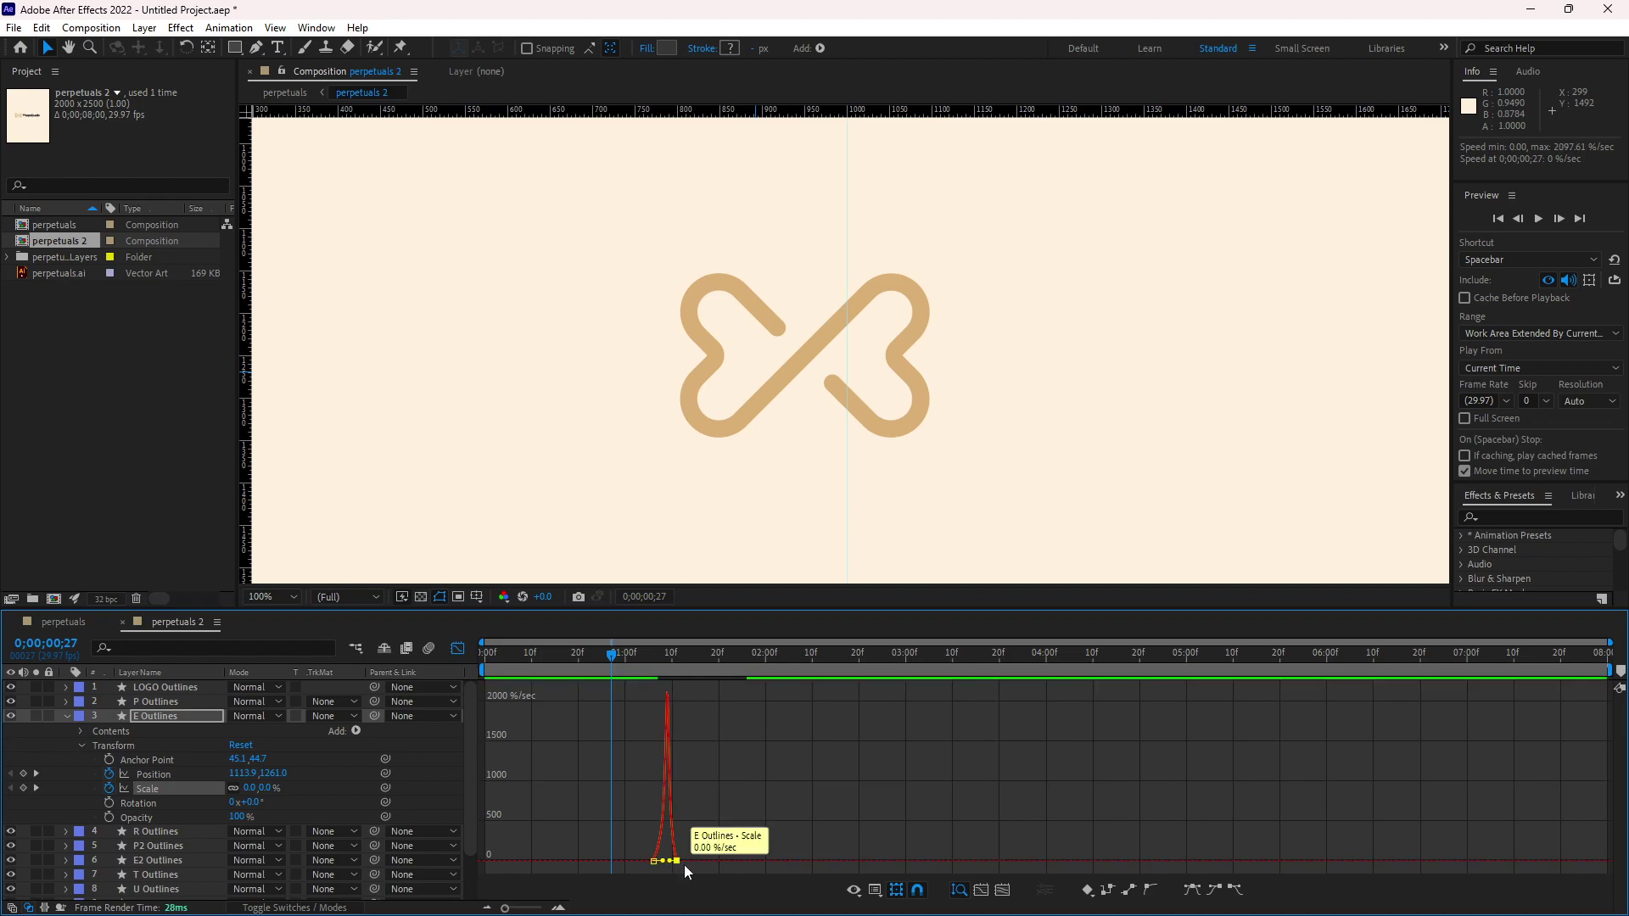
{"action": "key", "text": "space"}
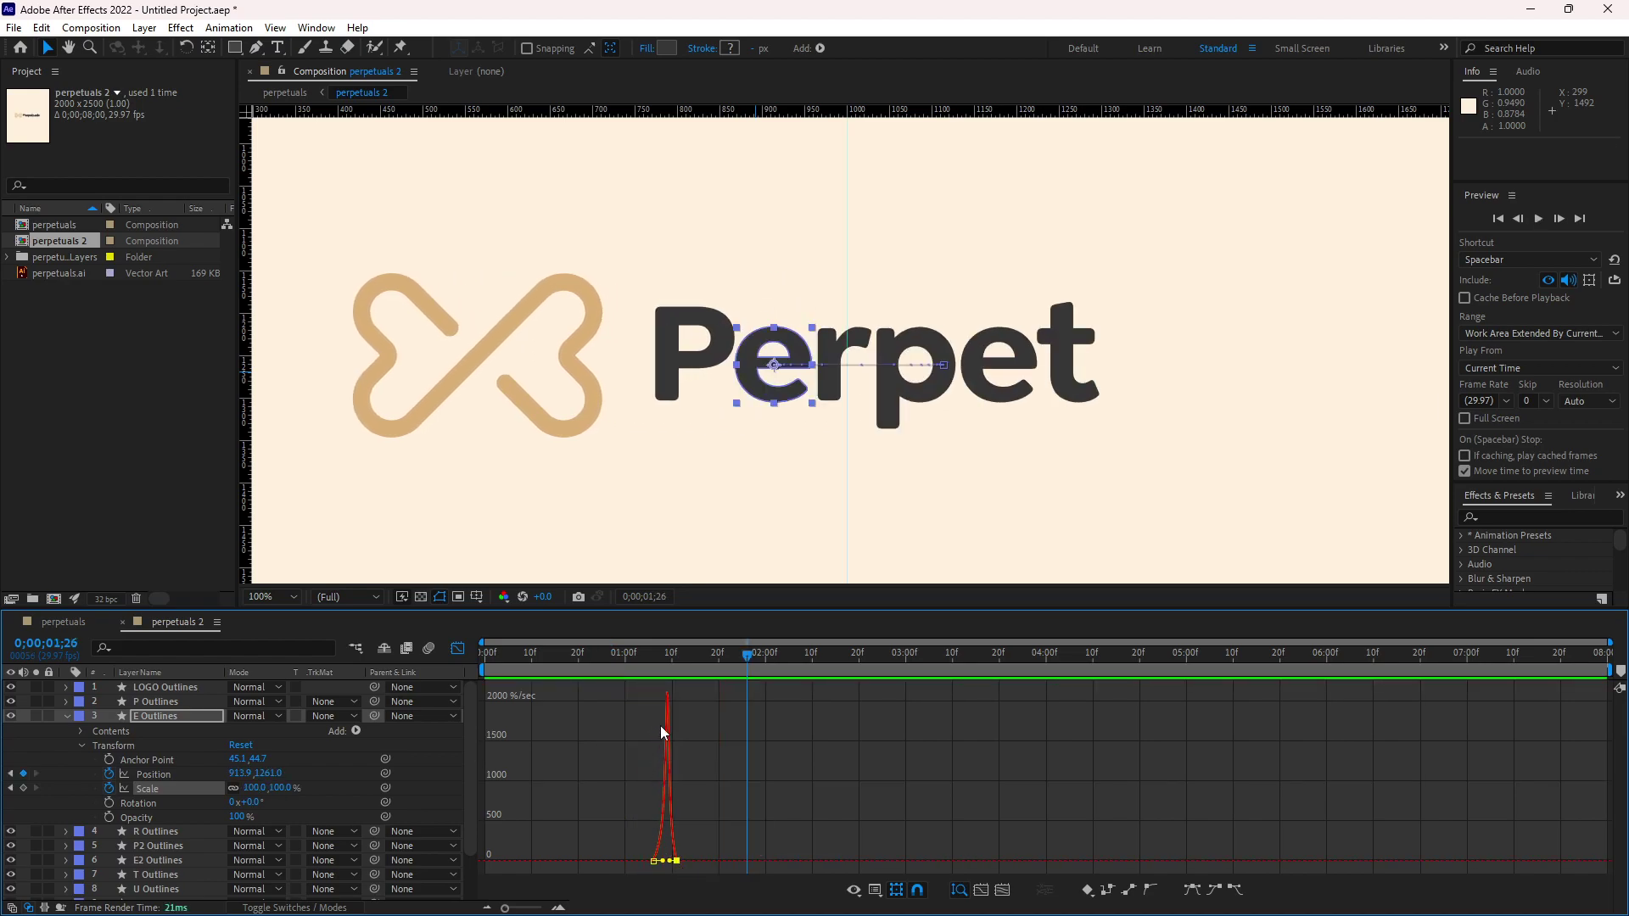
{"action": "left_click_drag", "start_coordinate": [745, 651], "coordinate": [643, 654]}
{"action": "left_click_drag", "start_coordinate": [673, 862], "coordinate": [666, 863]}
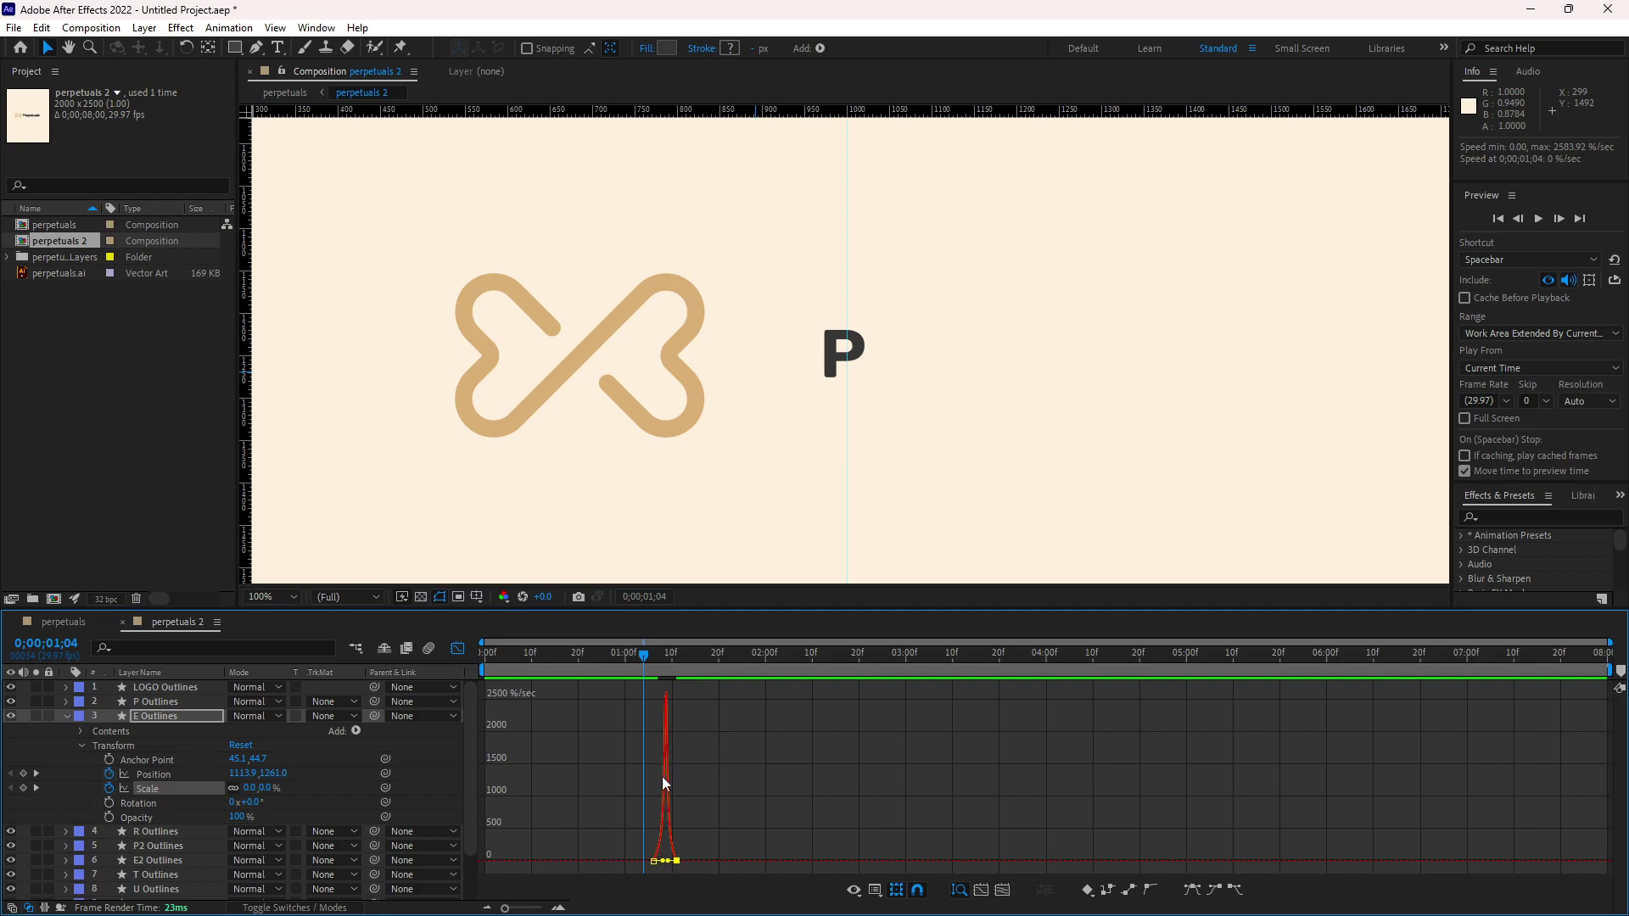
{"action": "key", "text": "space"}
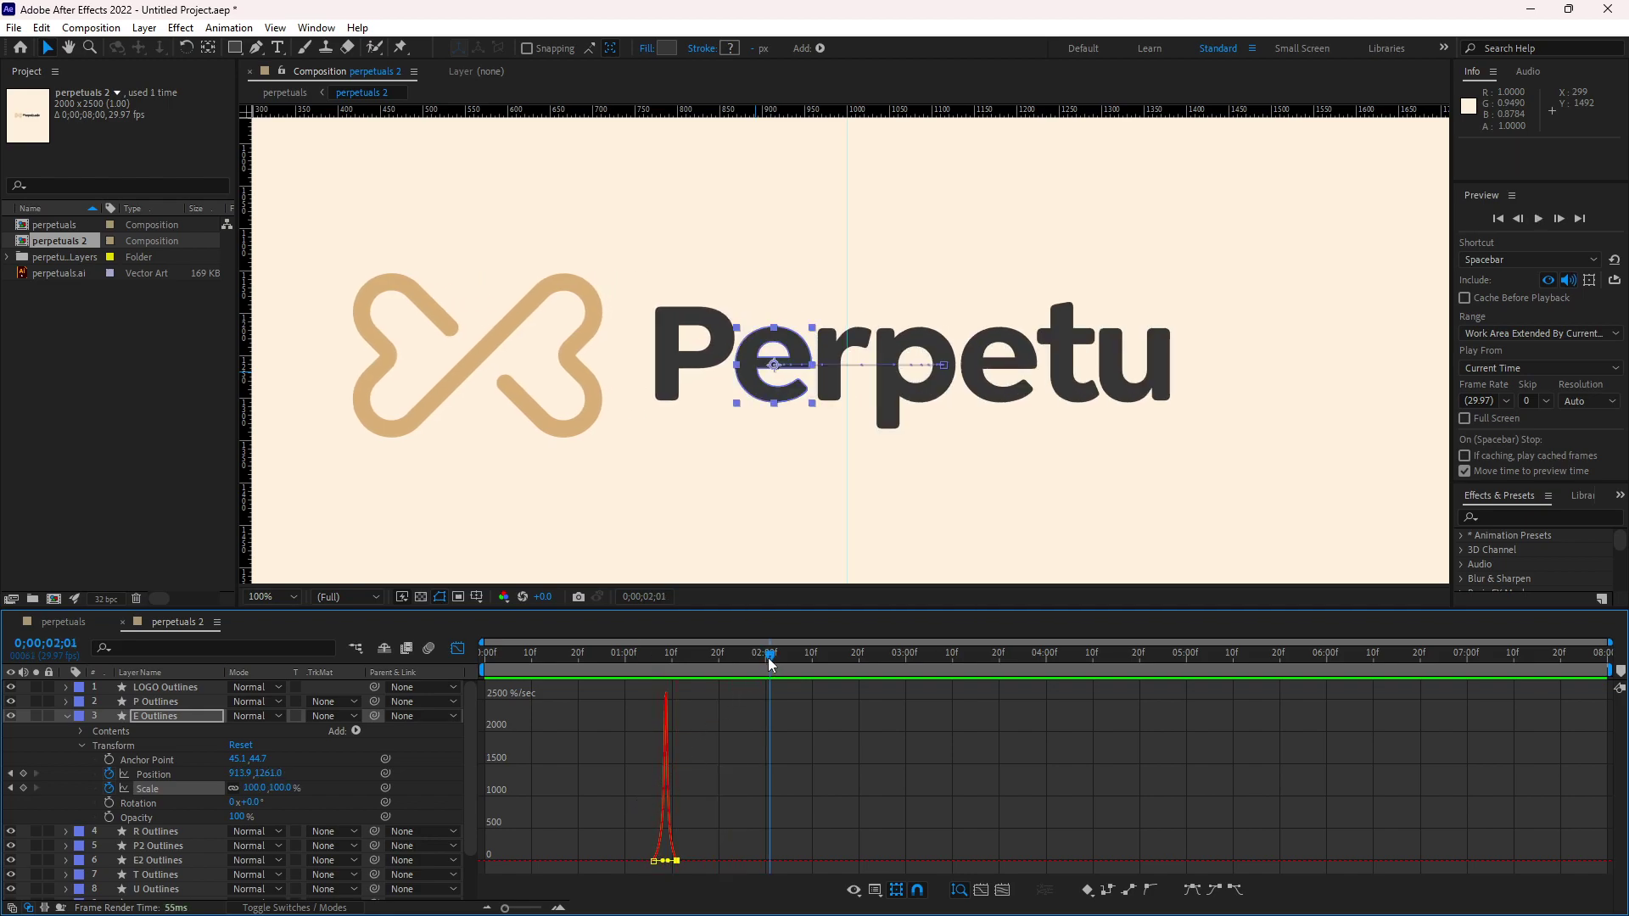
Step: Close the Graph Editor and replay the animation from the beginning
{"action": "left_click", "coordinate": [480, 654]}
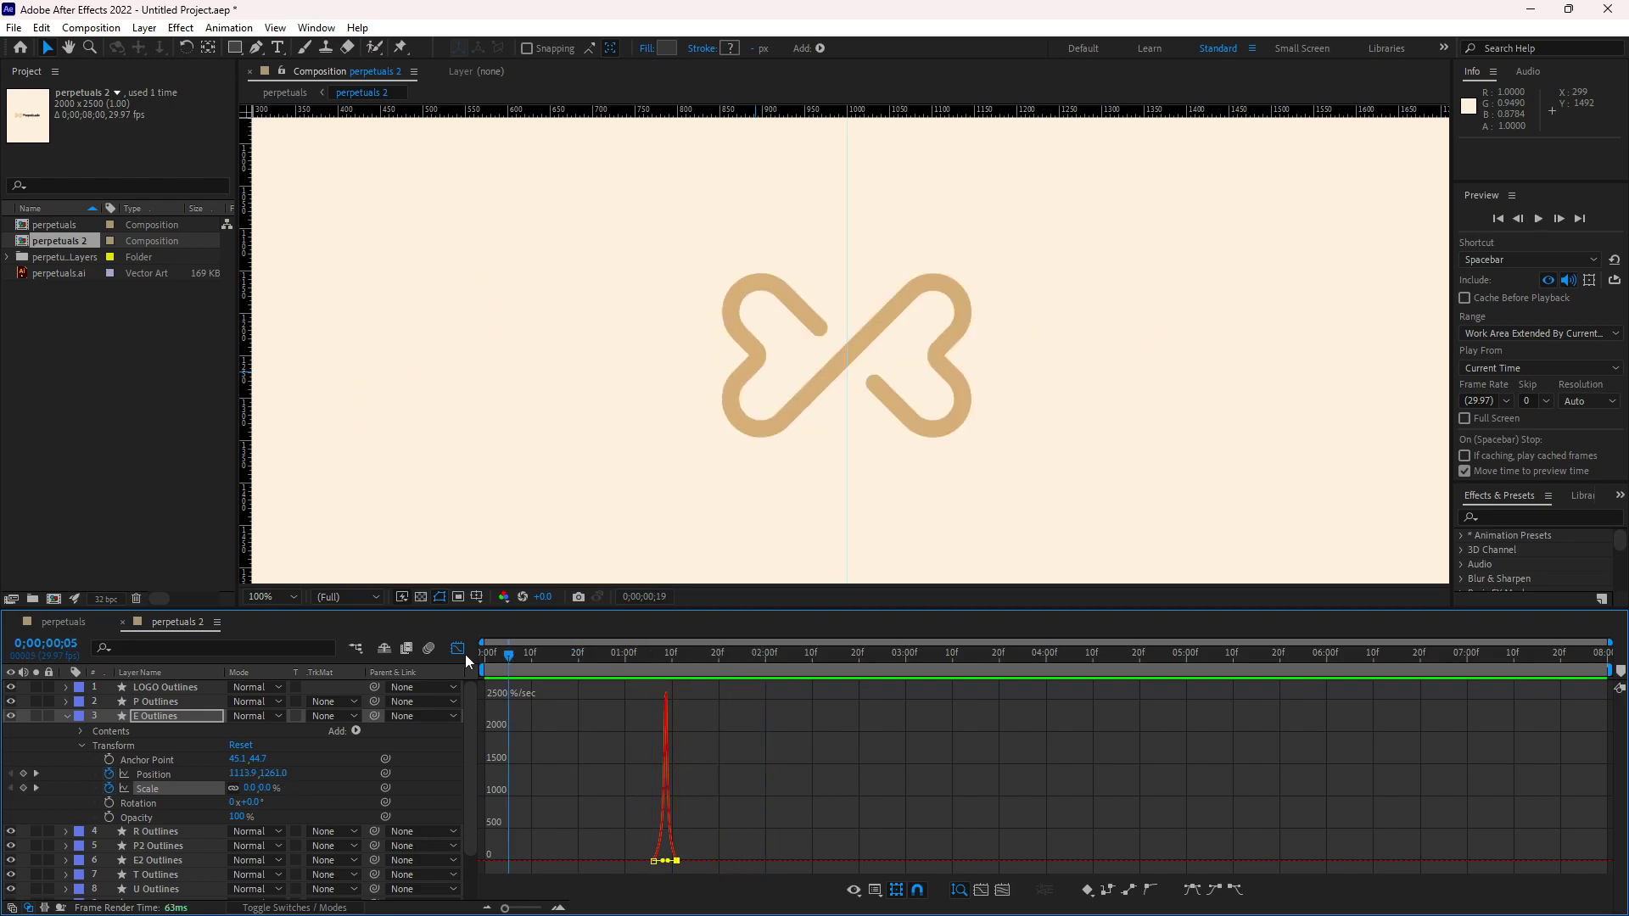
{"action": "left_click", "coordinate": [475, 654]}
{"action": "left_click", "coordinate": [456, 651]}
{"action": "key", "text": "space"}
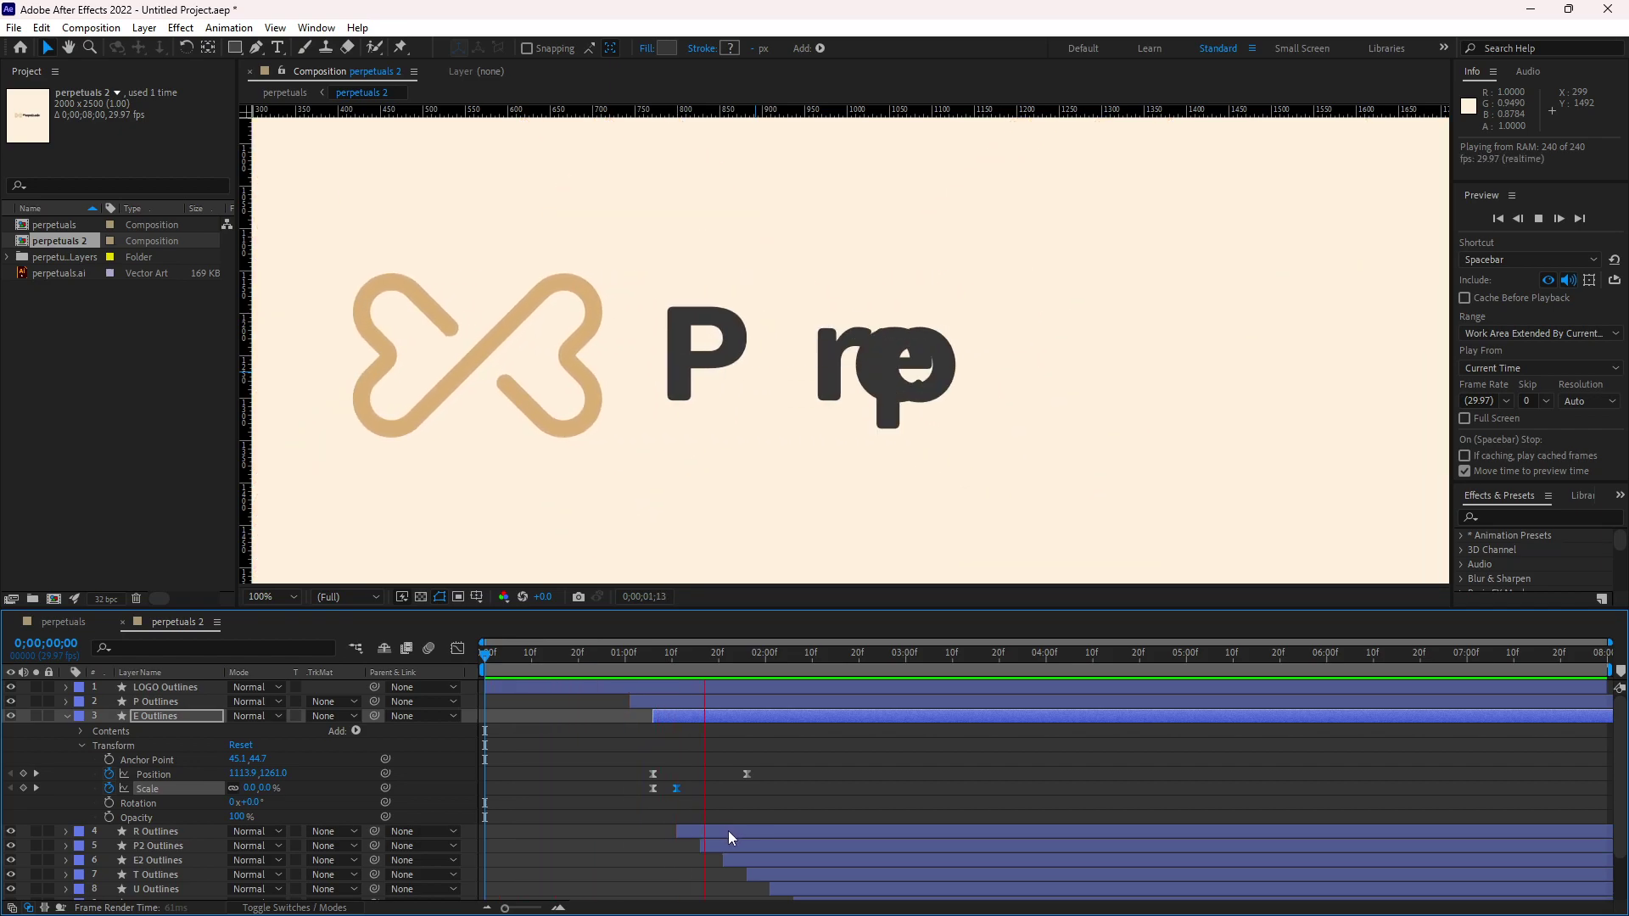
Step: Add Position and Scale keyframes to the R Outlines layer at its start, 0;00;01;11
{"action": "left_click_drag", "start_coordinate": [774, 655], "coordinate": [677, 658]}
{"action": "left_click", "coordinate": [701, 833]}
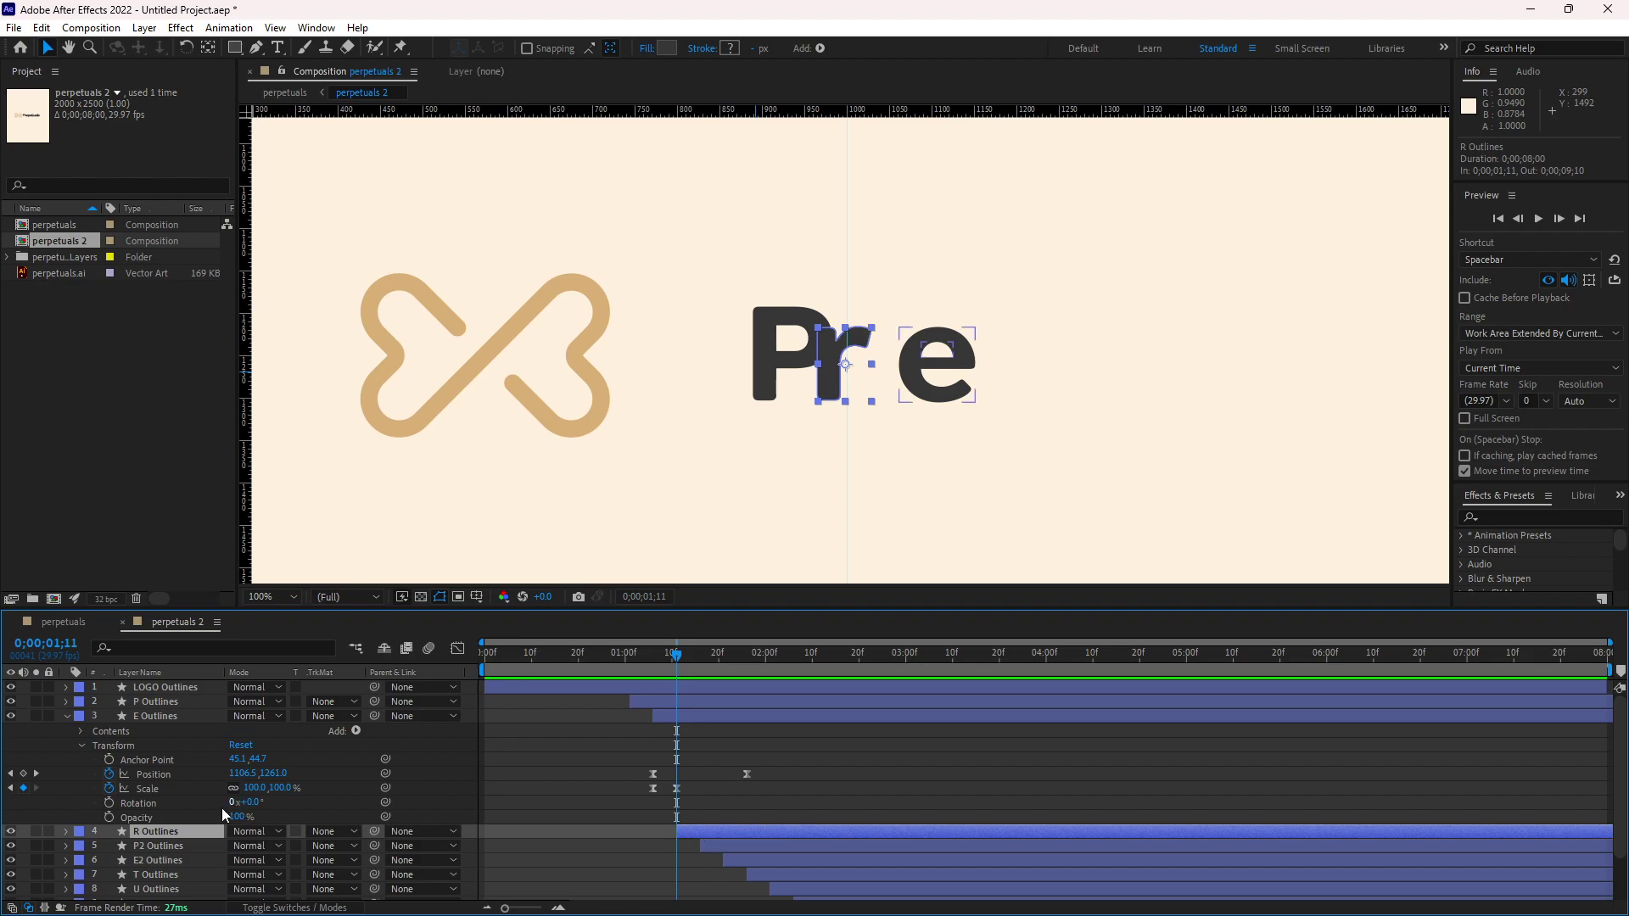
{"action": "left_click", "coordinate": [68, 832]}
{"action": "scroll", "coordinate": [127, 806], "scroll_direction": "down", "scroll_amount": 3}
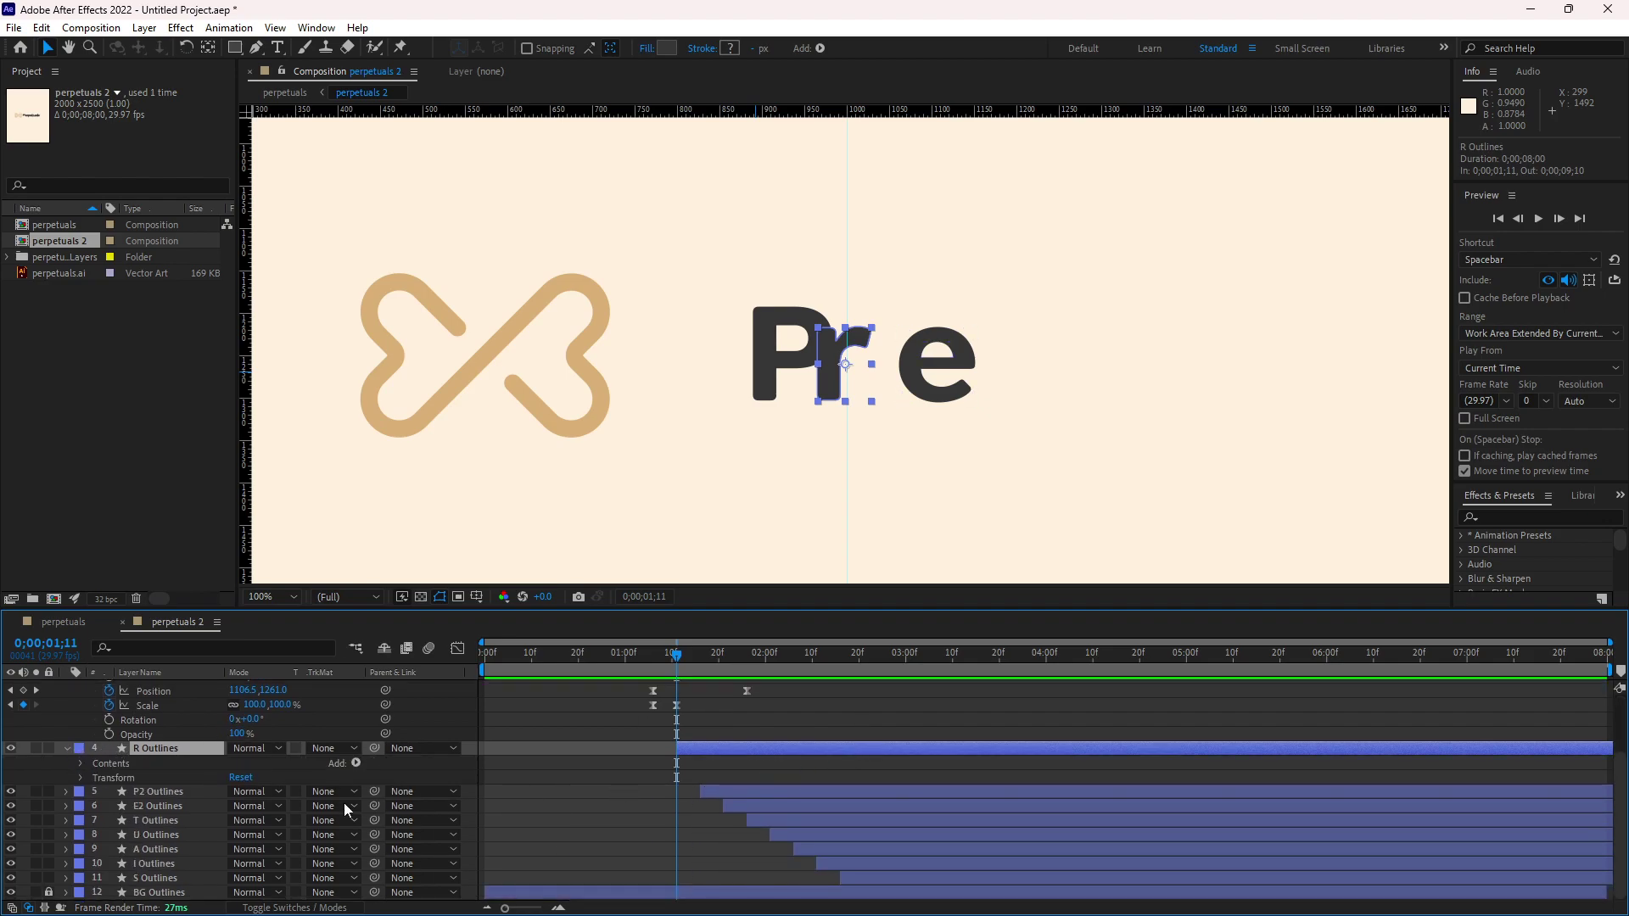
{"action": "scroll", "coordinate": [653, 786], "scroll_direction": "down", "scroll_amount": 2}
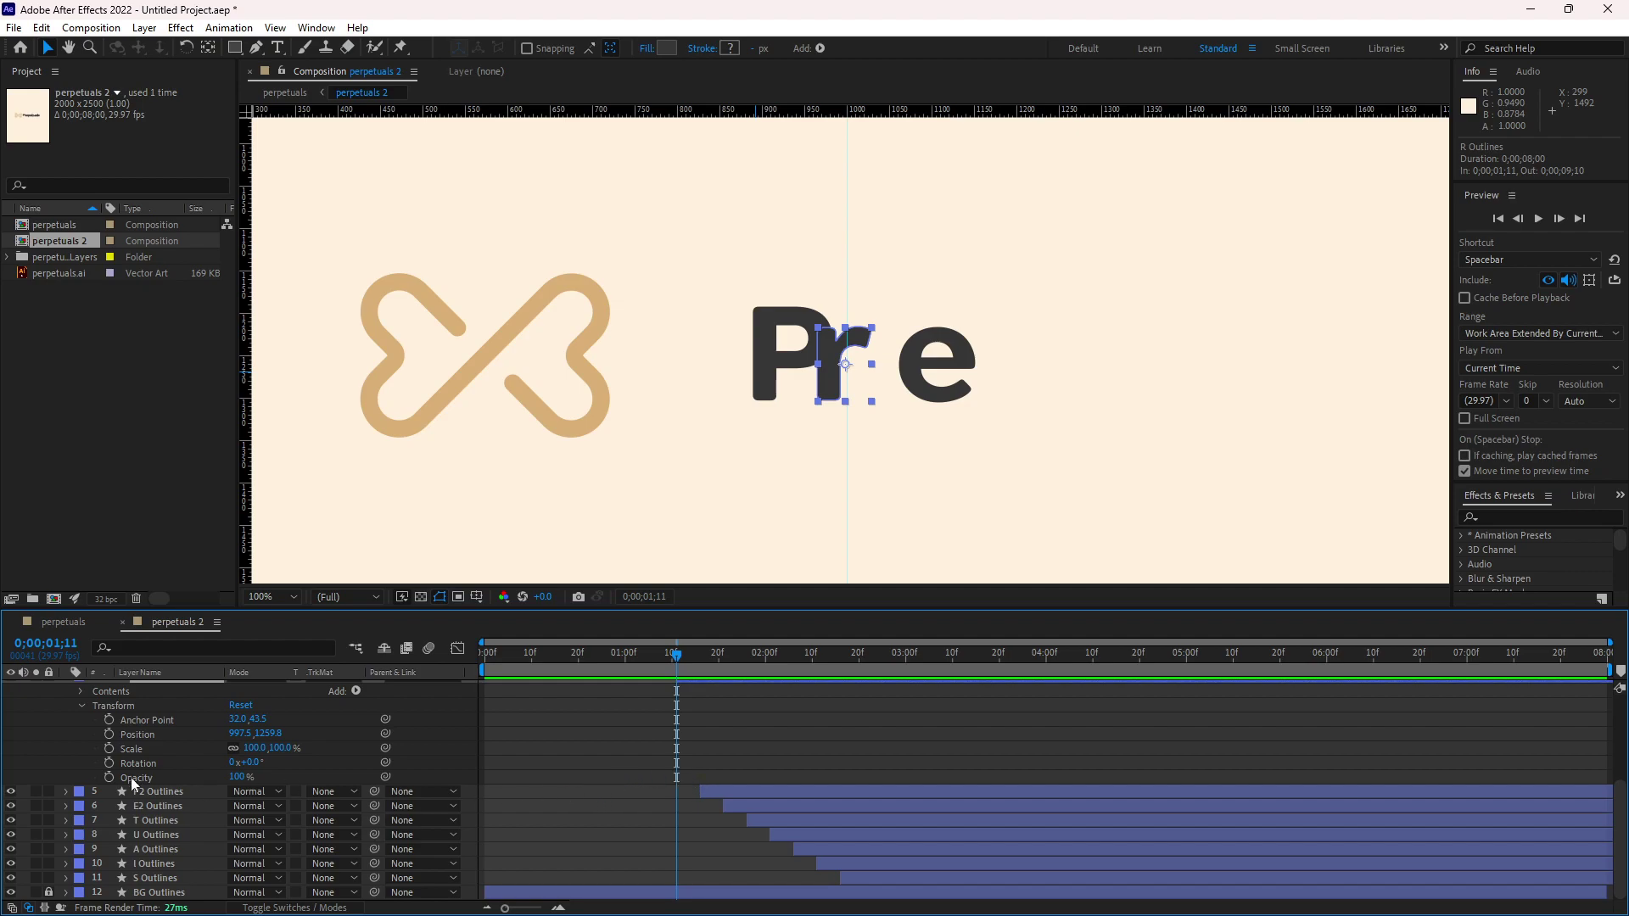
{"action": "left_click", "coordinate": [107, 733]}
{"action": "left_click", "coordinate": [109, 748]}
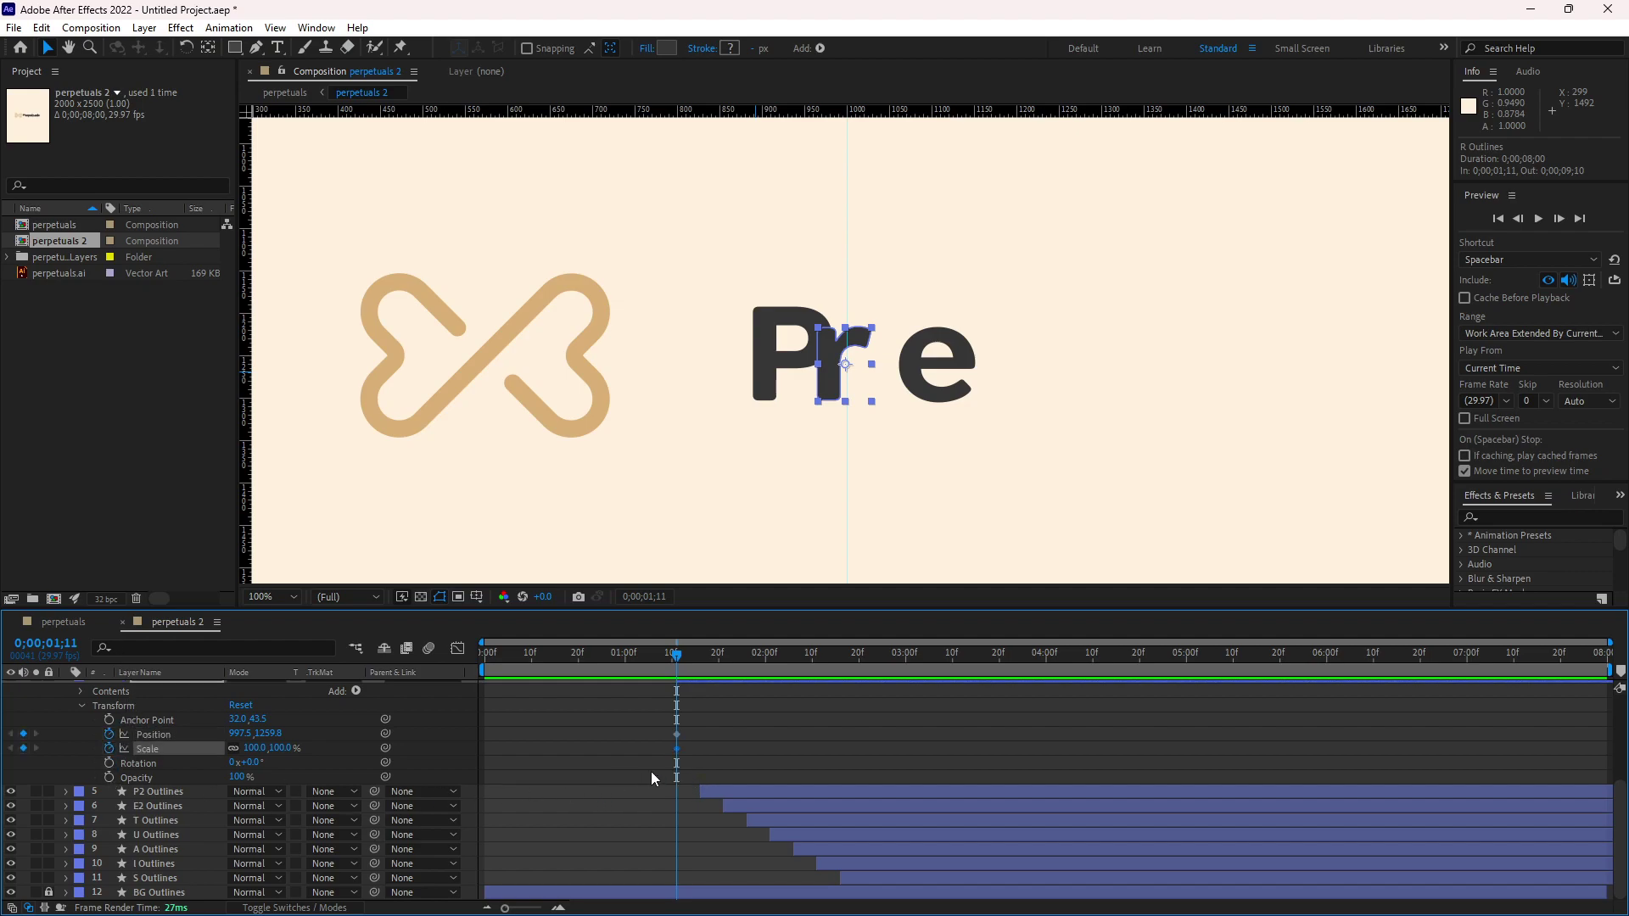
Step: Copy the R layer's Position keyframe to 0;00;02;01 as its final resting position
{"action": "left_click", "coordinate": [678, 735]}
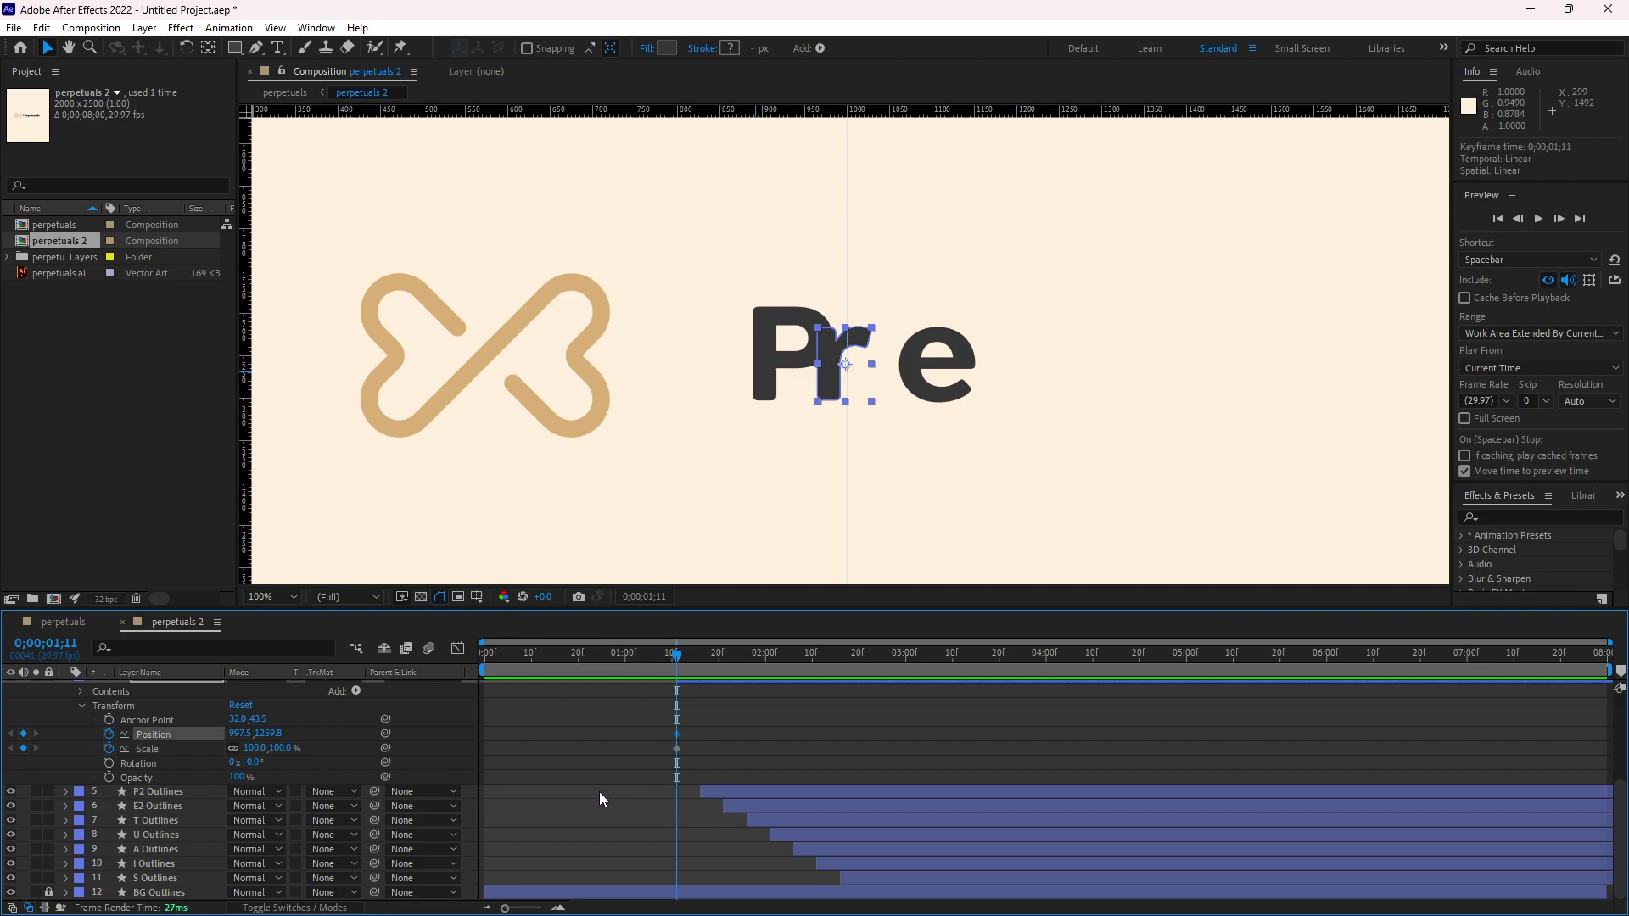
{"action": "key", "text": "ctrl+c"}
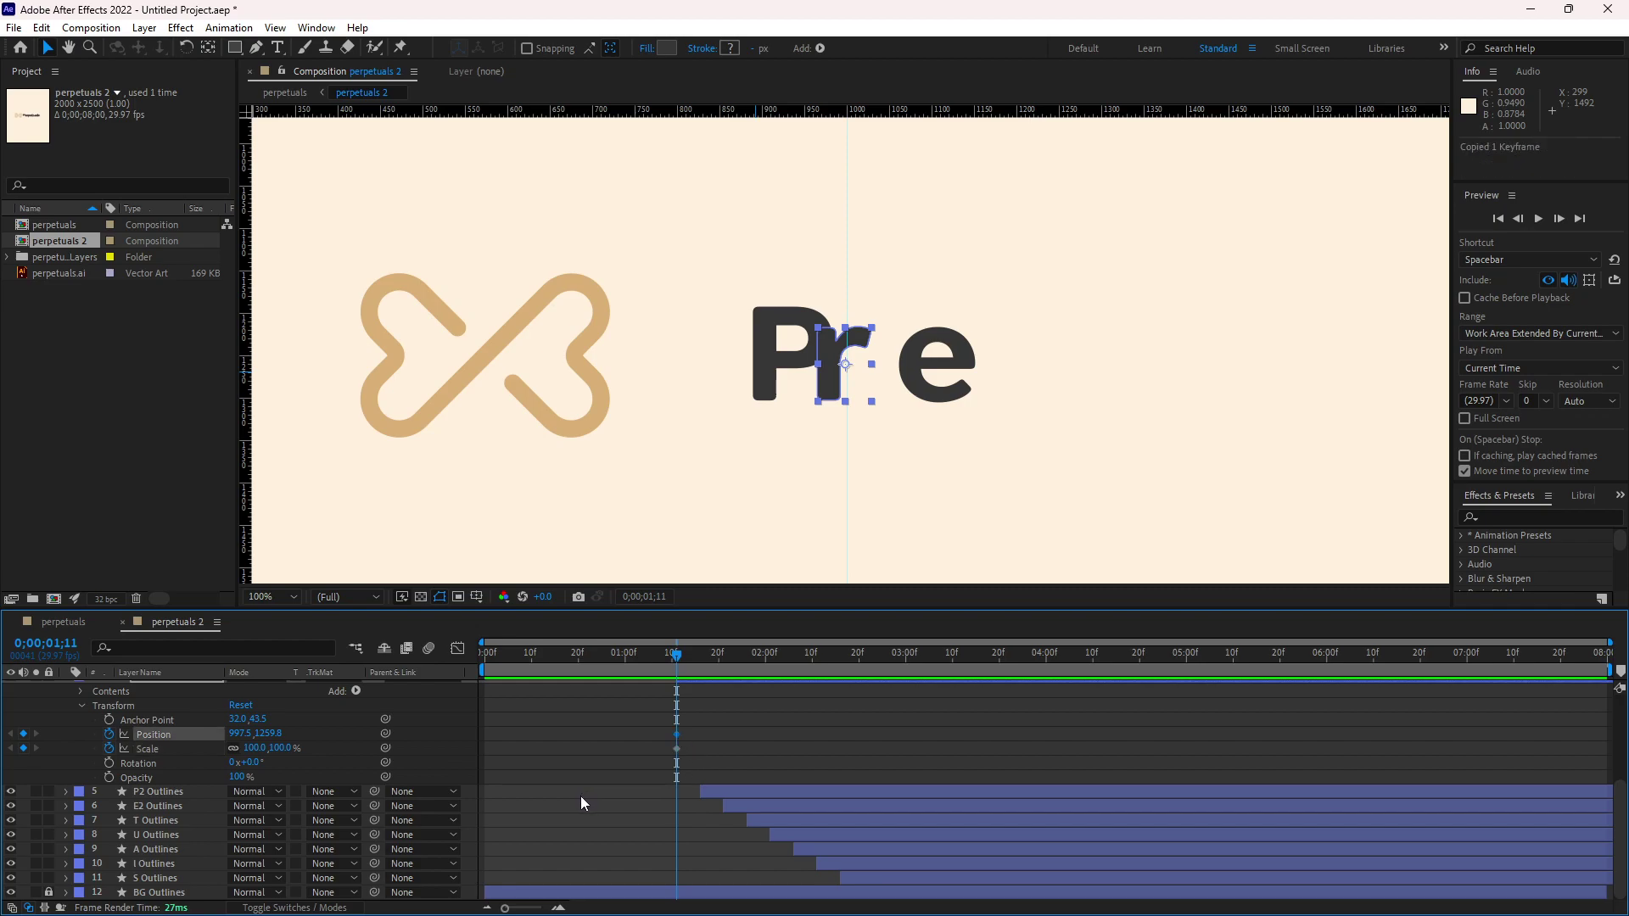
{"action": "key", "text": "space"}
{"action": "key", "text": "ctrl+v"}
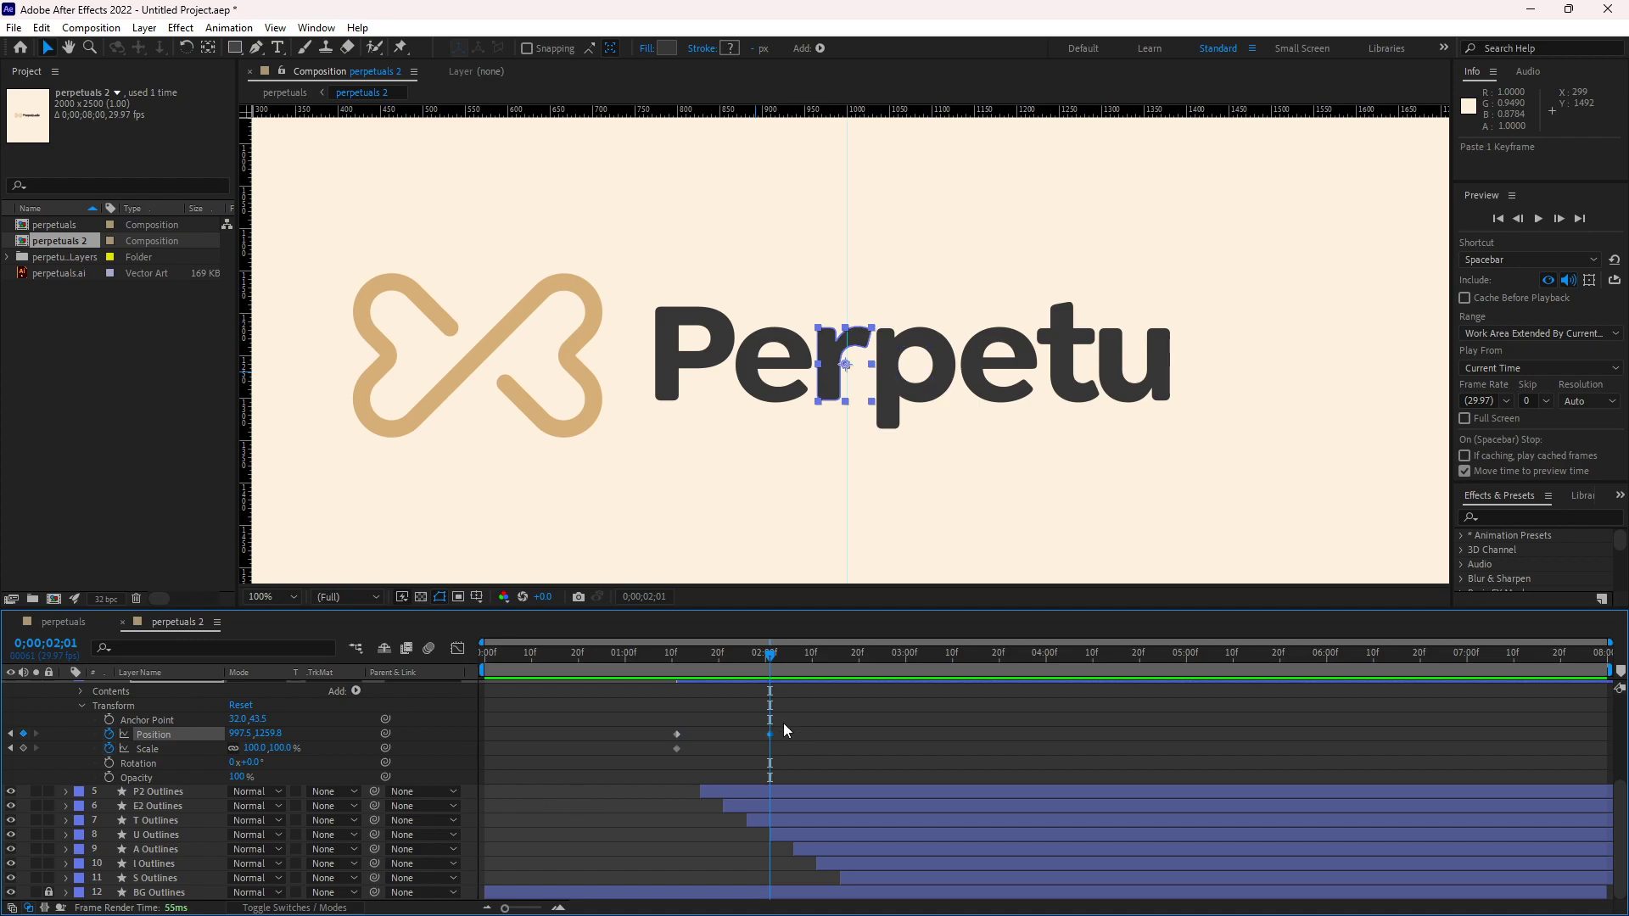
{"action": "mouse_move", "coordinate": [773, 664]}
{"action": "left_mouse_down"}
{"action": "mouse_move", "coordinate": [683, 658]}
{"action": "mouse_move", "coordinate": [772, 660]}
{"action": "left_mouse_up"}
Step: Shift the R's 100% Scale keyframe five frames later and set its Scale to 0% at 0;00;01;11
{"action": "scroll", "coordinate": [769, 769], "scroll_direction": "up", "scroll_amount": 5}
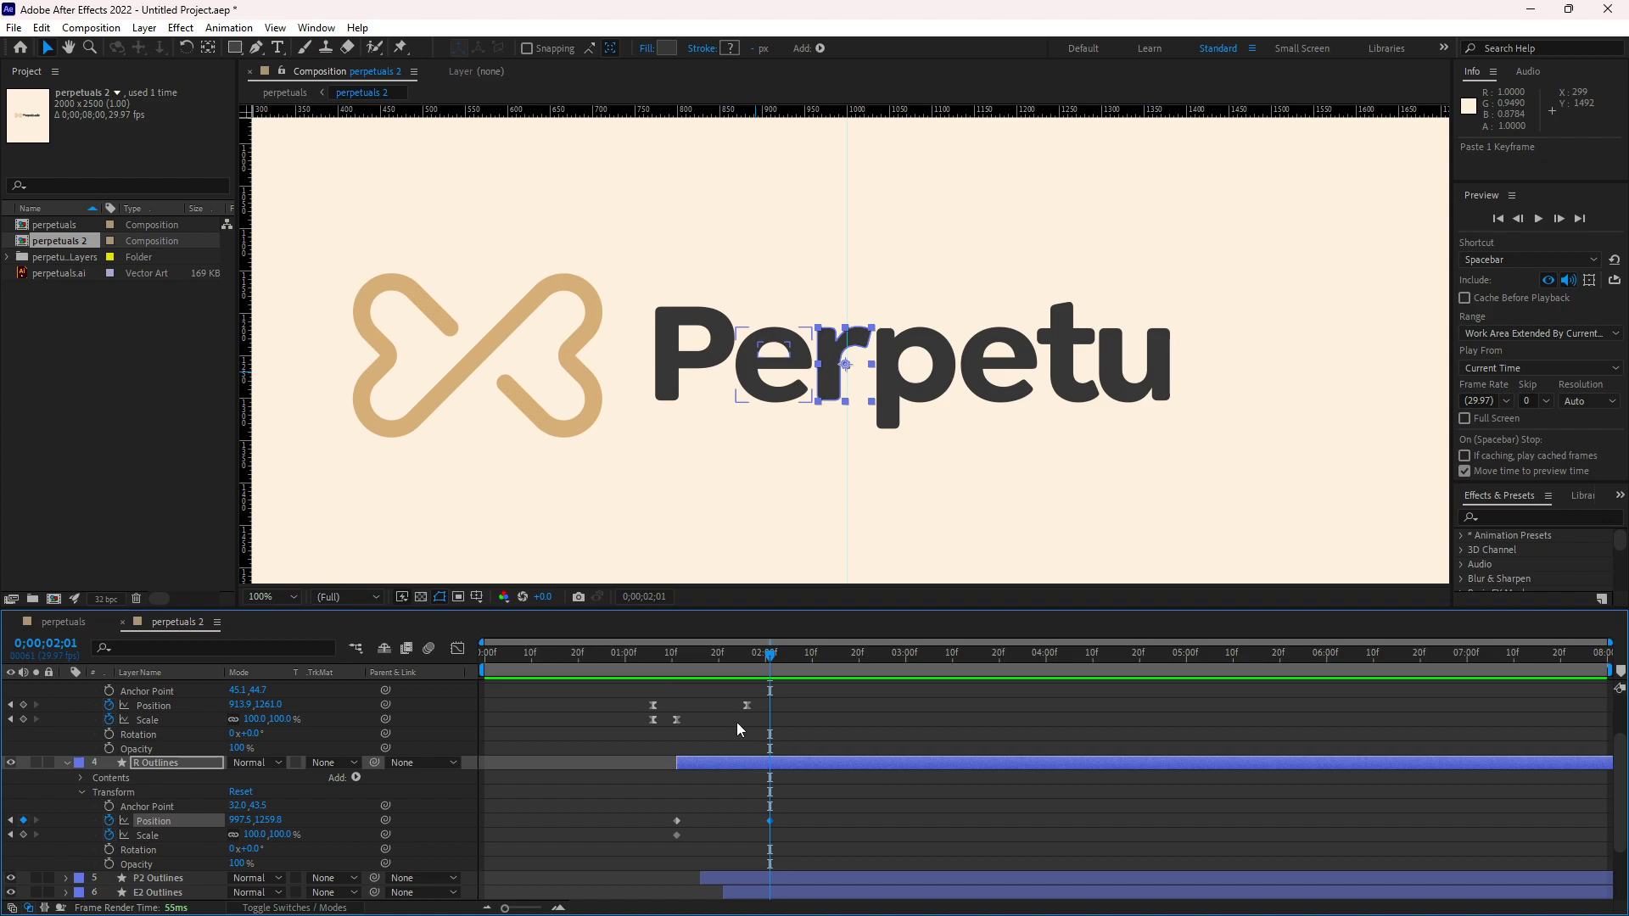
{"action": "left_click_drag", "start_coordinate": [767, 656], "coordinate": [670, 669]}
{"action": "left_click", "coordinate": [677, 835]}
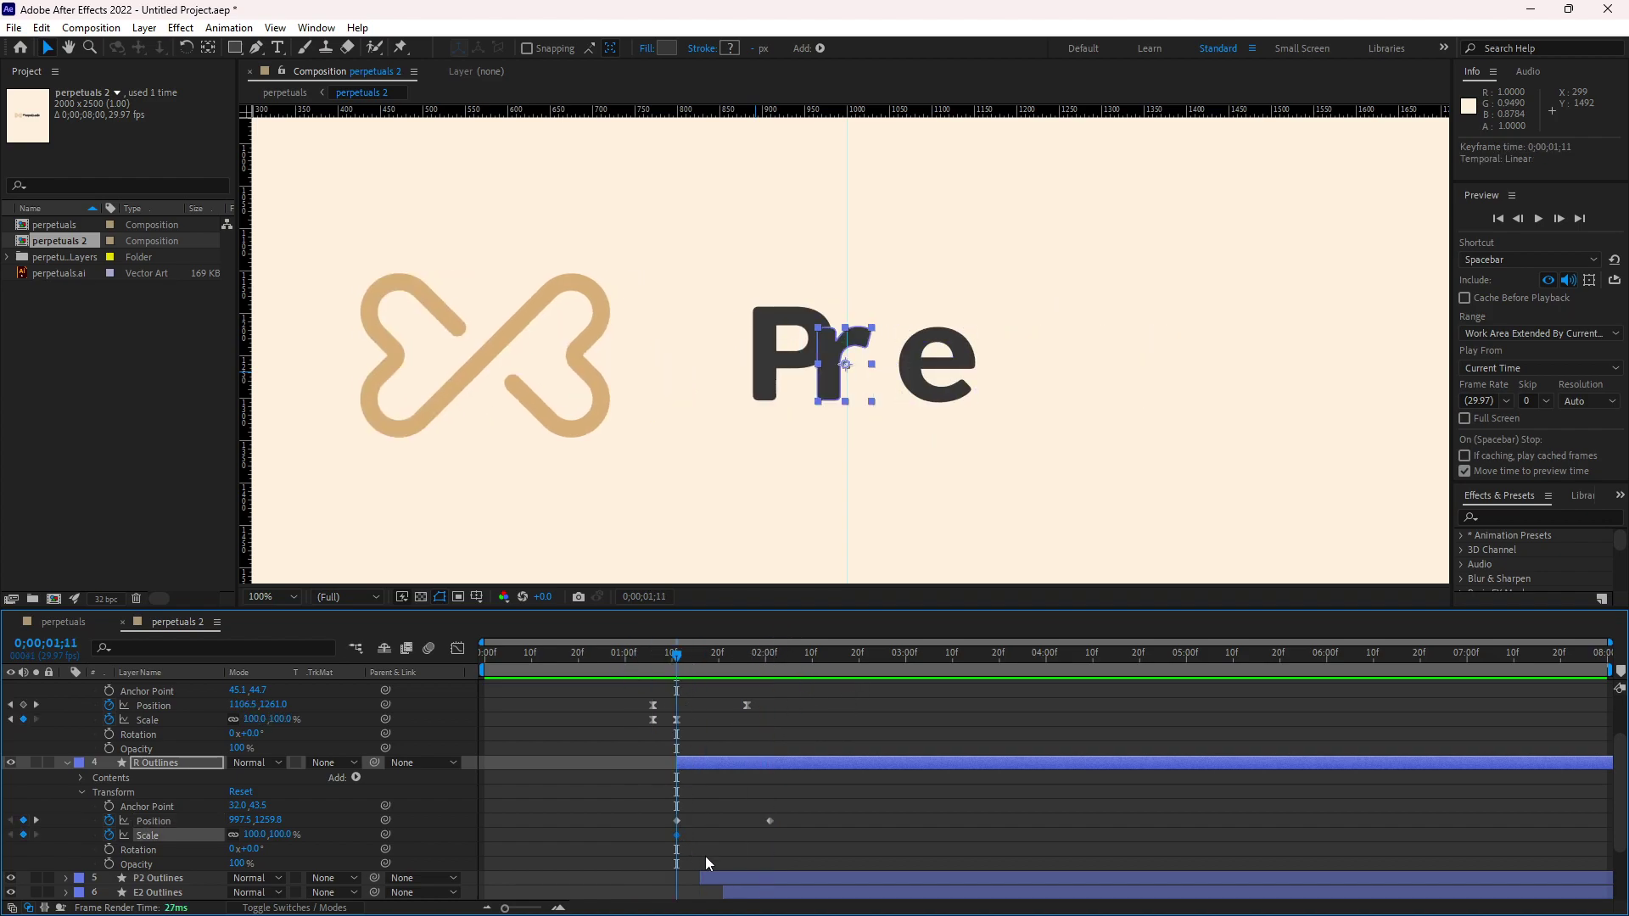
{"action": "key", "text": "alt+Right"}
{"action": "left_click", "coordinate": [255, 835]}
{"action": "type", "text": "0"}
{"action": "key", "text": "Return"}
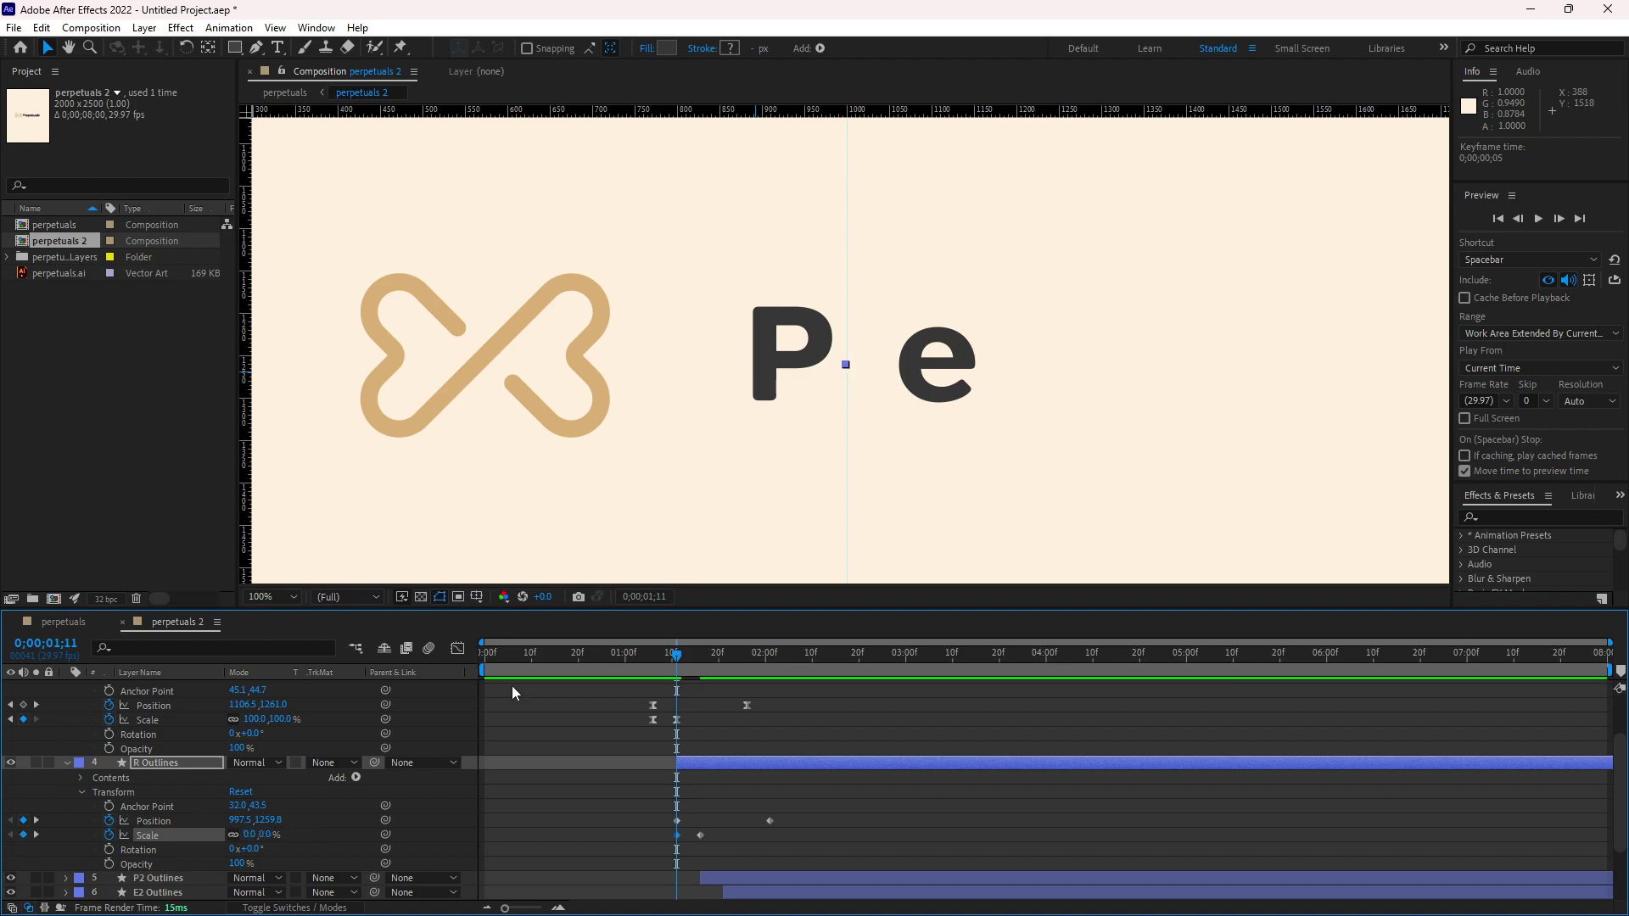
Step: Apply Easy Ease to all of the R layer's Position and Scale keyframes
{"action": "mouse_move", "coordinate": [679, 655]}
{"action": "left_mouse_down"}
{"action": "mouse_move", "coordinate": [703, 655]}
{"action": "mouse_move", "coordinate": [668, 655]}
{"action": "left_mouse_up"}
{"action": "key", "text": "space"}
{"action": "left_click_drag", "start_coordinate": [779, 802], "coordinate": [673, 842]}
{"action": "right_click", "coordinate": [674, 837]}
{"action": "mouse_move", "coordinate": [853, 825]}
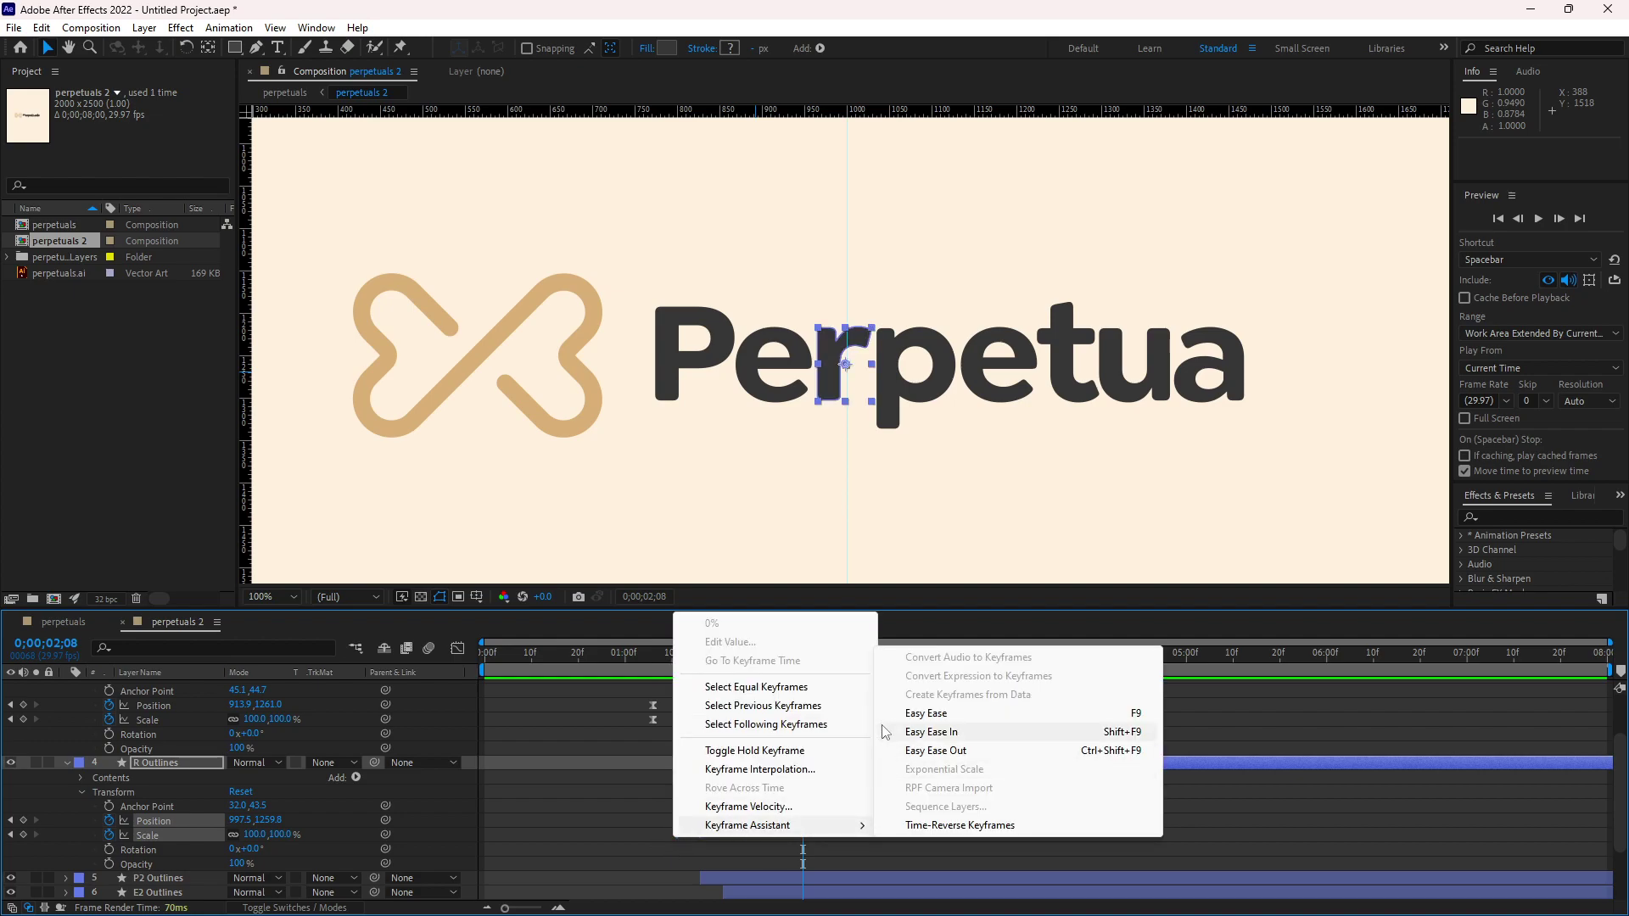
{"action": "left_click", "coordinate": [924, 731]}
{"action": "left_click", "coordinate": [457, 648]}
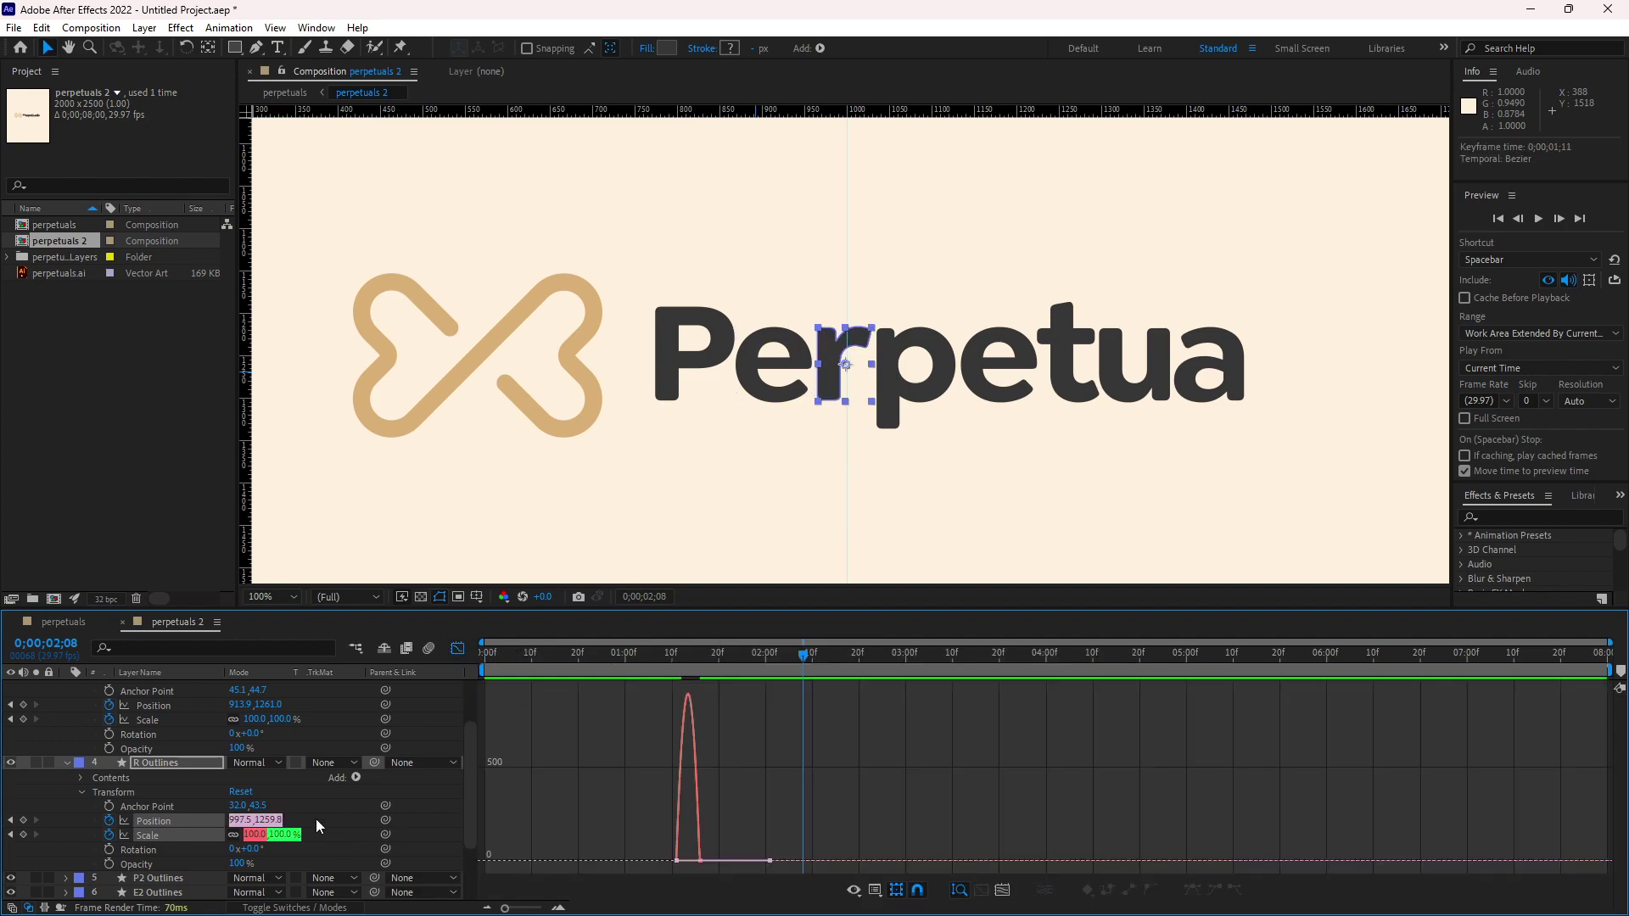
{"action": "left_click", "coordinate": [215, 818]}
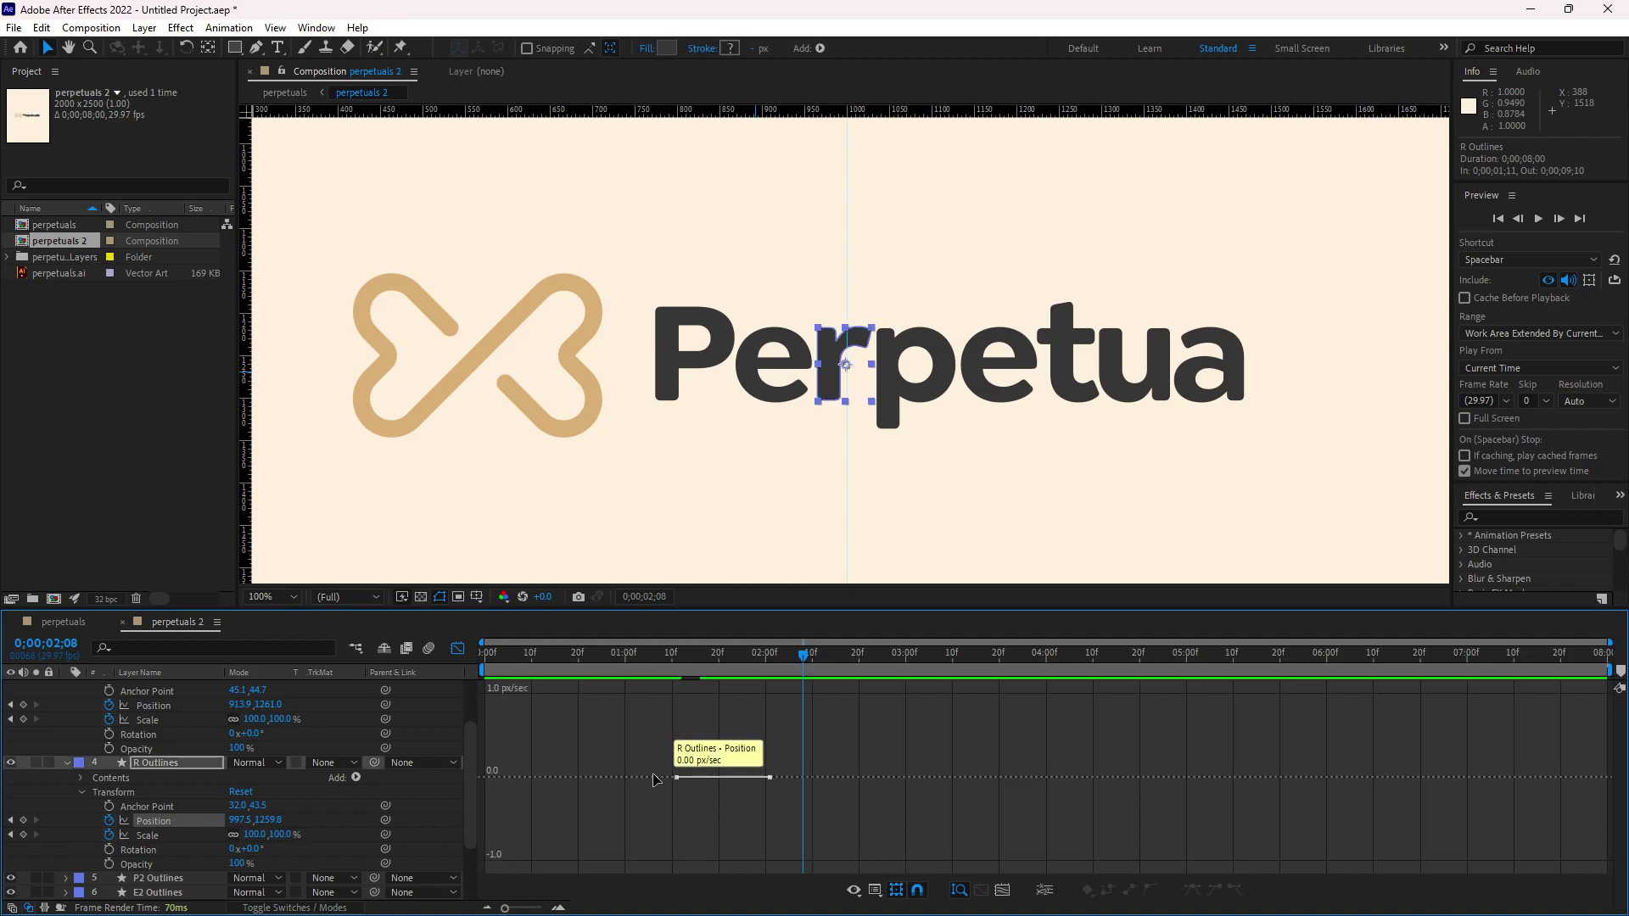
{"action": "left_click", "coordinate": [452, 649]}
Step: Offset the R's starting X Position by +200 at 0;00;01;11 and preview the movement
{"action": "mouse_move", "coordinate": [673, 659]}
{"action": "left_mouse_down"}
{"action": "mouse_move", "coordinate": [721, 669]}
{"action": "mouse_move", "coordinate": [676, 660]}
{"action": "left_mouse_up"}
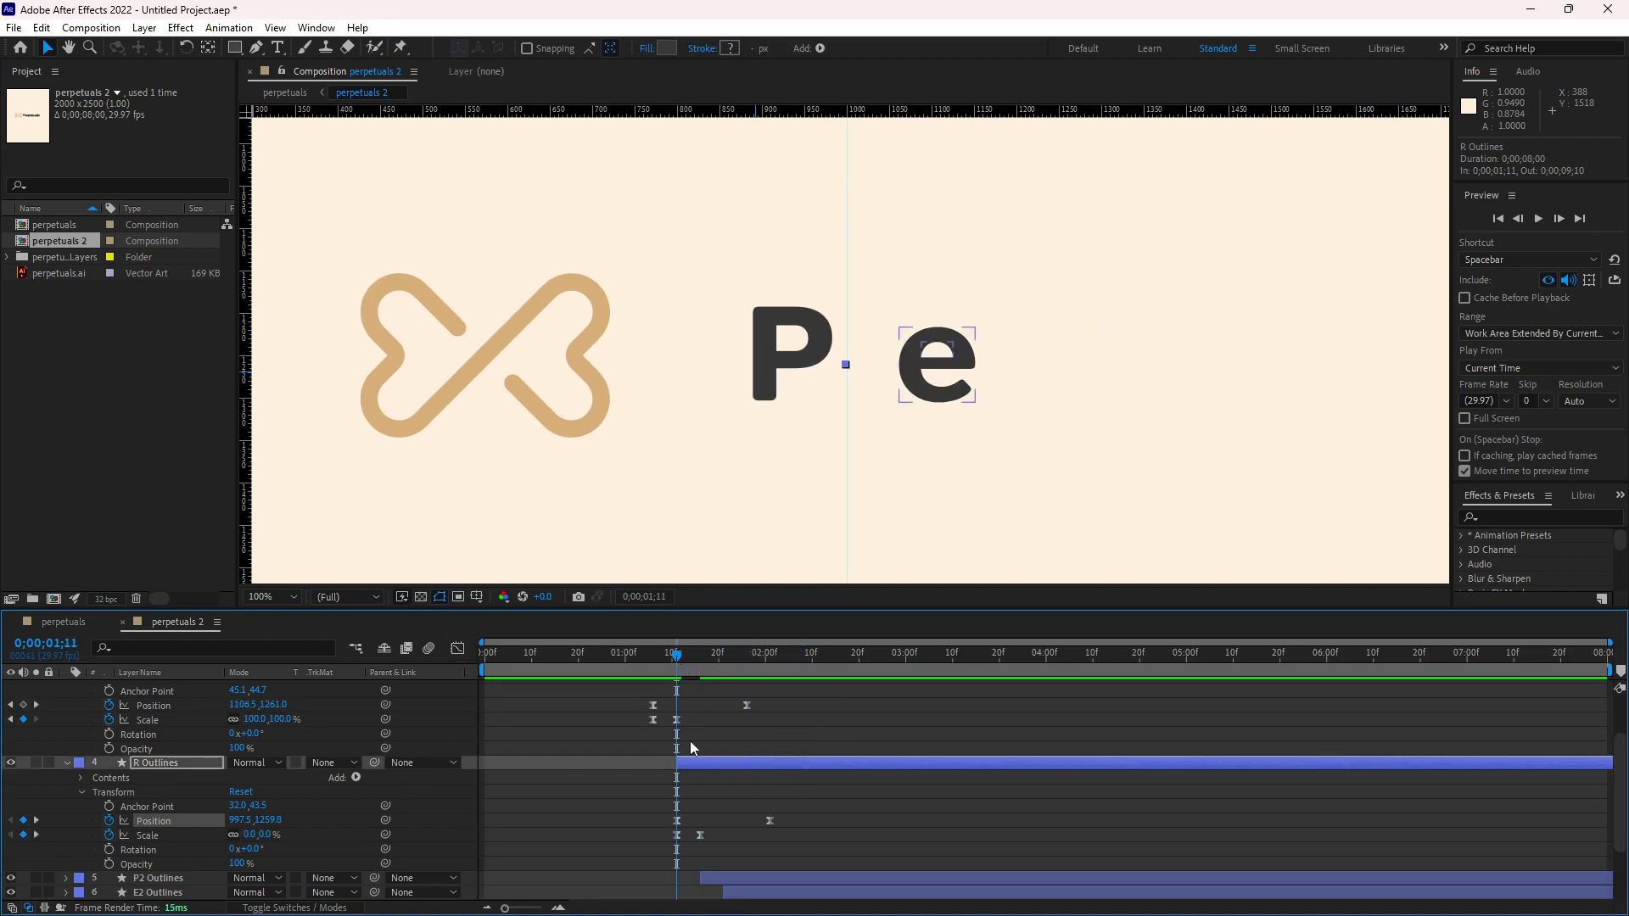
{"action": "left_click", "coordinate": [676, 821]}
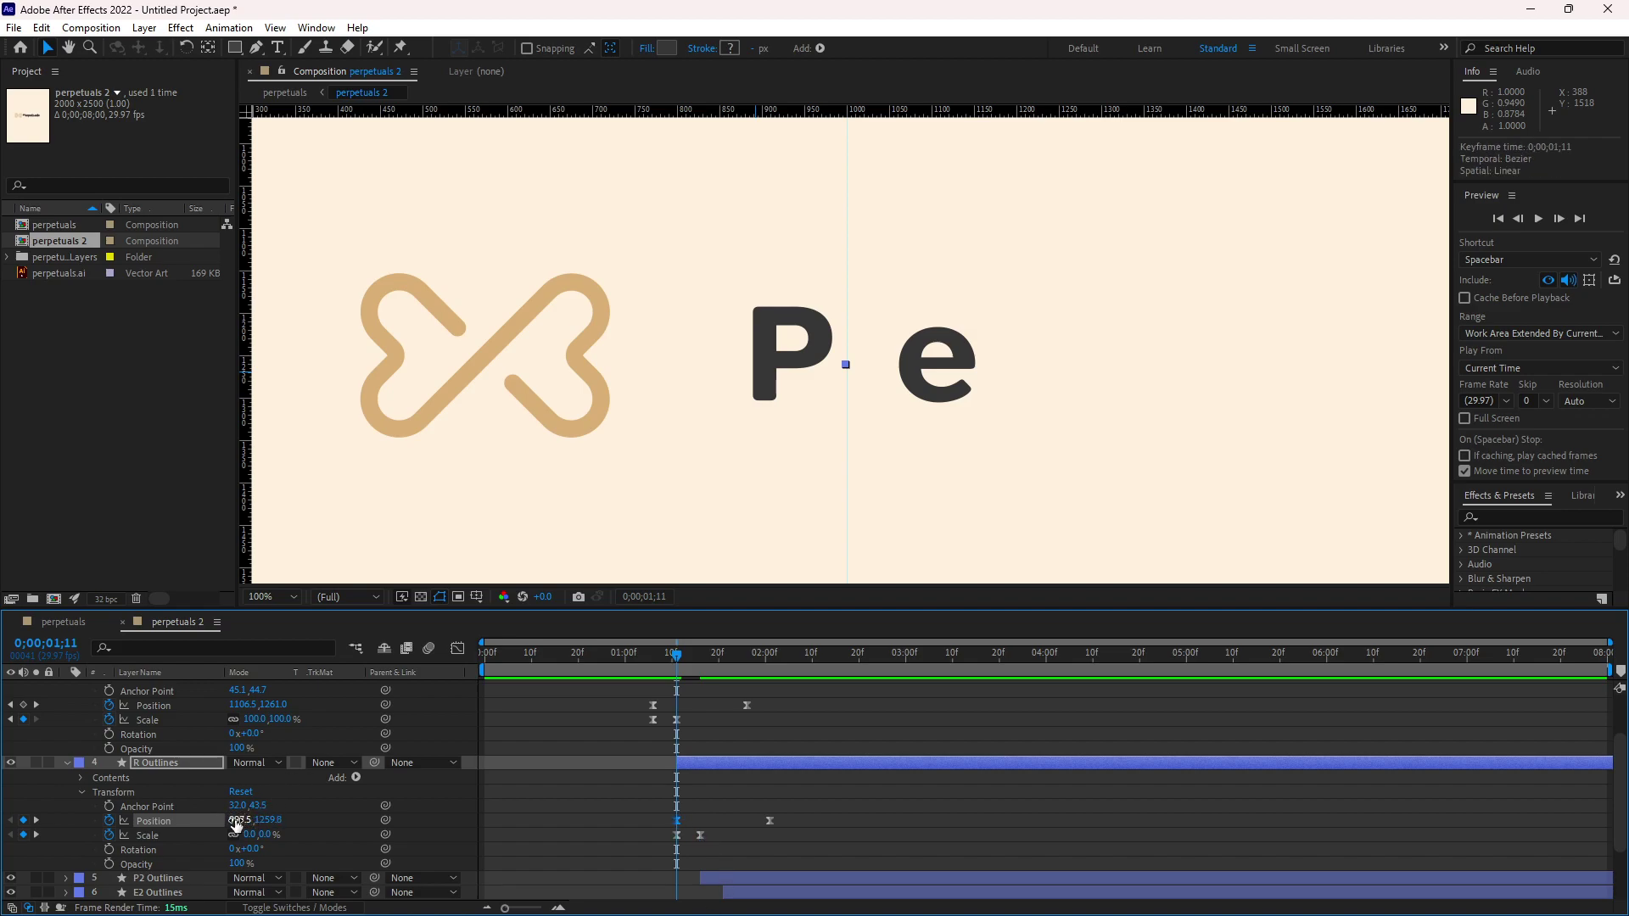
{"action": "left_click", "coordinate": [242, 821]}
{"action": "key", "text": "End"}
{"action": "type", "text": "+200"}
{"action": "key", "text": "Return"}
{"action": "key", "text": "space"}
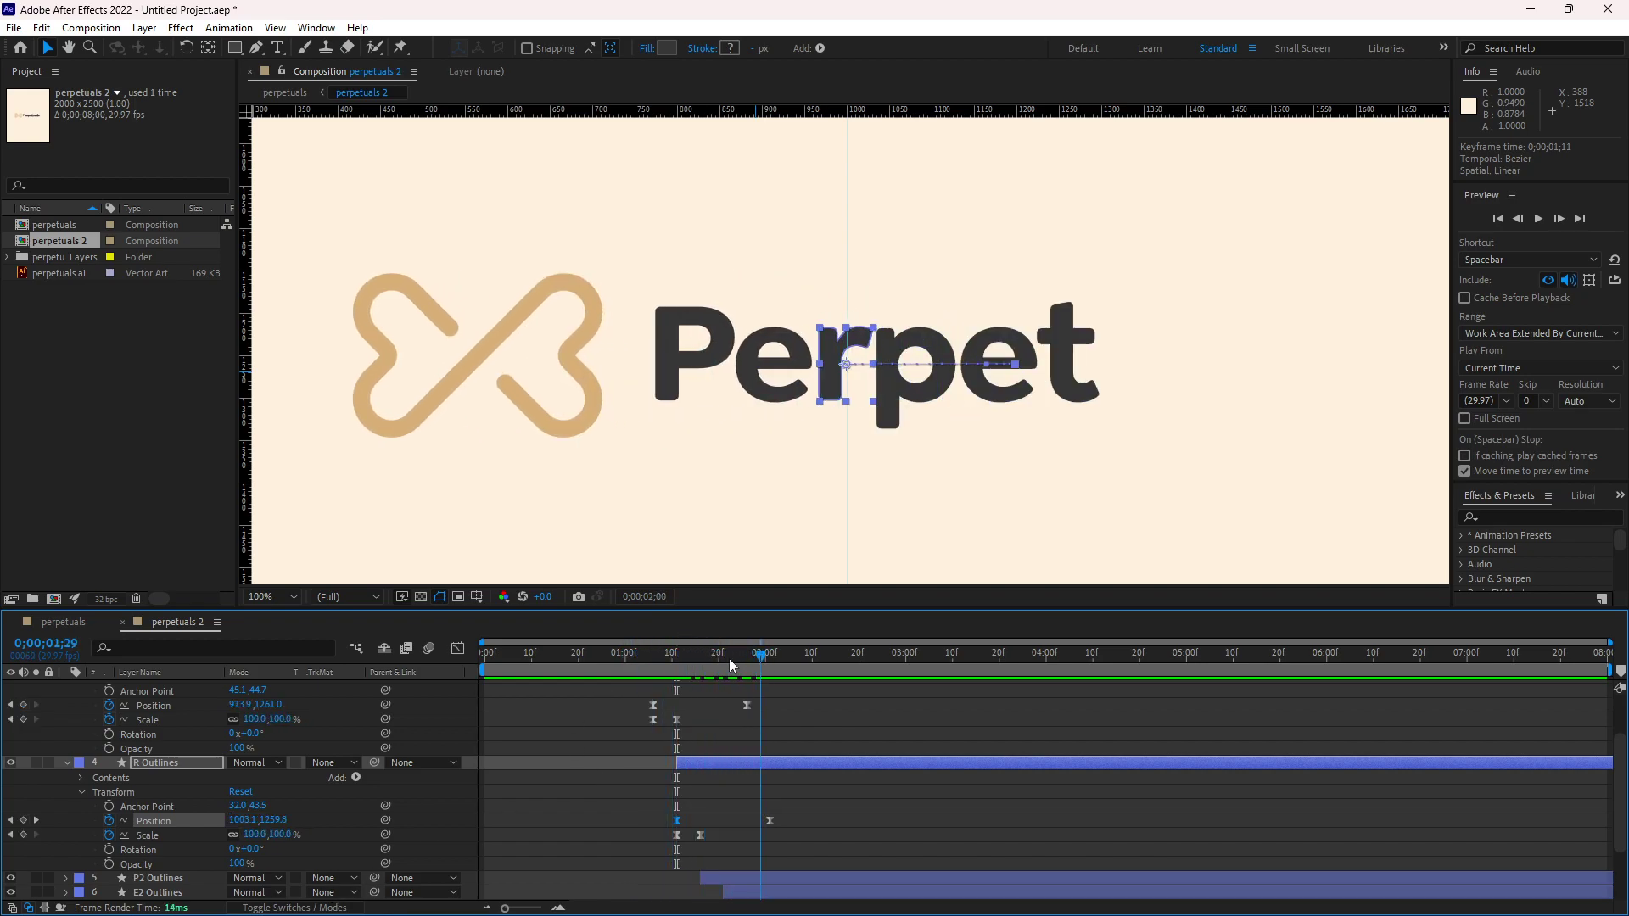
Step: Adjust the easing at the R's final Position keyframe in the Graph Editor, replay the animation, and collapse the R layer
{"action": "left_click_drag", "start_coordinate": [780, 803], "coordinate": [729, 860]}
{"action": "key", "text": "space"}
{"action": "key", "text": "space"}
{"action": "key", "text": "shift+F3"}
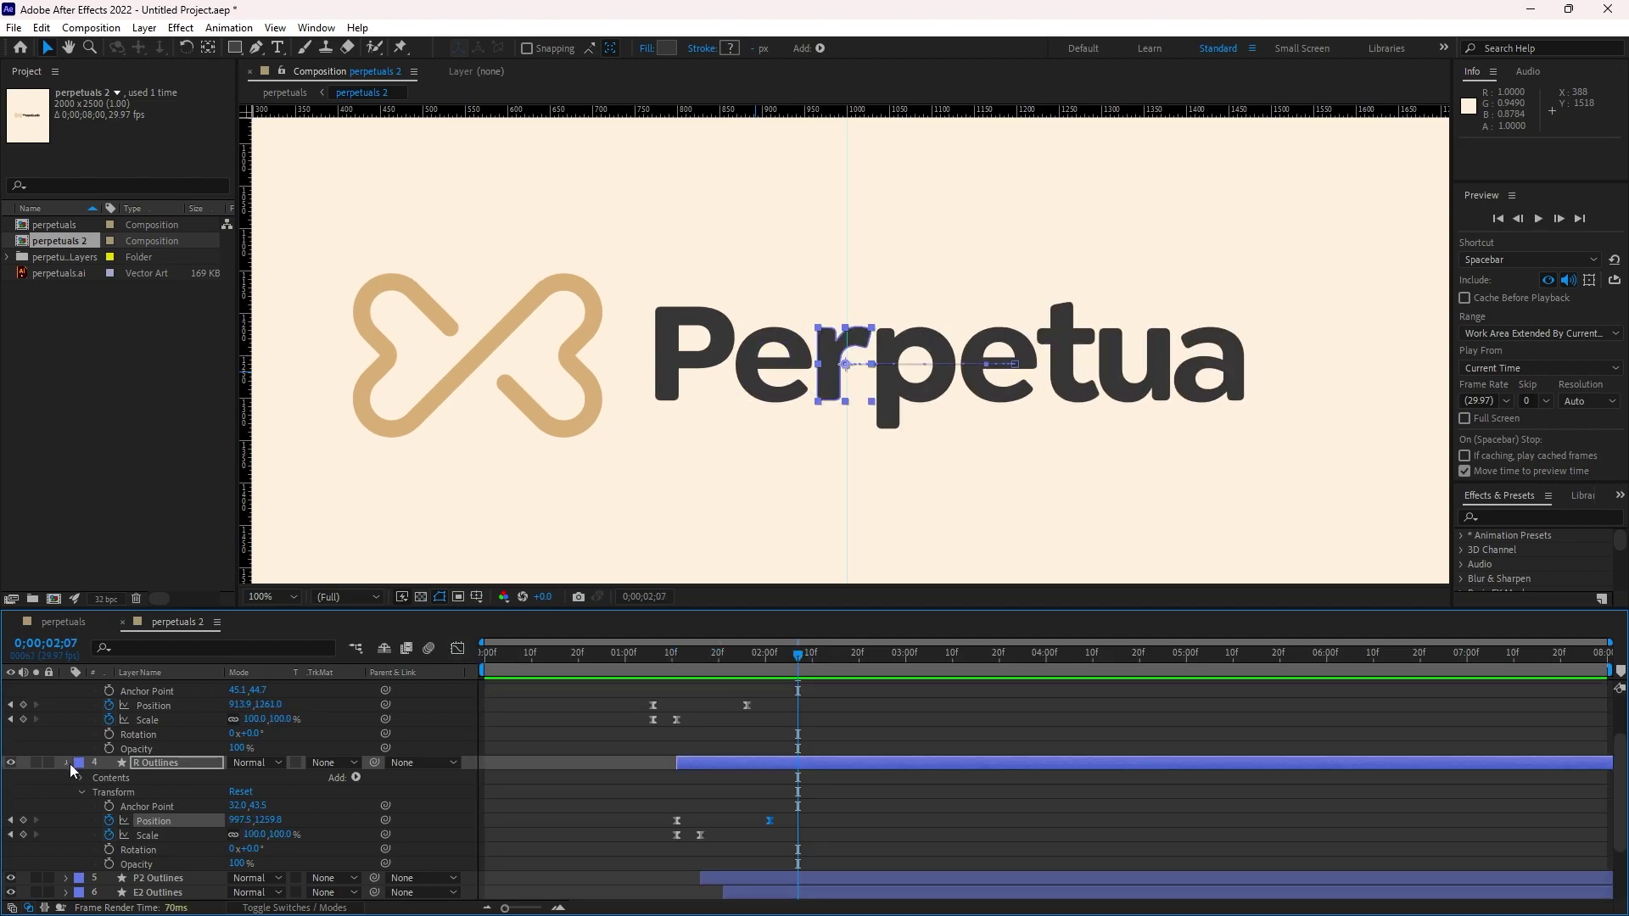
{"action": "left_click", "coordinate": [68, 762]}
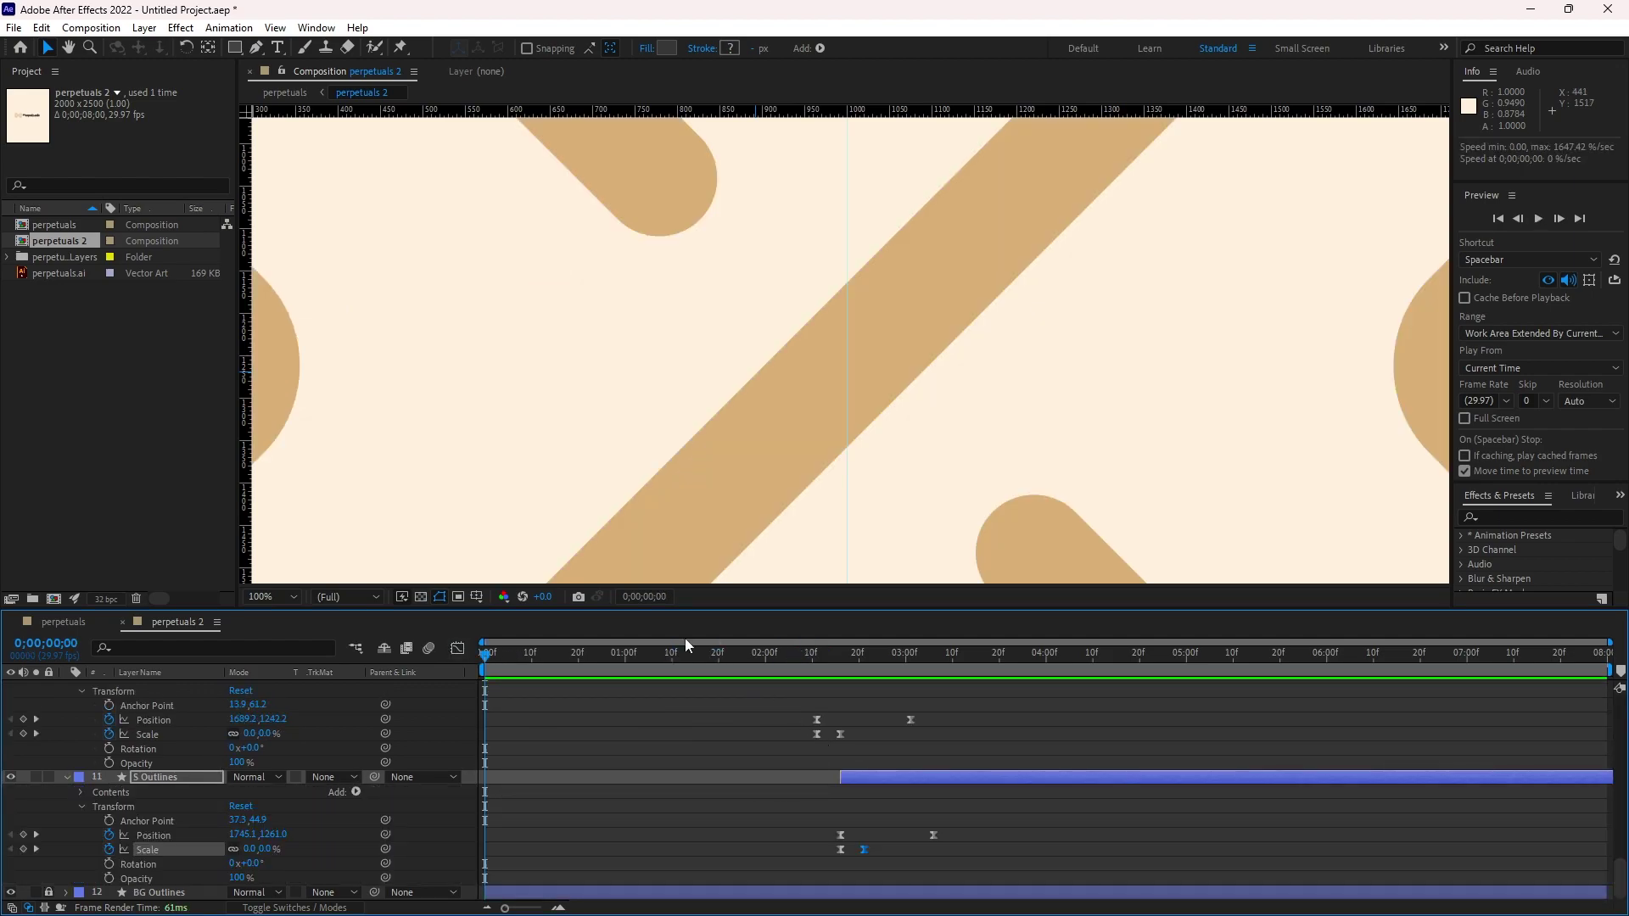
Step: Collapse all the expanded letter layers and preview the complete logo animation from the first frame
{"action": "scroll", "coordinate": [850, 366], "scroll_direction": "down", "scroll_amount": 2}
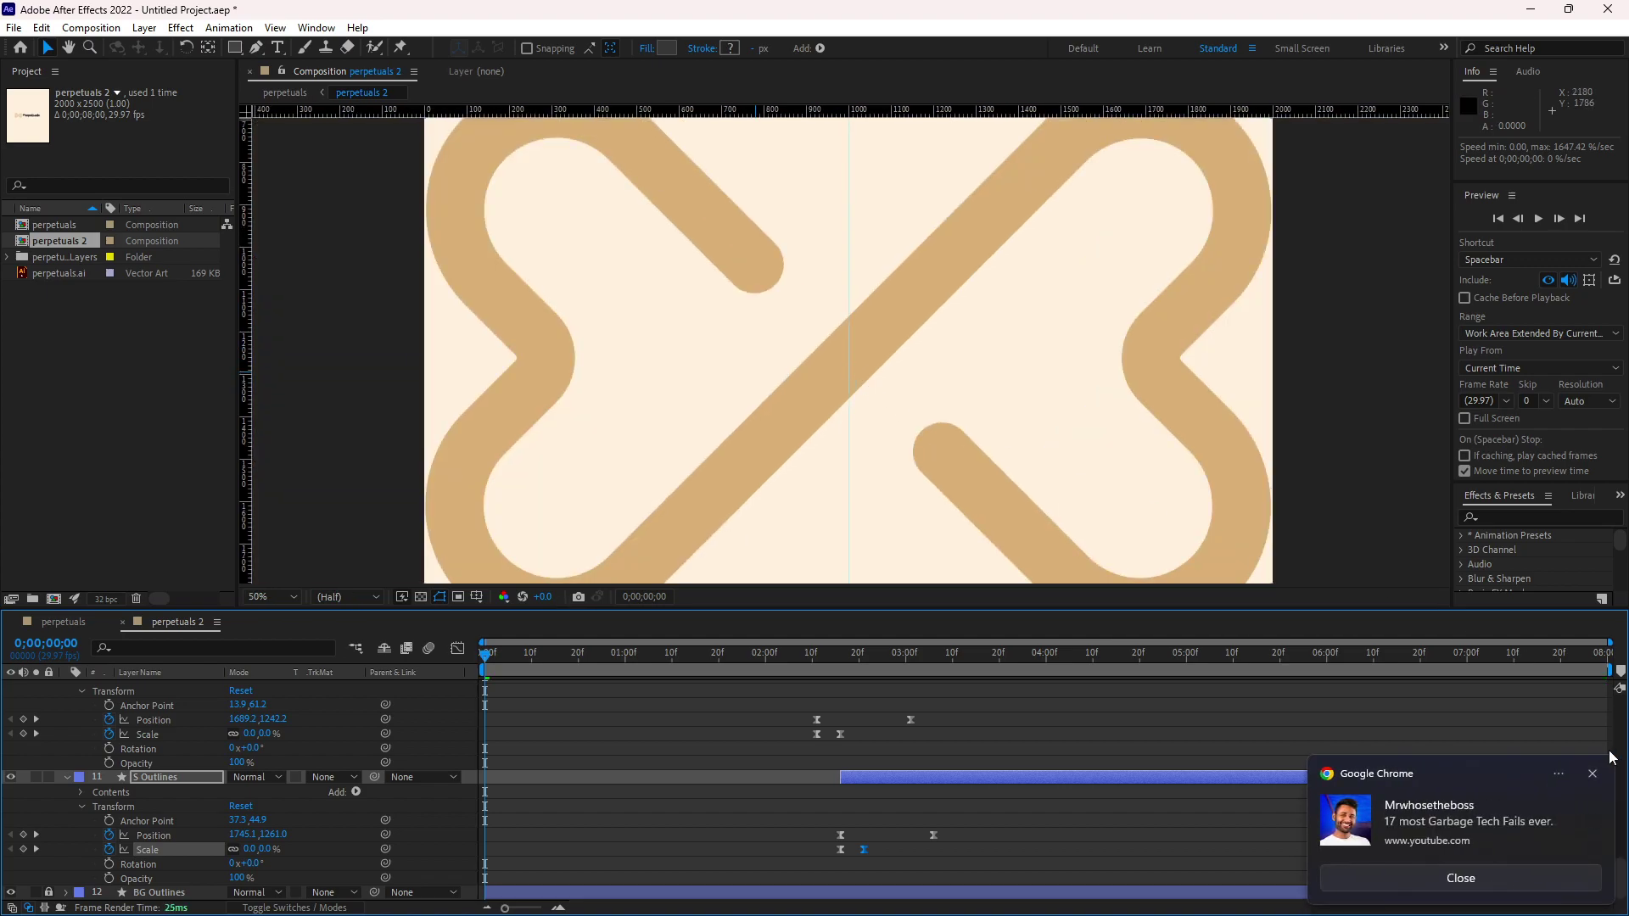
{"action": "left_click", "coordinate": [1593, 774]}
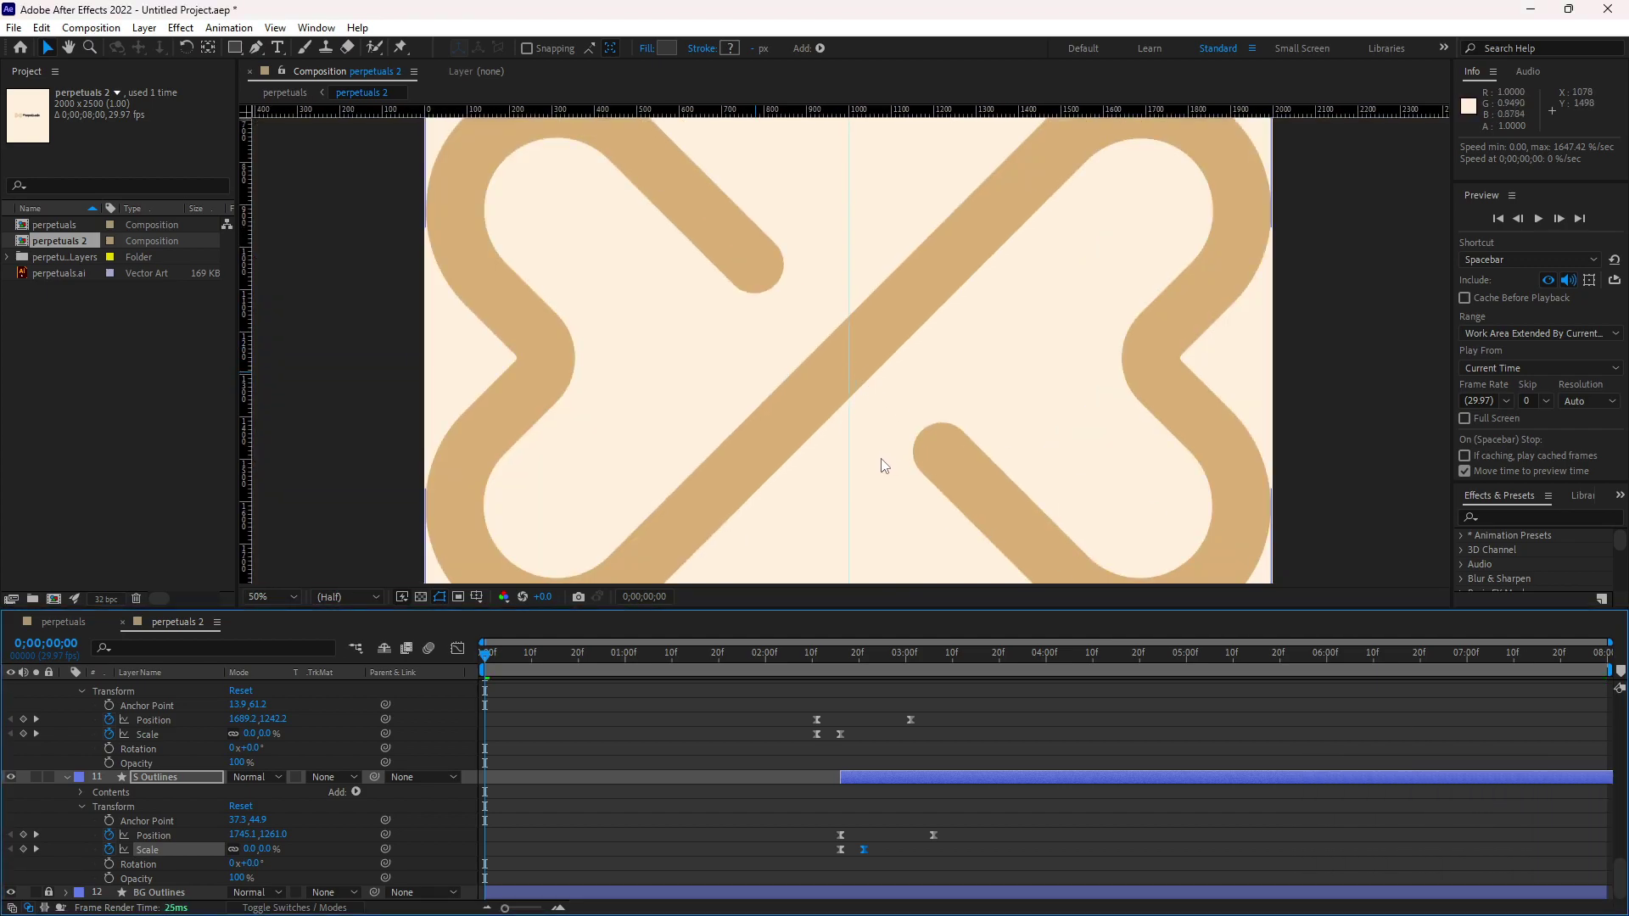
{"action": "scroll", "coordinate": [763, 772], "scroll_direction": "up", "scroll_amount": 5}
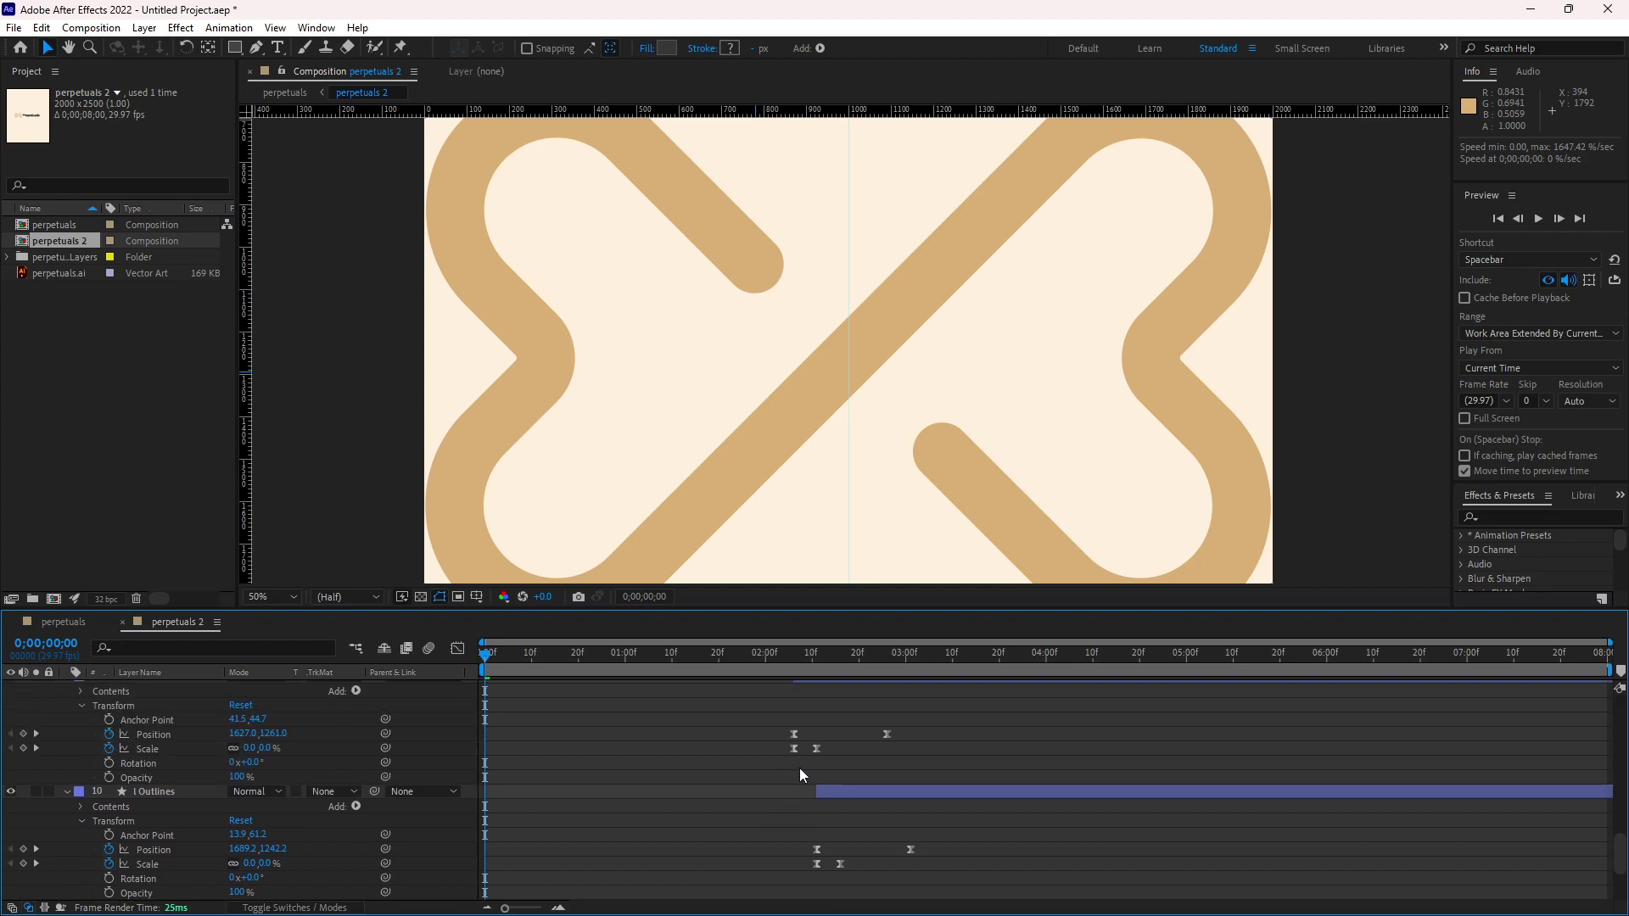
{"action": "scroll", "coordinate": [797, 781], "scroll_direction": "up", "scroll_amount": 8}
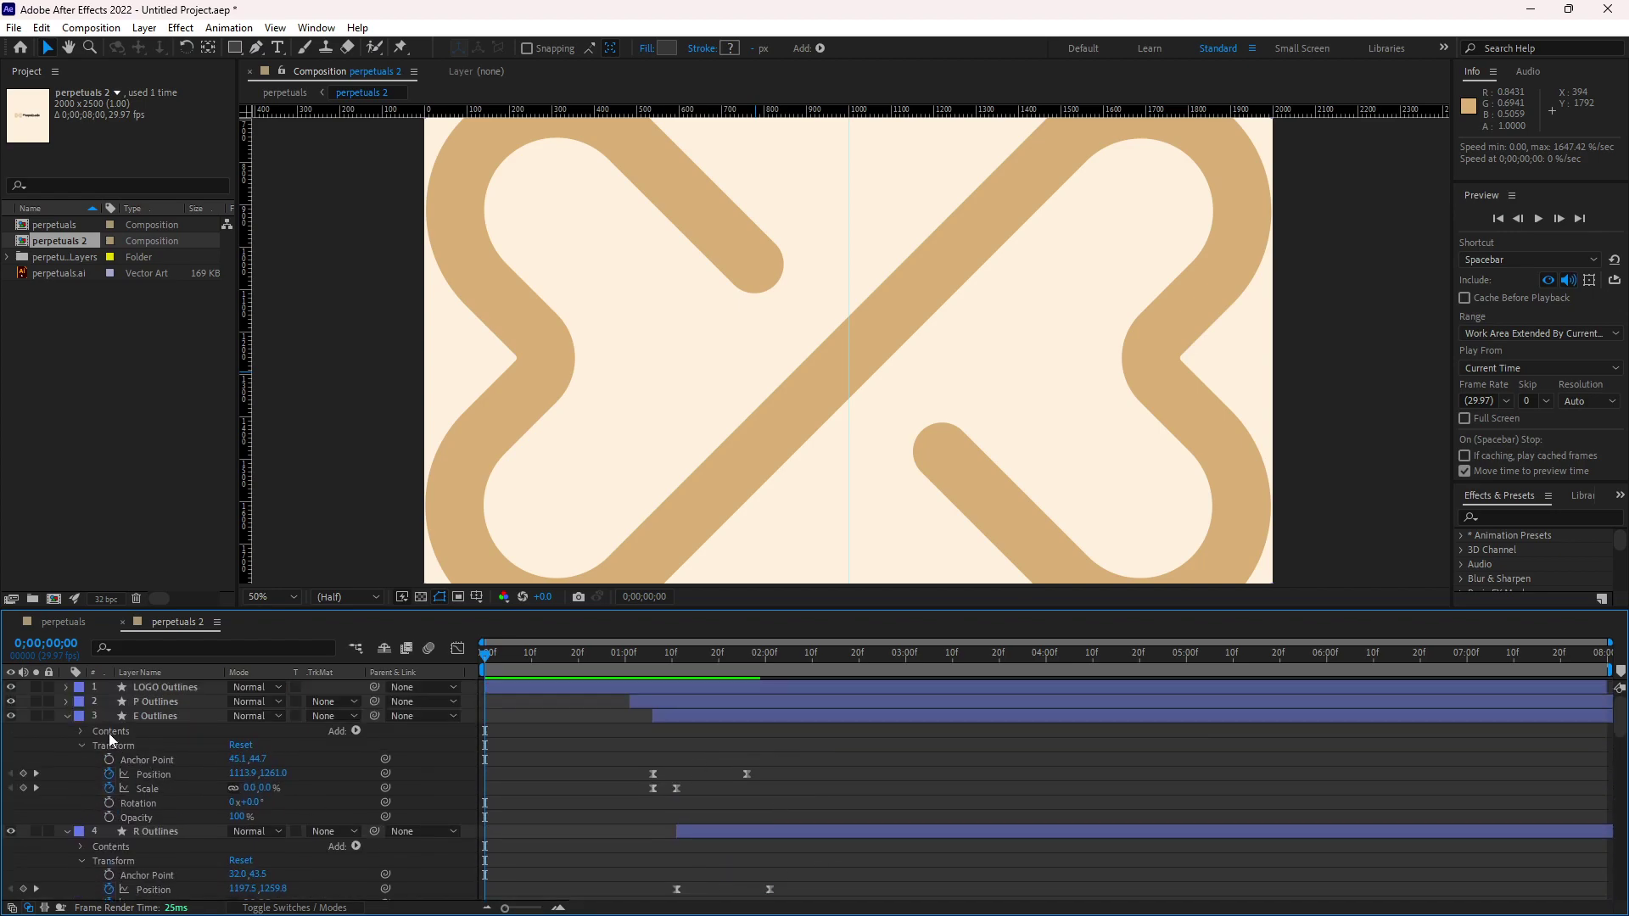
{"action": "left_click", "coordinate": [67, 718]}
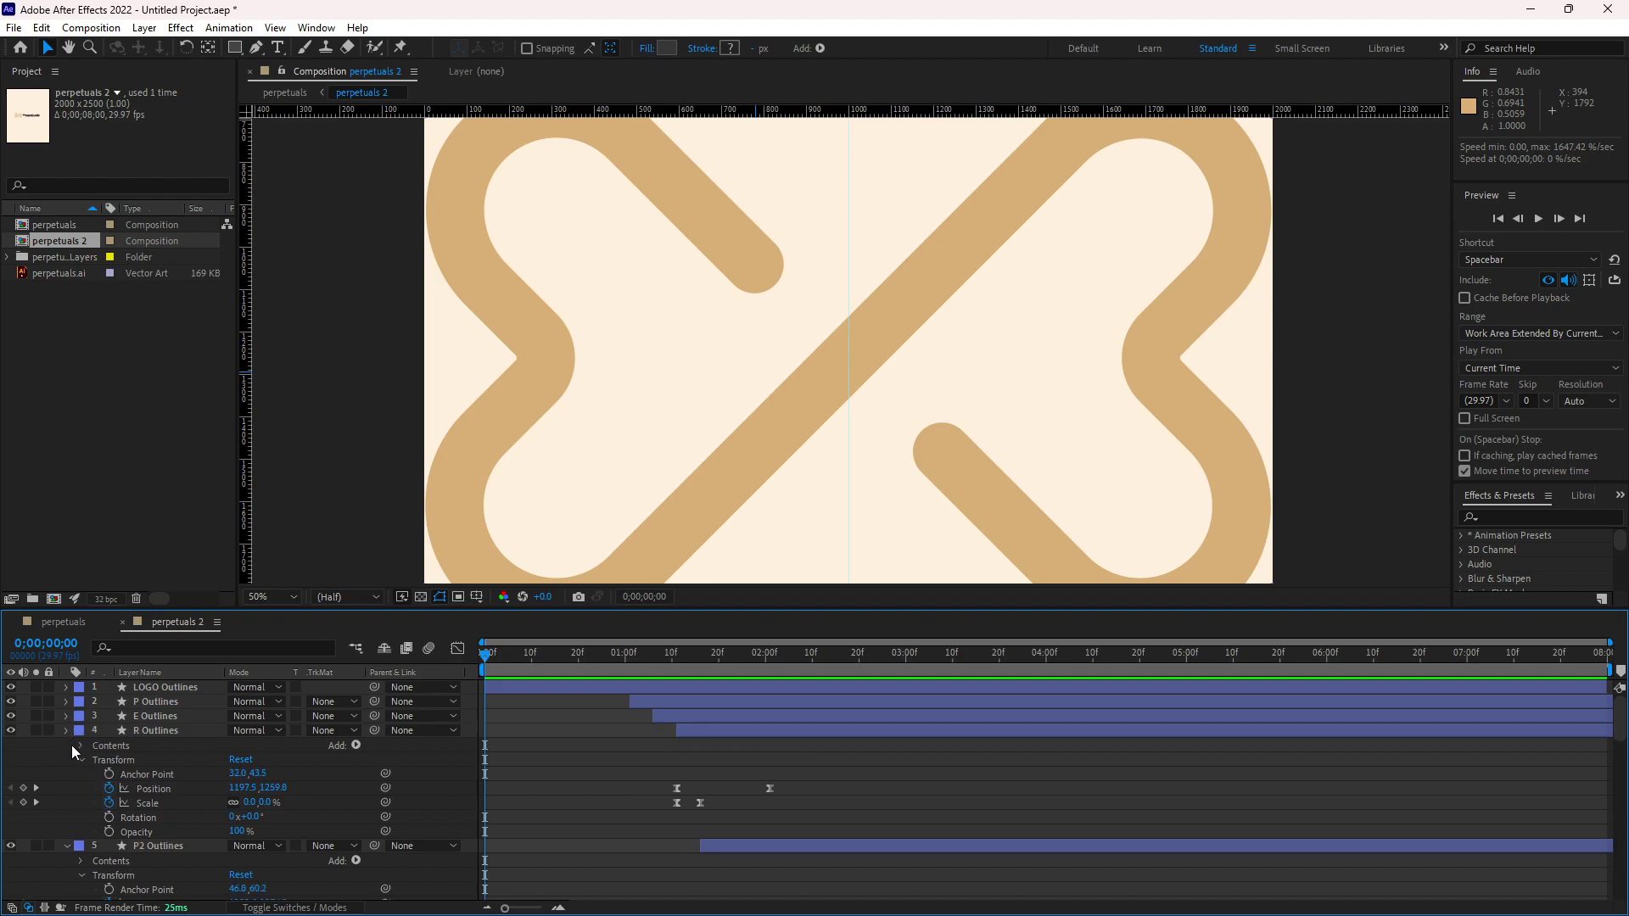
{"action": "left_click", "coordinate": [67, 732]}
{"action": "left_click", "coordinate": [67, 746]}
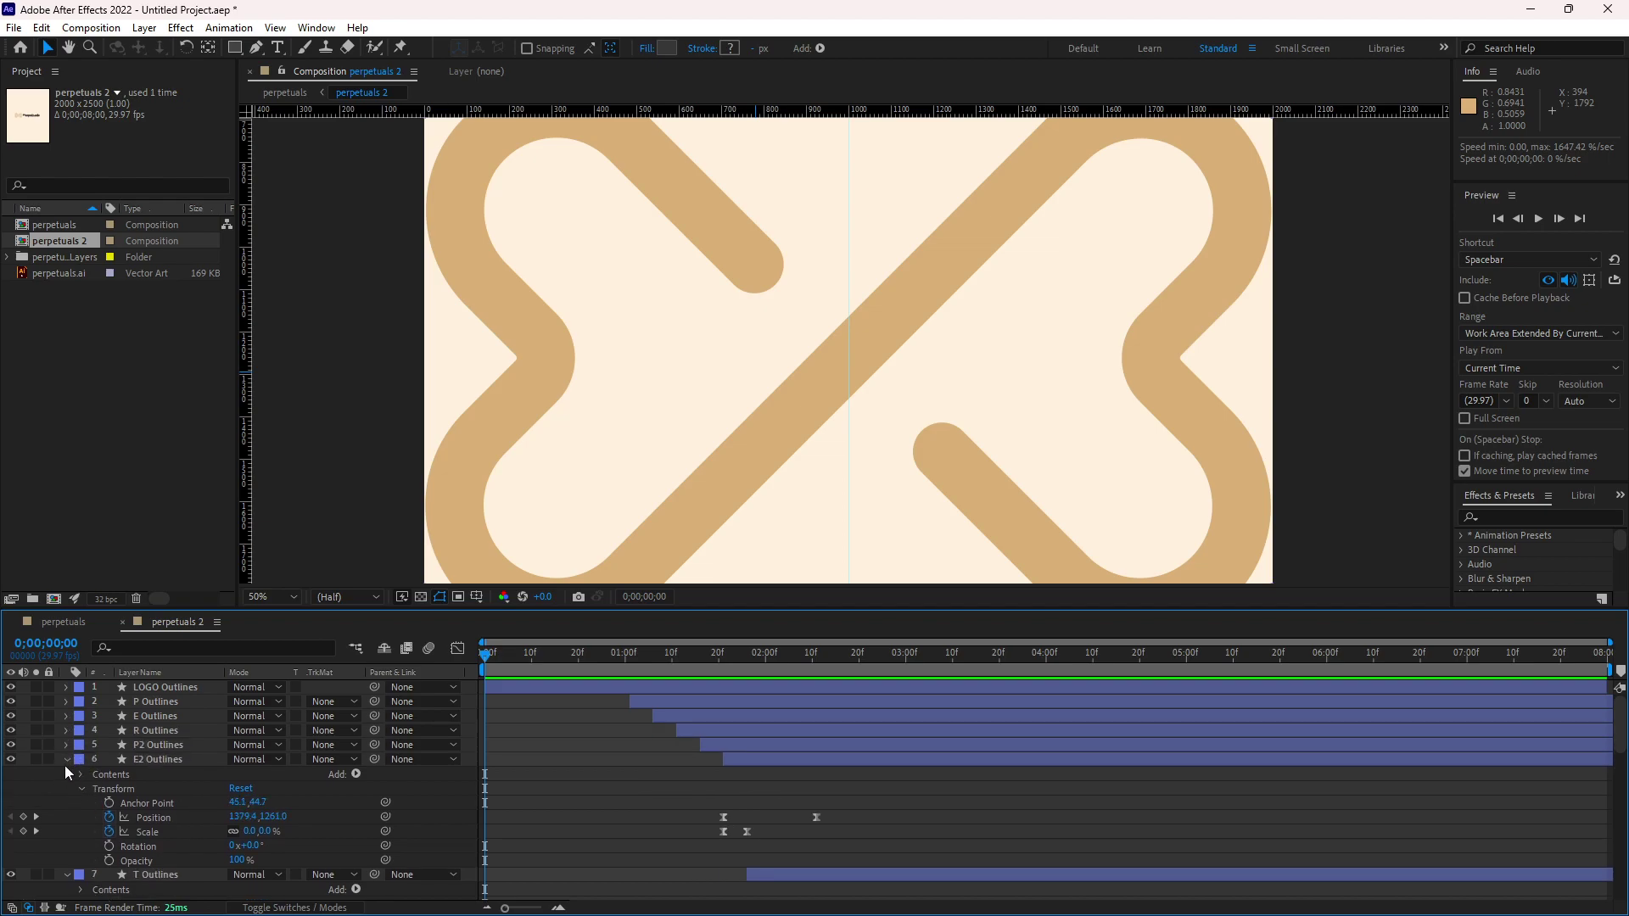
{"action": "left_click", "coordinate": [67, 760]}
{"action": "key", "text": "space"}
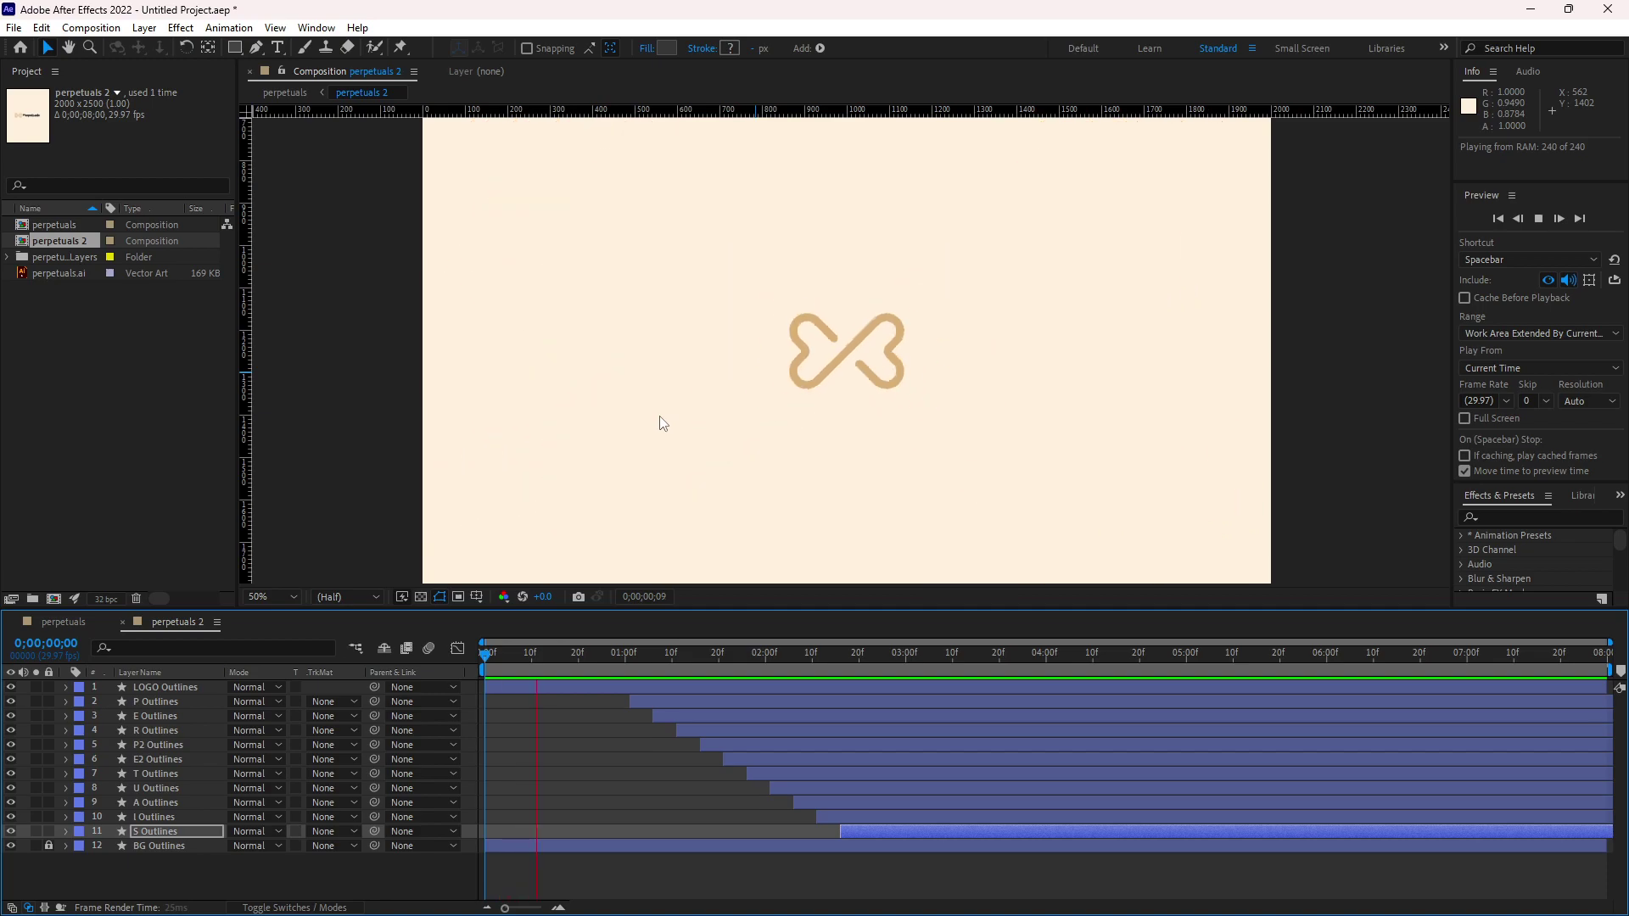